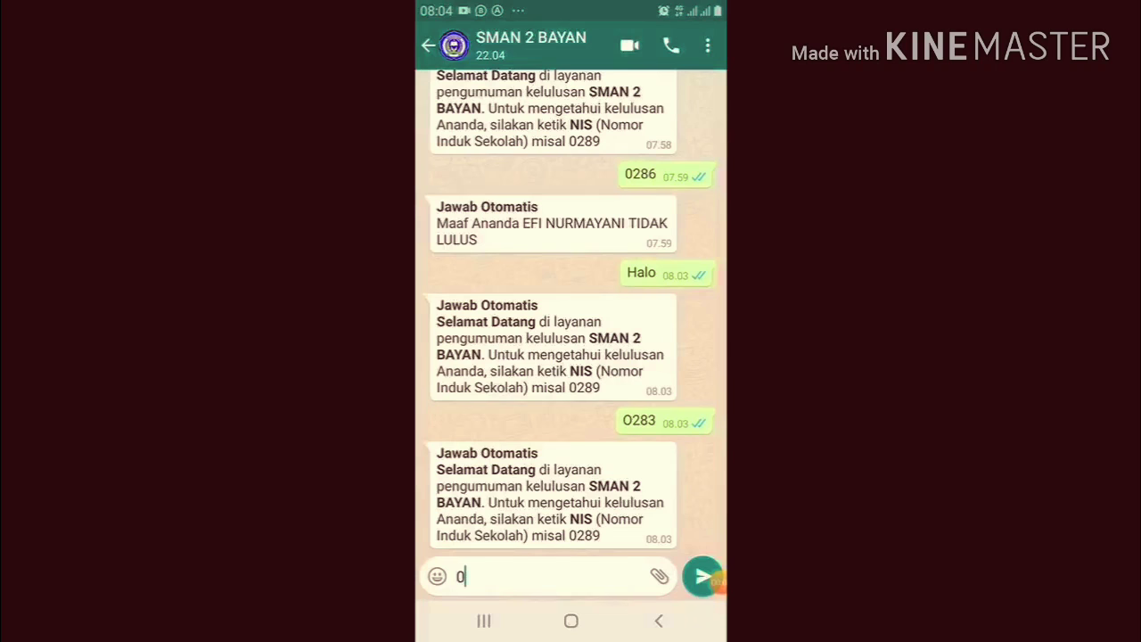
Send the greeting 'Halo' to the SMAN 2 BAYAN announcement bot
left_click(535, 577)
key("BackSpace")
type("Halo")
left_click(703, 308)
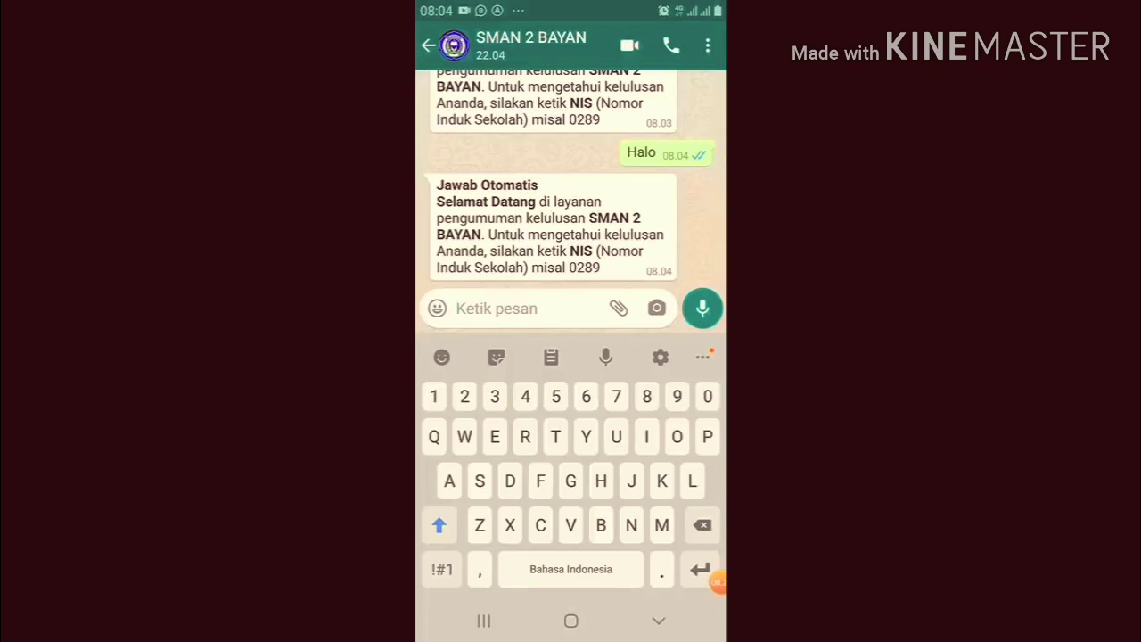
Send the student's NIS, then the student's NISN, to the bot
left_click(497, 308)
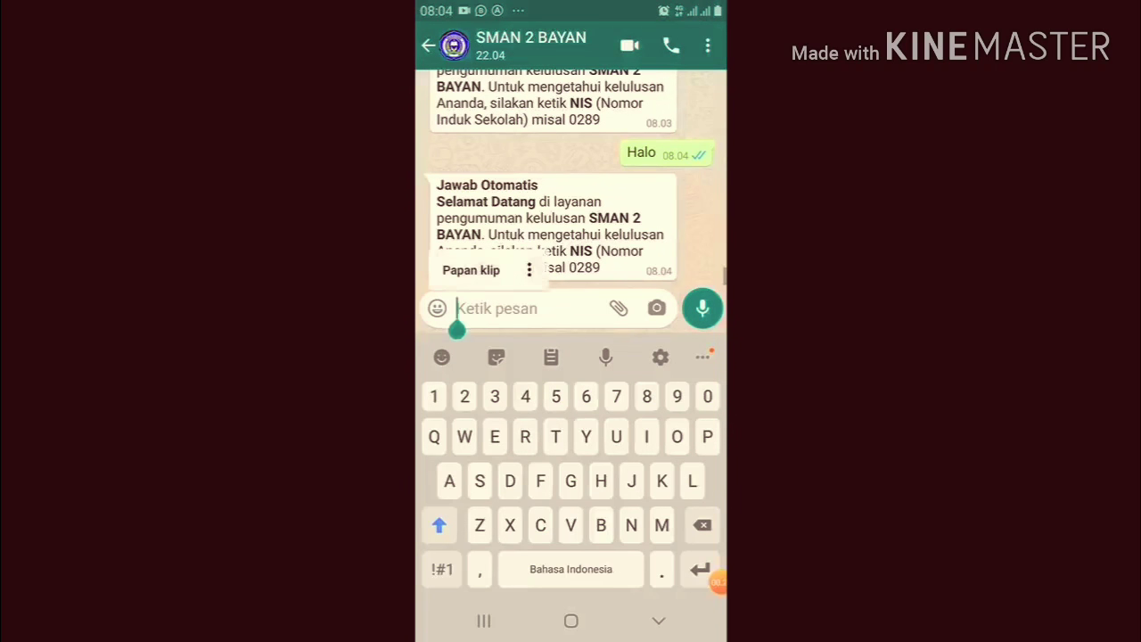
type("0283")
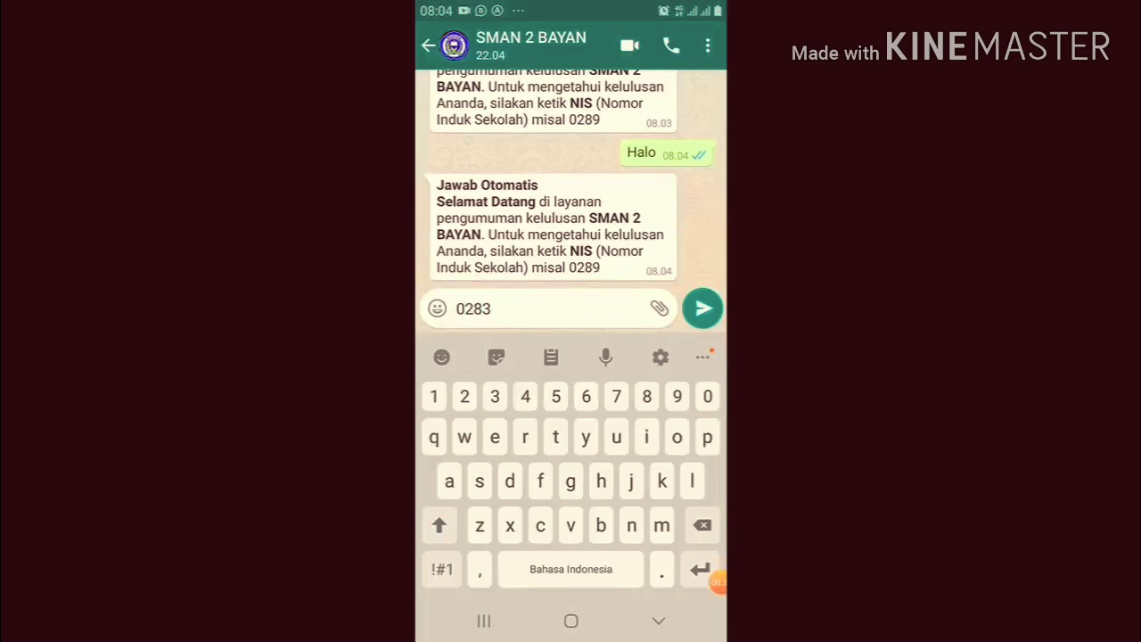
left_click(702, 309)
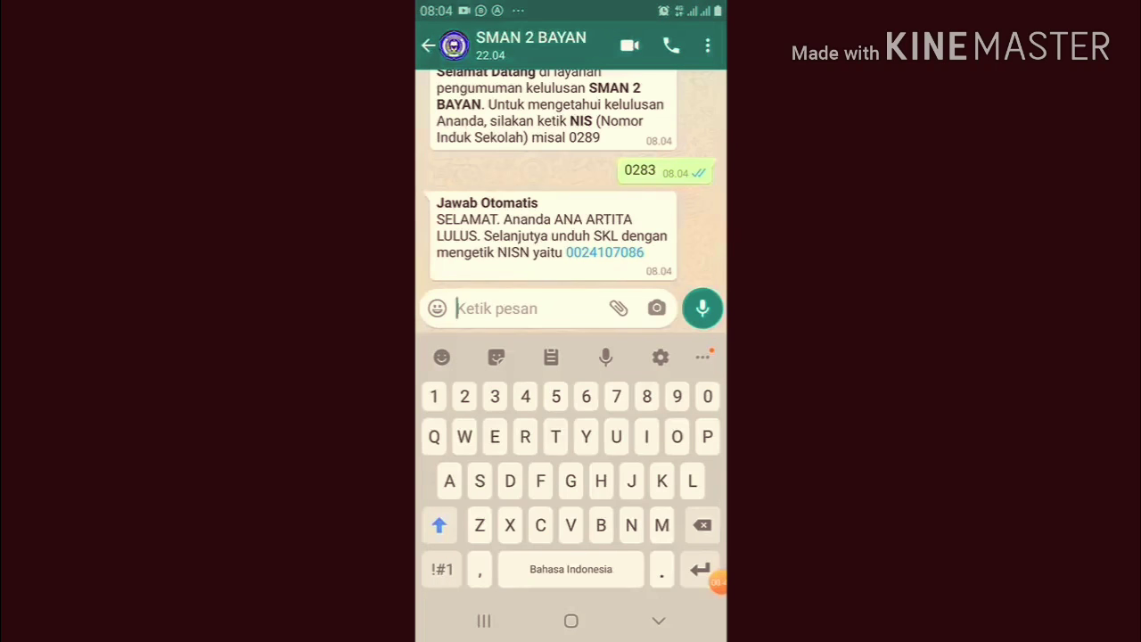
left_click(496, 308)
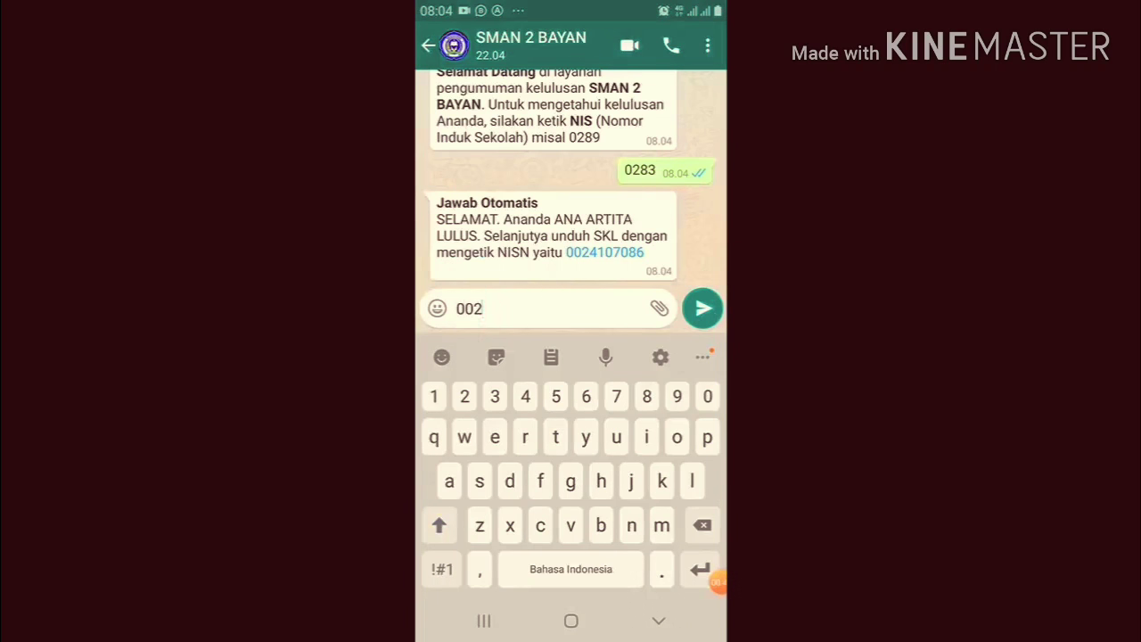
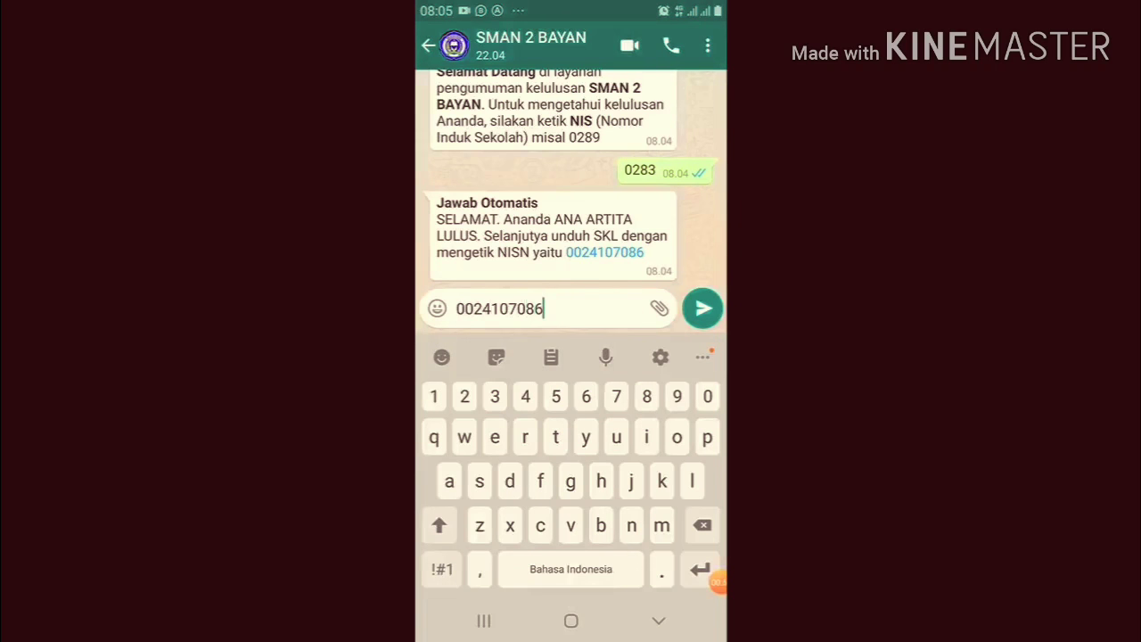
left_click(702, 308)
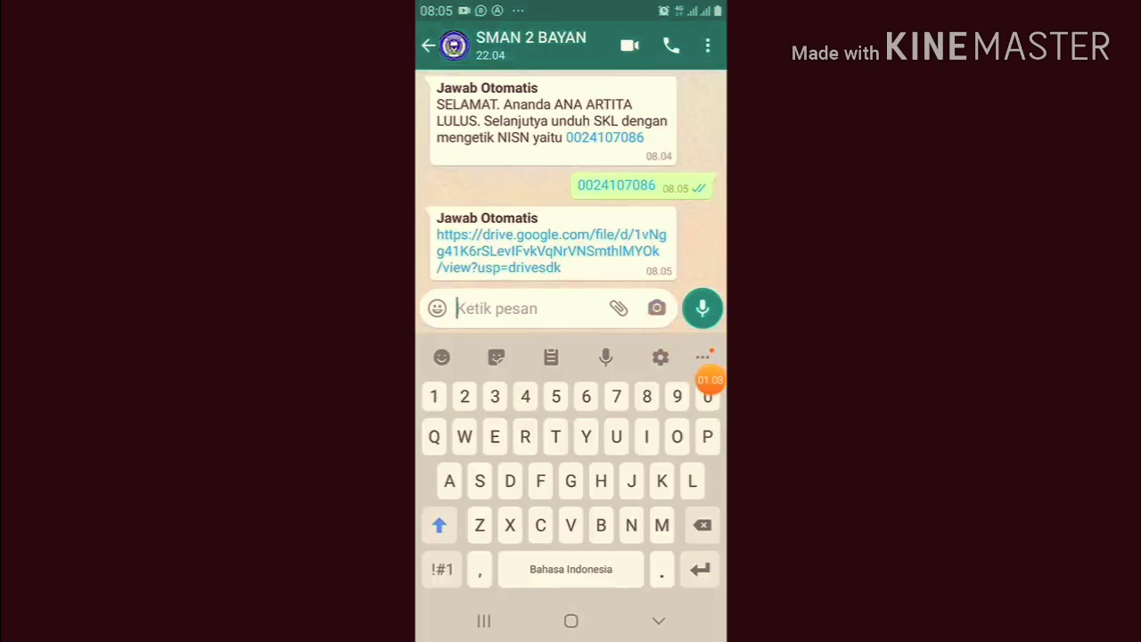
Open the bot's link in the Drive app just once, confirming the account
left_click(551, 252)
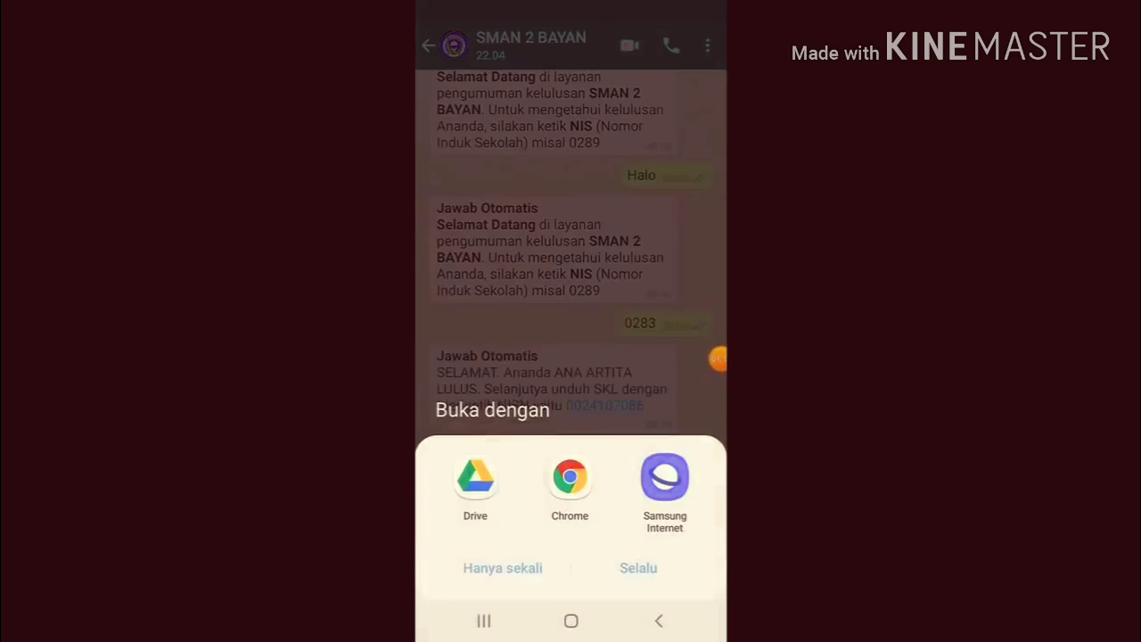
left_click(475, 489)
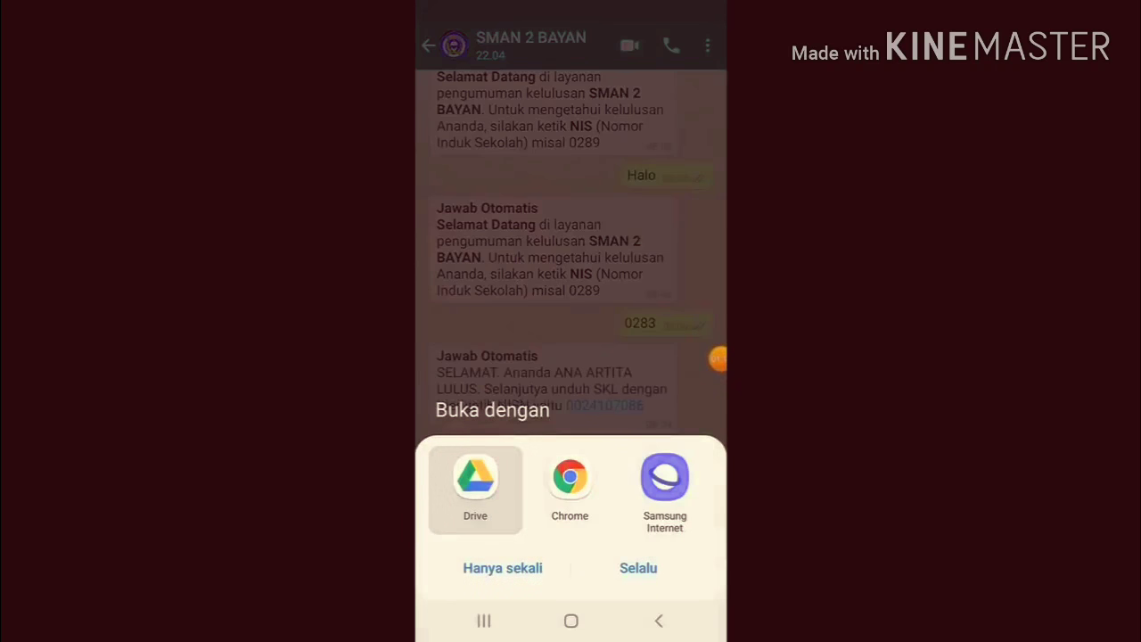
left_click(503, 568)
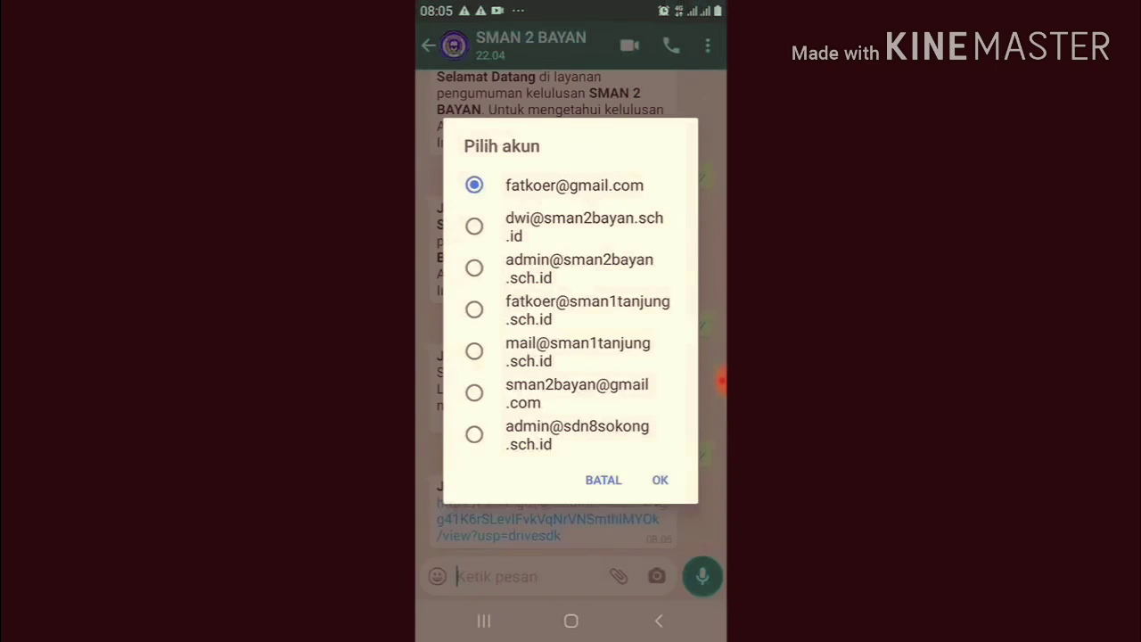
left_click(660, 480)
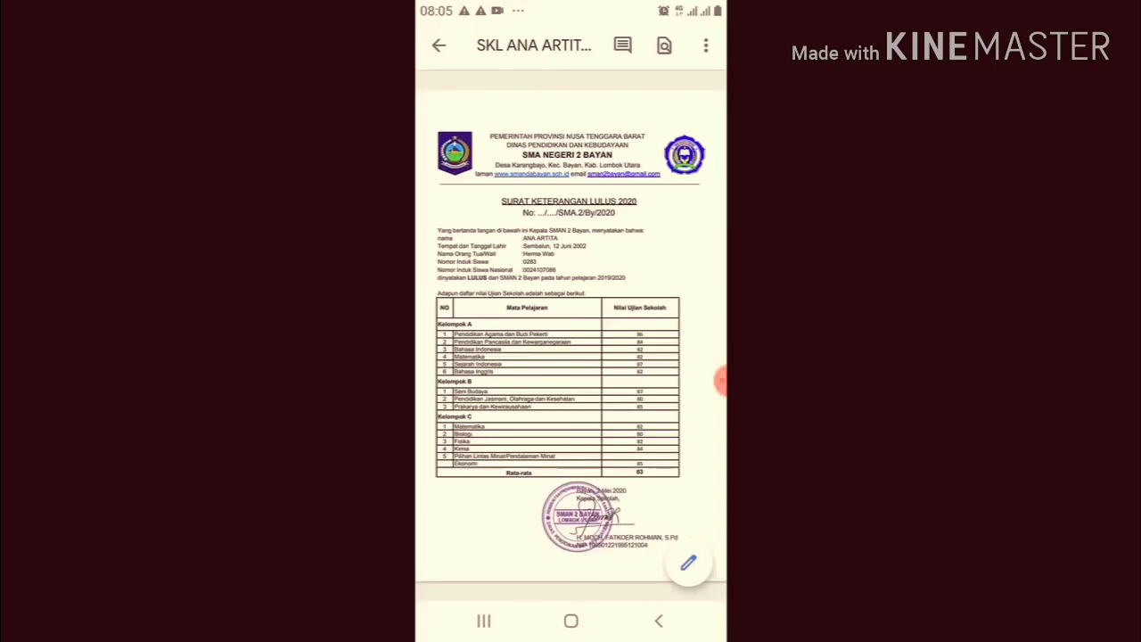
Zoom and pan around the Surat Keterangan Lulus 2020 PDF to check its grade table
scroll(544, 289, "up", 5)
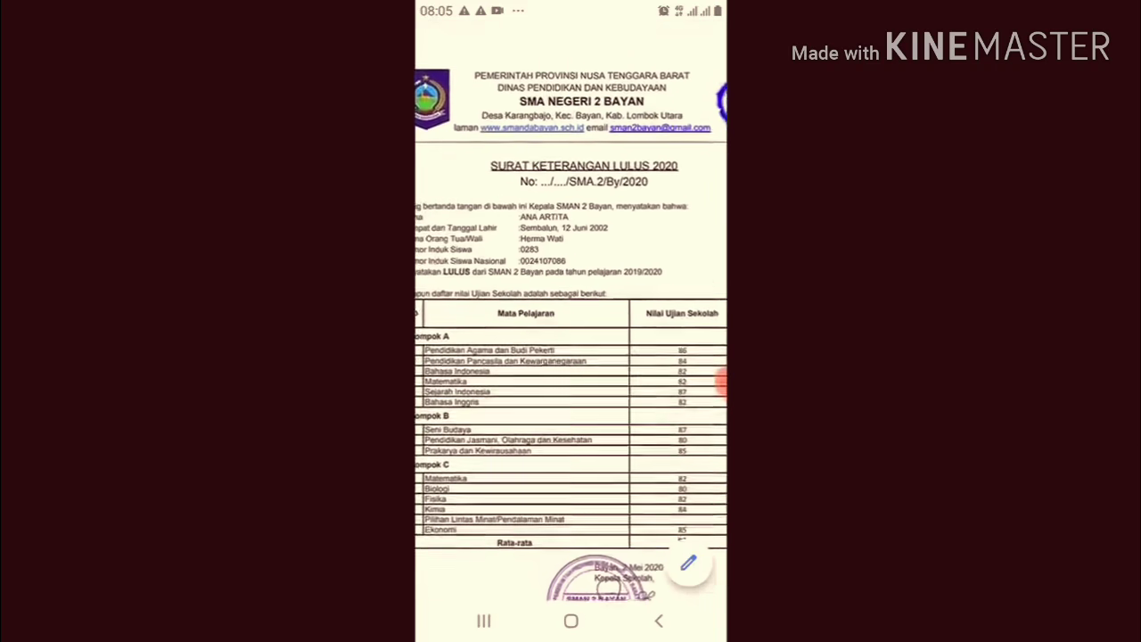
scroll(571, 312, "down", 5)
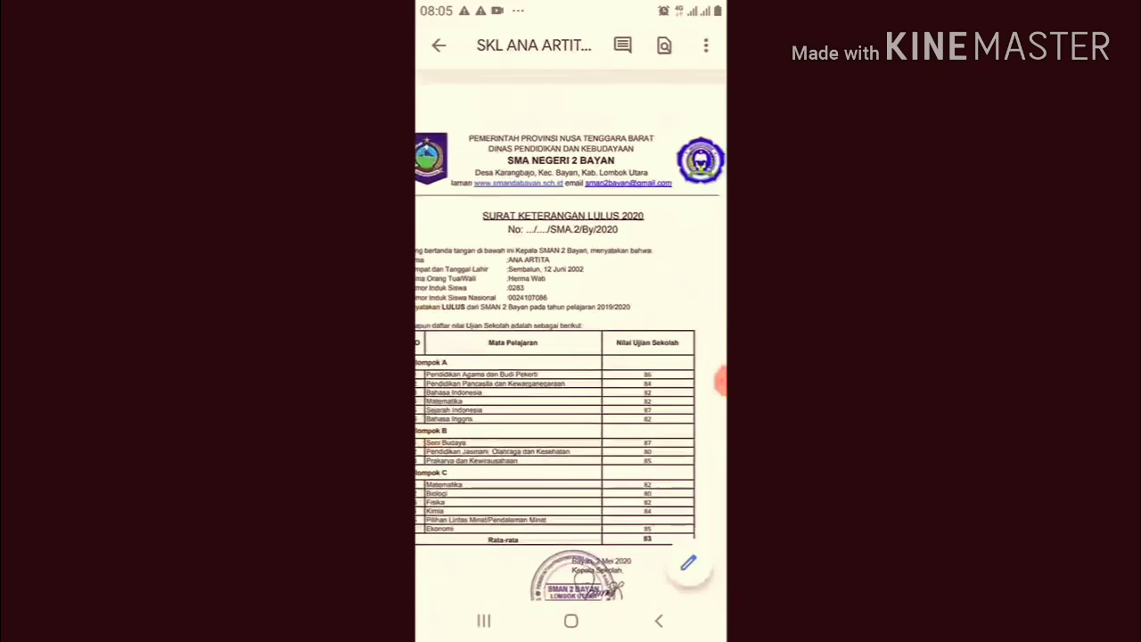
scroll(571, 312, "down", 1)
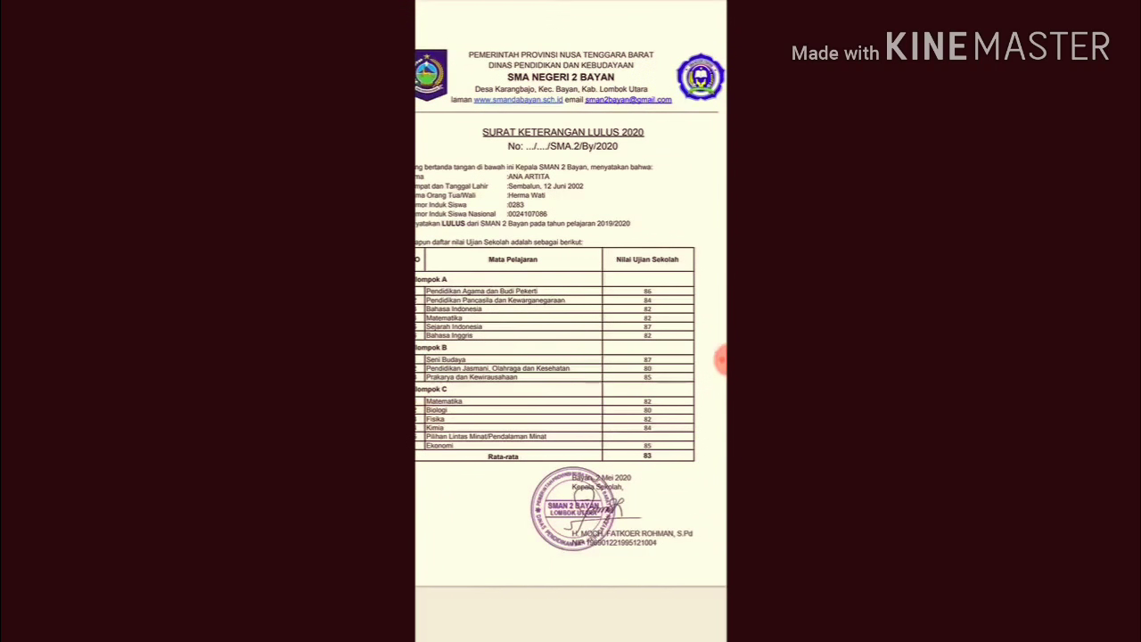
scroll(571, 321, "left", 1)
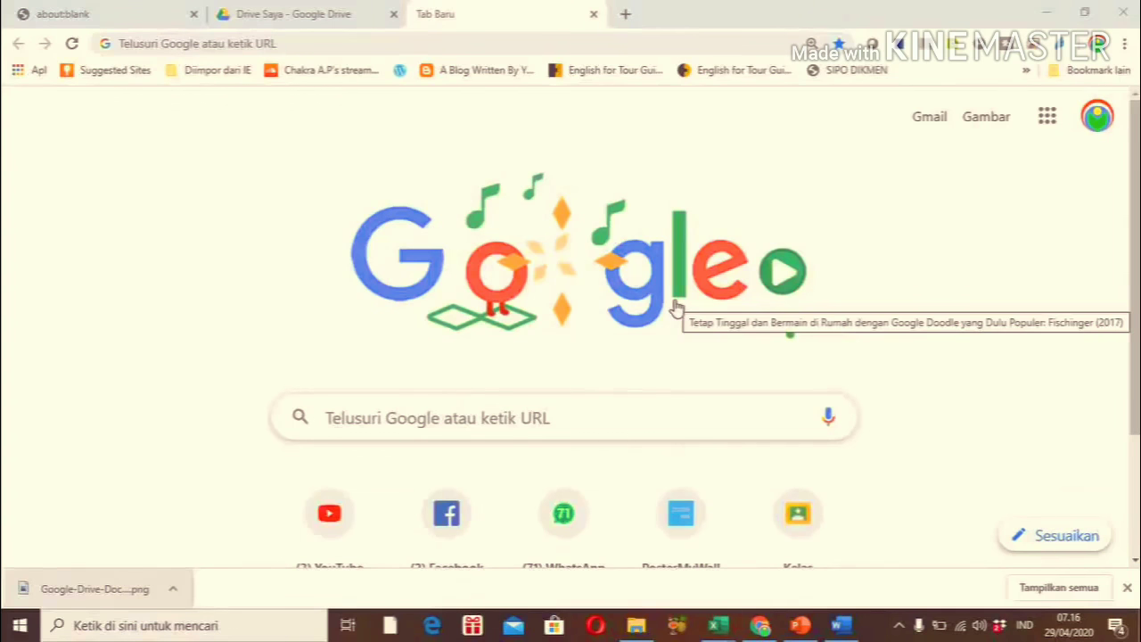
Go to Google Drive from the Google Apps grid and bring up the Baru (New) menu
left_click(1046, 120)
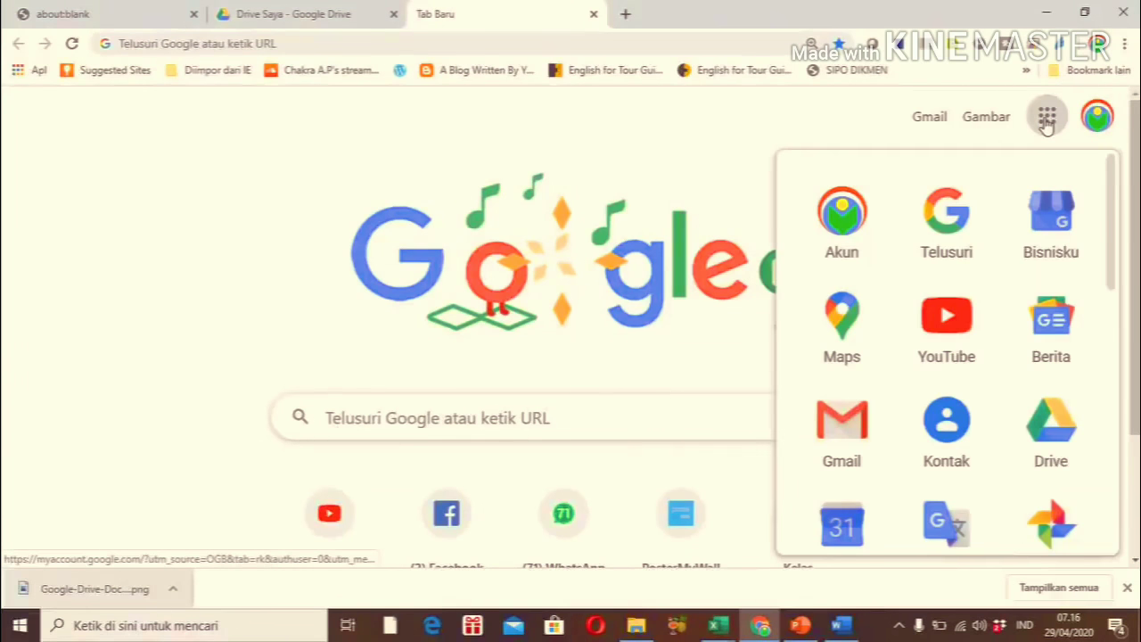
left_click(1051, 428)
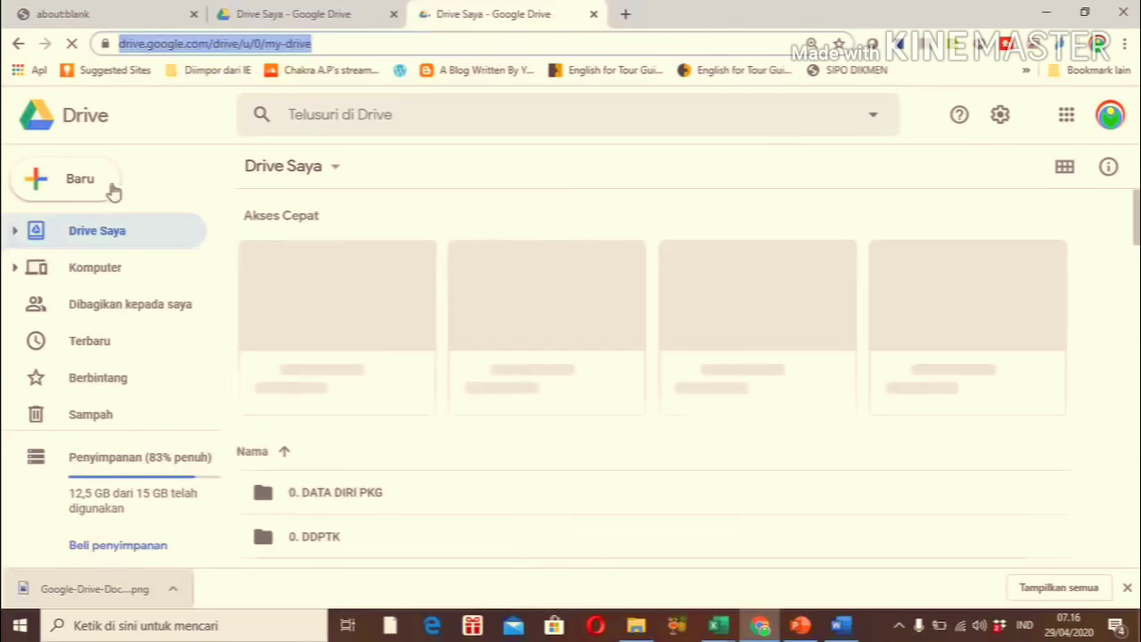
left_click(76, 183)
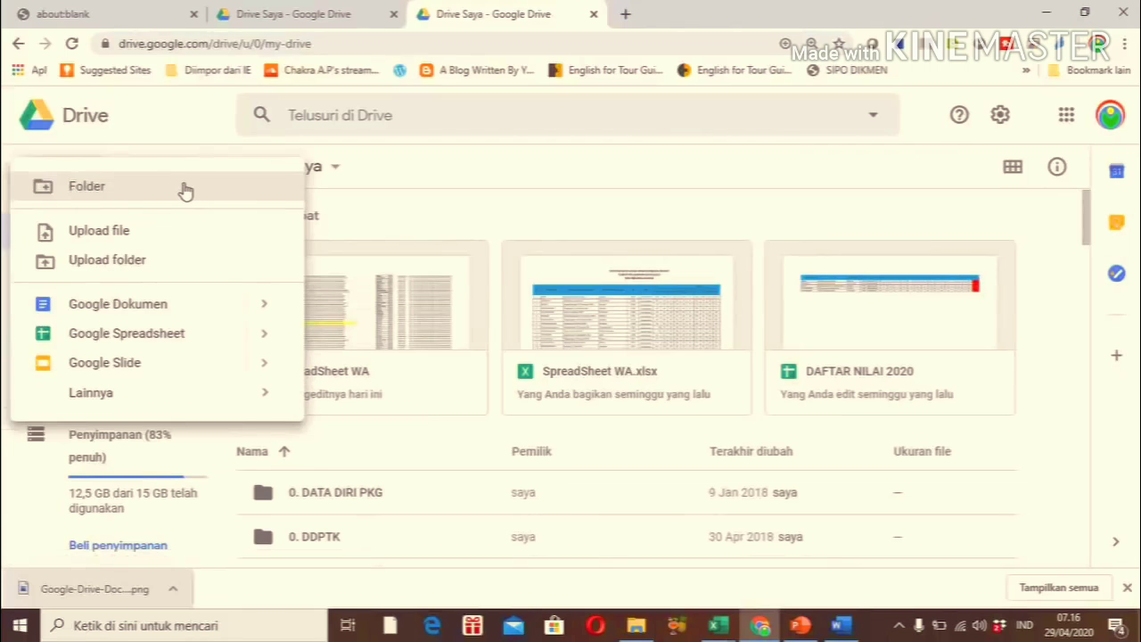
Create and open a Drive folder named PENGUMUMAN, then bring up the SKL 2020 folder in File Explorer
left_click(66, 191)
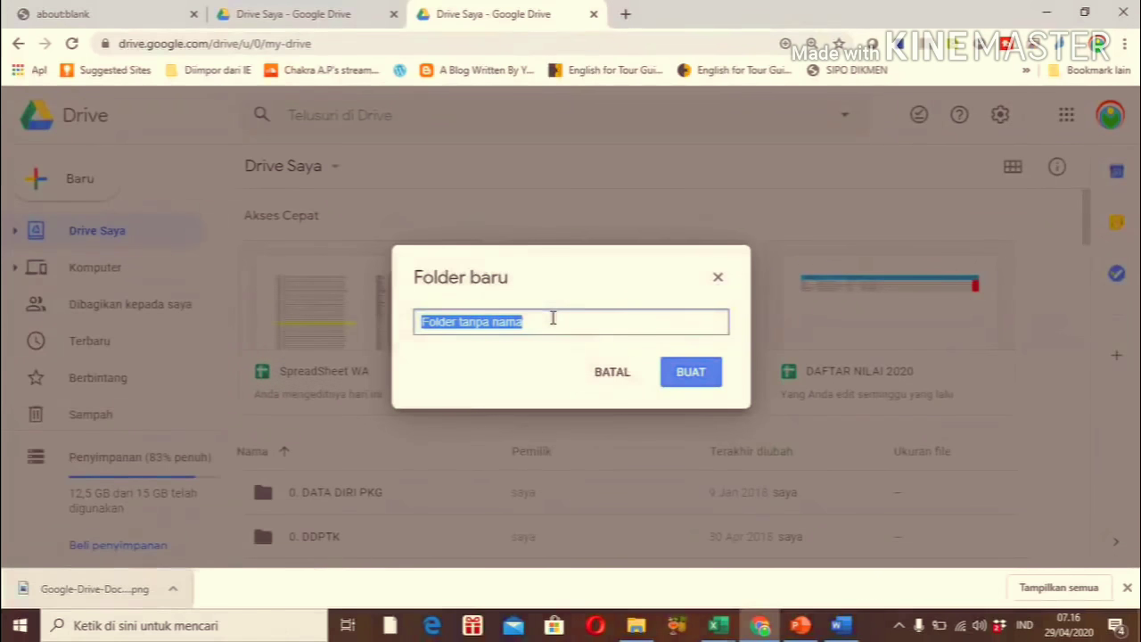
type("PEN")
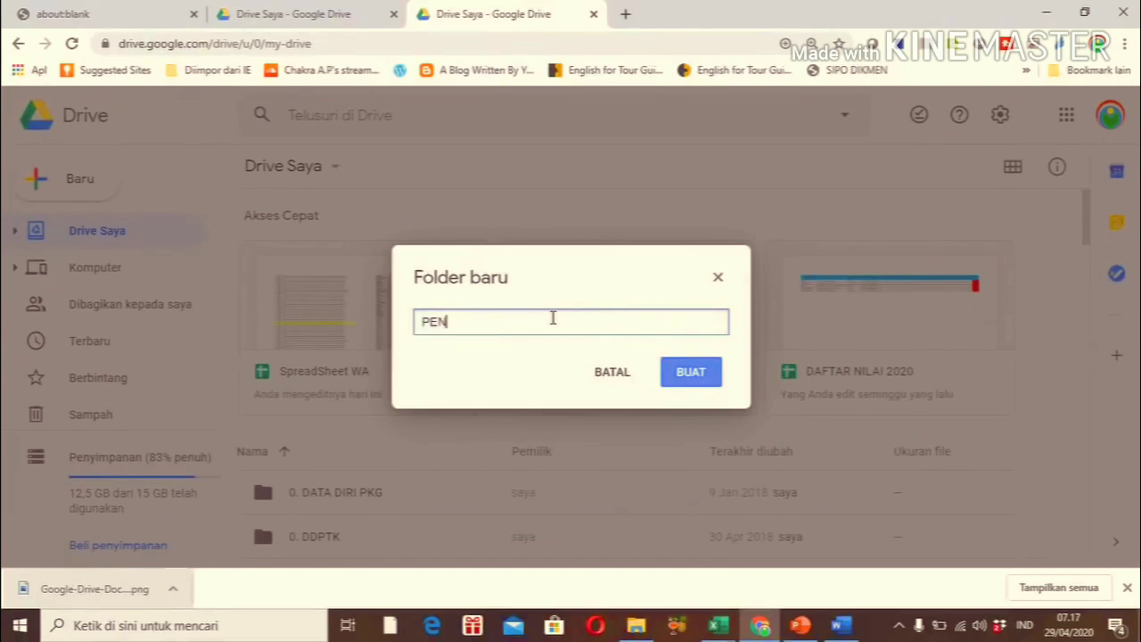
type("GUMUMAN")
left_click(694, 374)
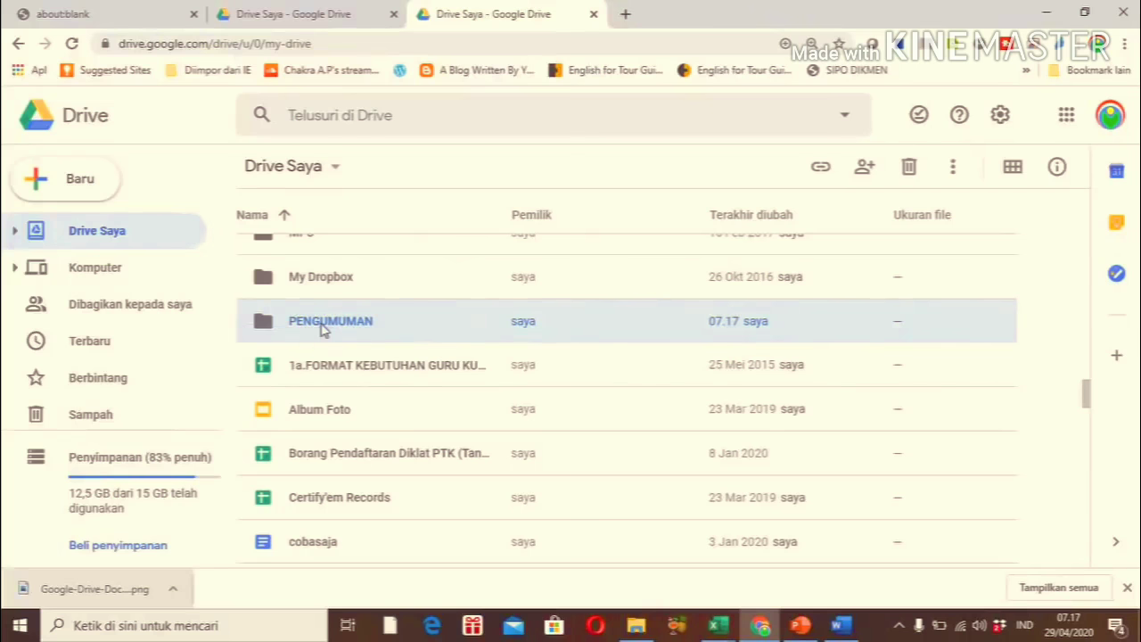
double_click(324, 330)
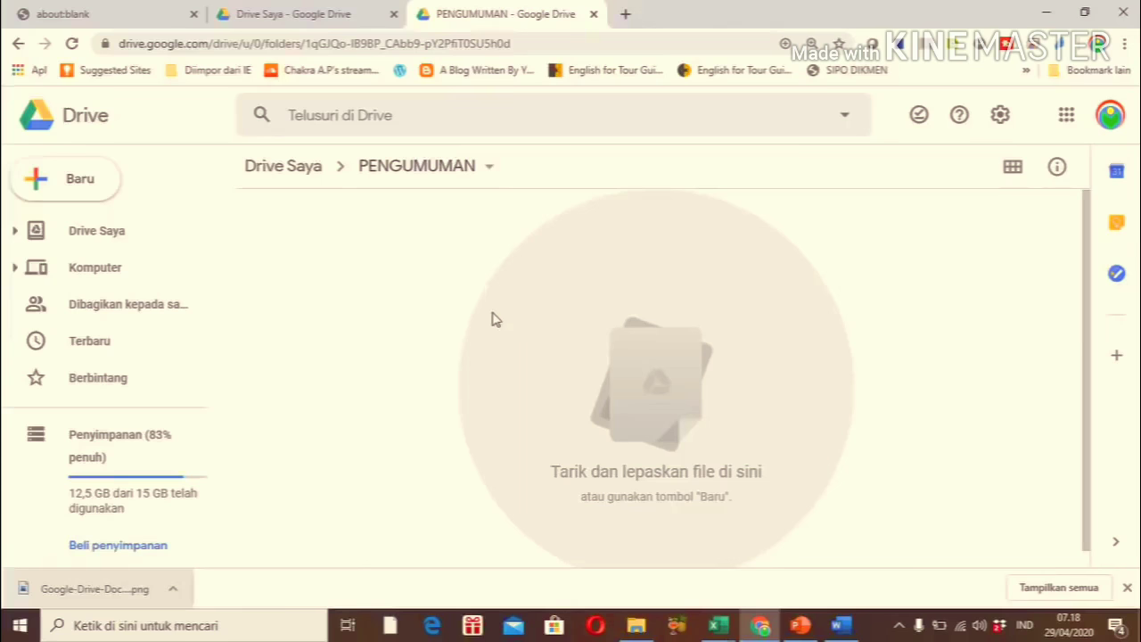
left_click(635, 626)
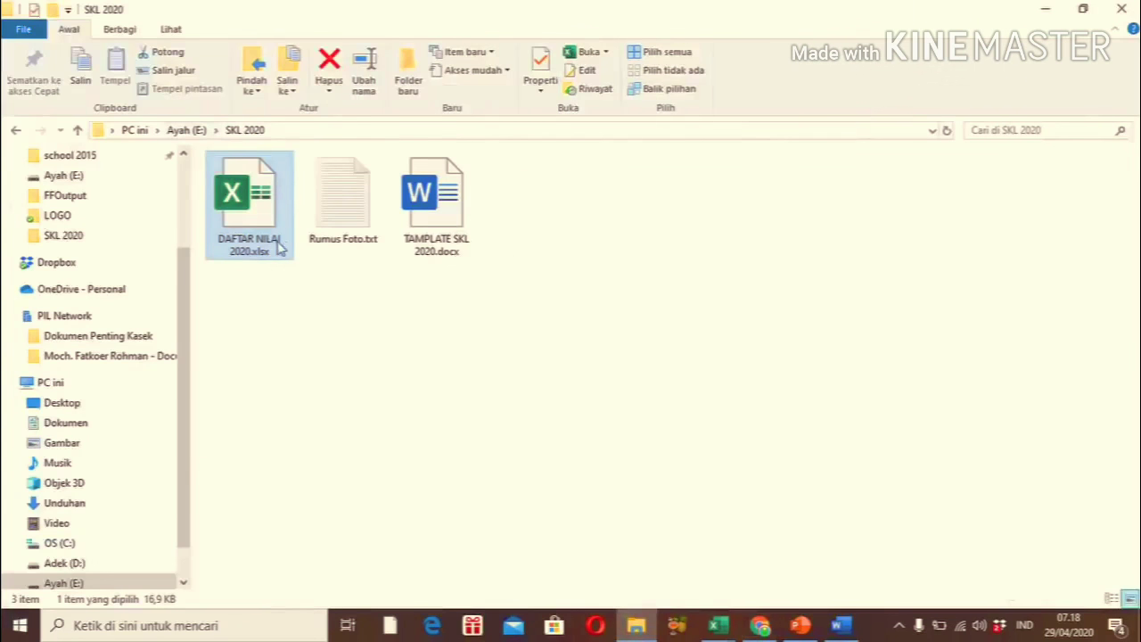
Drag DAFTAR NILAI 2020.xlsx and TAMPLATE SKL 2020.docx from File Explorer into the PENGUMUMAN Drive folder
double_click(415, 246)
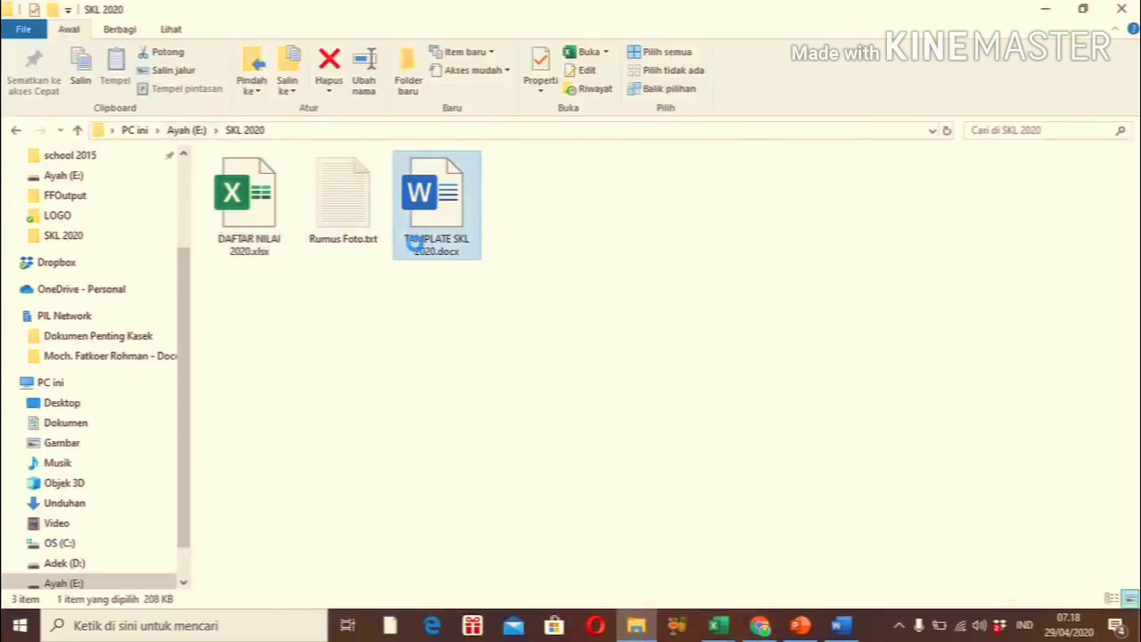
left_click(248, 231)
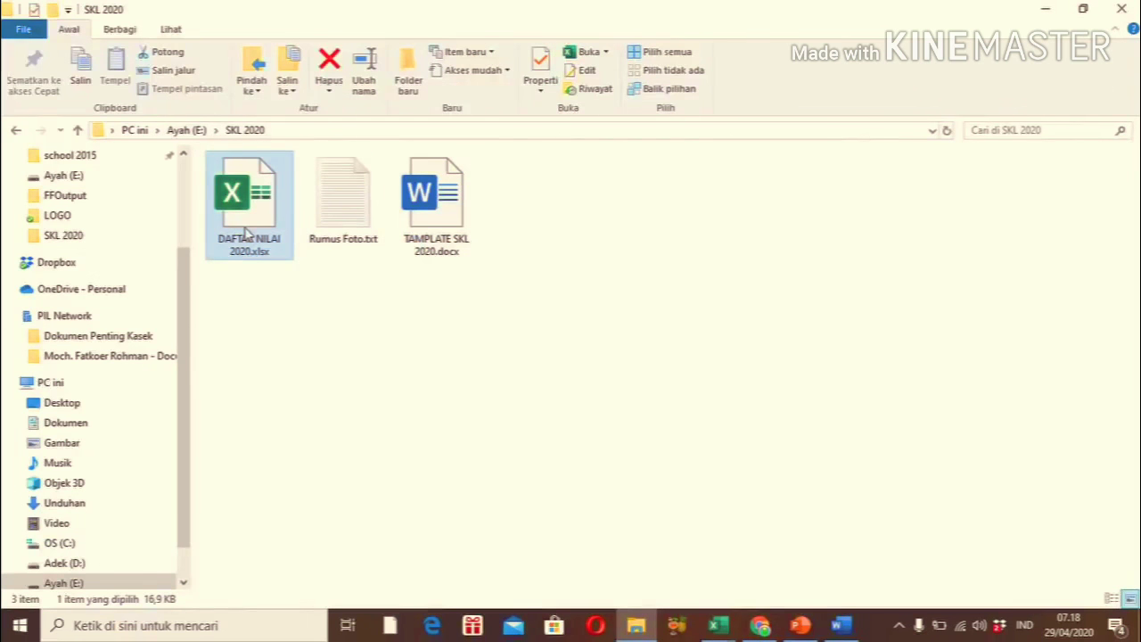
left_click(453, 237, "ctrl")
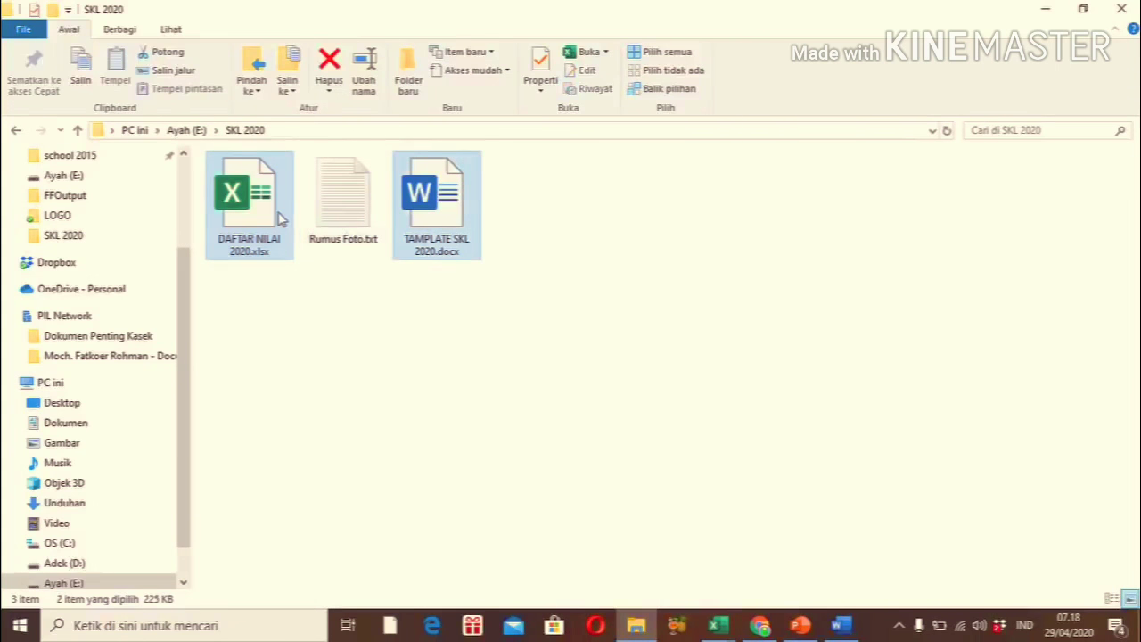
left_click_drag(649, 539, 372, 301)
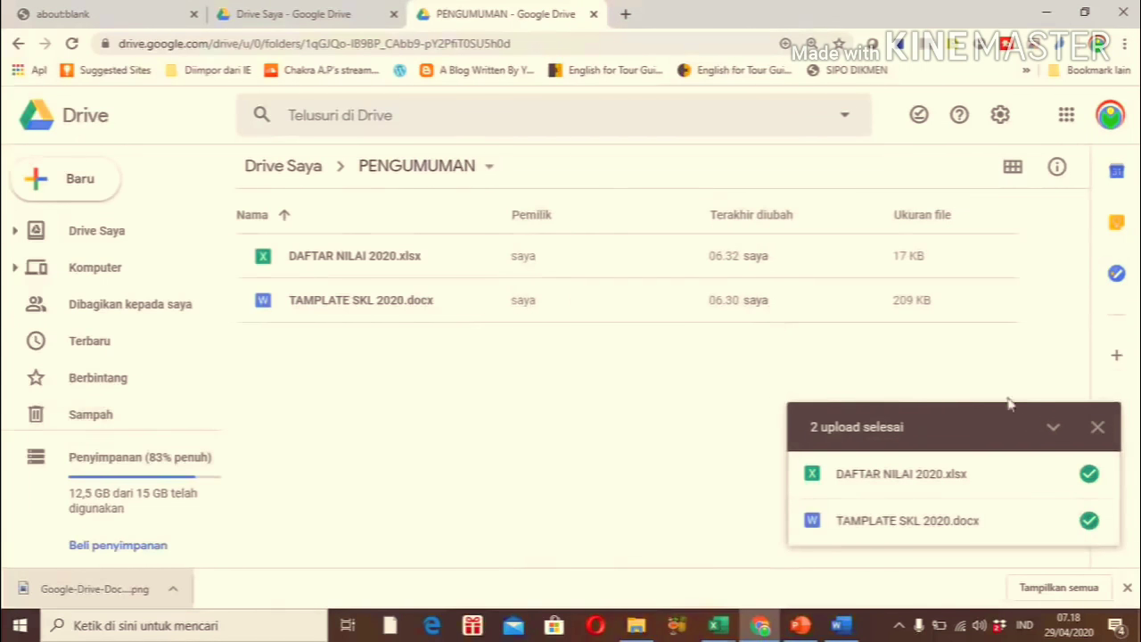
Open DAFTAR NILAI 2020.xlsx with Google Spreadsheet via Buka dengan in the PENGUMUMAN folder
left_click(1097, 427)
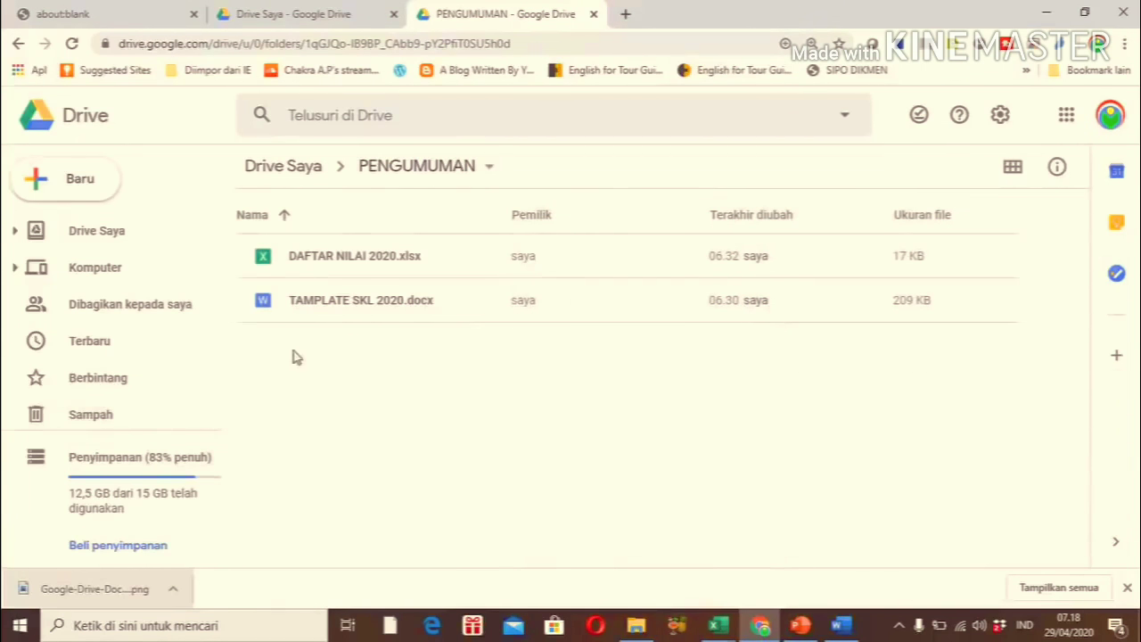
left_click(337, 303)
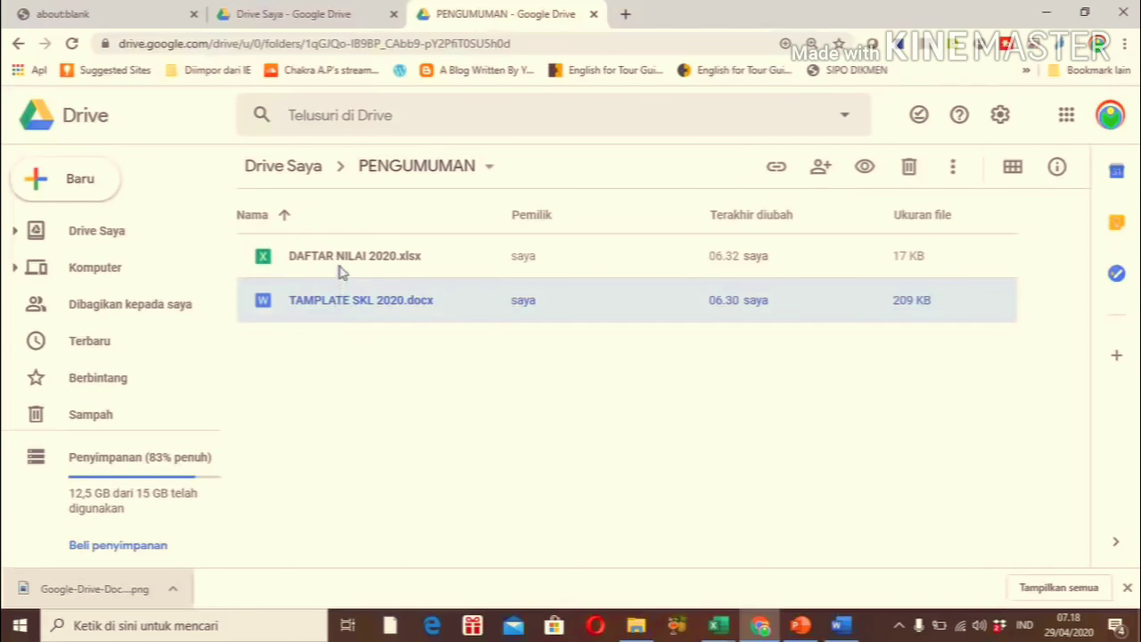
left_click(343, 267)
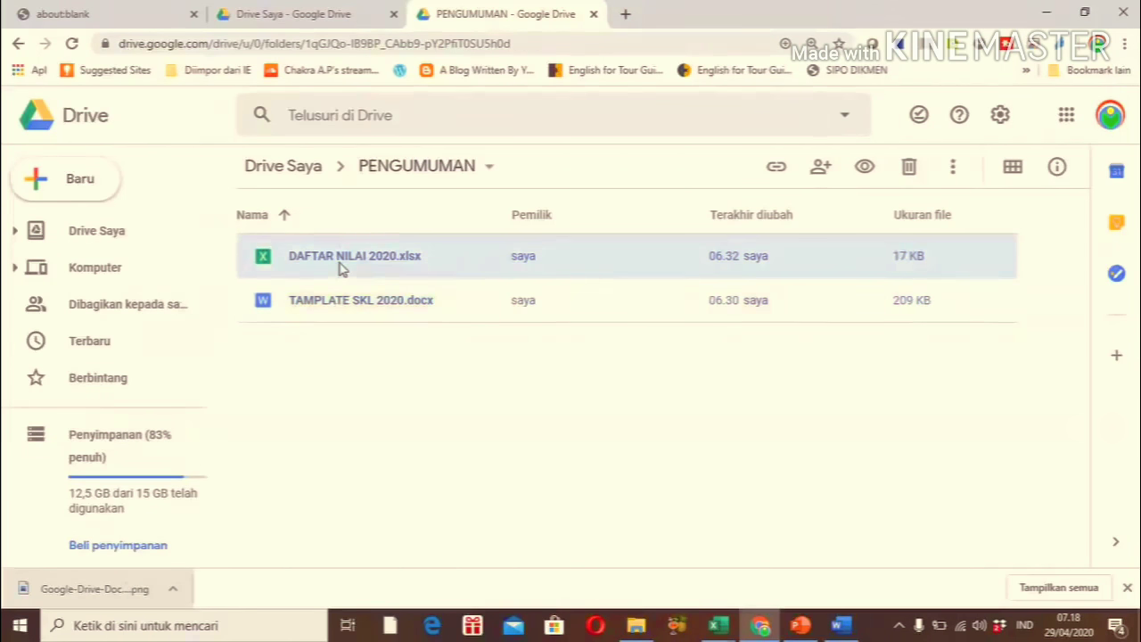
right_click(342, 268)
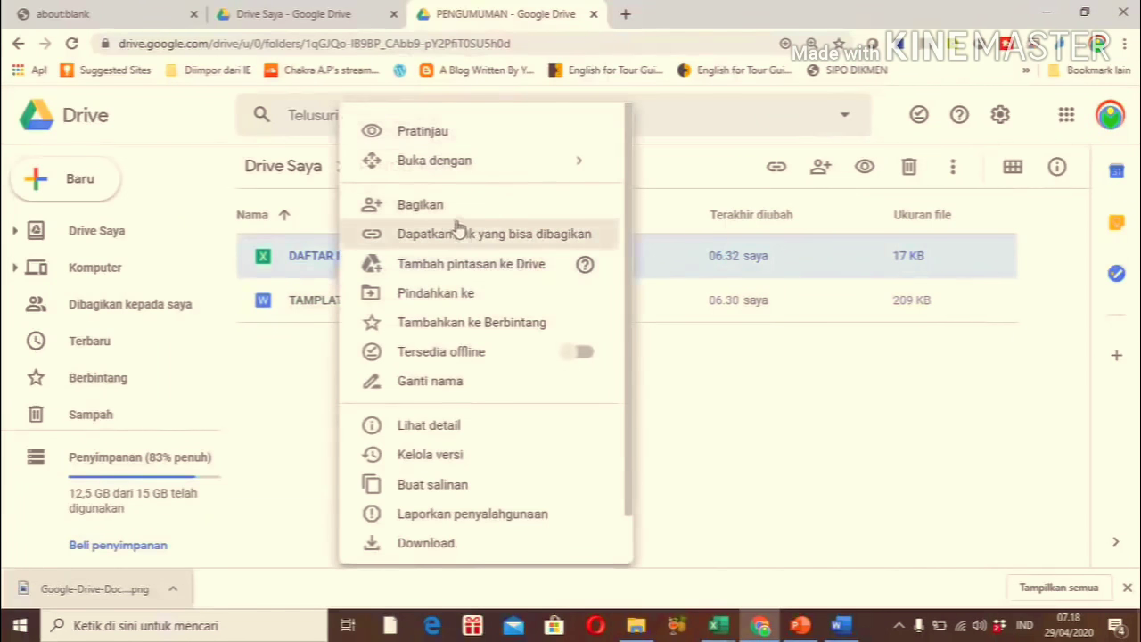
mouse_move(455, 170)
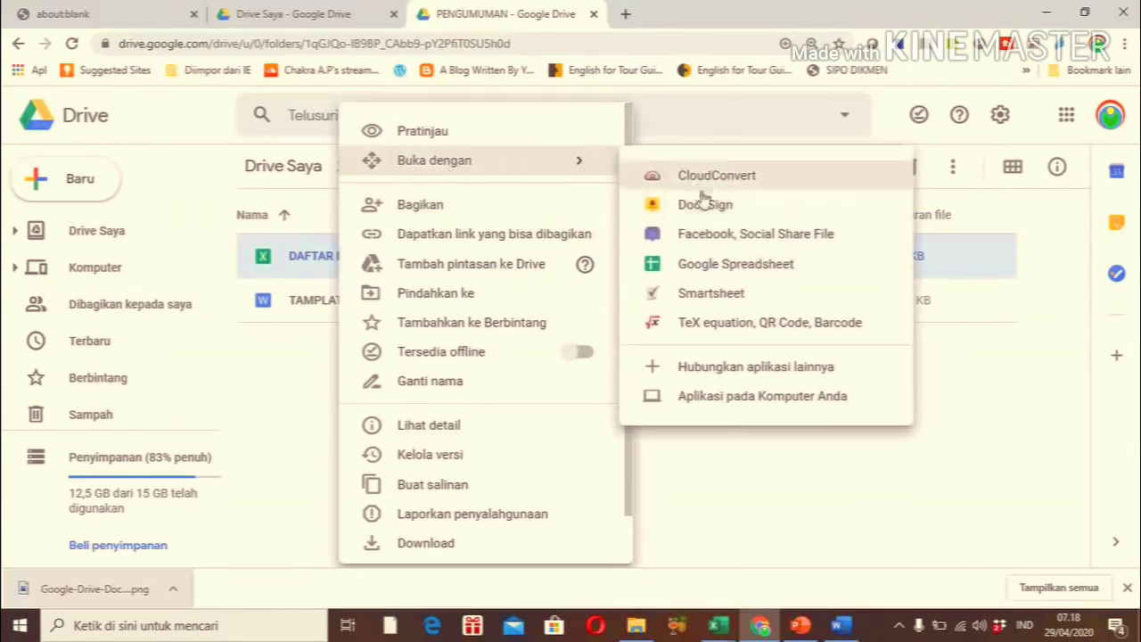
left_click(719, 266)
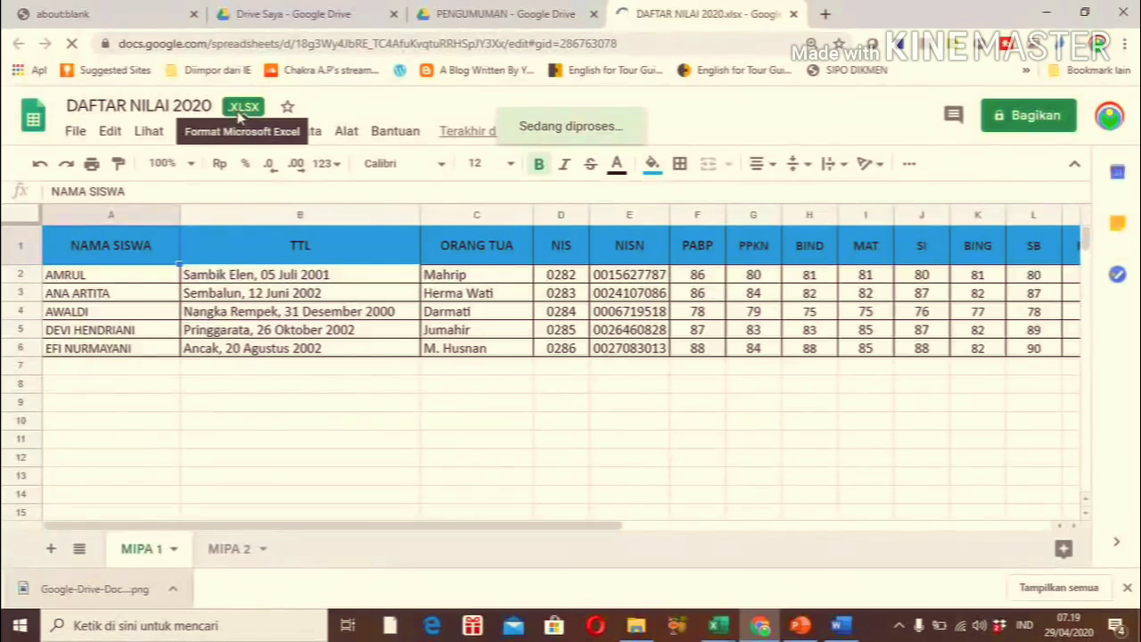
Save the grade list as a Google Spreadsheet, then return to the PENGUMUMAN folder tab
left_click(75, 136)
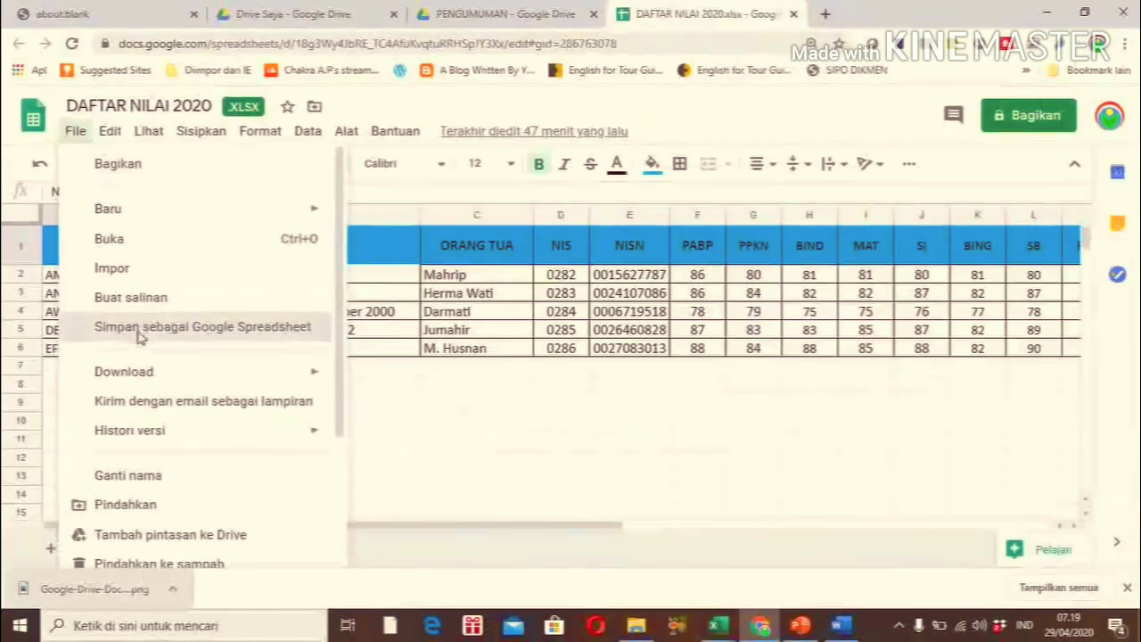
left_click(138, 337)
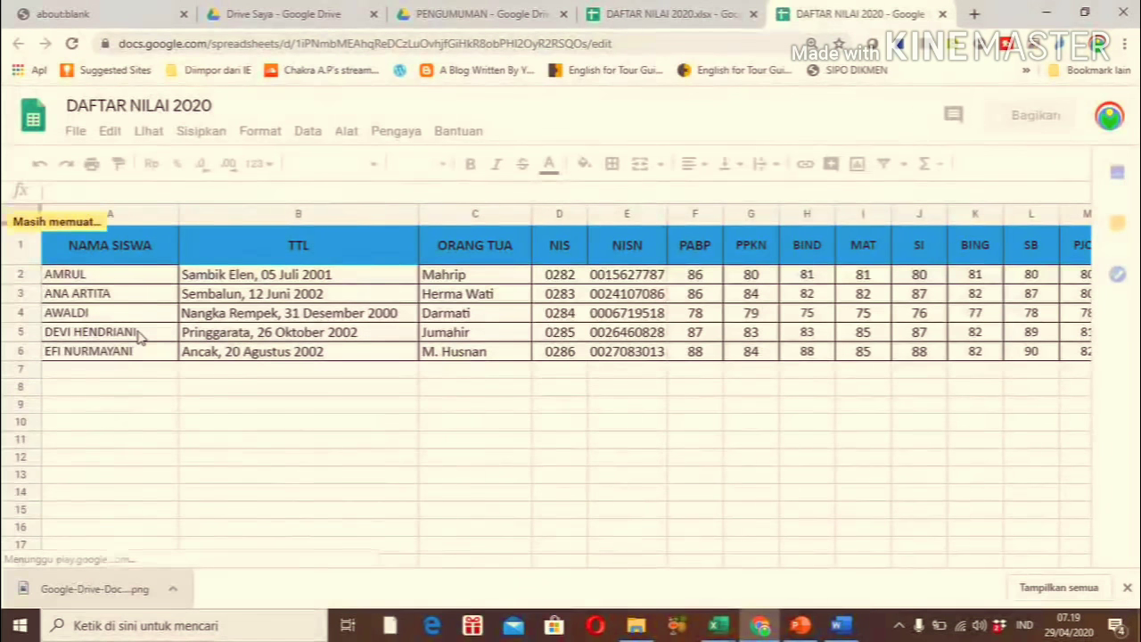
left_click(434, 17)
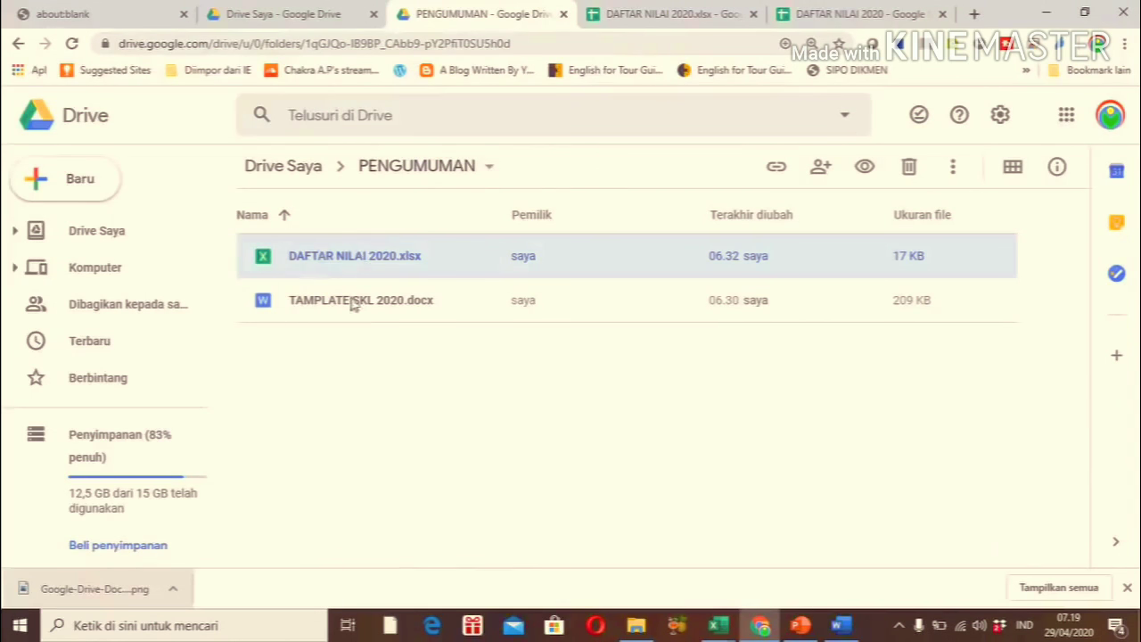
Refresh the PENGUMUMAN folder and open TAMPLATE SKL 2020.docx with Google Dokumen
key("F5")
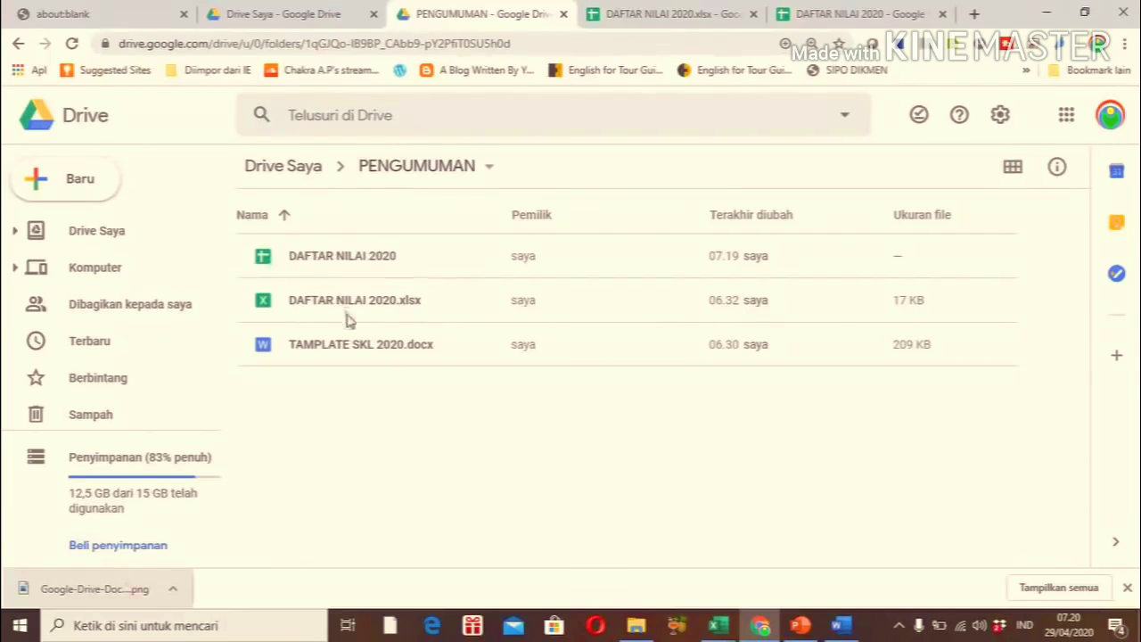
left_click(351, 349)
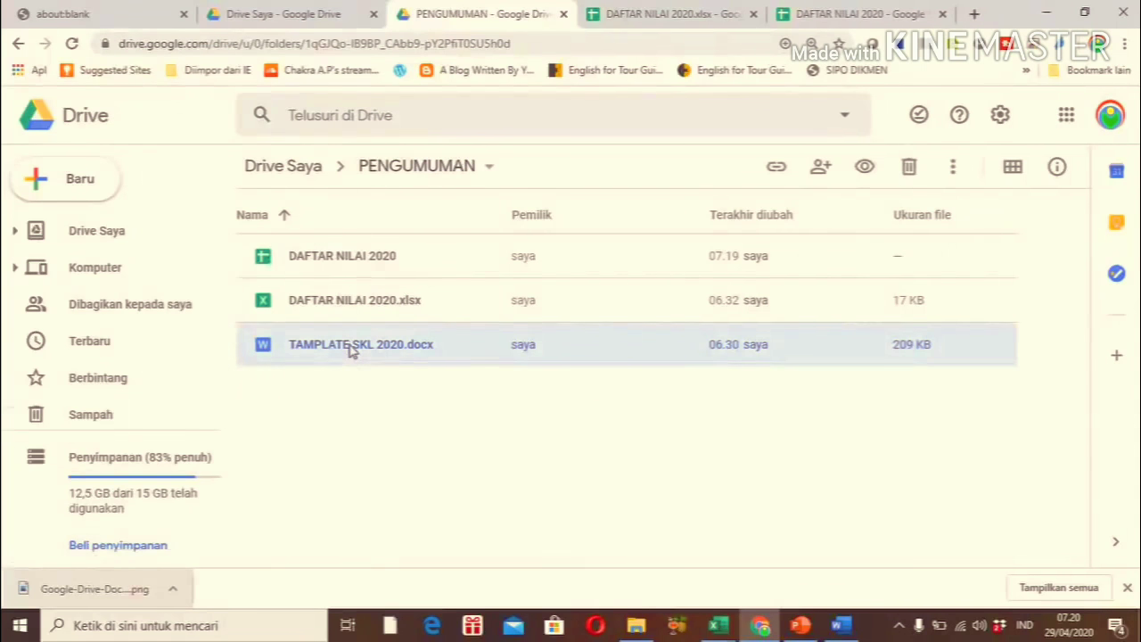
right_click(352, 349)
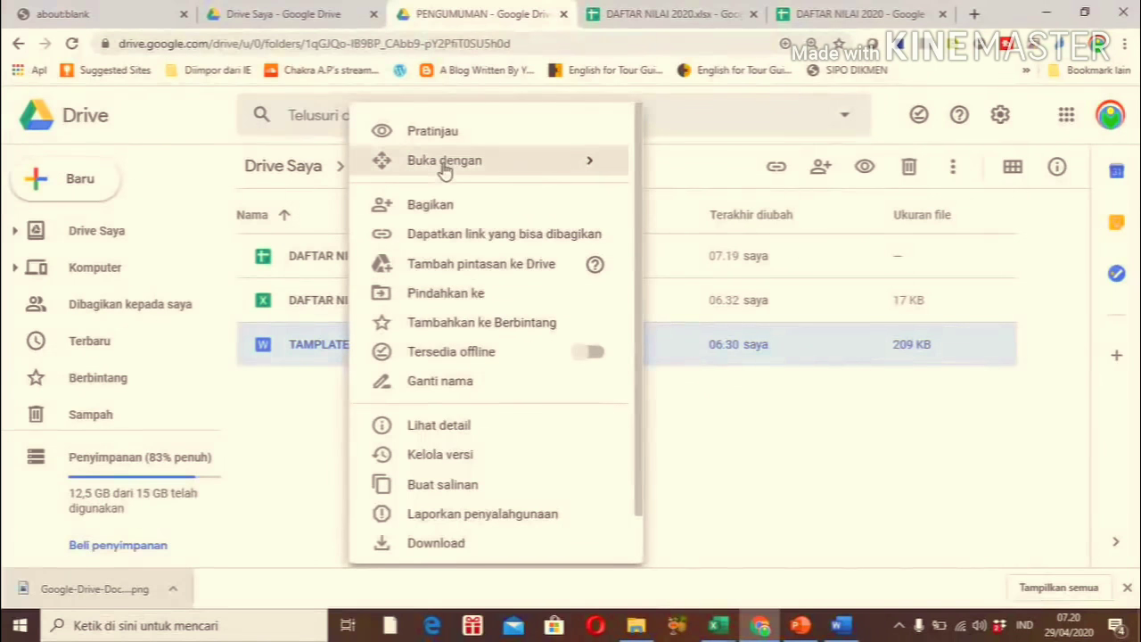
mouse_move(515, 160)
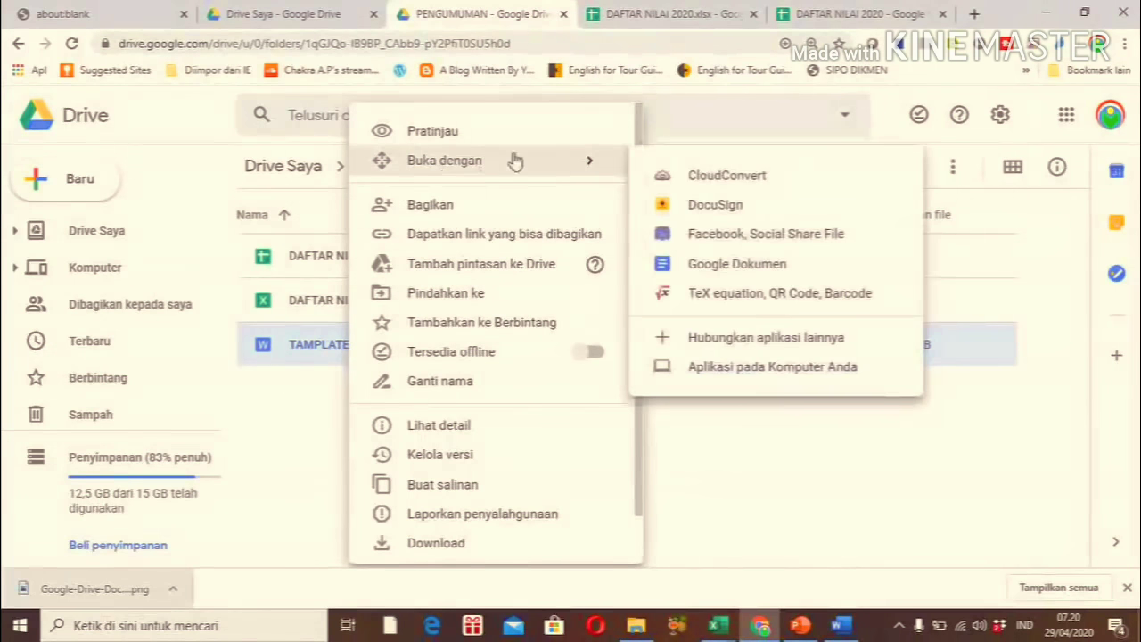
left_click(722, 267)
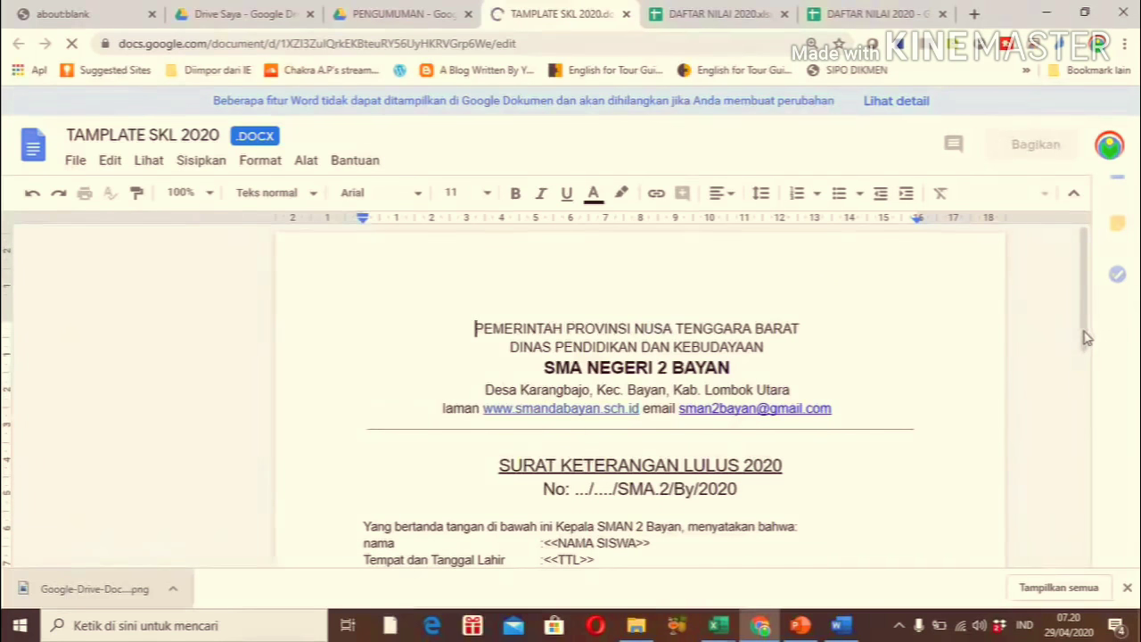
left_click(1085, 402)
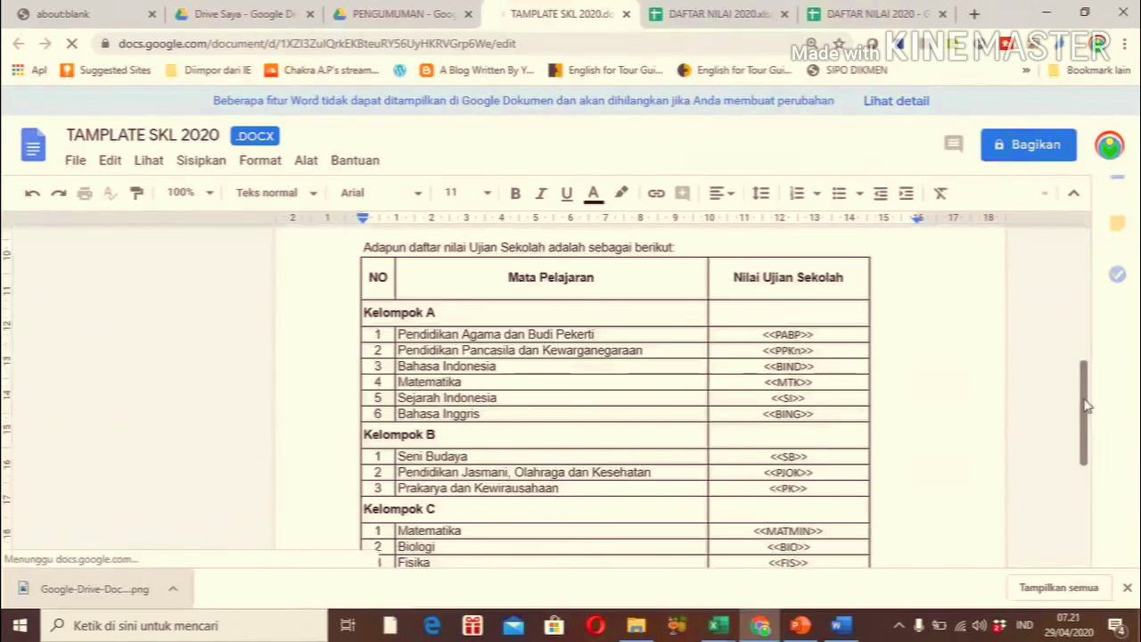
scroll(1088, 428, "down", 2)
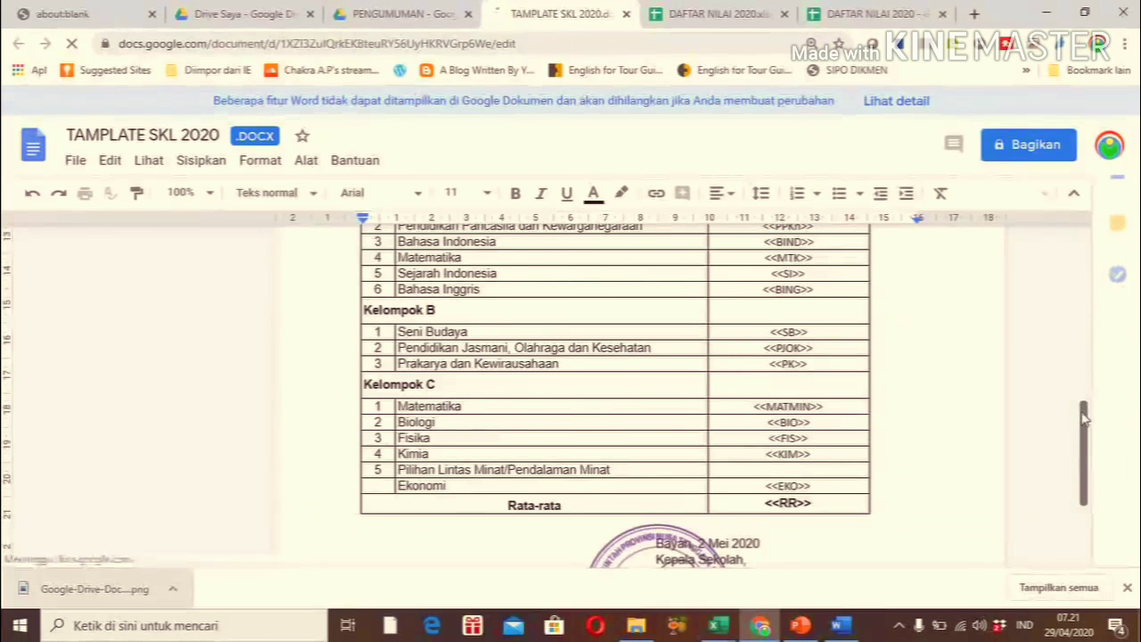
mouse_move(1080, 403)
left_mouse_down()
mouse_move(1086, 312)
mouse_move(1085, 495)
left_mouse_up()
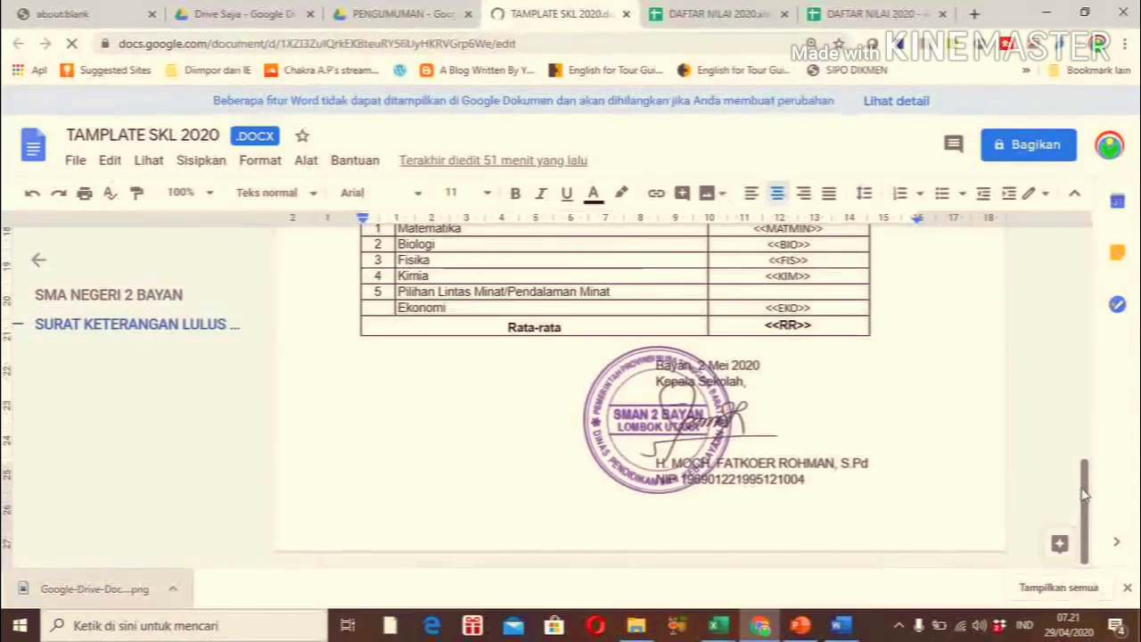
Convert TAMPLATE SKL 2020 to a Google Doc with File > Simpan sebagai Google Dokumen
left_click(75, 160)
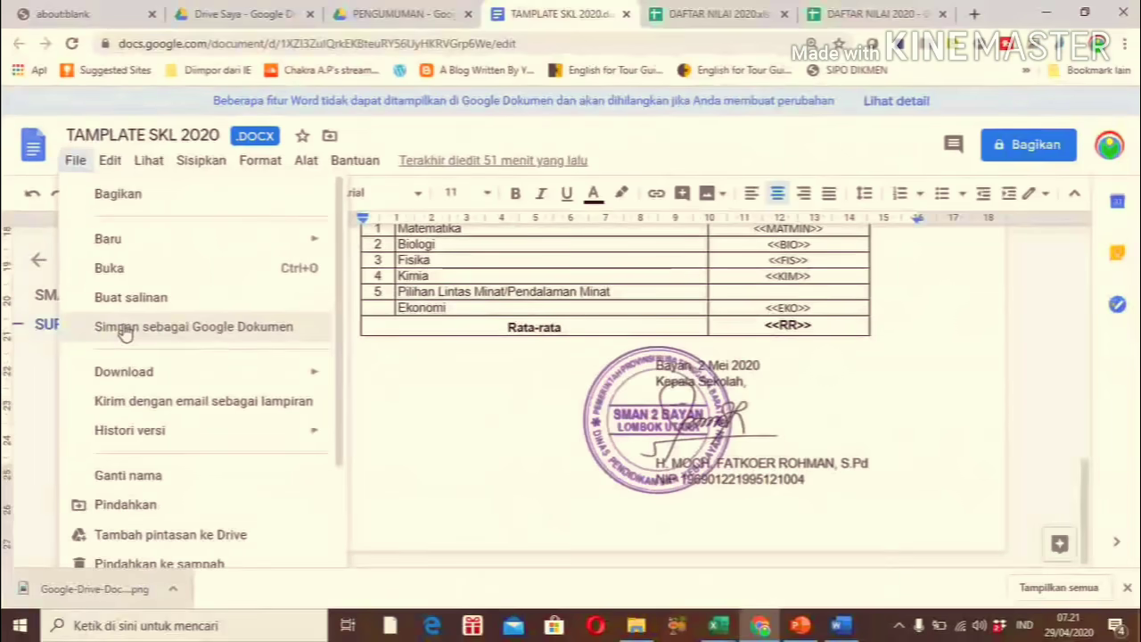
left_click(125, 329)
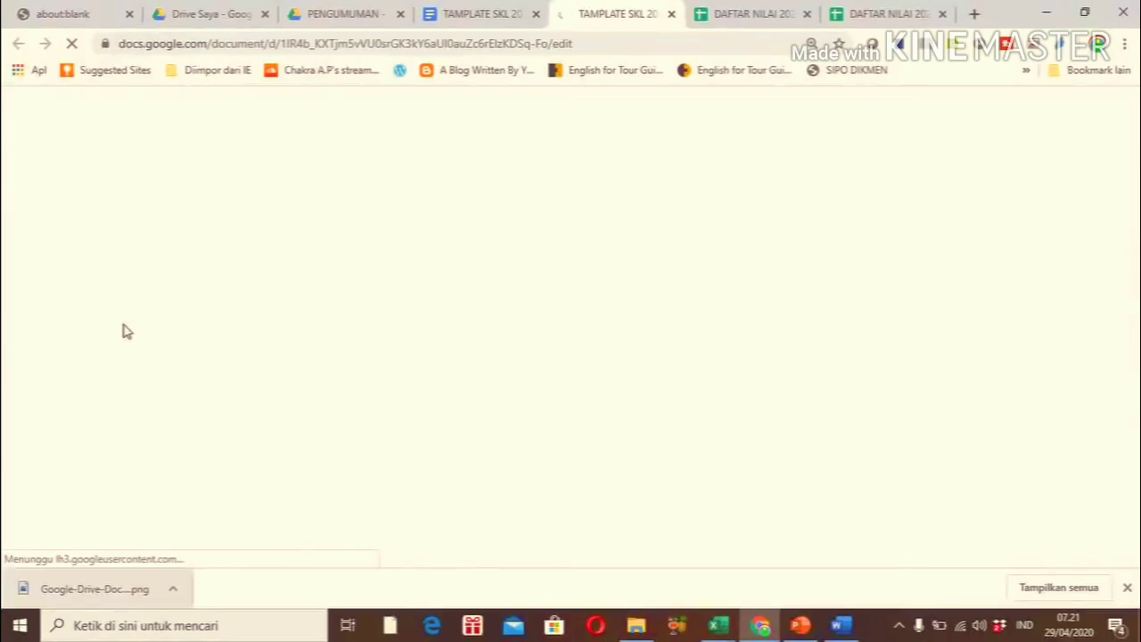
Switch back to the PENGUMUMAN Drive tab to see the converted TAMPLATE SKL 2020 Doc
left_click(330, 14)
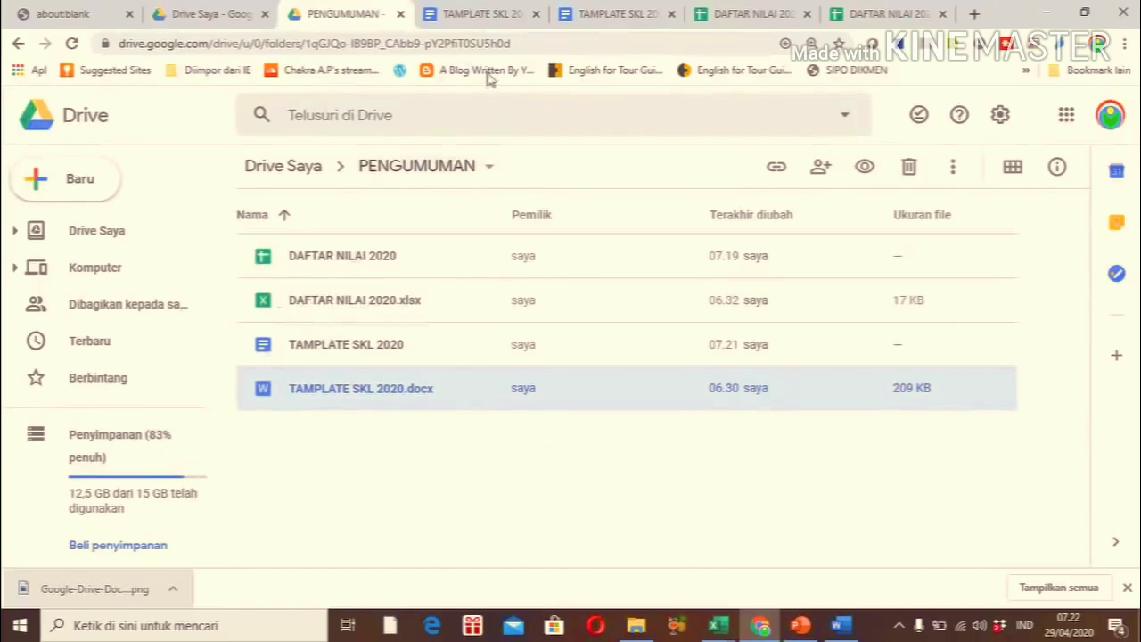
Close the original .docx and .xlsx tabs, leaving the converted TAMPLATE SKL 2020 document open
left_click(495, 16)
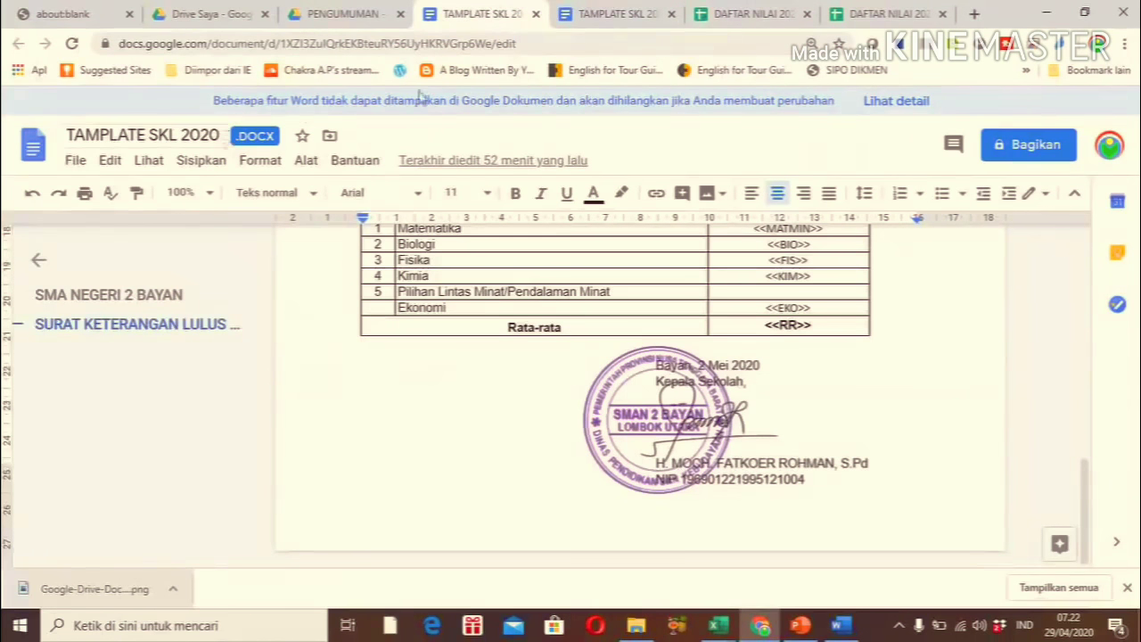
left_click(536, 15)
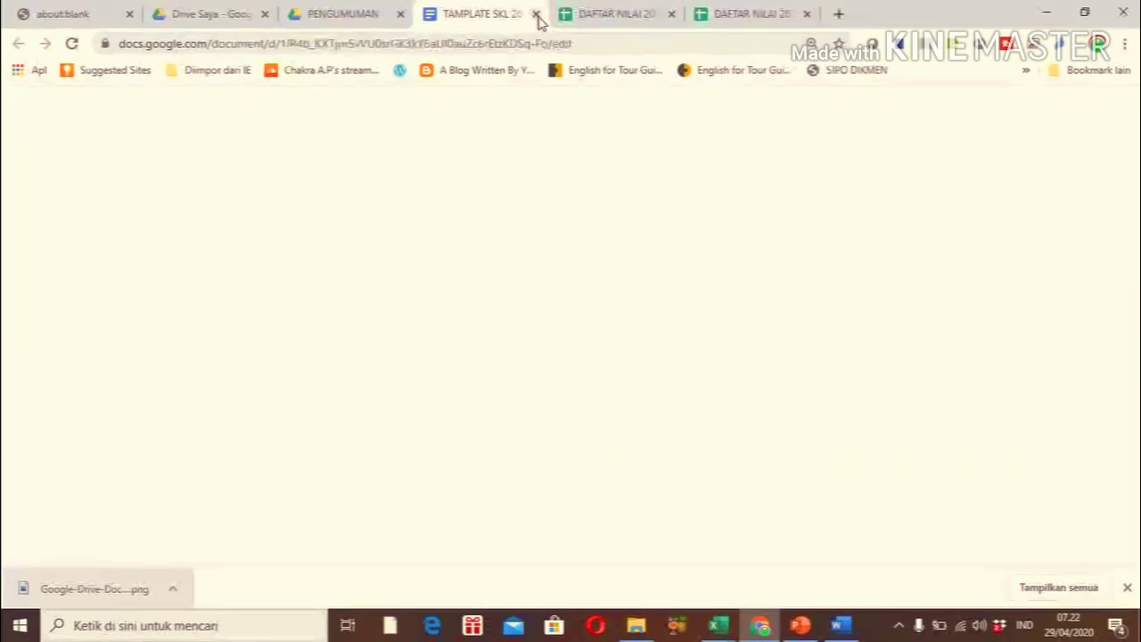
left_click(623, 21)
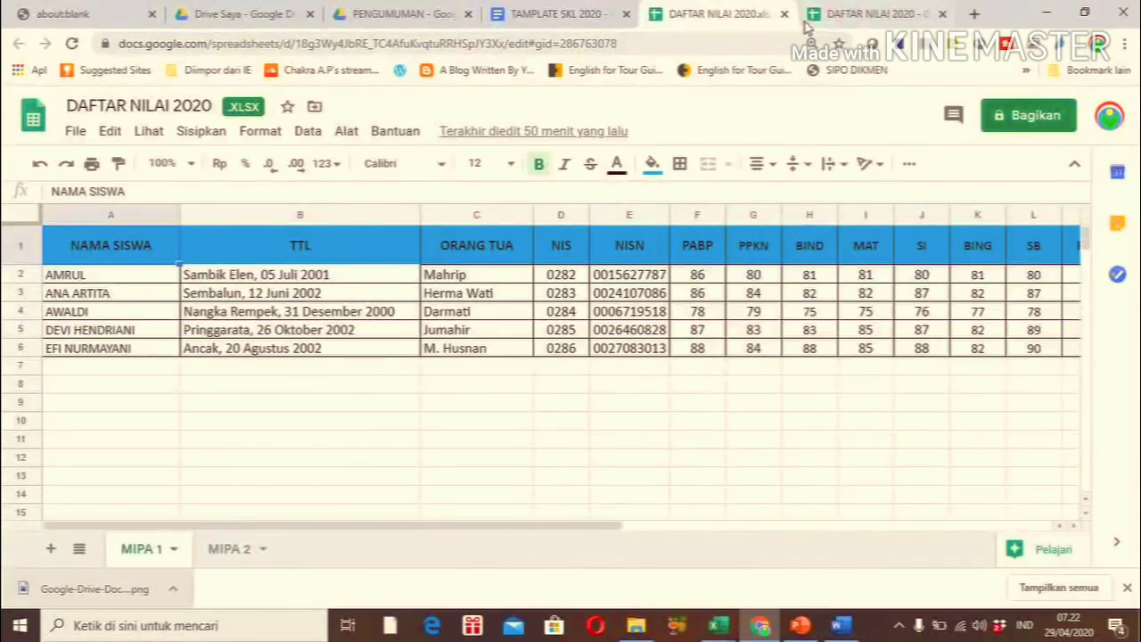
left_click(785, 15)
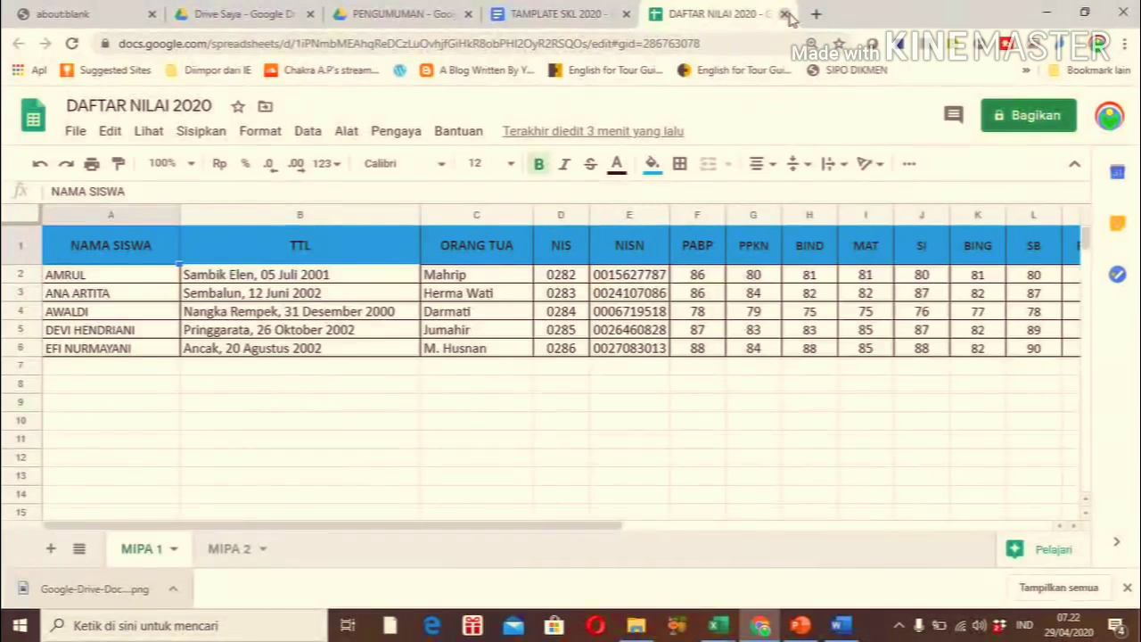
left_click(584, 13)
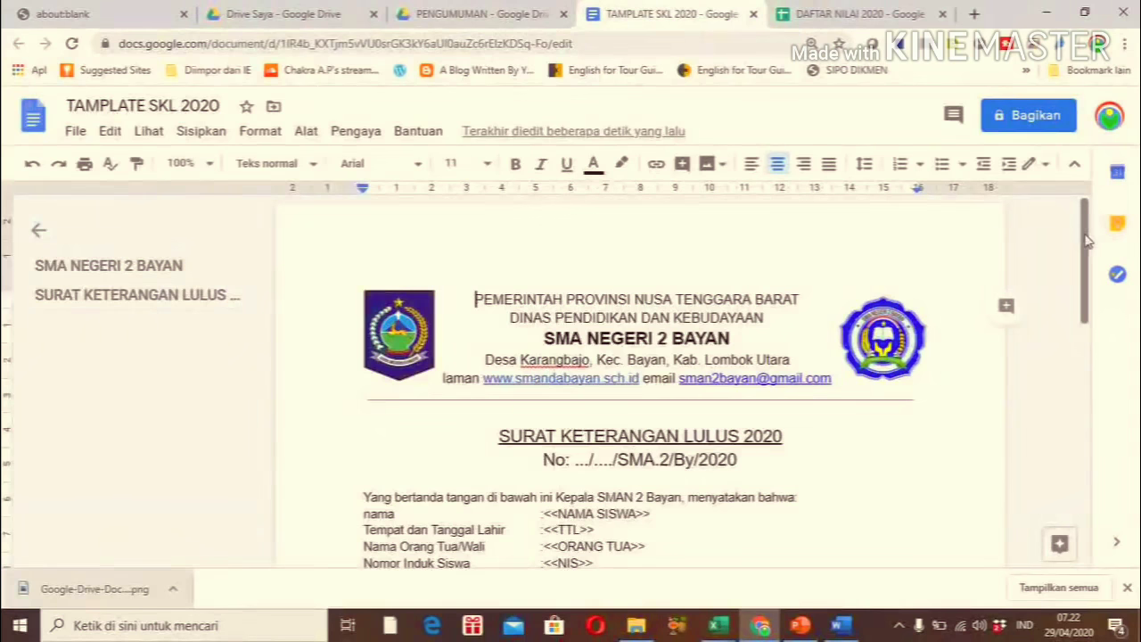
scroll(1088, 239, "down", 3)
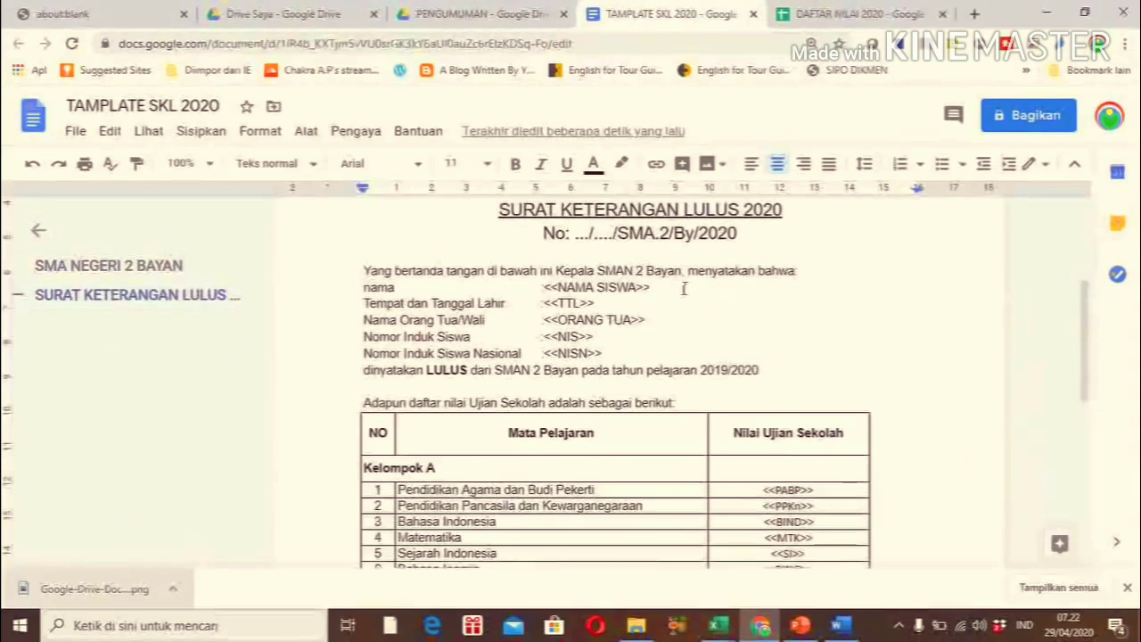
left_click(686, 288)
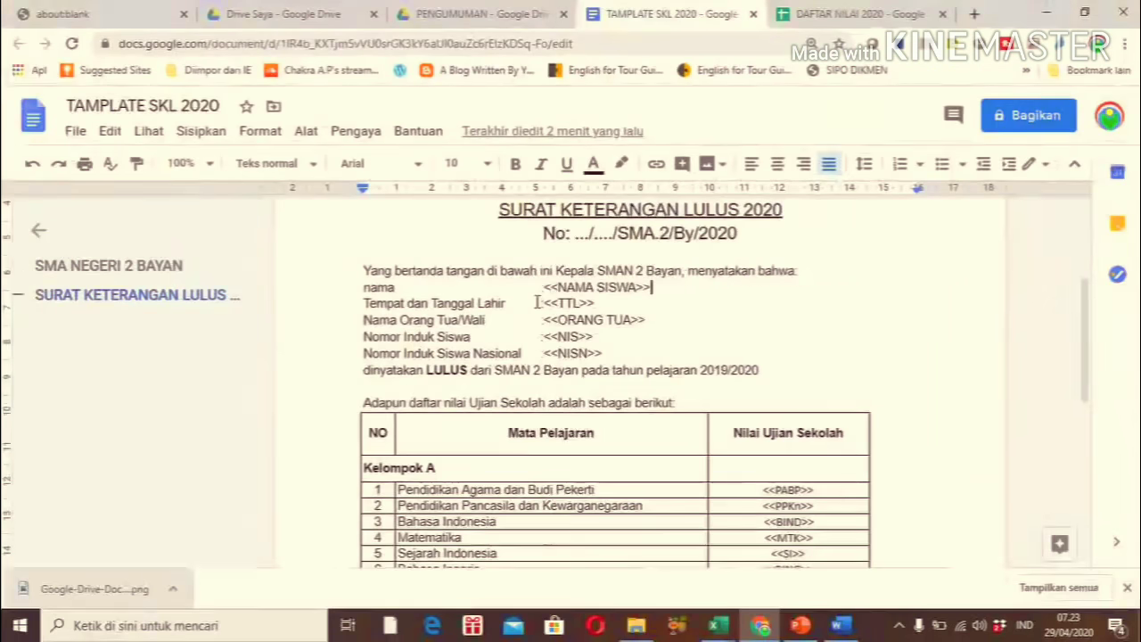
Compare the DAFTAR NILAI 2020 column headings, including TTL and ORANG TUA, with the template
left_click(827, 16)
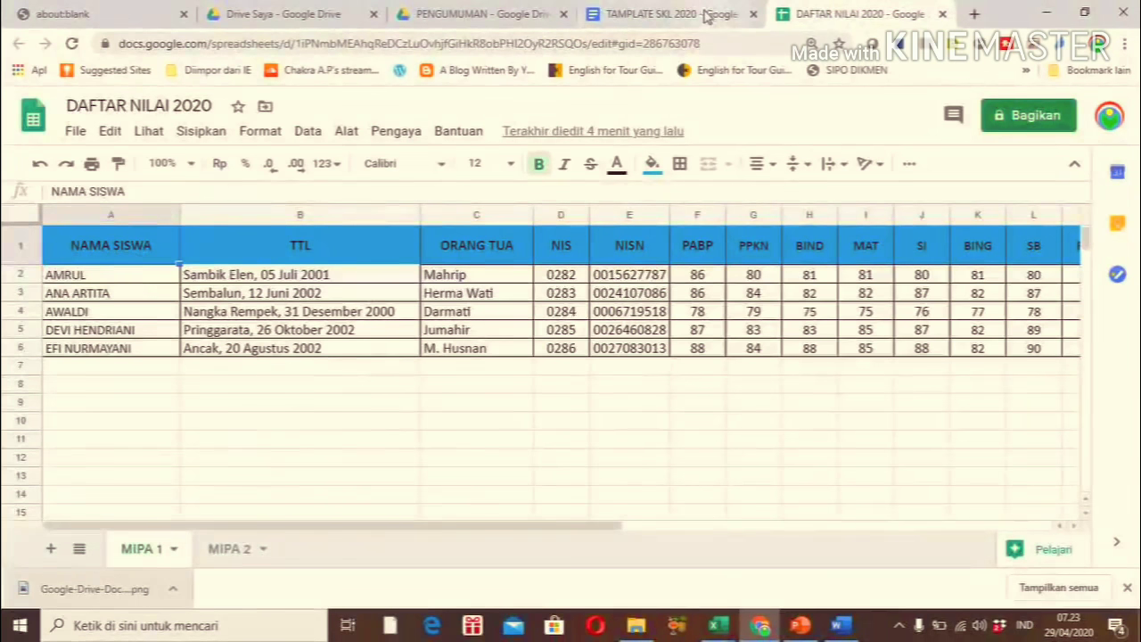
left_click(678, 14)
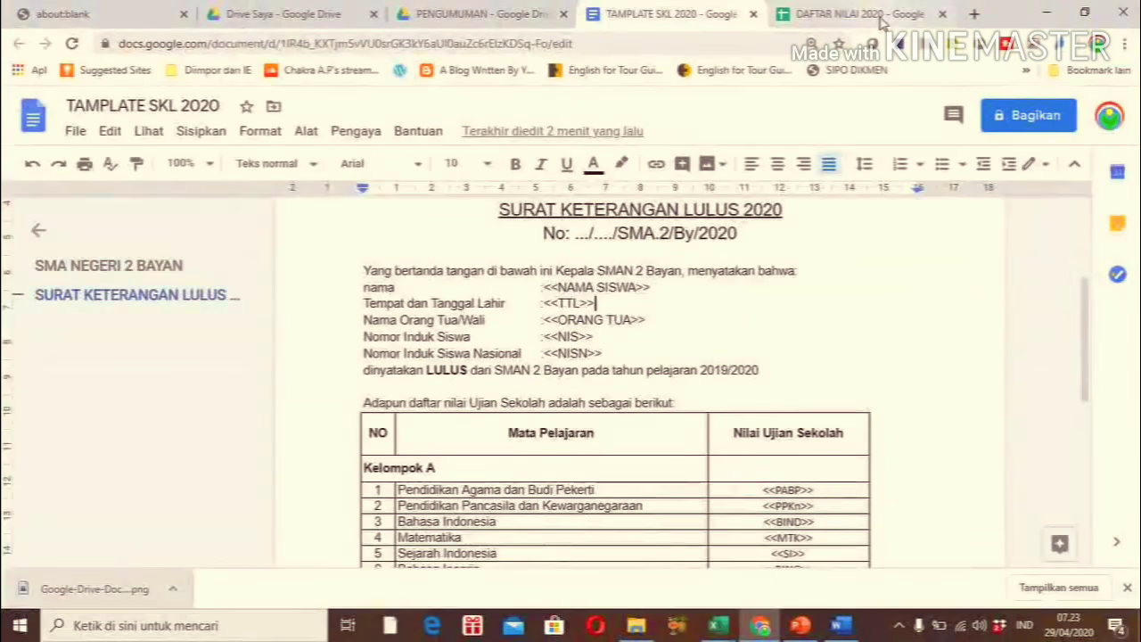
left_click(881, 20)
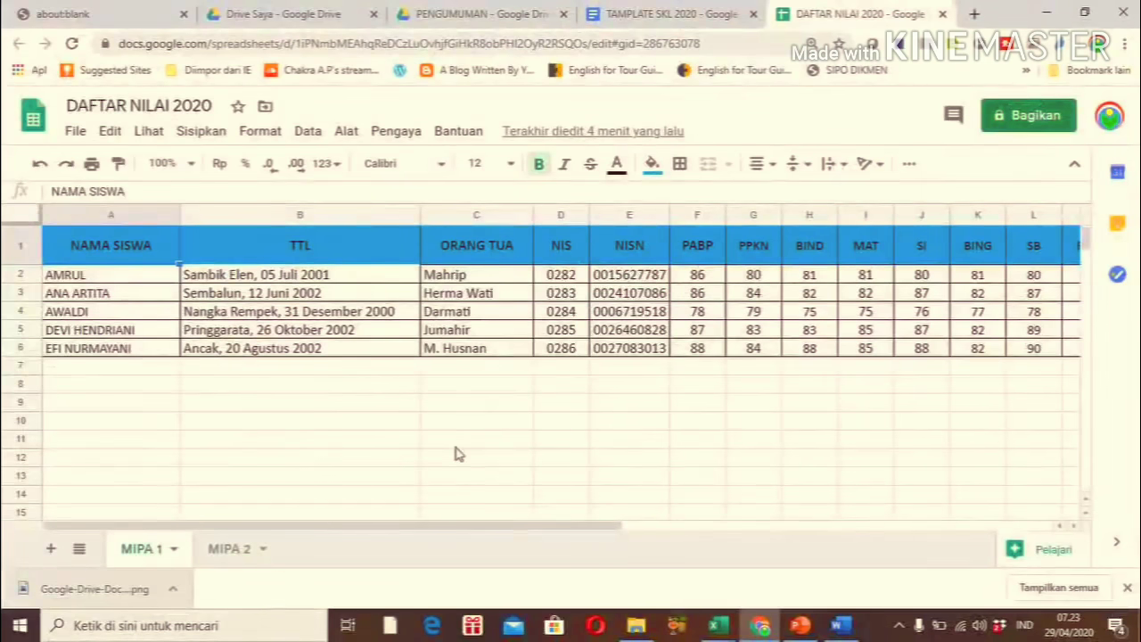
left_click(655, 14)
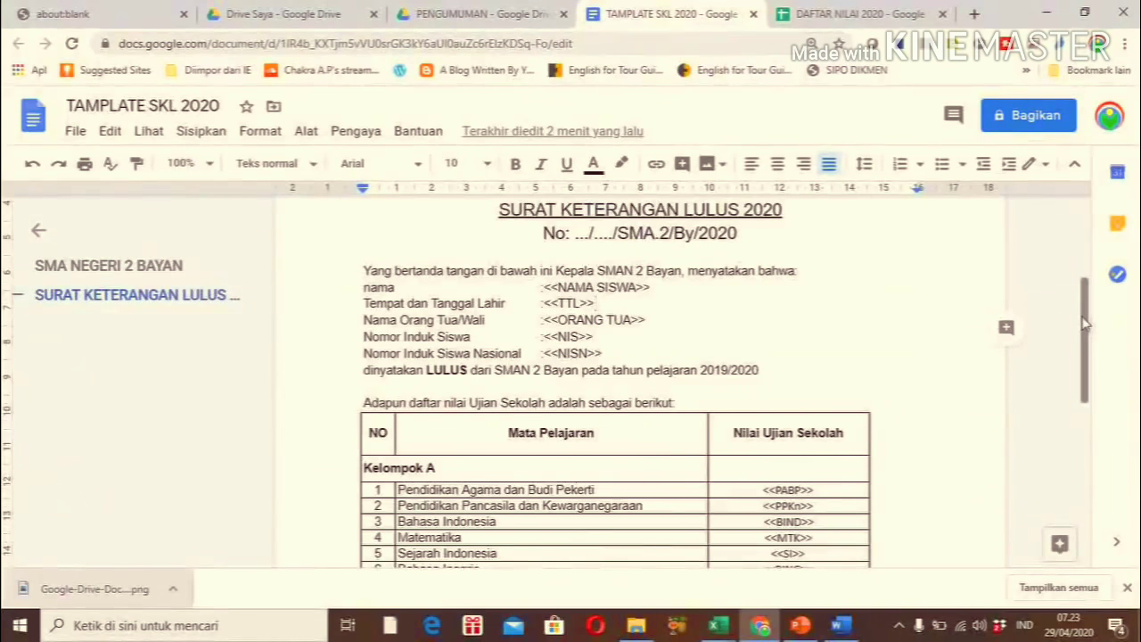
Inspect the template's <<PABP>> and <<RR>> placeholders, then bring up the DAFTAR NILAI 2020 spreadsheet
scroll(1085, 326, "down", 3)
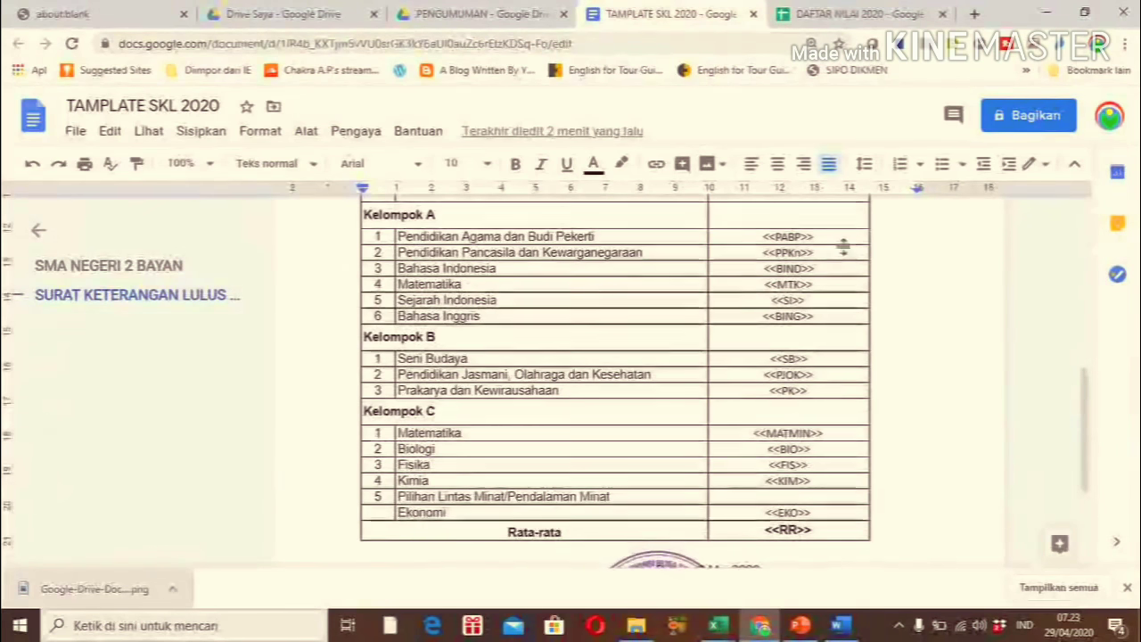
left_click(859, 239)
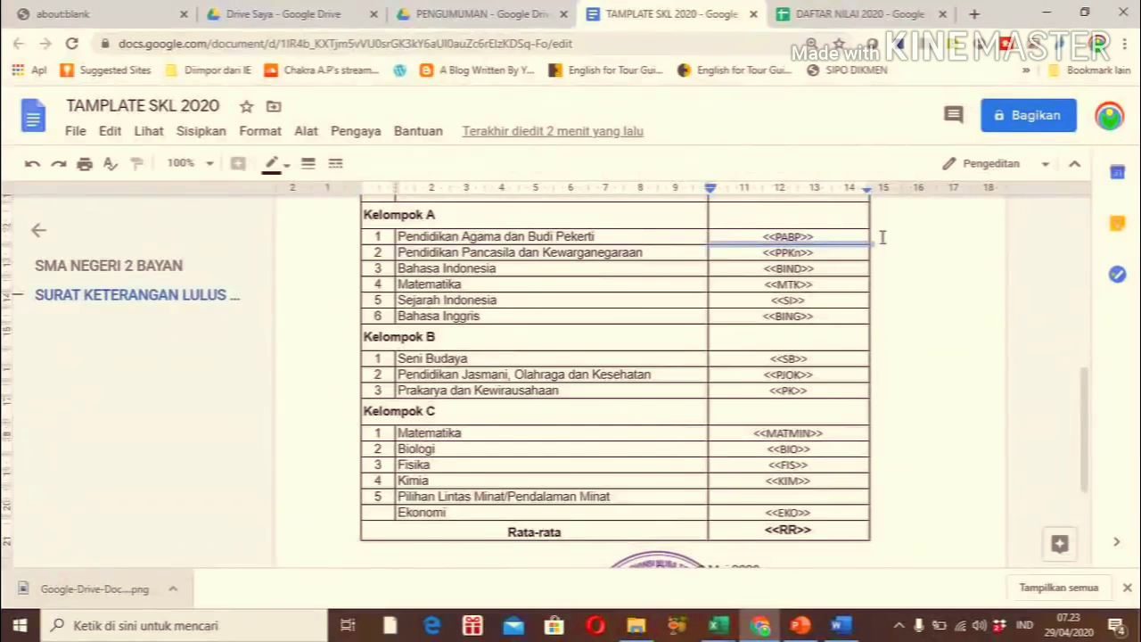
left_click(860, 239)
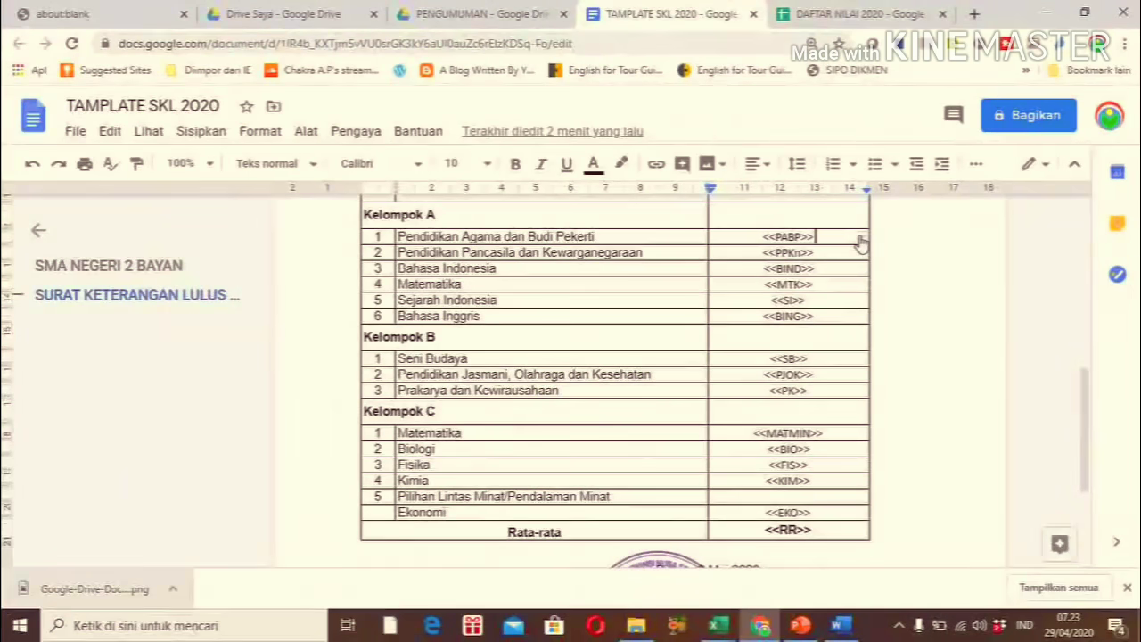
left_click(857, 14)
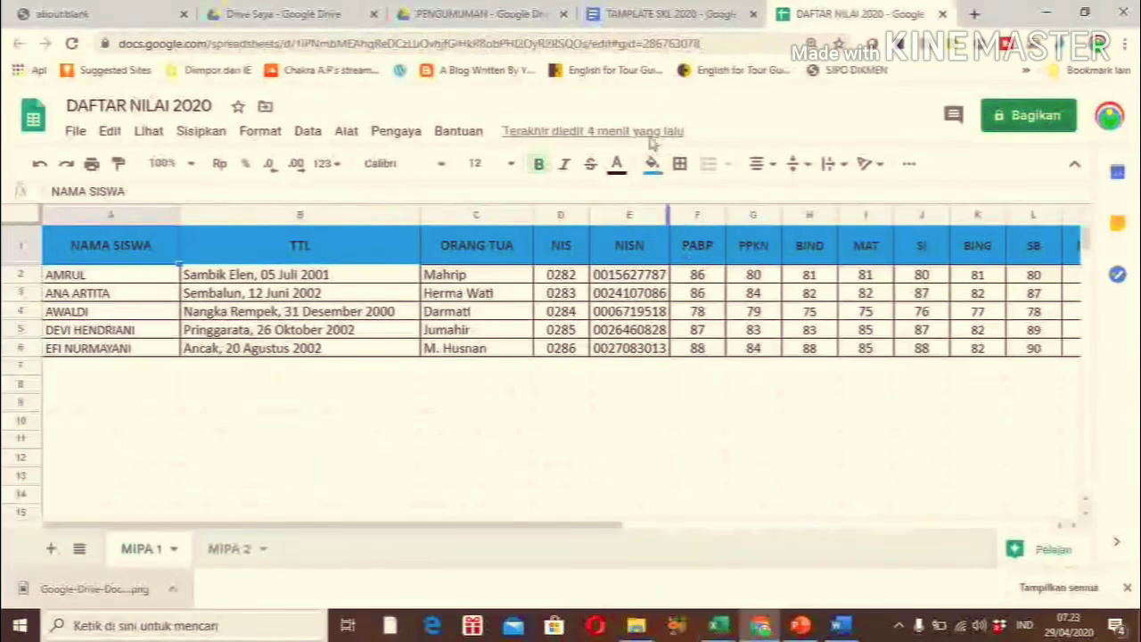
left_click(624, 16)
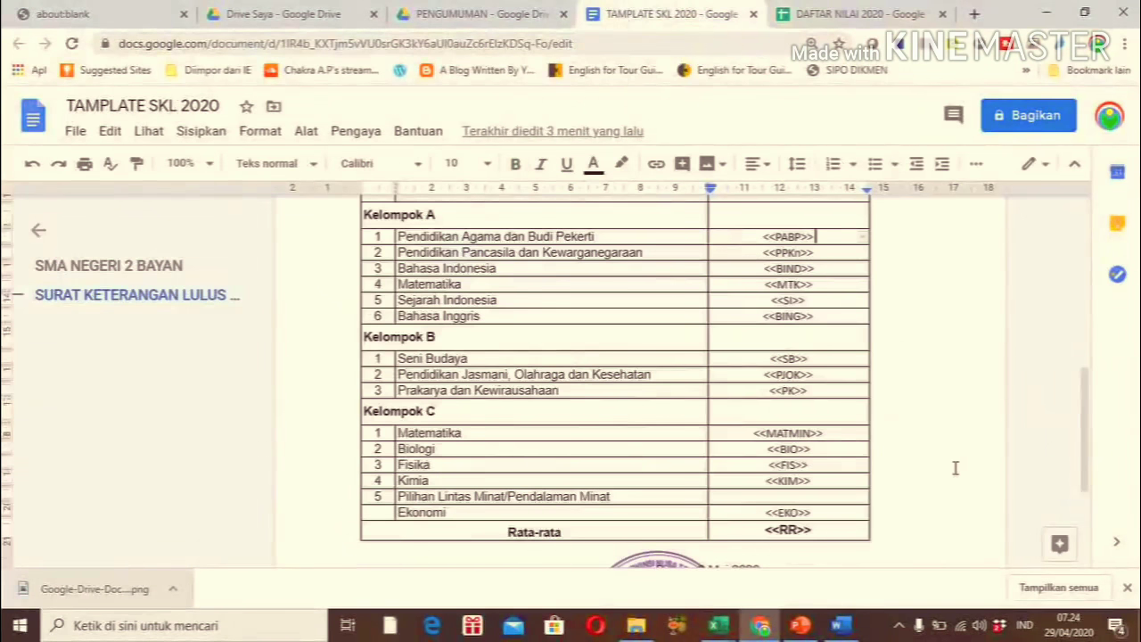
left_click(817, 532)
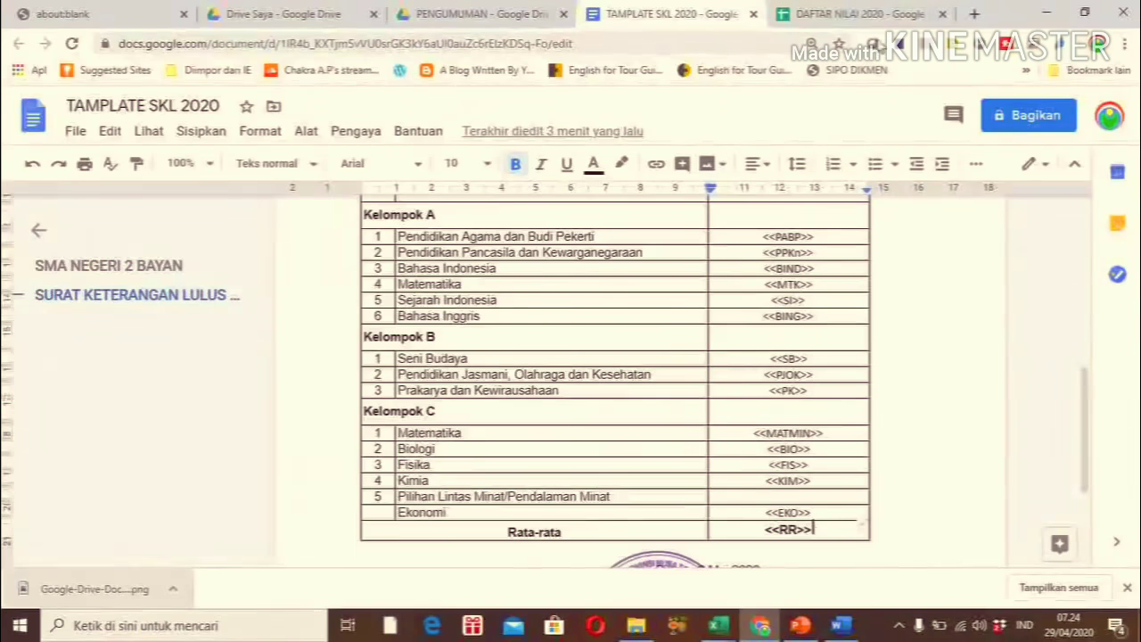
left_click(861, 14)
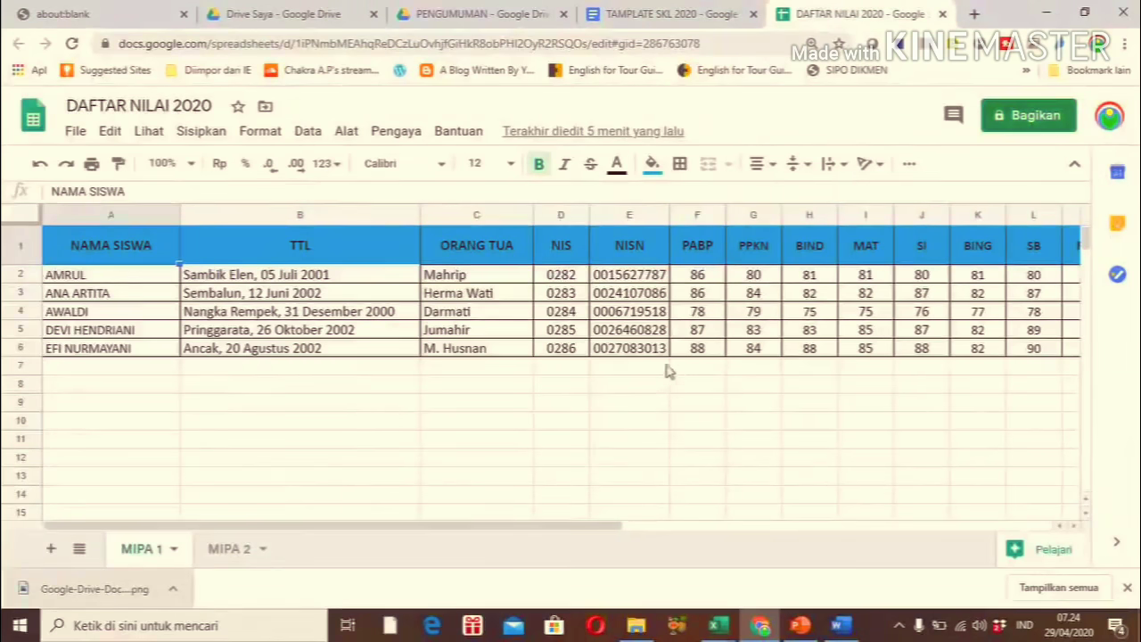
left_click(685, 354)
key("Right")
key("Right")
key("Right")
key("Right")
key("Right")
key("Right")
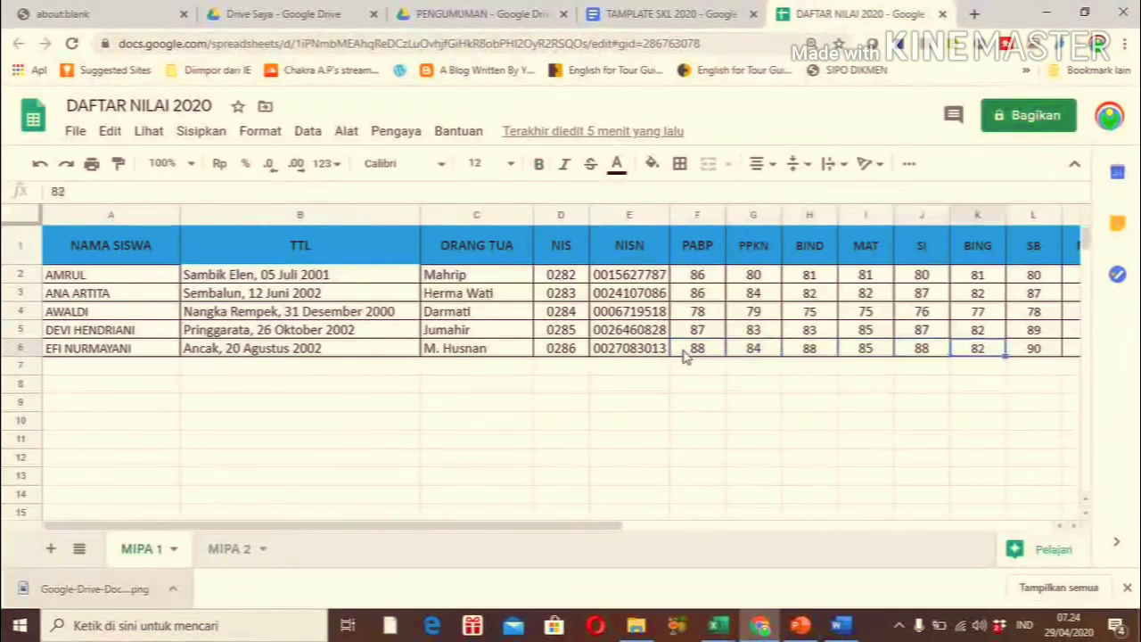
key("Right")
key("Right")
key("Right")
key("Right")
key("Right")
key("Right")
key("Right")
key("Right")
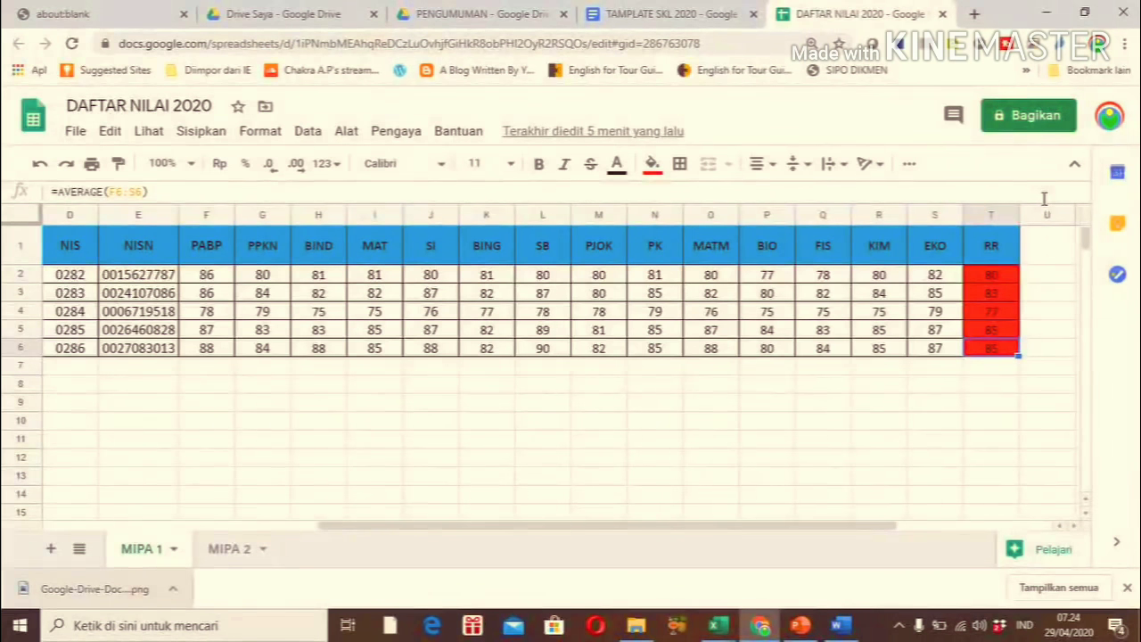
left_click(664, 14)
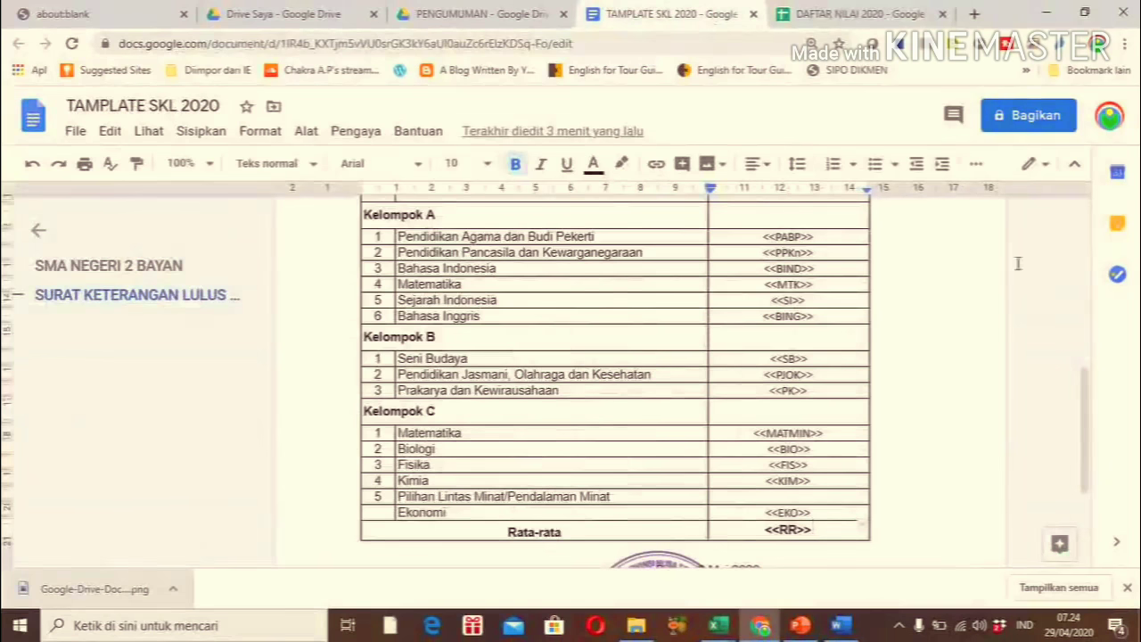
left_click_drag(1088, 412, 1061, 251)
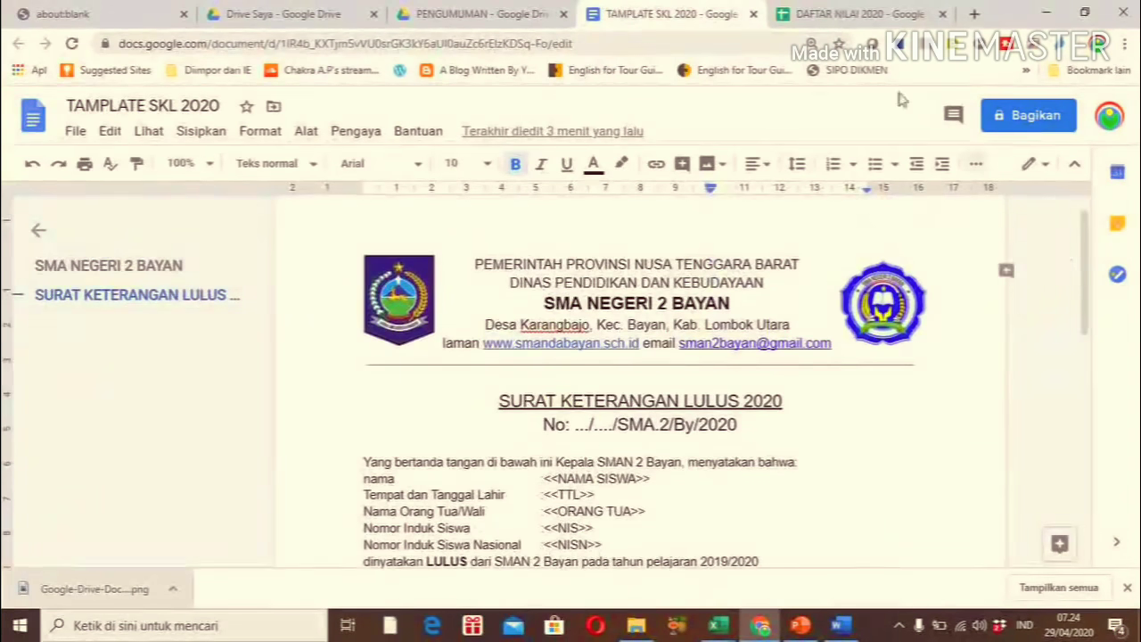
left_click(855, 13)
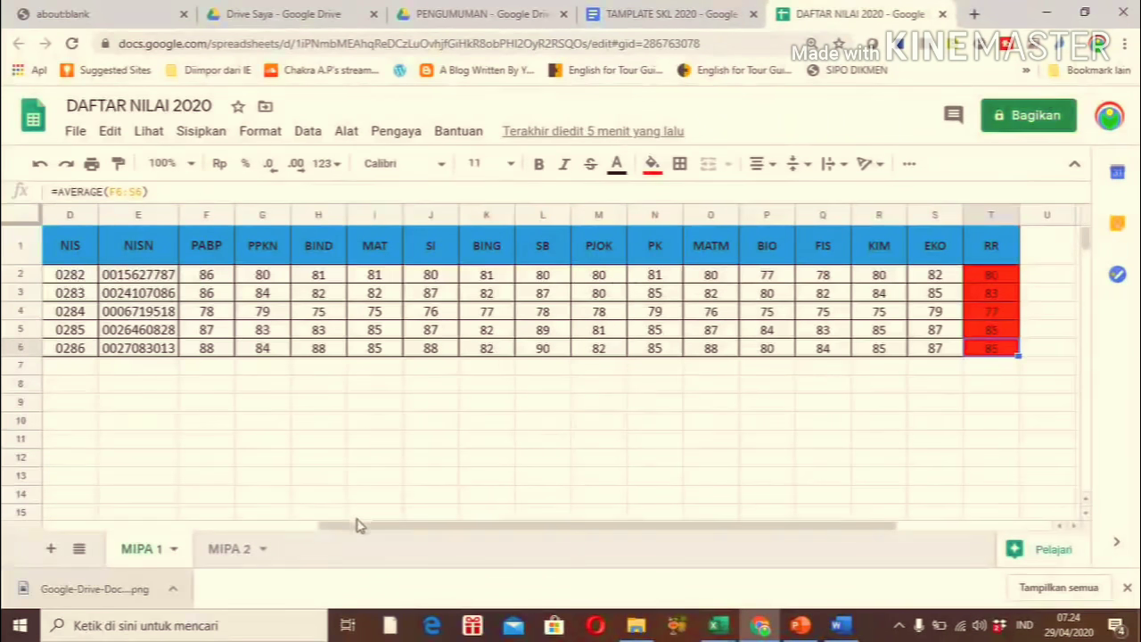
left_click(219, 447)
key("Left")
key("Left")
key("Left")
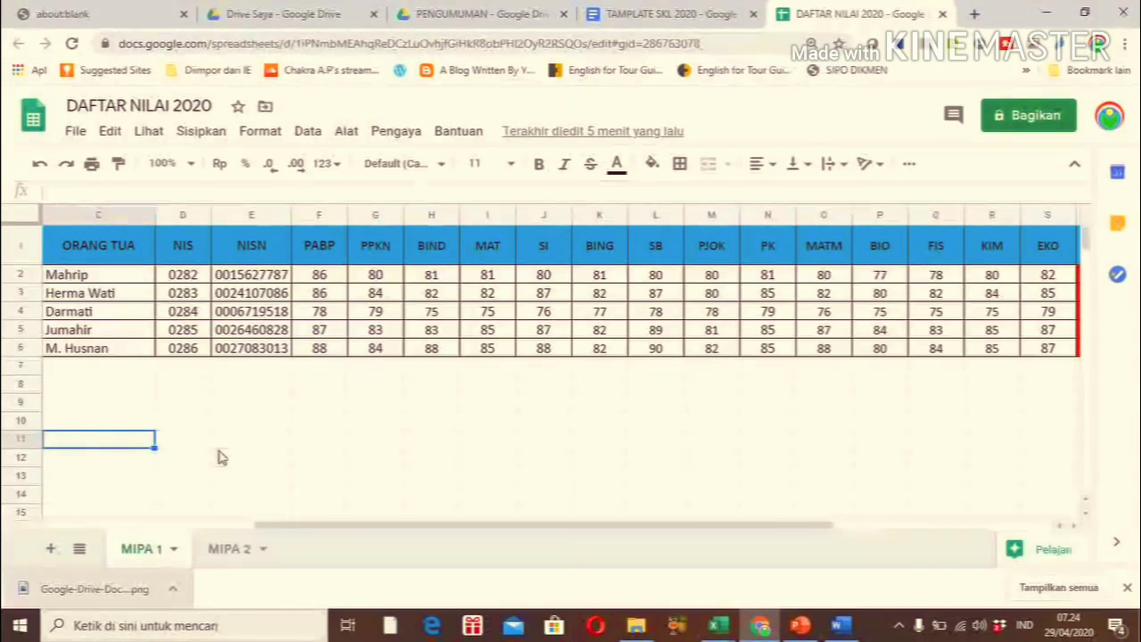
Open G Suite Marketplace through Pengaya > Autocrat > Dapatkan add-on to confirm Autocrat is installed
left_click(137, 277)
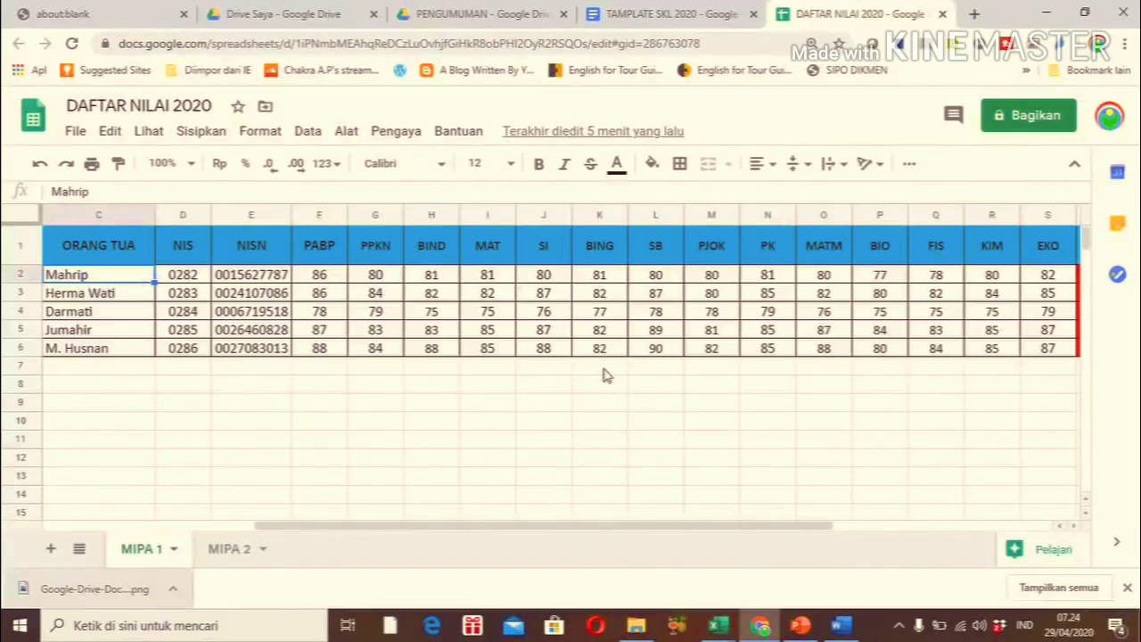
left_click(403, 131)
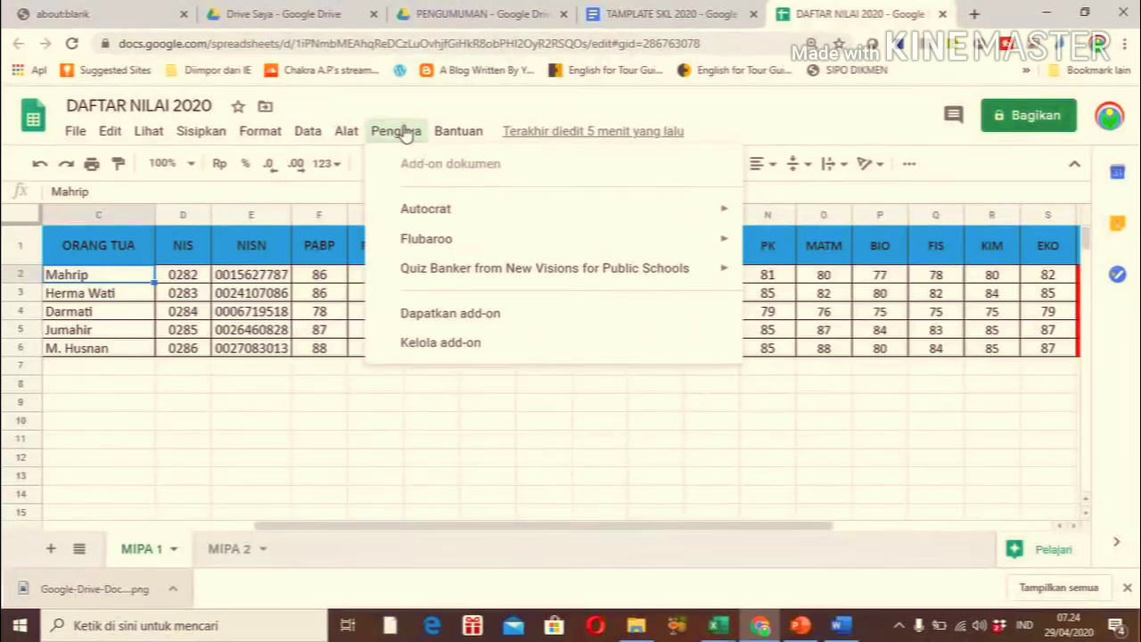
mouse_move(431, 214)
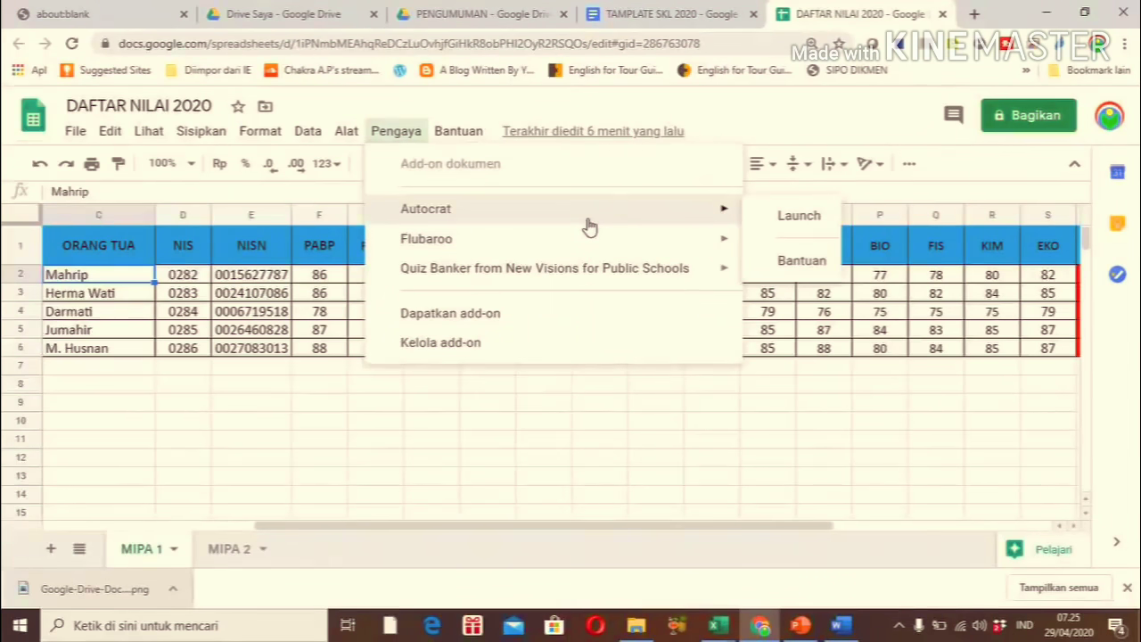
left_click(481, 319)
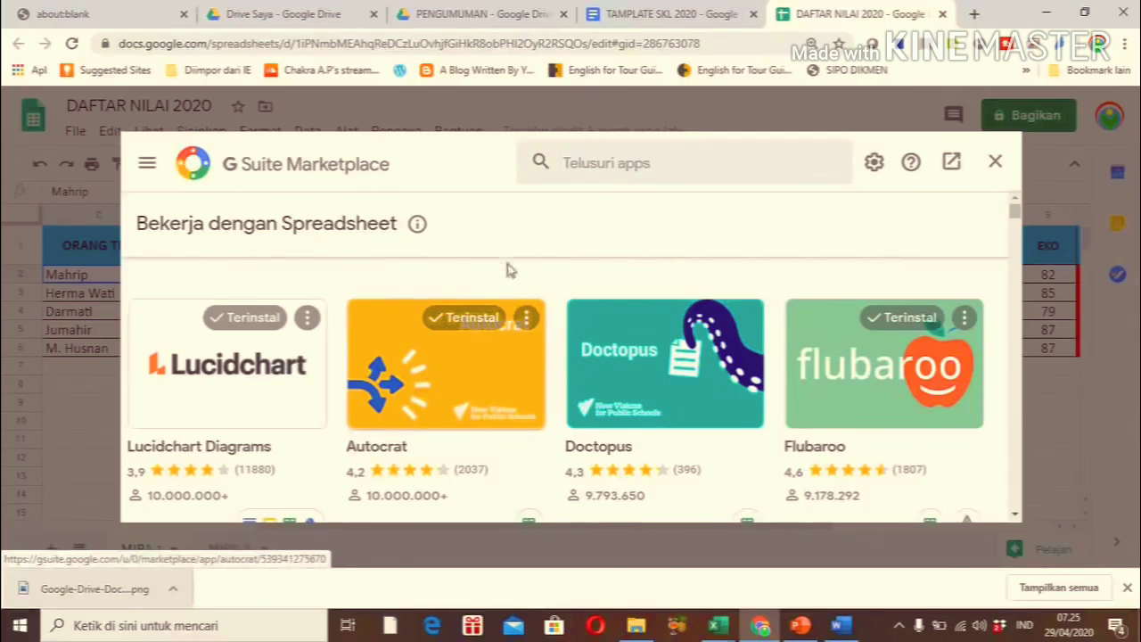
Close the G Suite Marketplace window and reopen the Pengaya add-ons menu
left_click(662, 168)
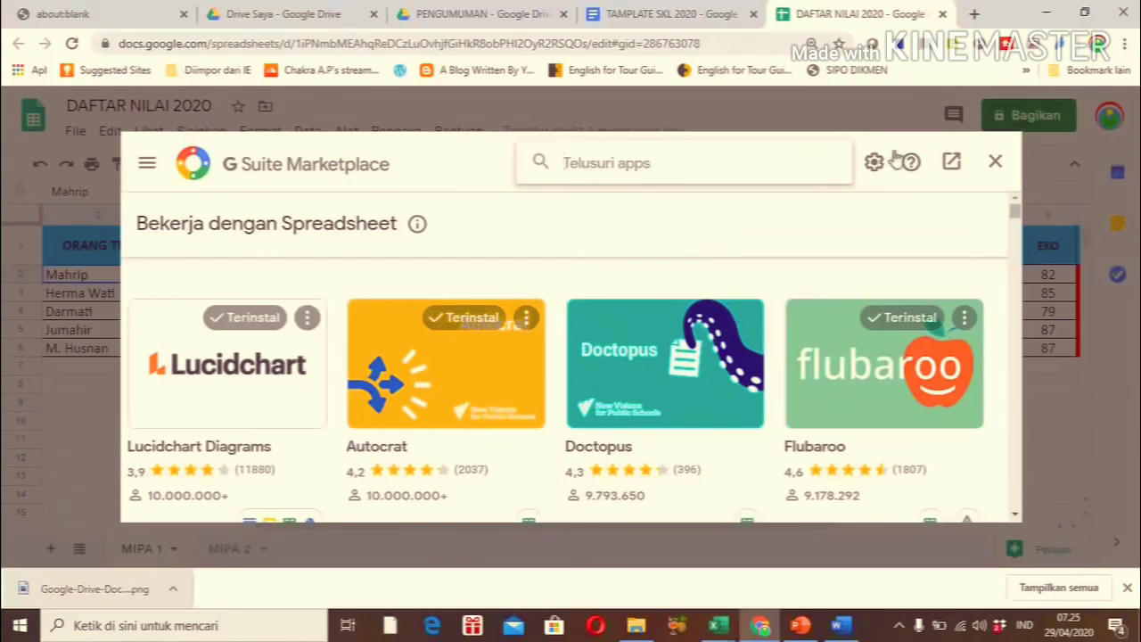
left_click(996, 164)
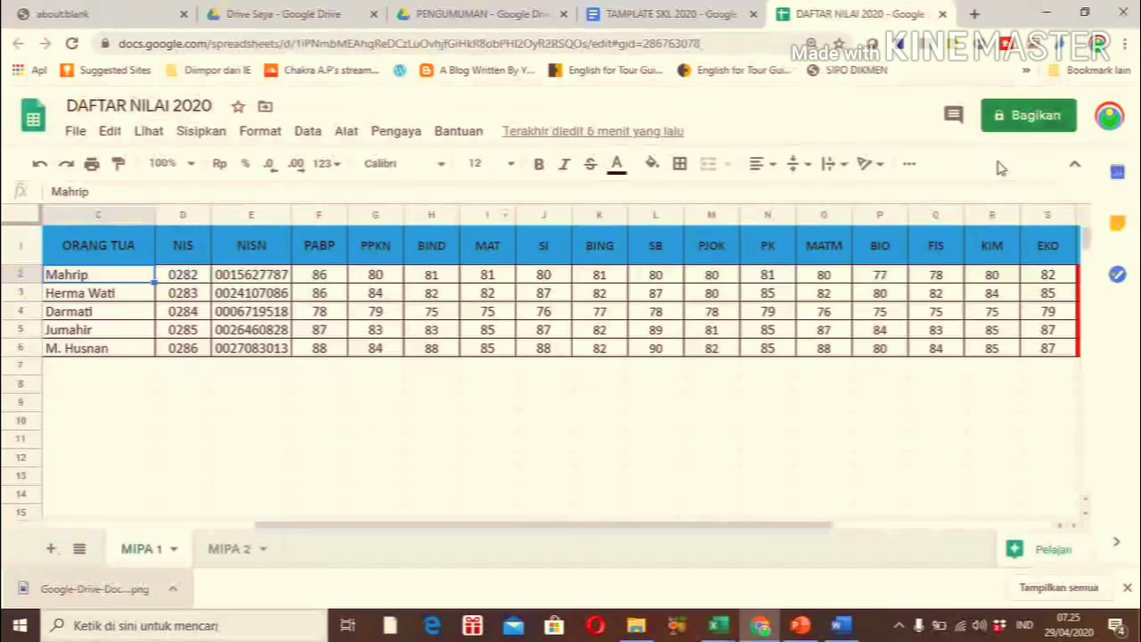
left_click(408, 132)
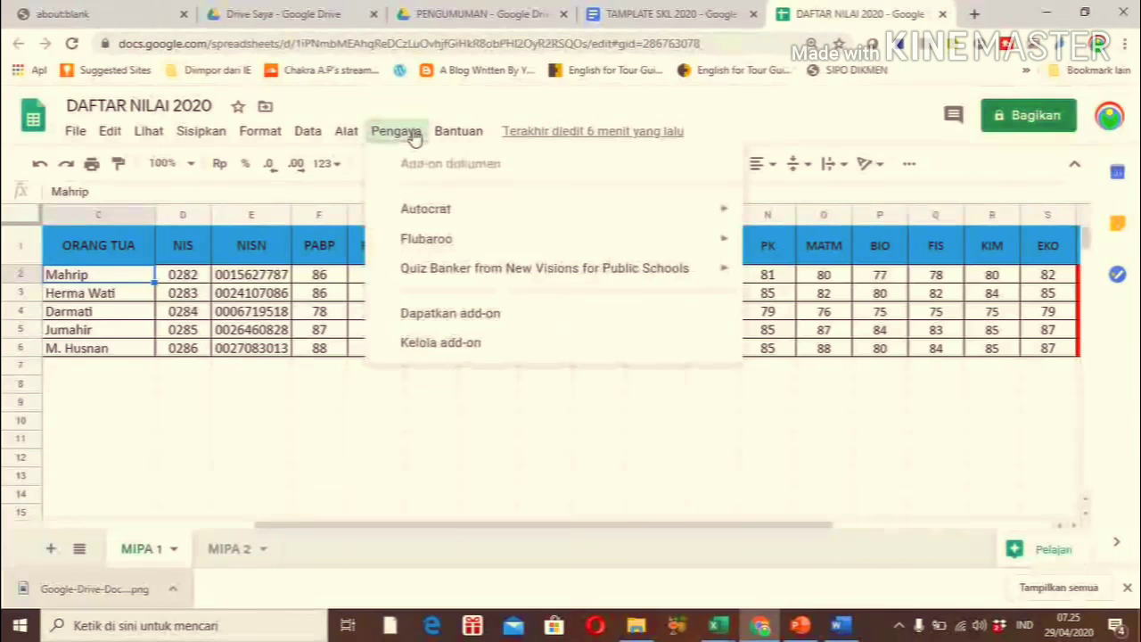
Launch Autocrat and create a new merge job named PENGUMUMAN
mouse_move(738, 220)
left_click(785, 219)
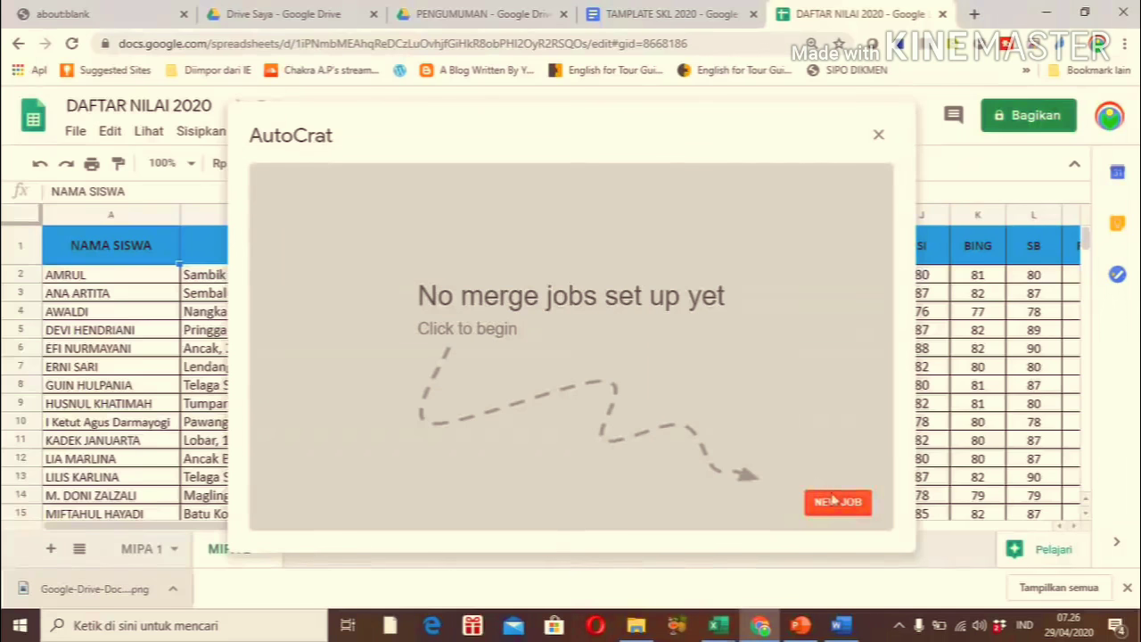
left_click(830, 505)
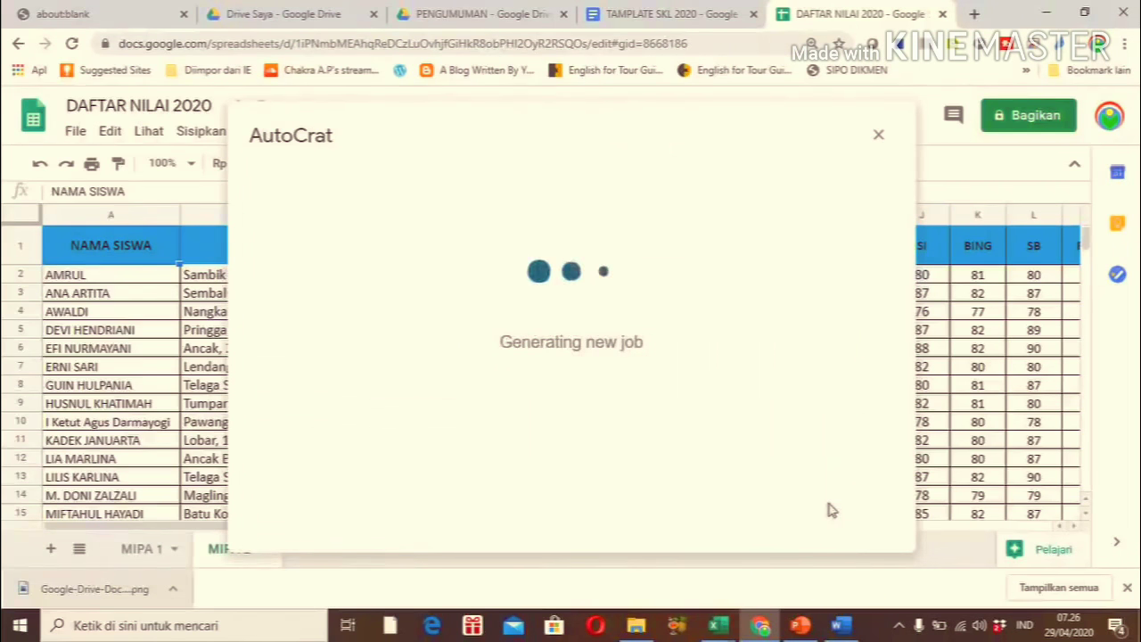
left_click(521, 257)
type("FEN")
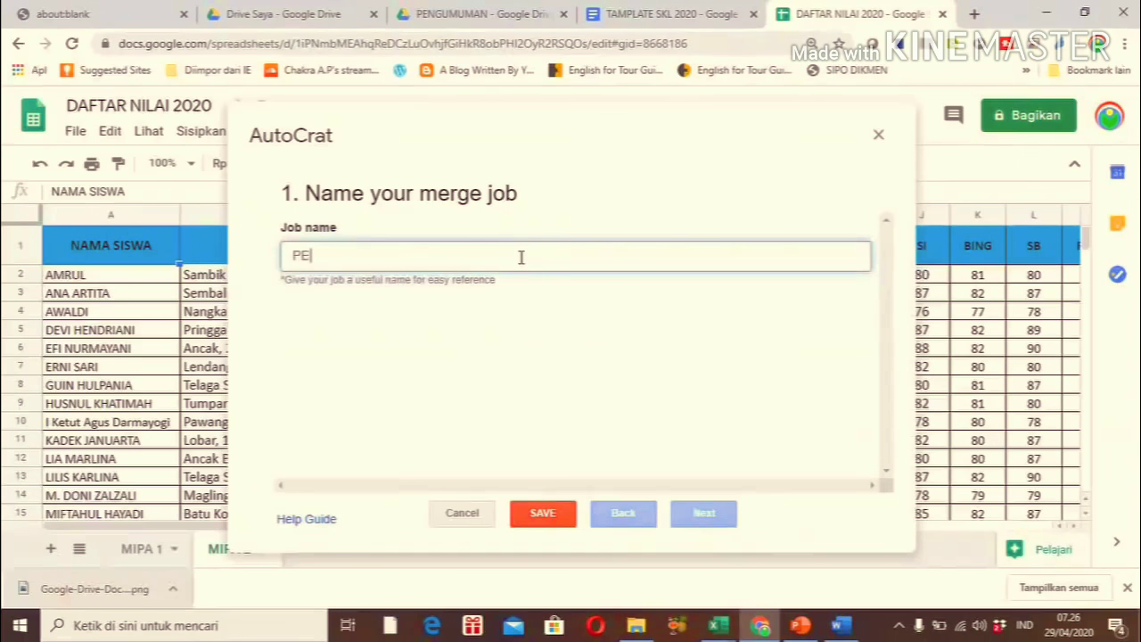
type("GUM")
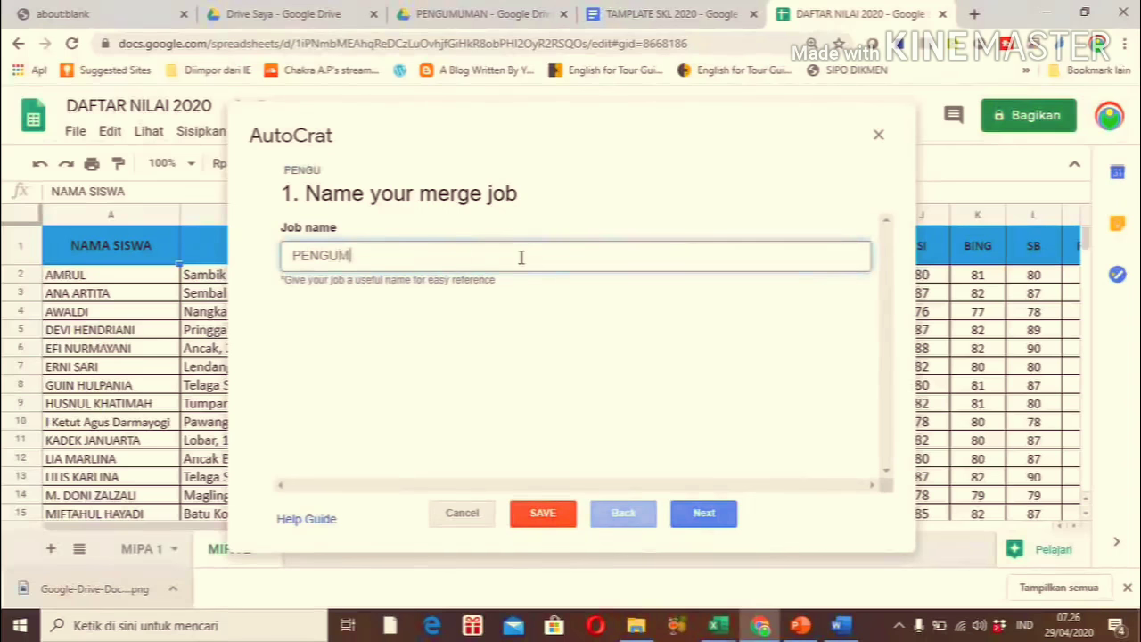
type("UMAN")
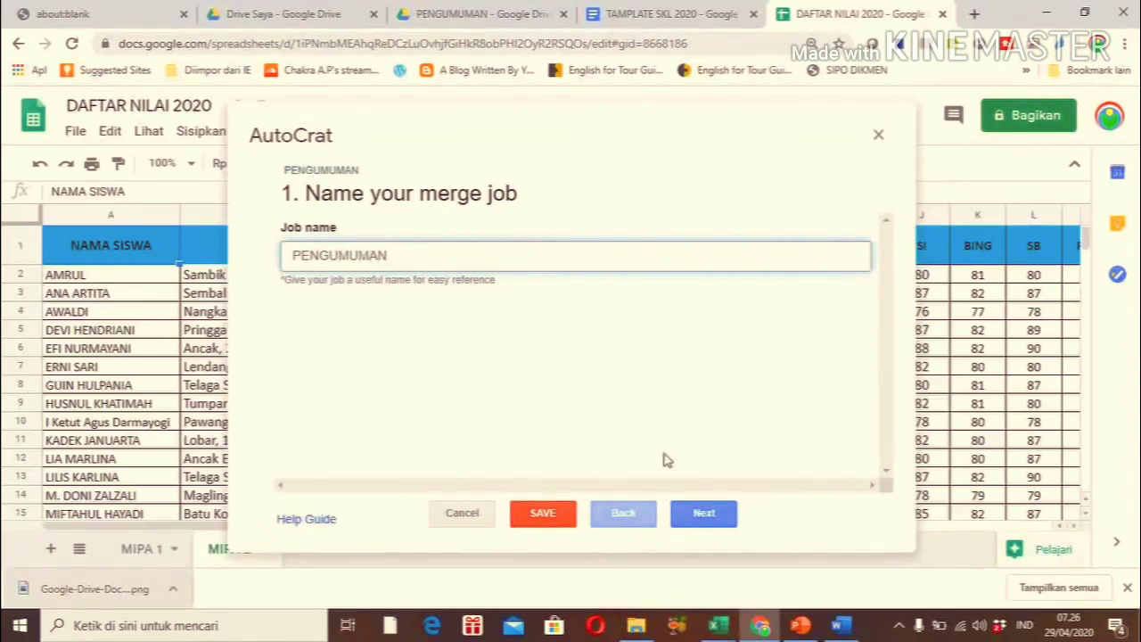
left_click(702, 513)
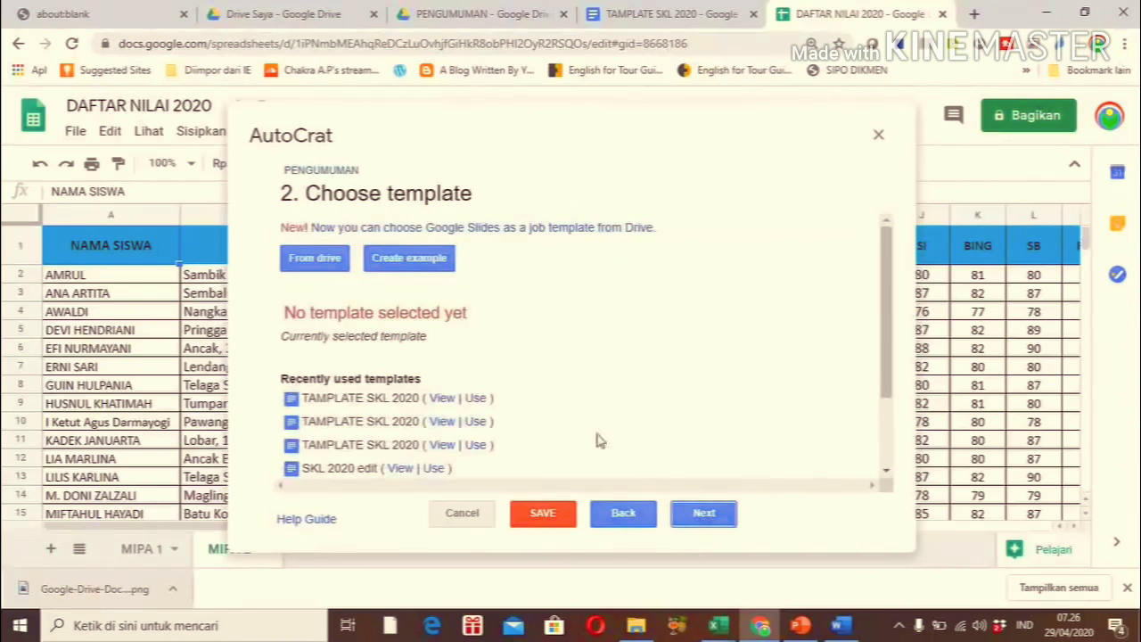
Choose TAMPLATE SKL 2020 from Drive as the job's template and continue to mapping
left_click(319, 260)
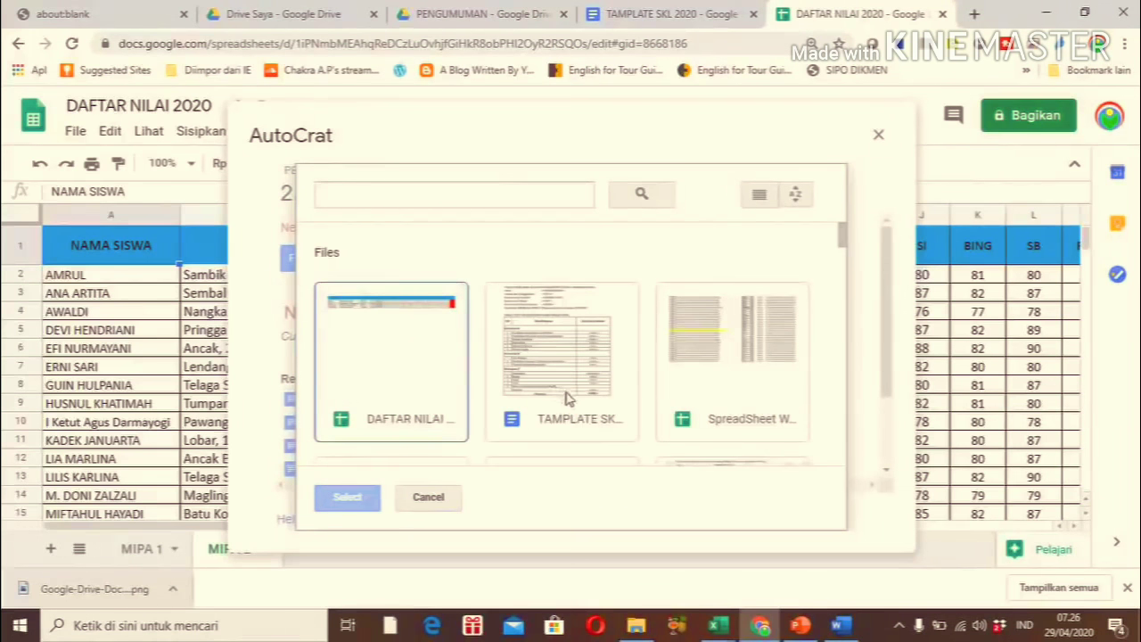
left_click(565, 401)
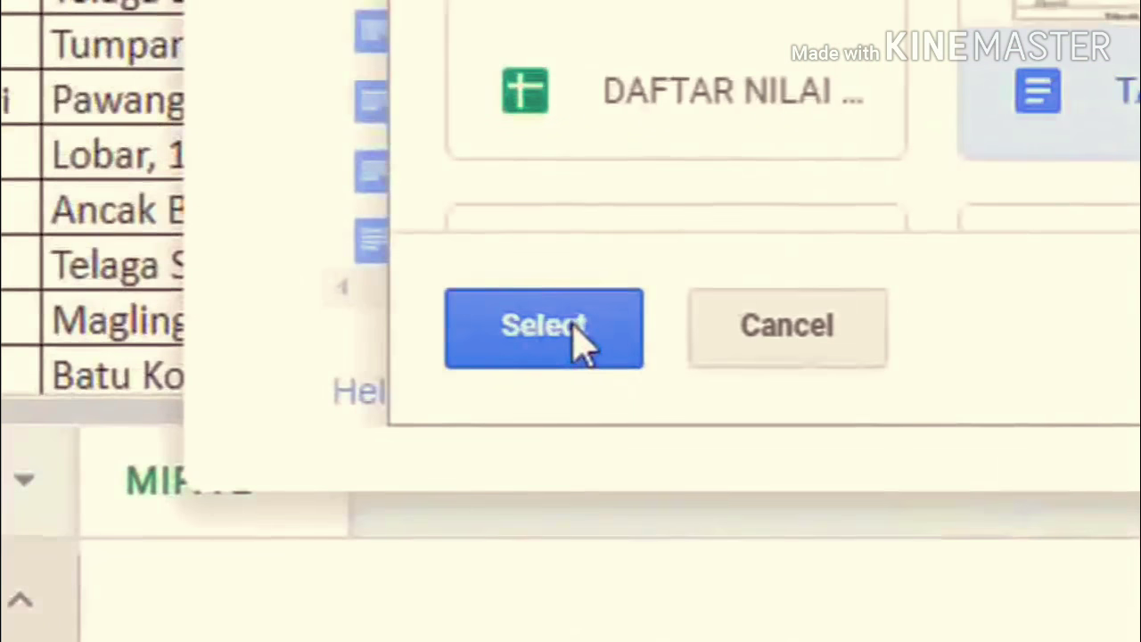
left_click(359, 500)
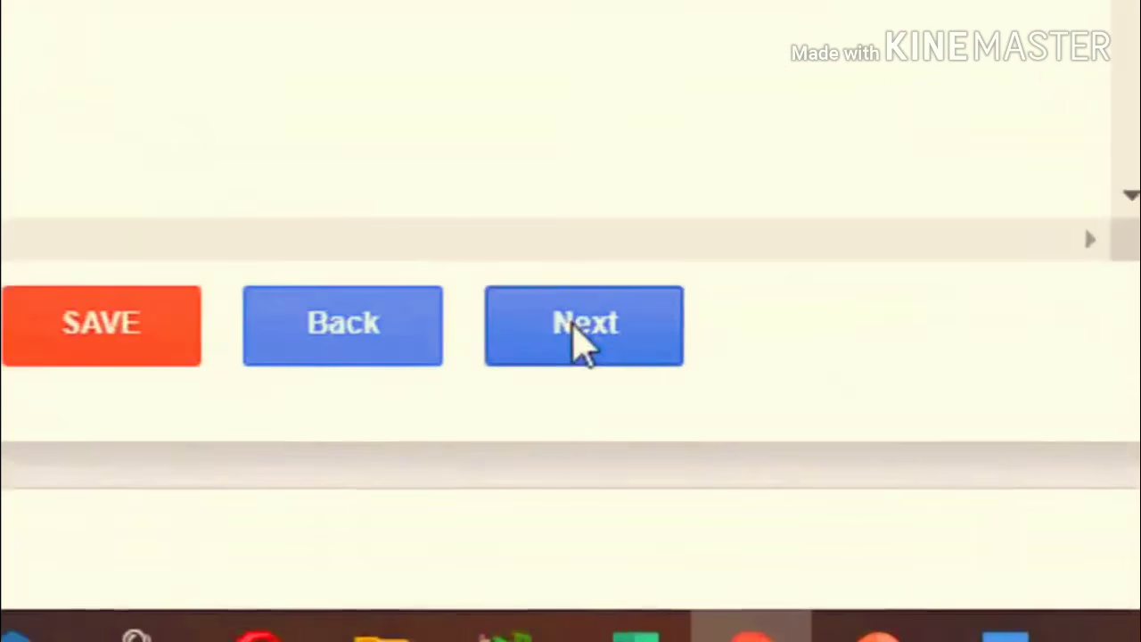
left_click(703, 514)
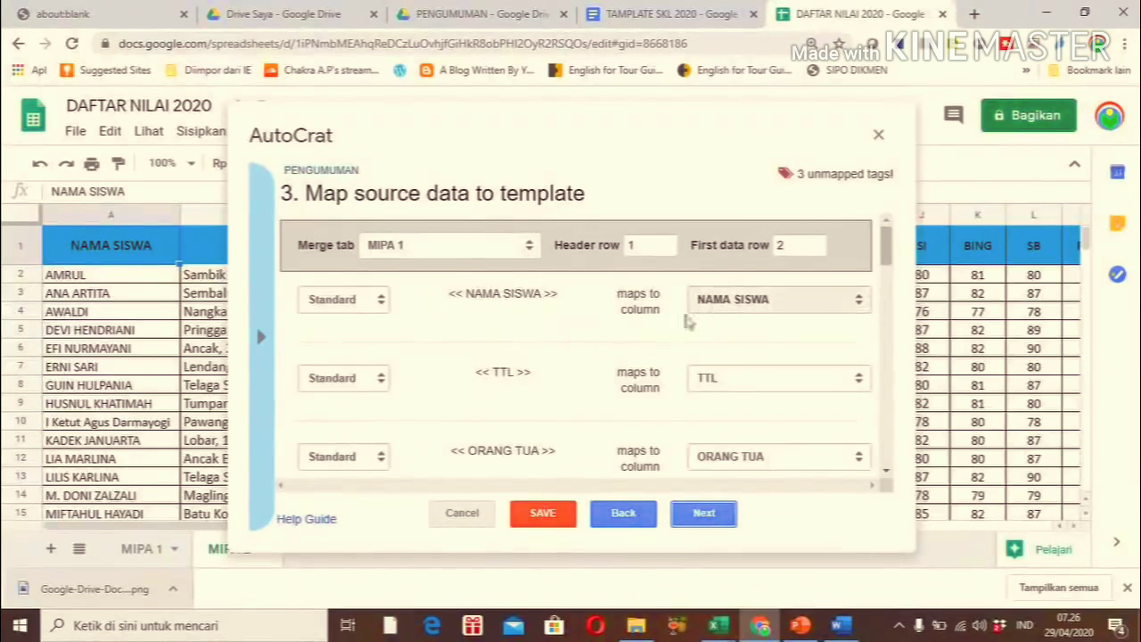
Map the PPKn tag to the PPKN column and the MTK tag to MAT
mouse_move(889, 255)
left_mouse_down()
mouse_move(888, 283)
mouse_move(888, 270)
left_mouse_up()
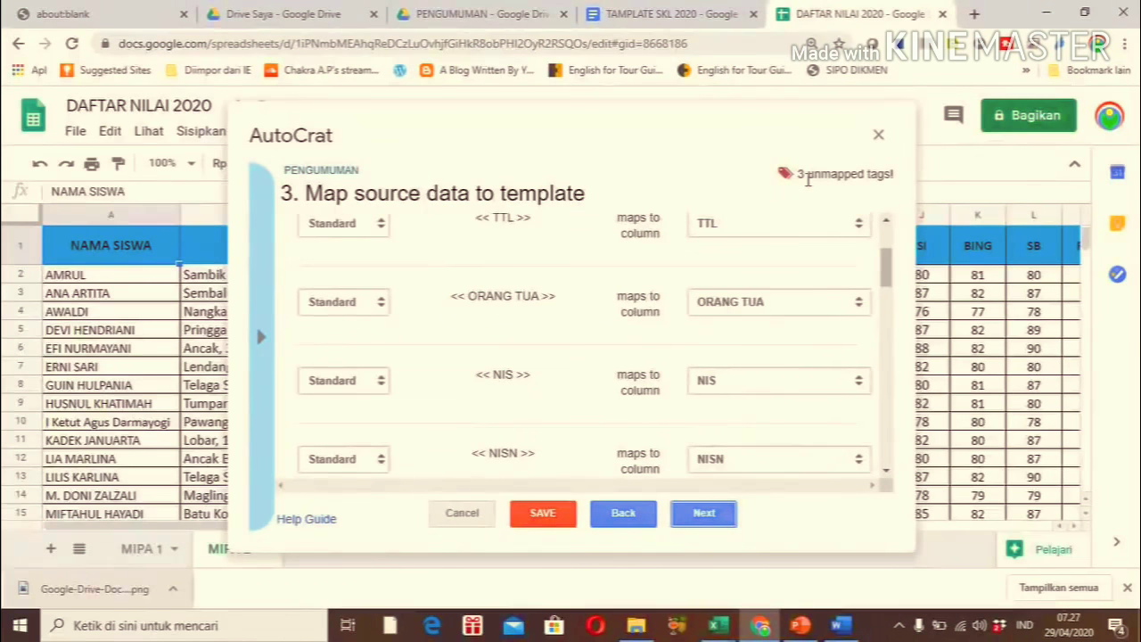
left_click_drag(888, 269, 888, 304)
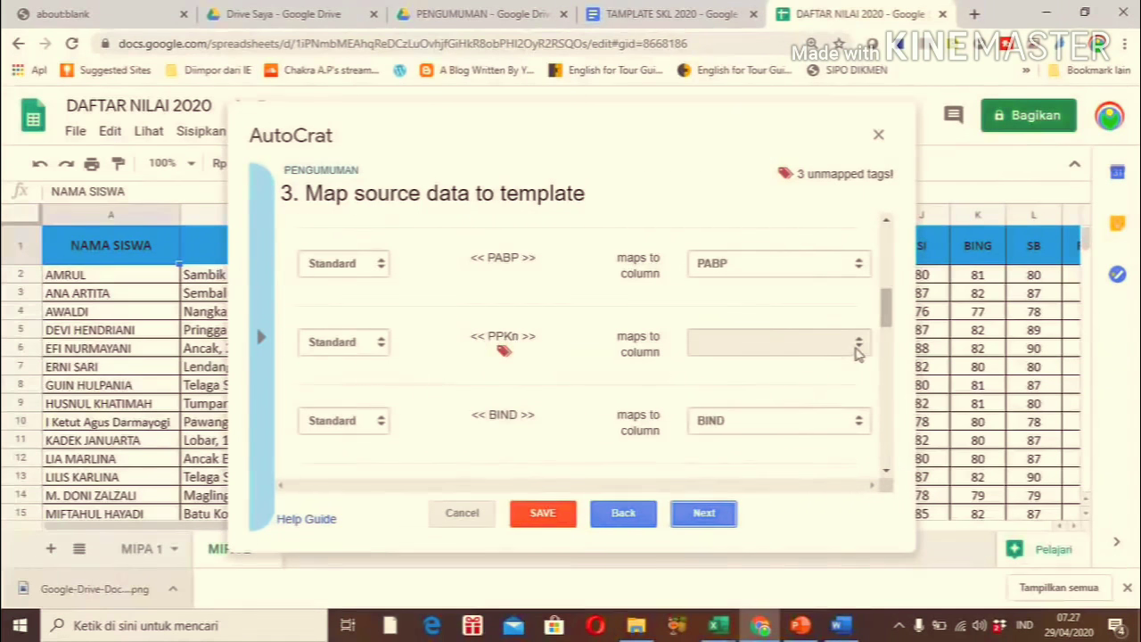
left_click(858, 352)
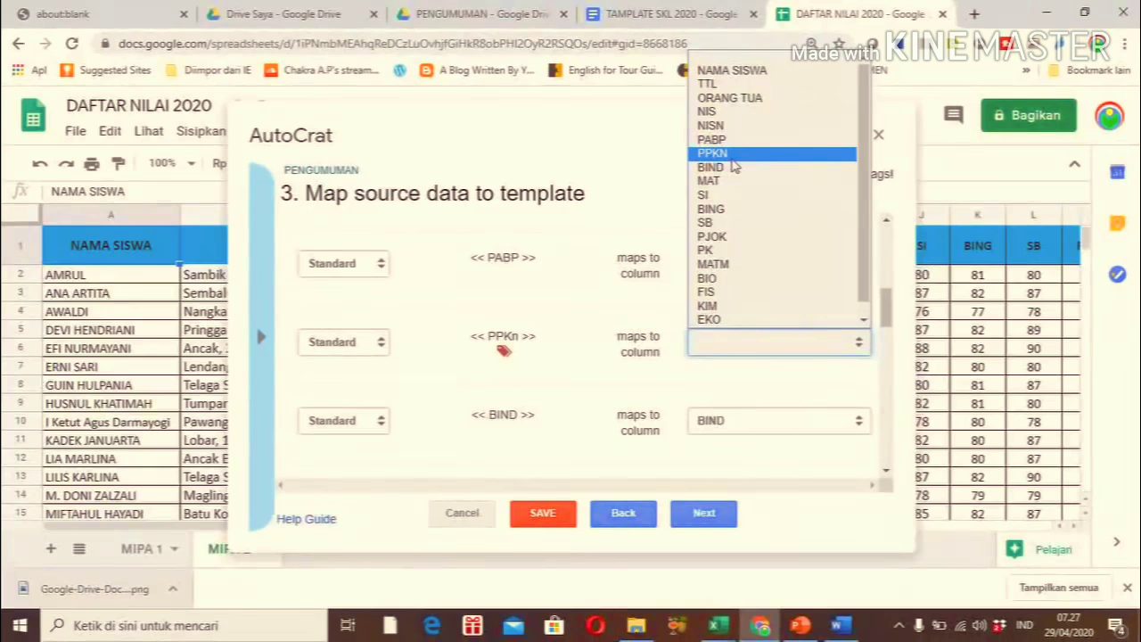
left_click(732, 161)
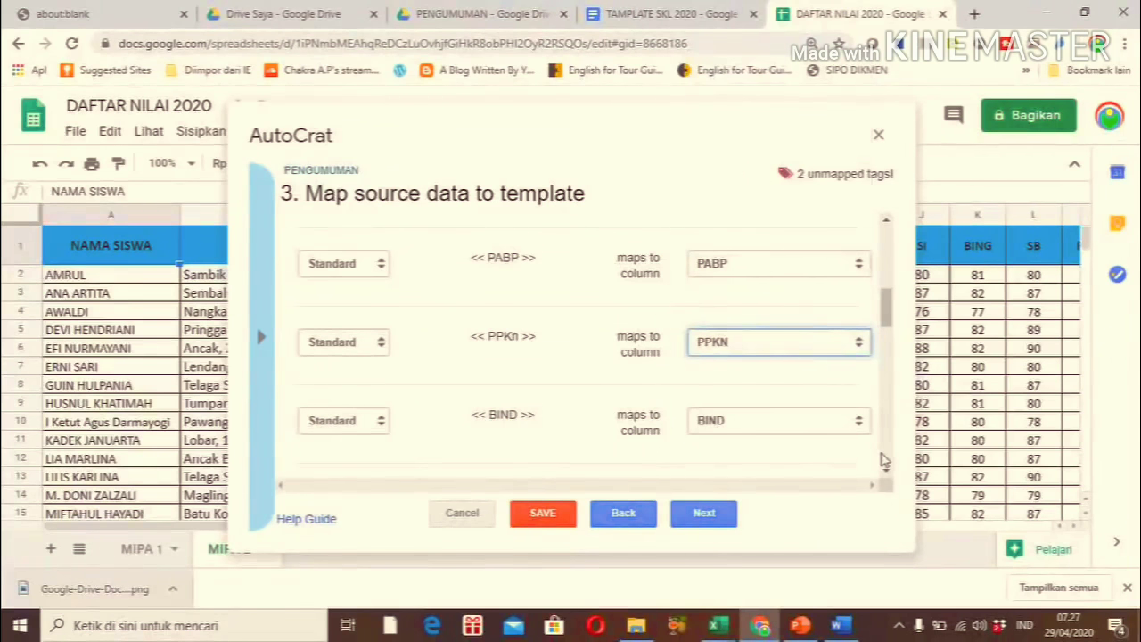
scroll(888, 472, "down", 2)
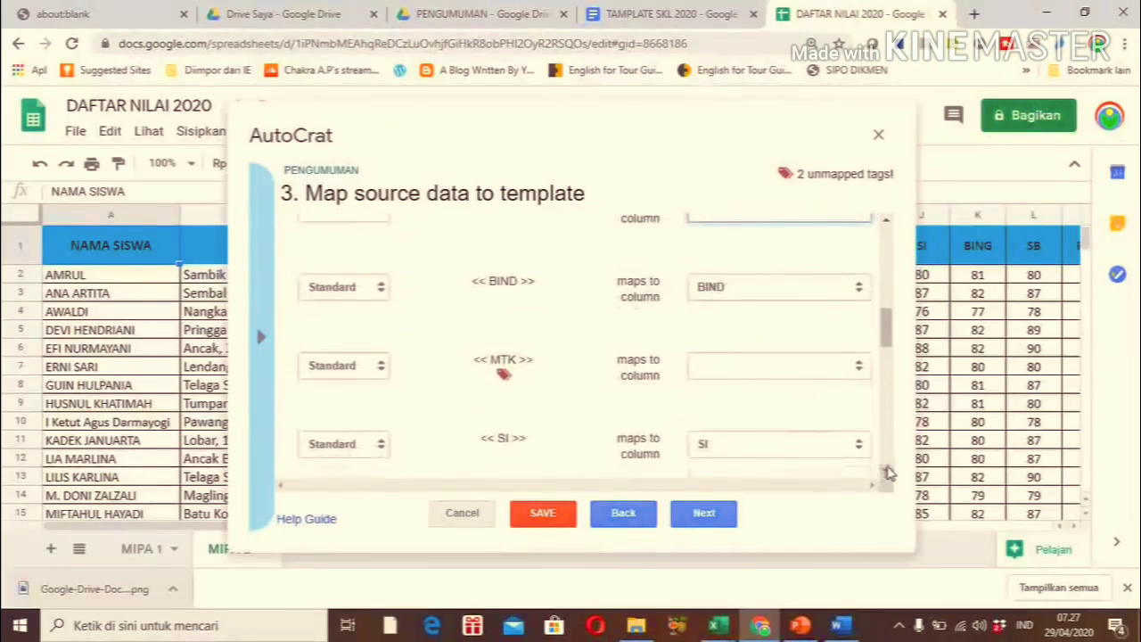
left_click(858, 367)
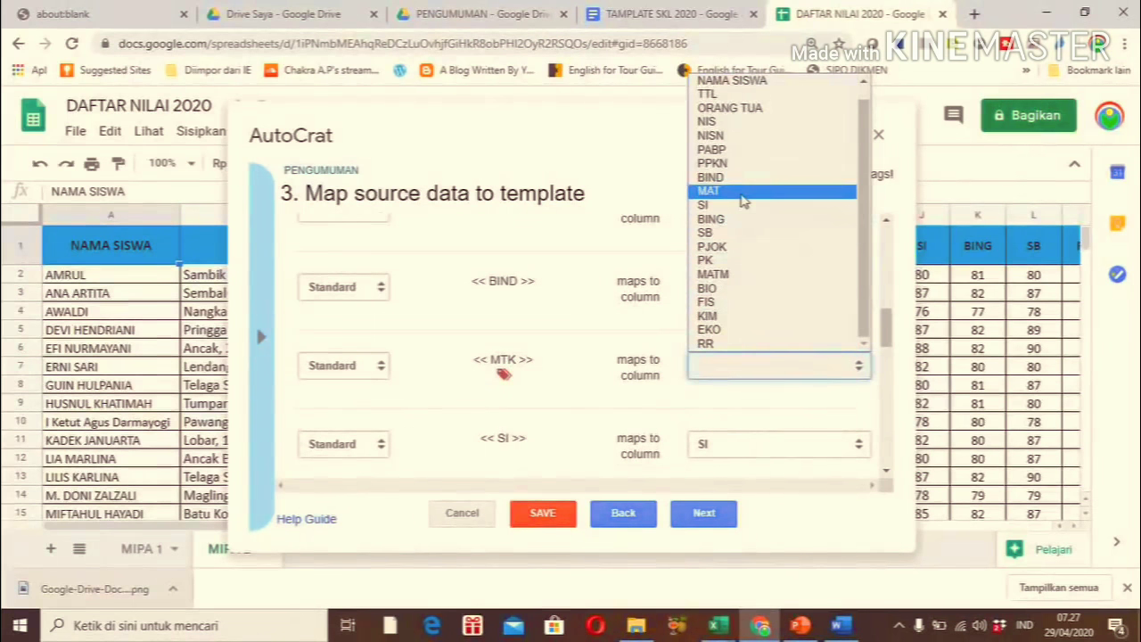
left_click(743, 201)
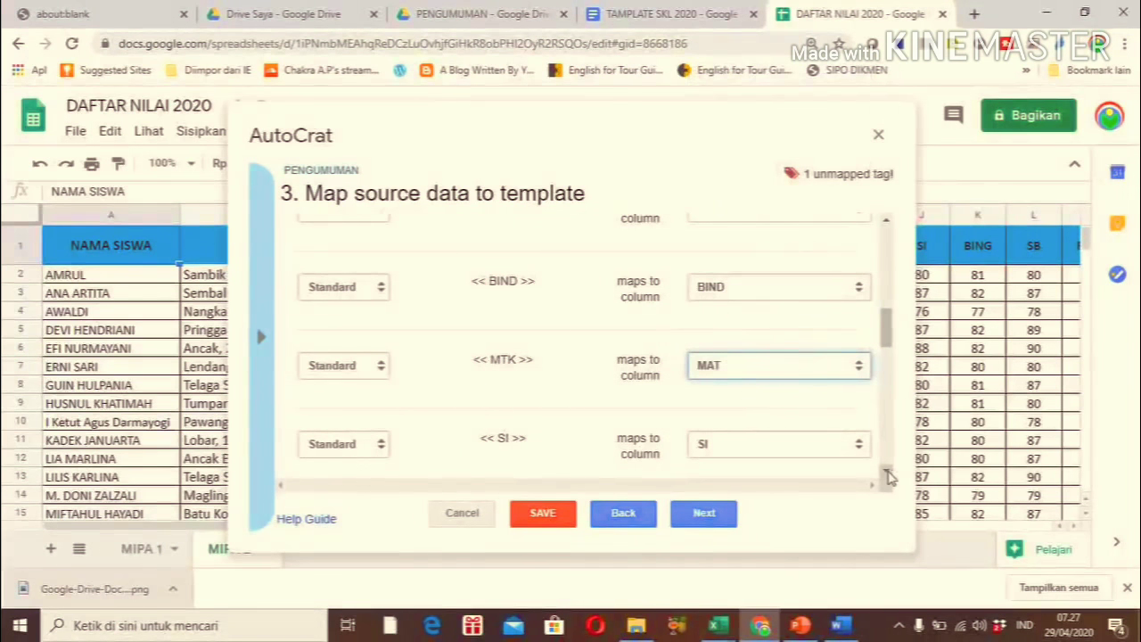
Map the MATMIN tag to the MATM column and continue to file settings
left_click(887, 473)
left_click(887, 473)
left_click(887, 473)
left_click(887, 473)
left_click(887, 474)
left_click(887, 474)
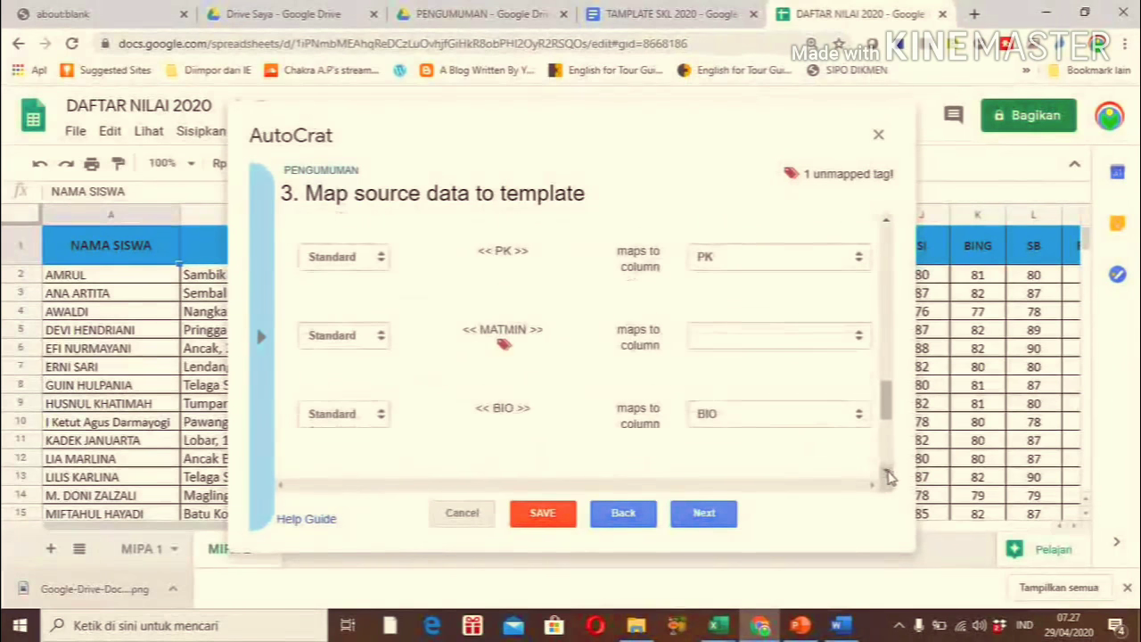
left_click(858, 346)
scroll(842, 312, "down", 1)
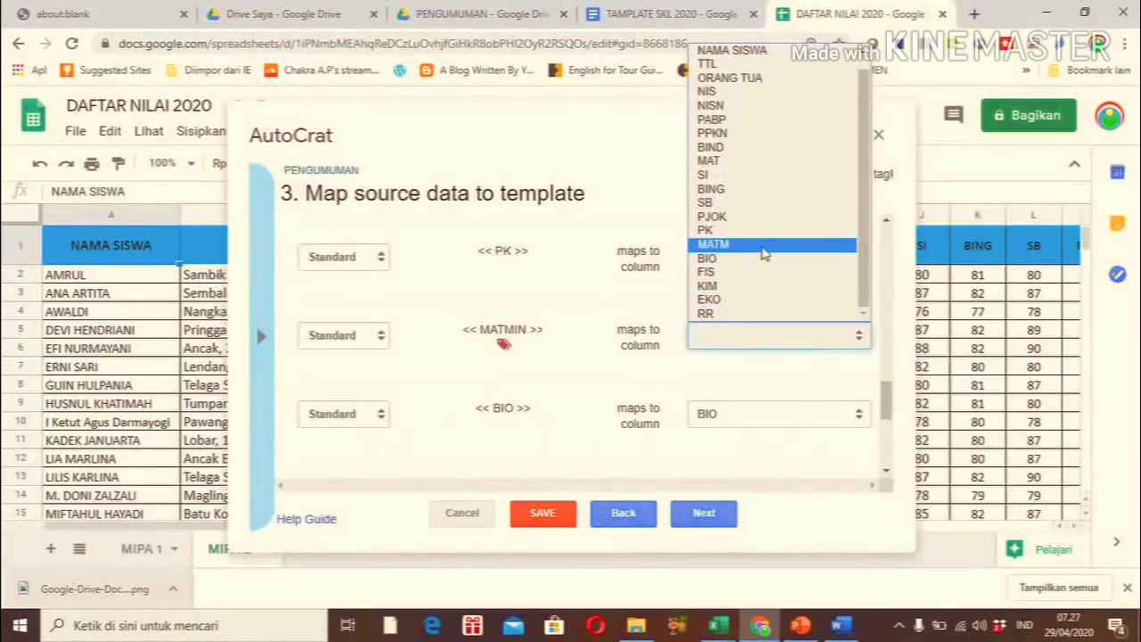
left_click(764, 255)
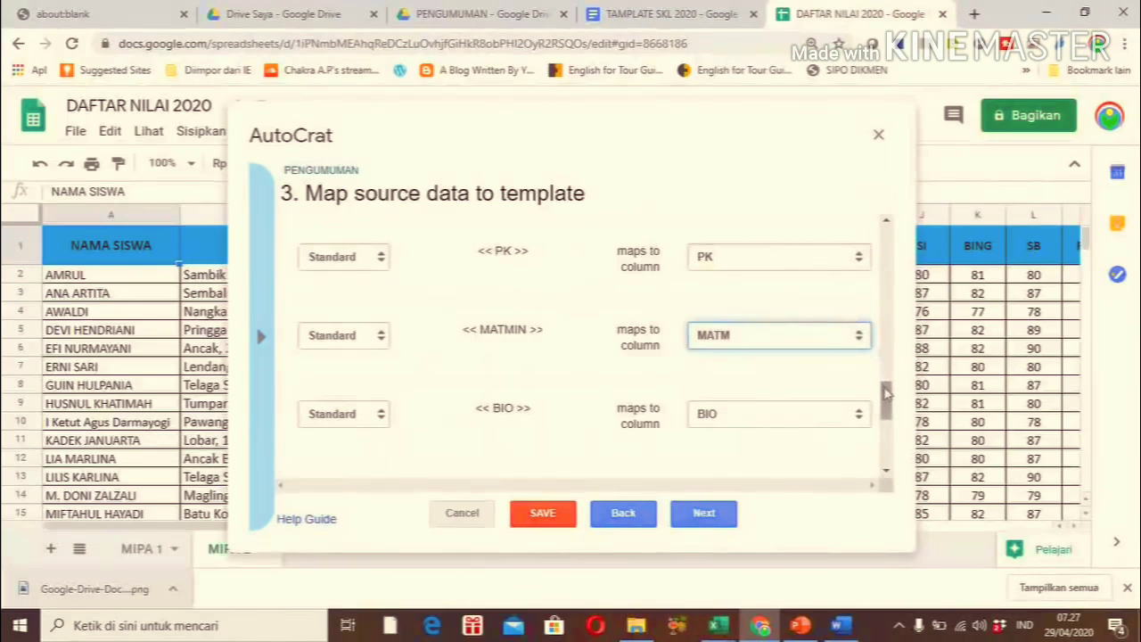
left_click_drag(885, 396, 887, 247)
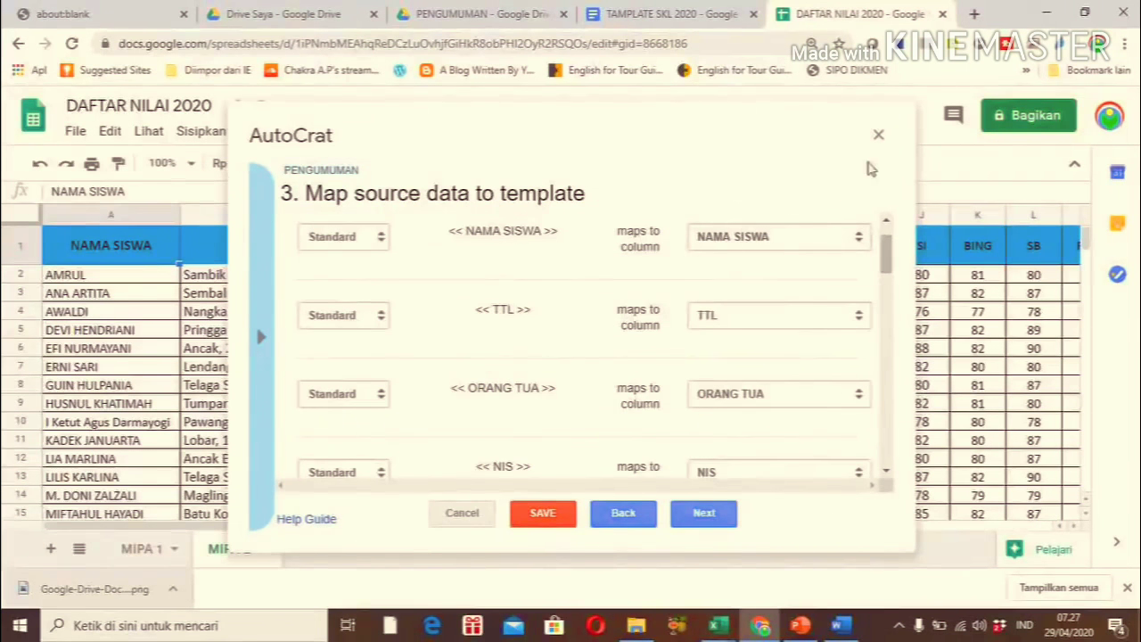
left_click(702, 515)
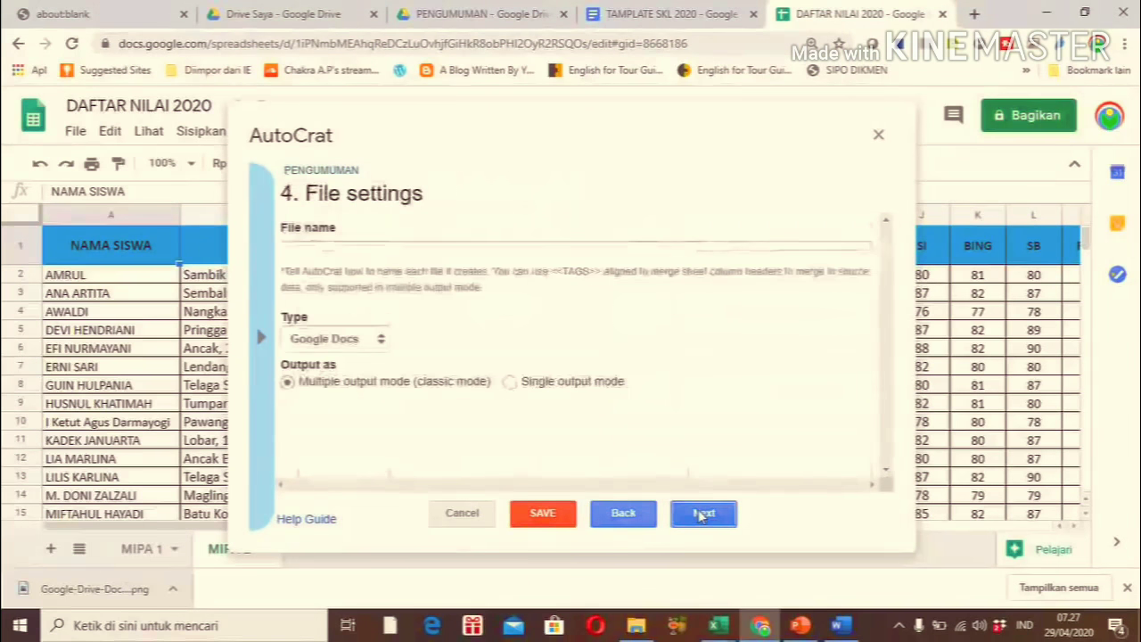
Name merged files 'SKL <<NAMA SISWA>>', set the output type to PDF, and continue
left_click(415, 254)
type("SKL")
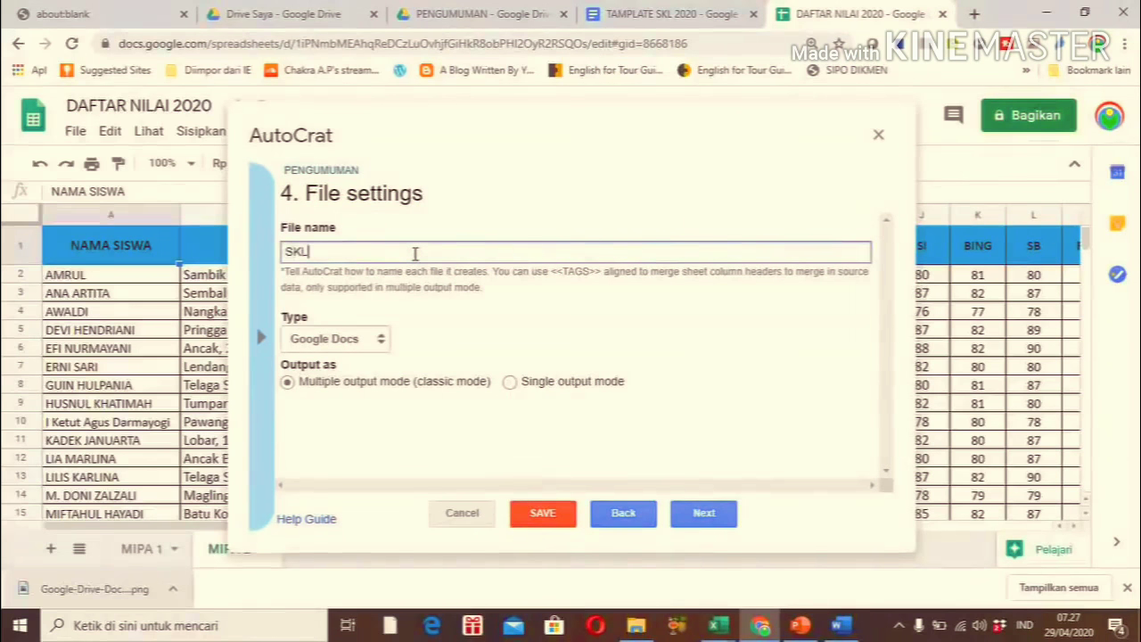
type(" <<NAMA SISWA>>")
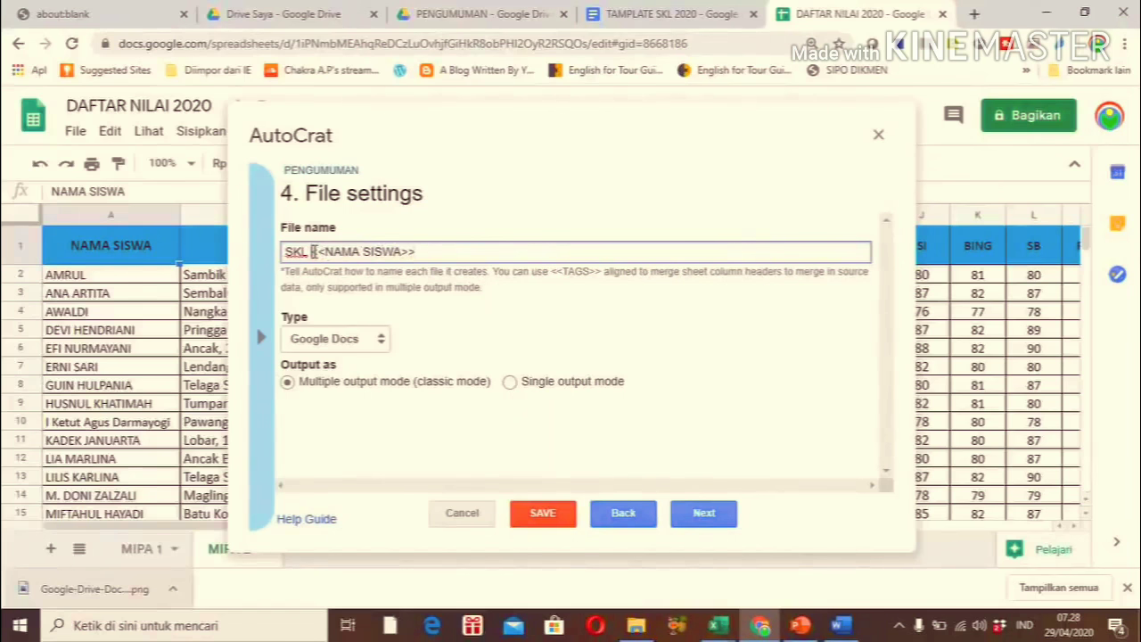
left_click_drag(313, 252, 424, 258)
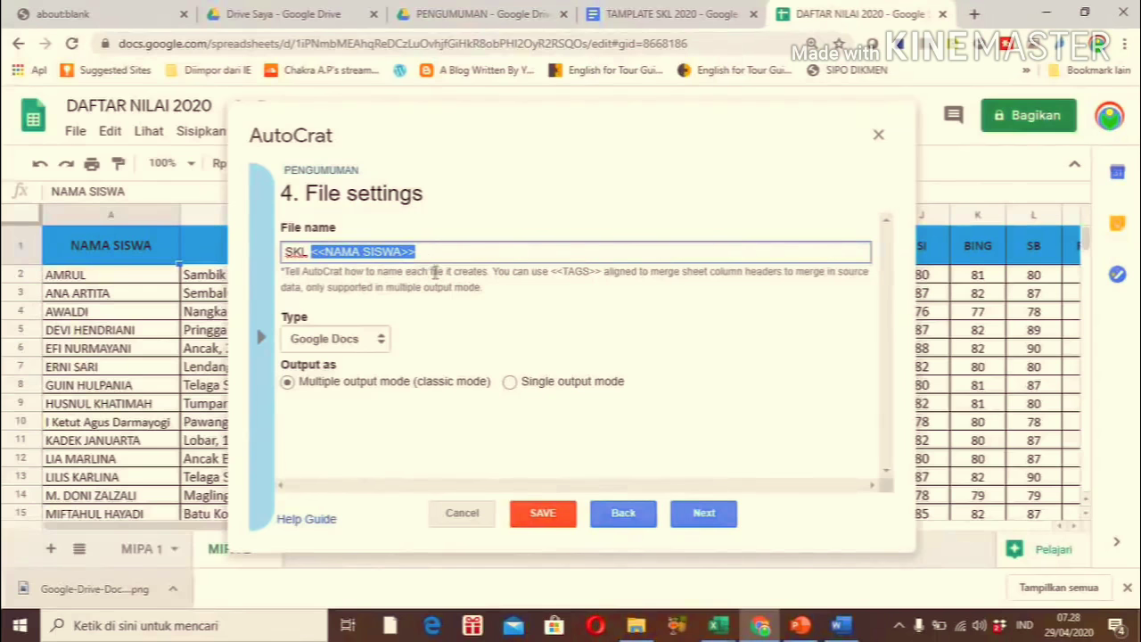
left_click(502, 344)
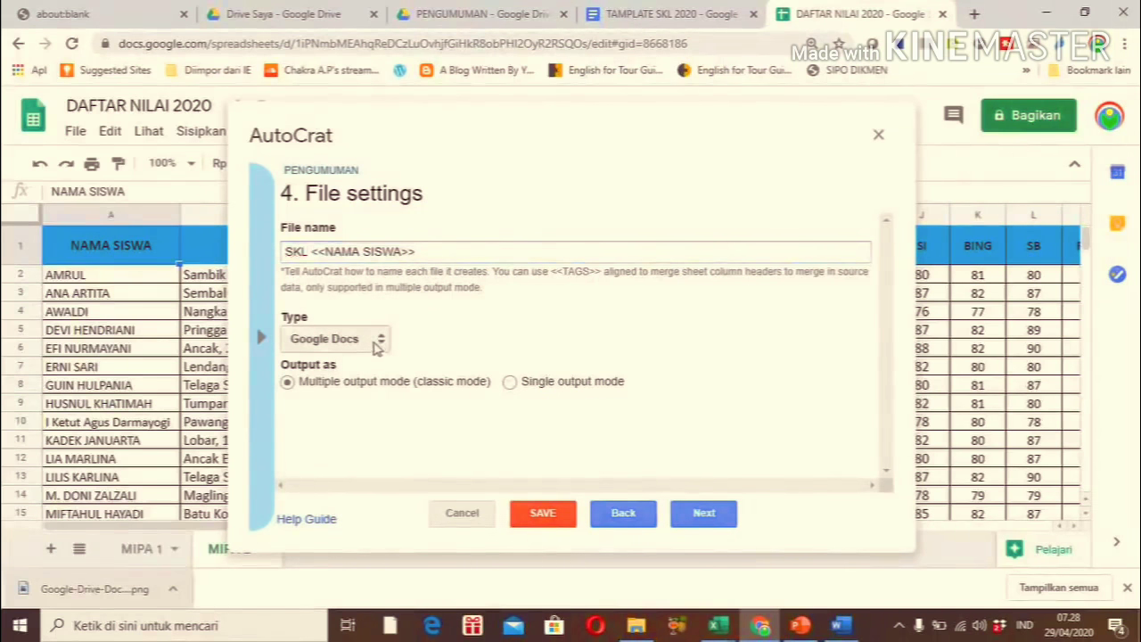
left_click(376, 344)
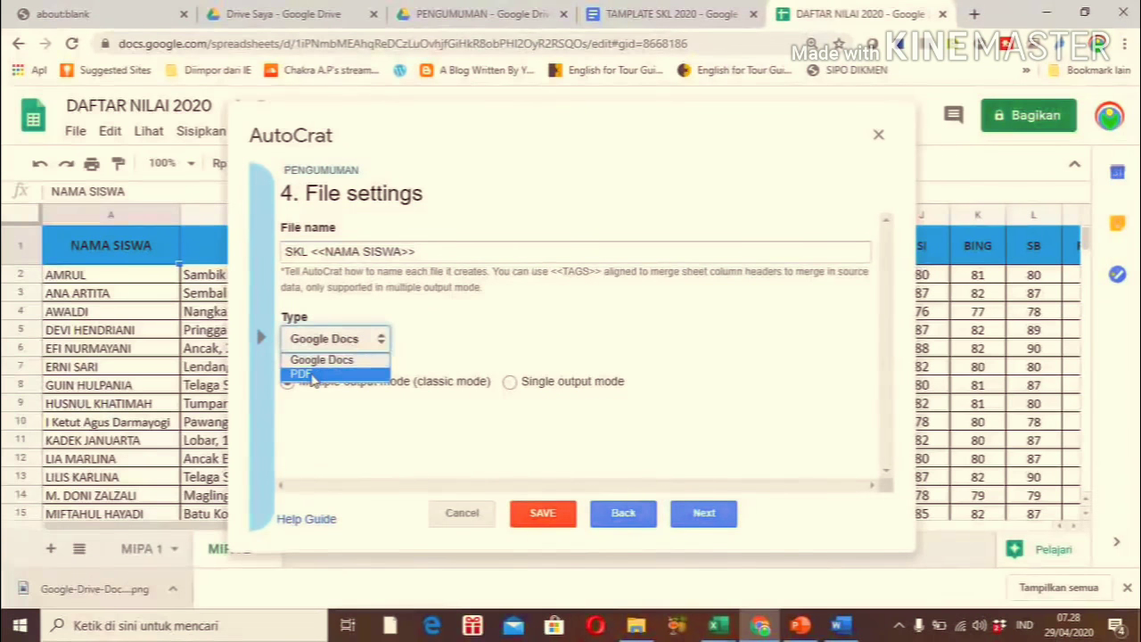
left_click(312, 375)
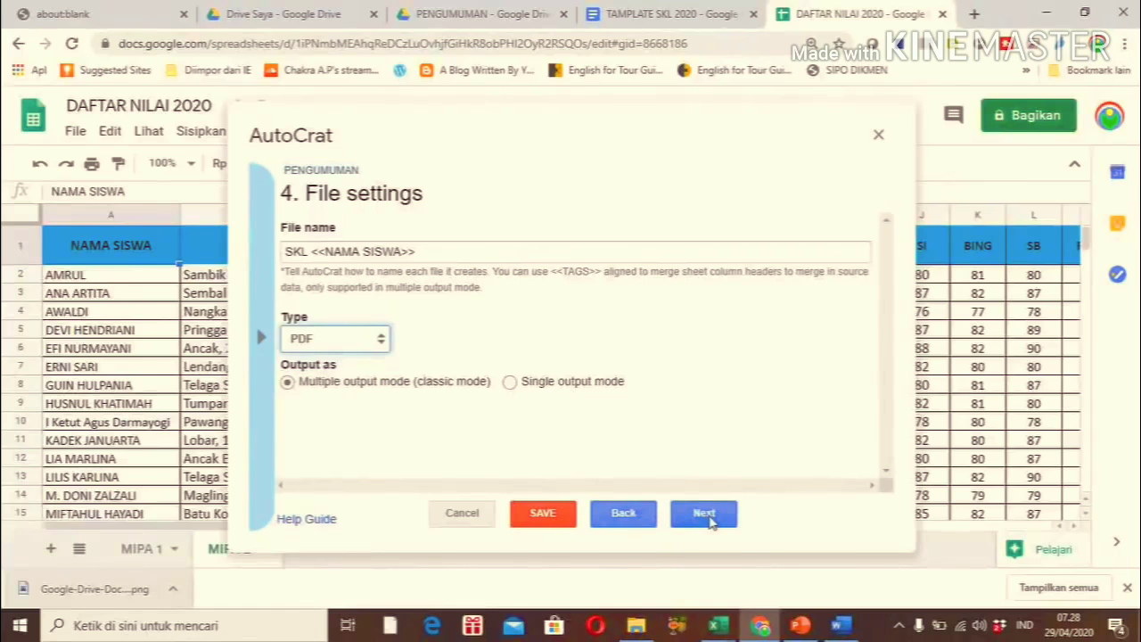
left_click(707, 523)
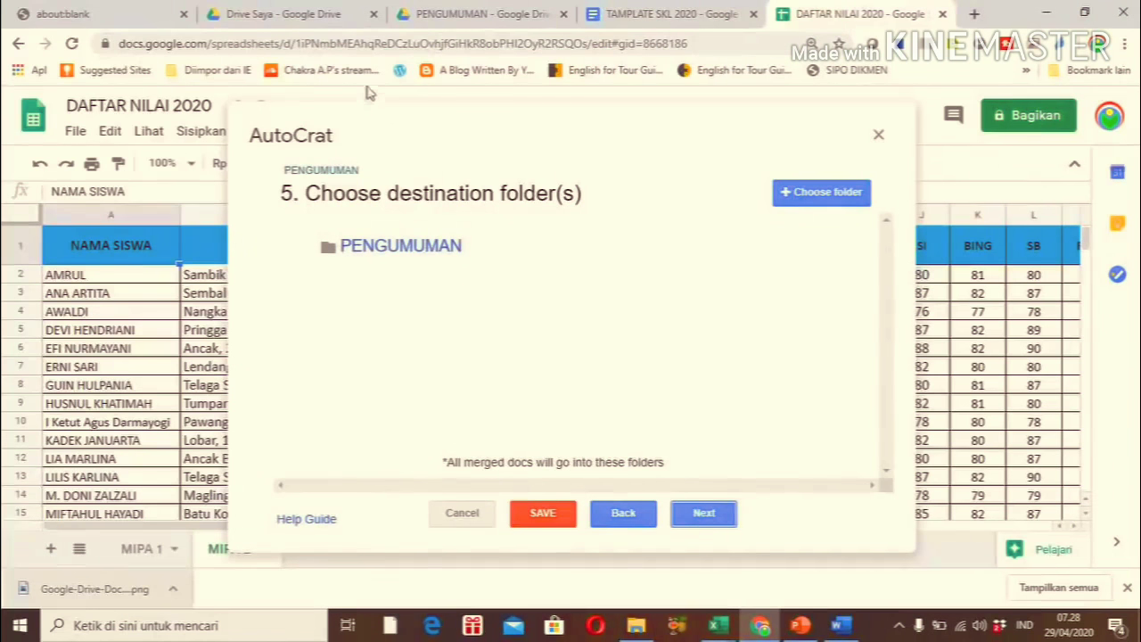
Create a KUMPULAN SKL folder inside the PENGUMUMAN Drive folder, then return to the spreadsheet
left_click(427, 18)
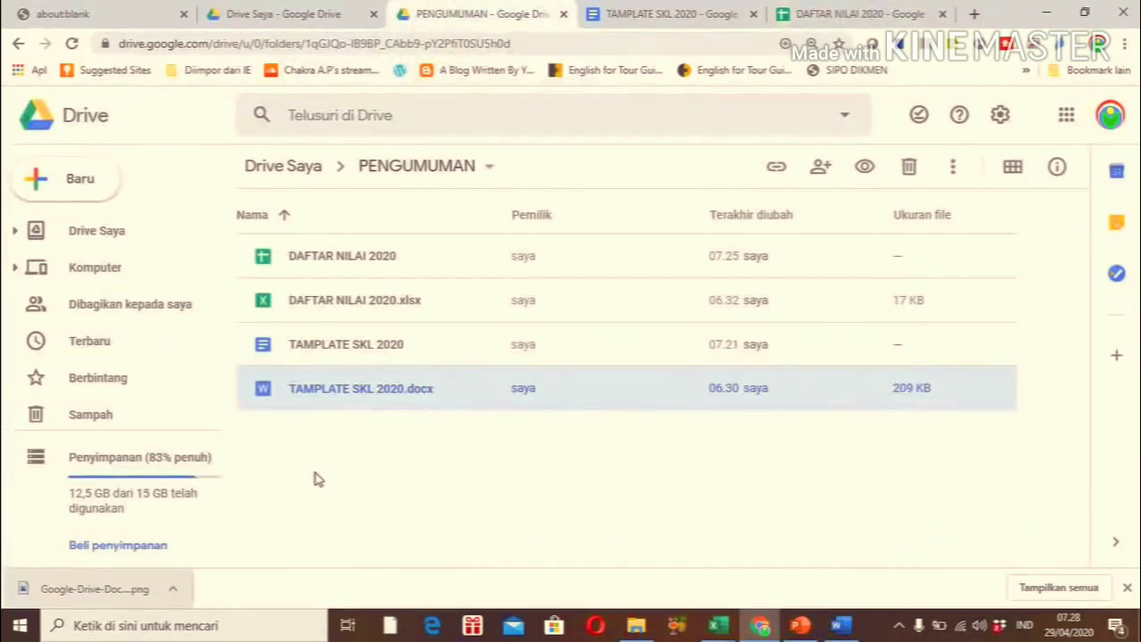
right_click(314, 480)
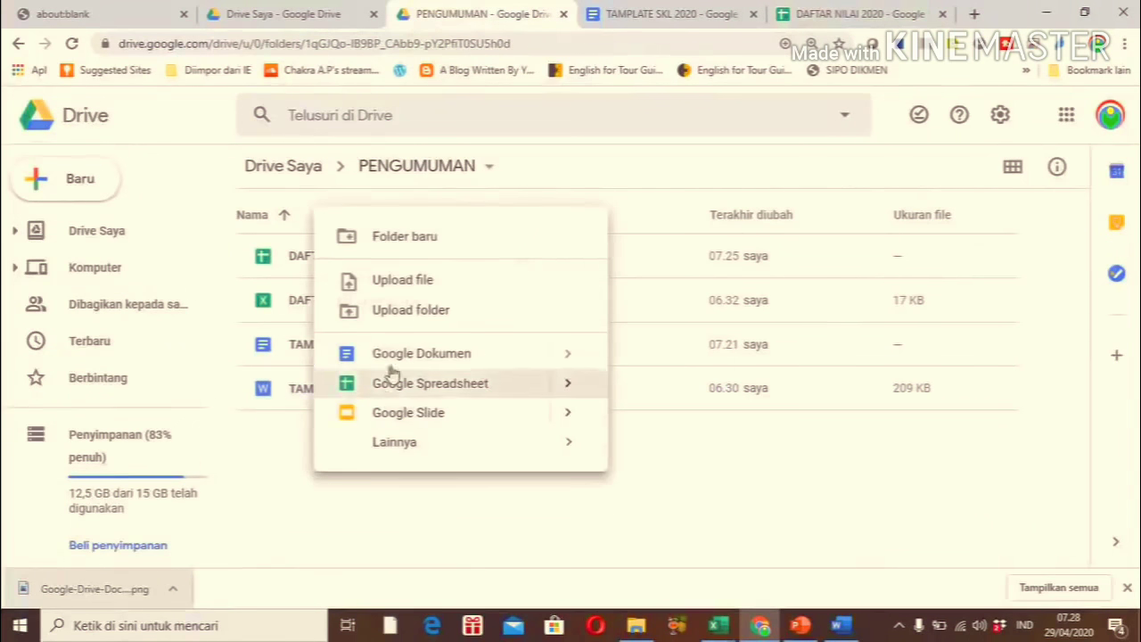
left_click(401, 243)
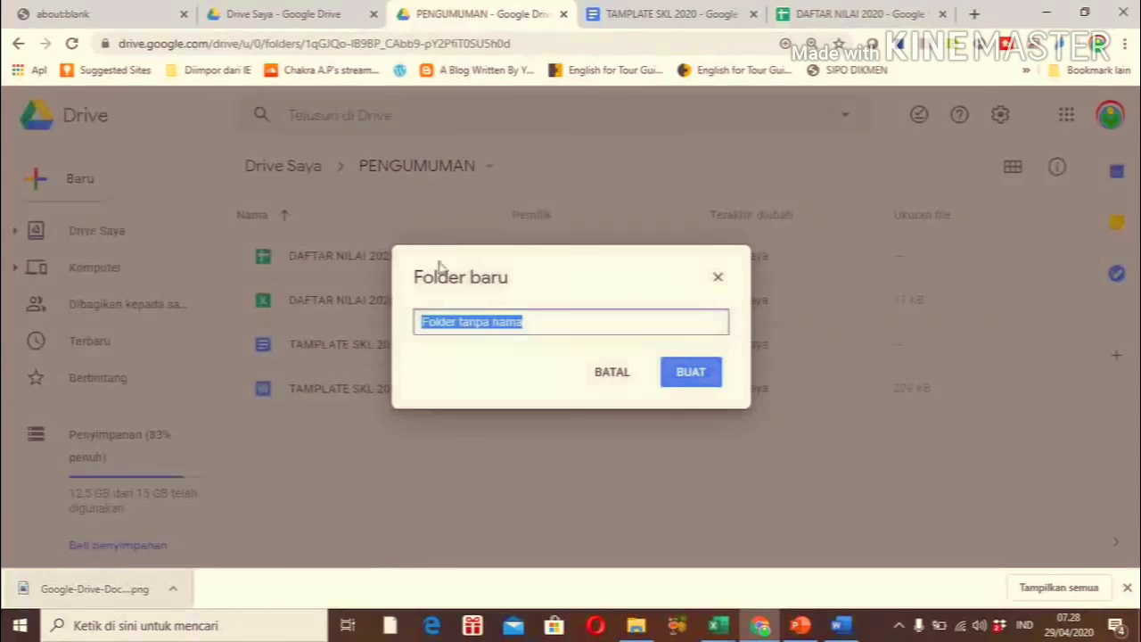
type("KUMPULAN SKL")
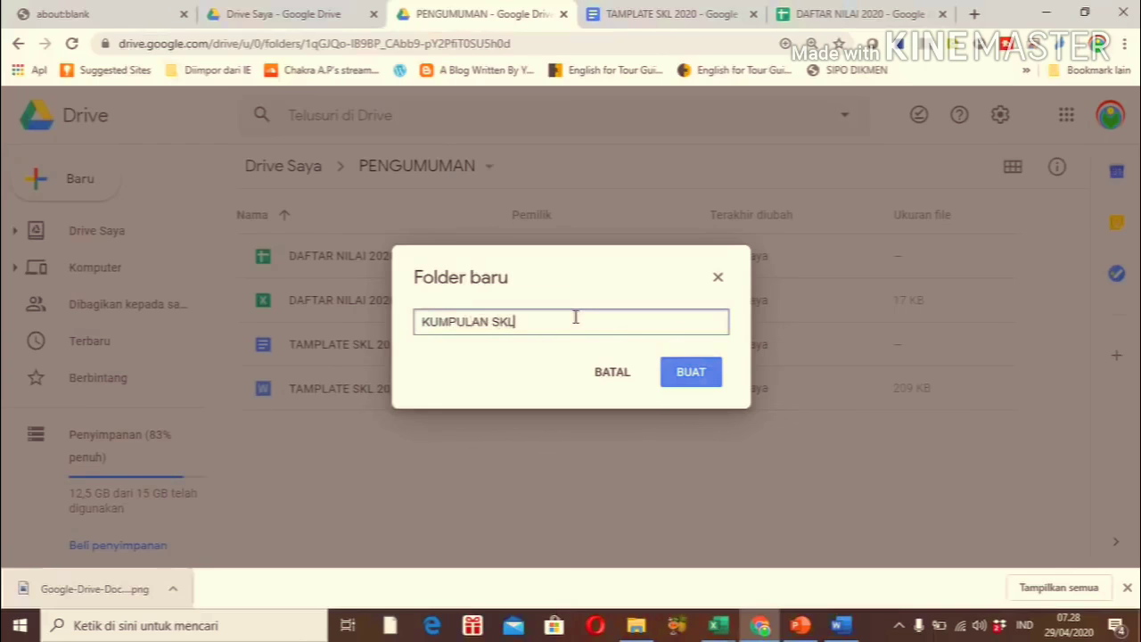
left_click(675, 382)
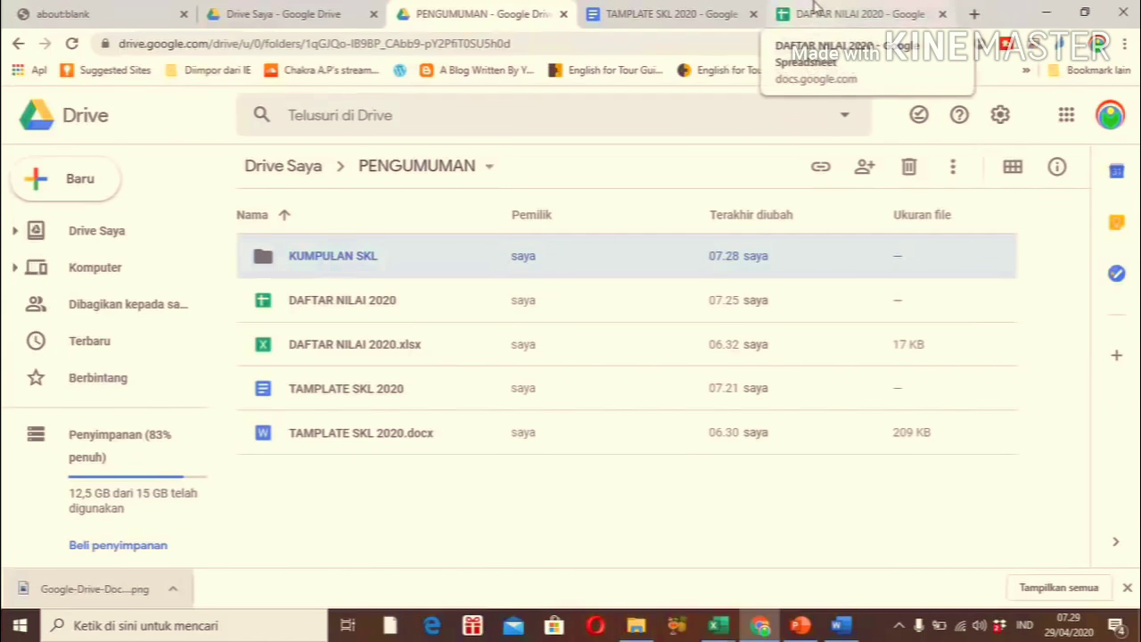
left_click(815, 15)
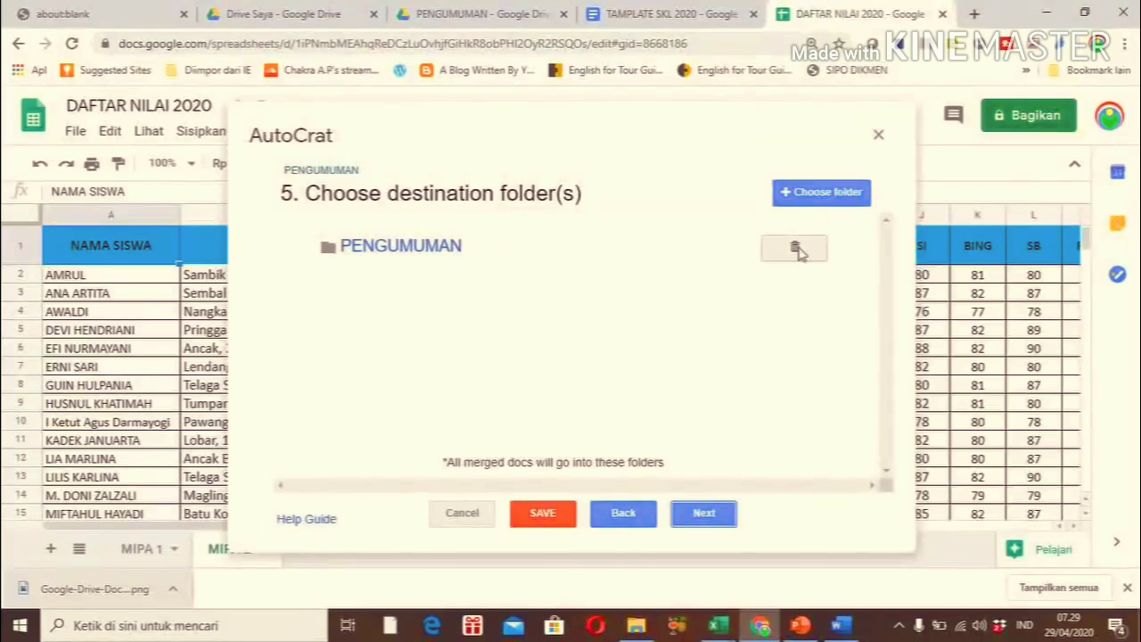
Replace PENGUMUMAN with KUMPULAN SKL as the destination folder and proceed to step 6
left_click(796, 249)
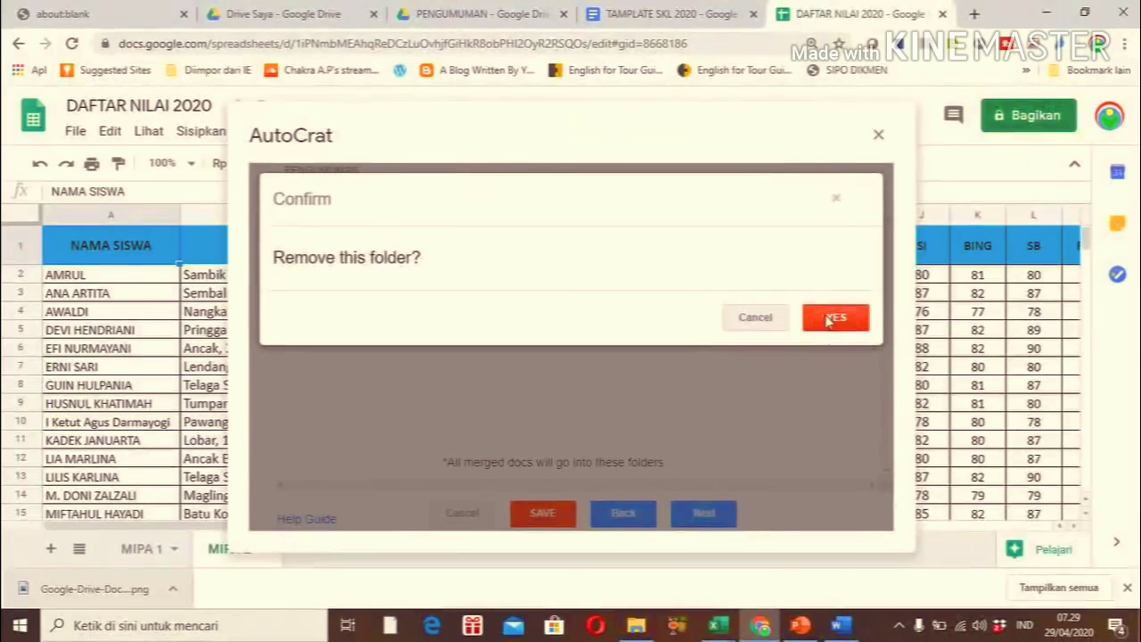
left_click(829, 319)
left_click(811, 198)
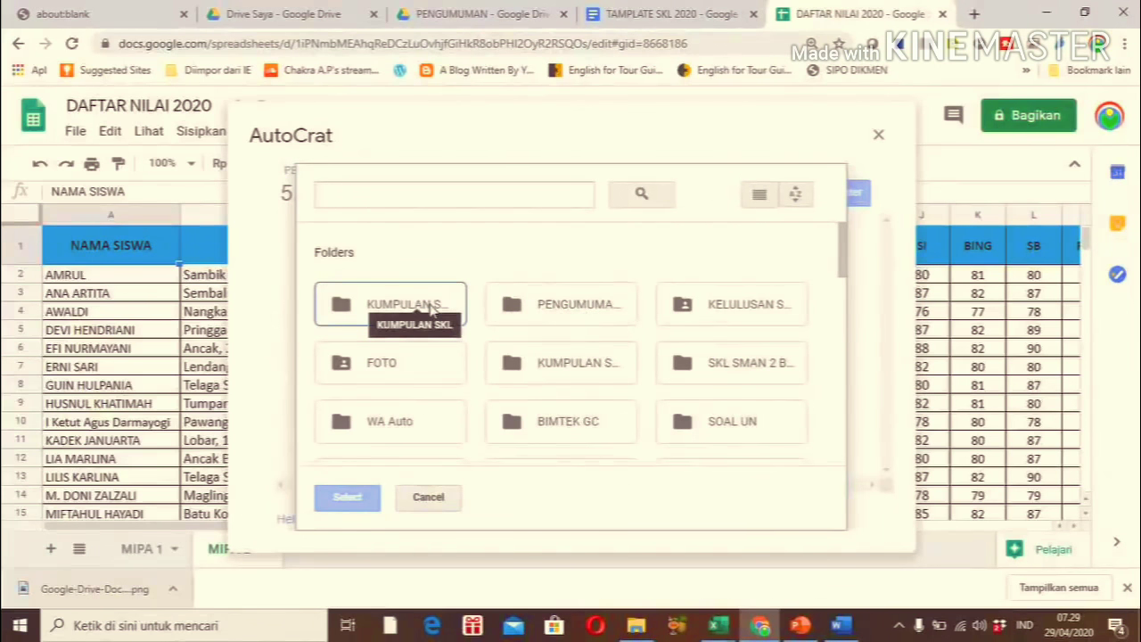
double_click(431, 306)
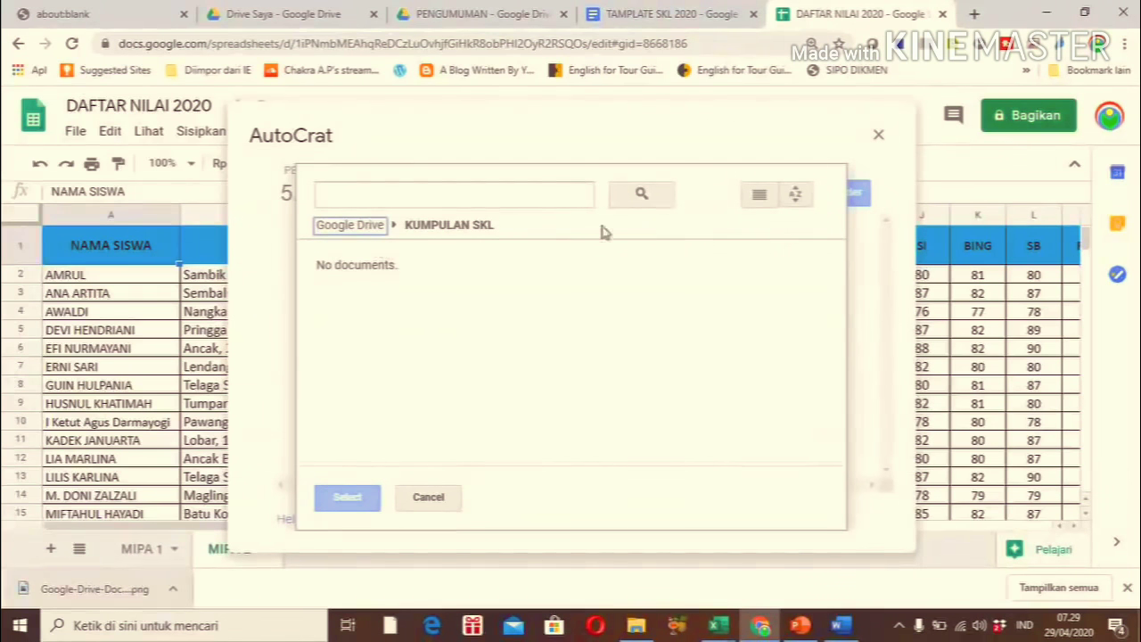
left_click(426, 499)
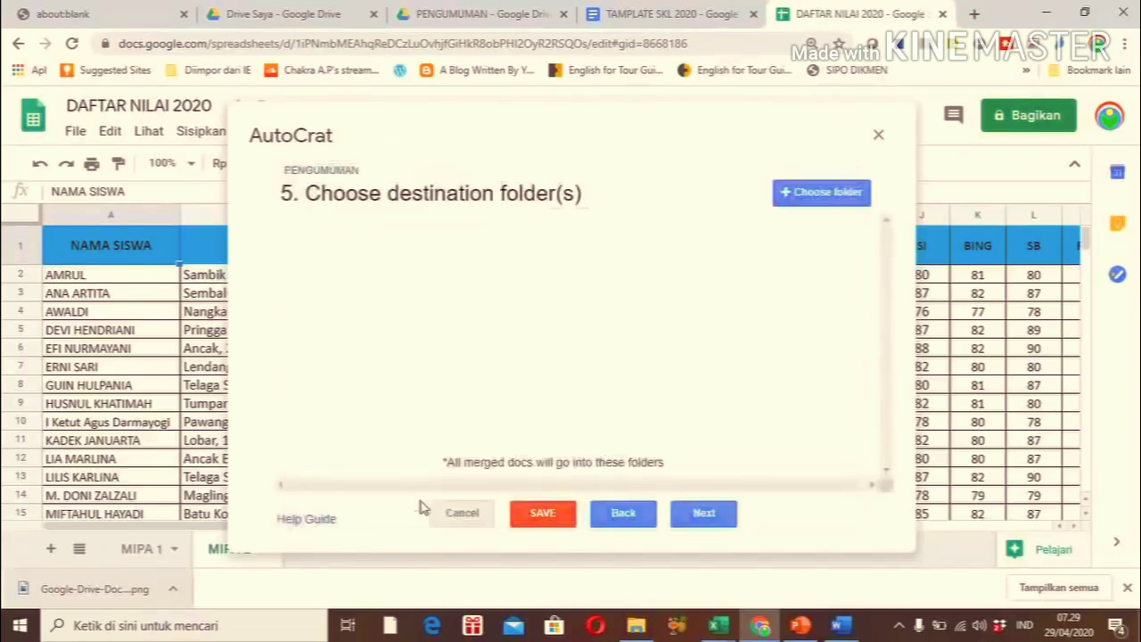
left_click(837, 193)
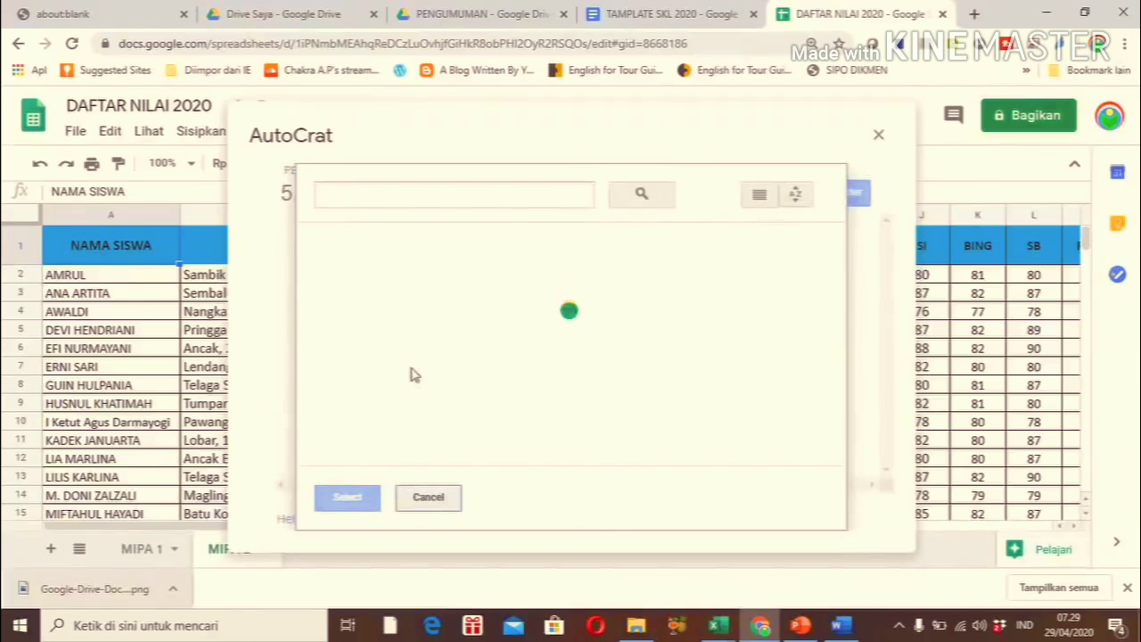
left_click(365, 321)
left_click(357, 497)
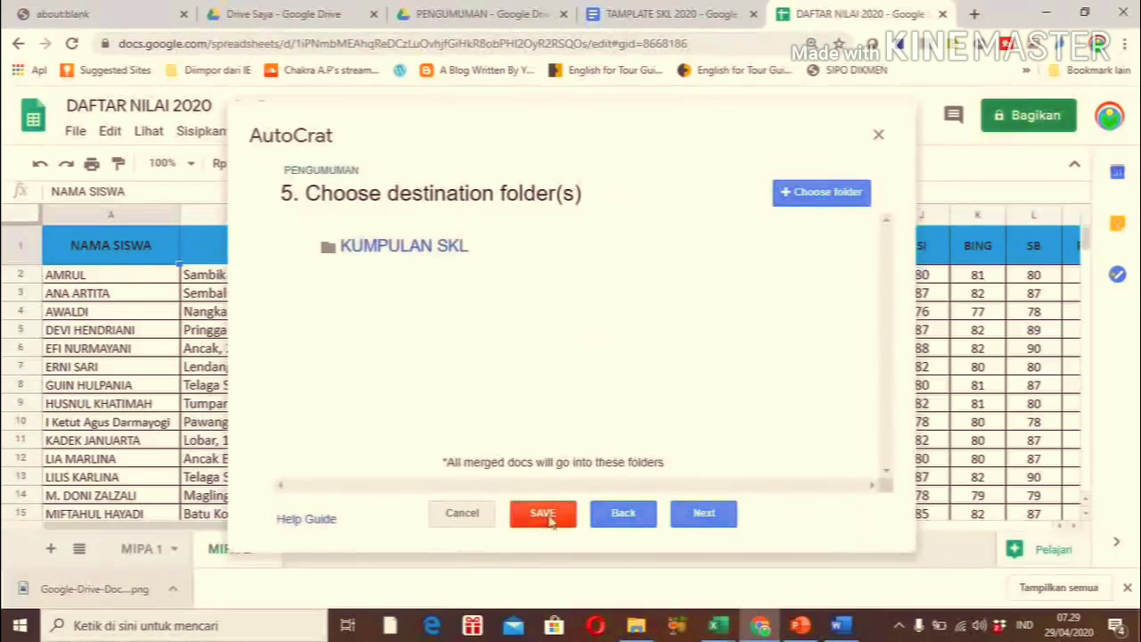
left_click(700, 515)
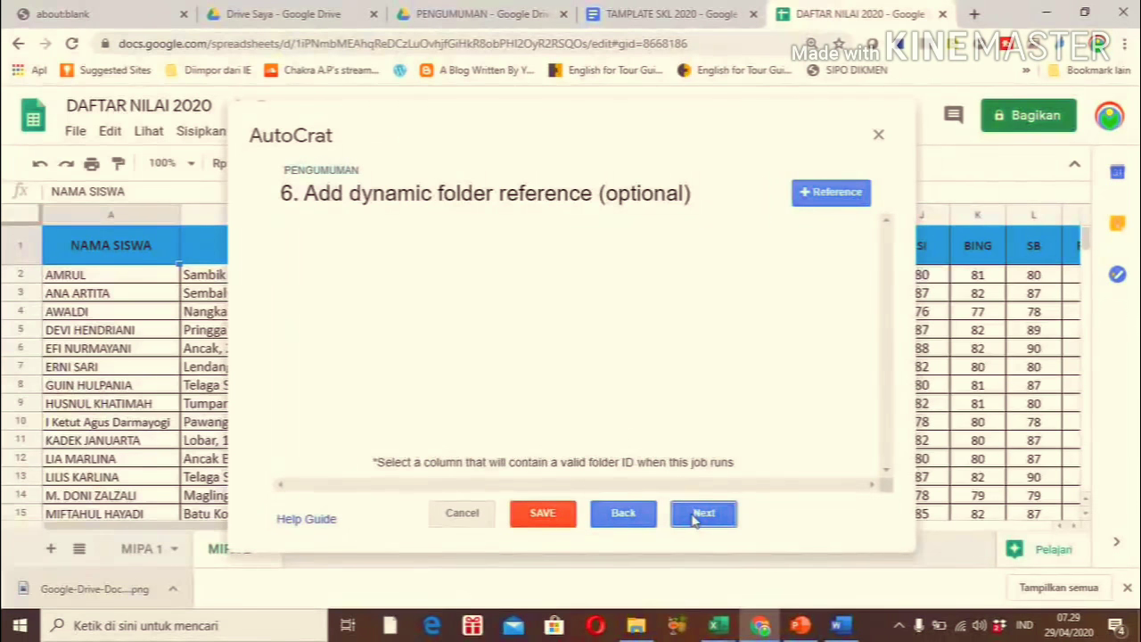
Skip the optional folder and merge-condition steps, enable Run on form trigger, and save PENGUMUMAN
left_click(698, 516)
left_click(697, 517)
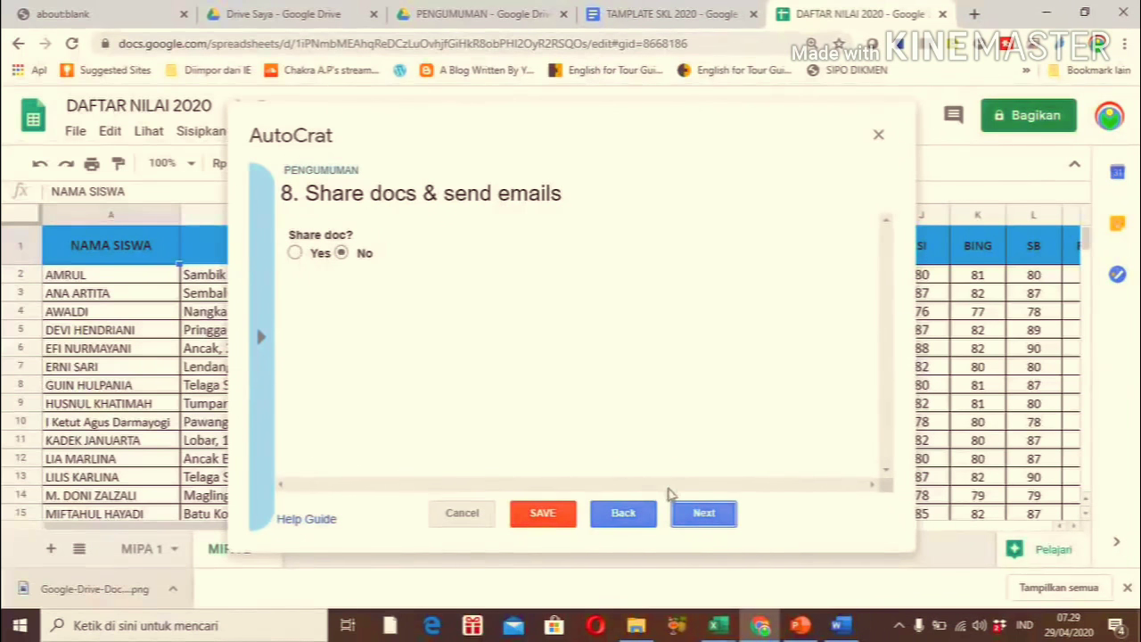
left_click(697, 515)
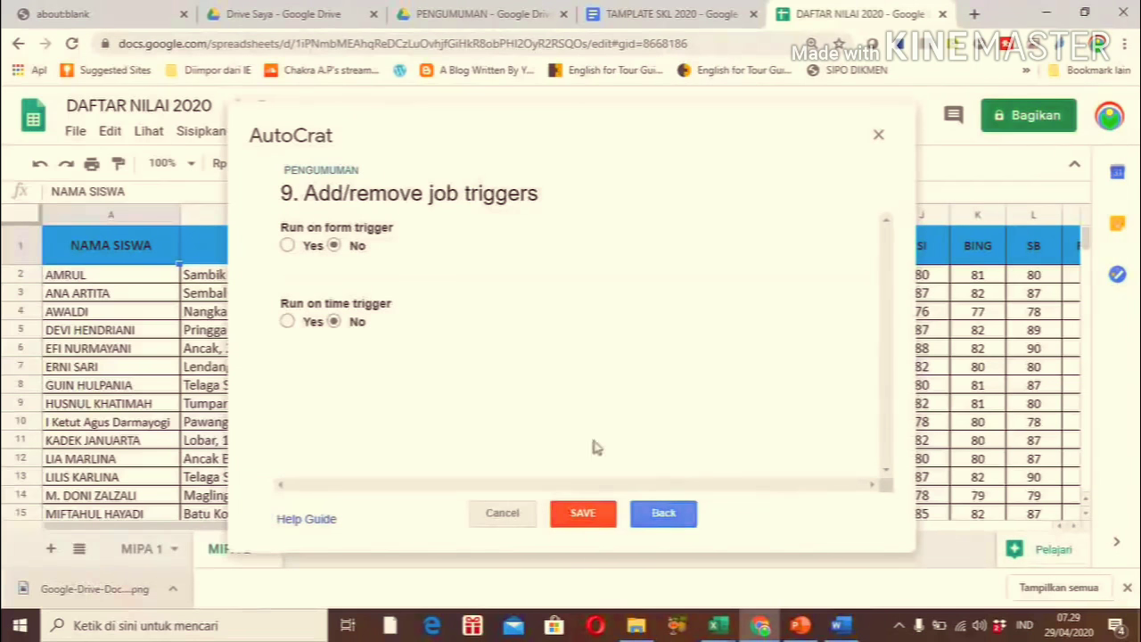
left_click(287, 246)
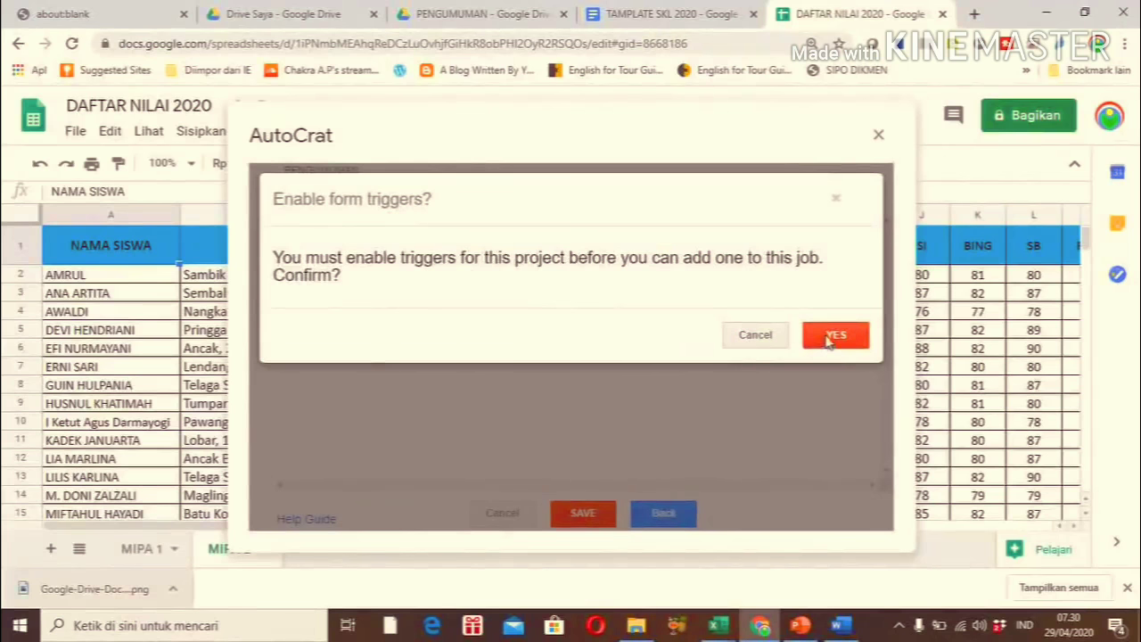
left_click(831, 336)
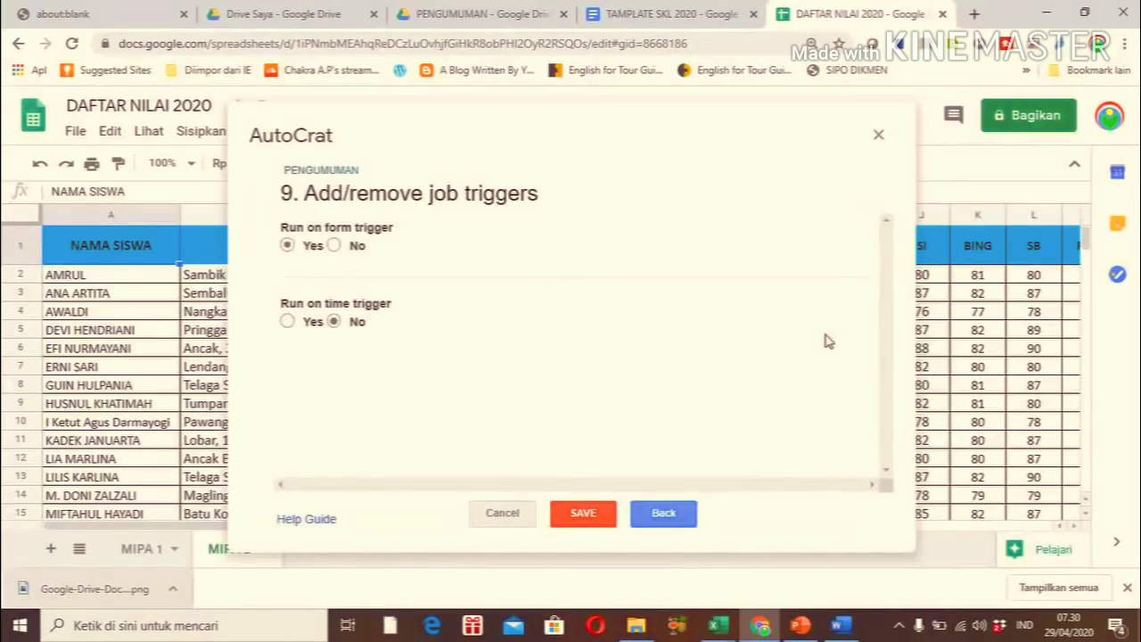
left_click(583, 513)
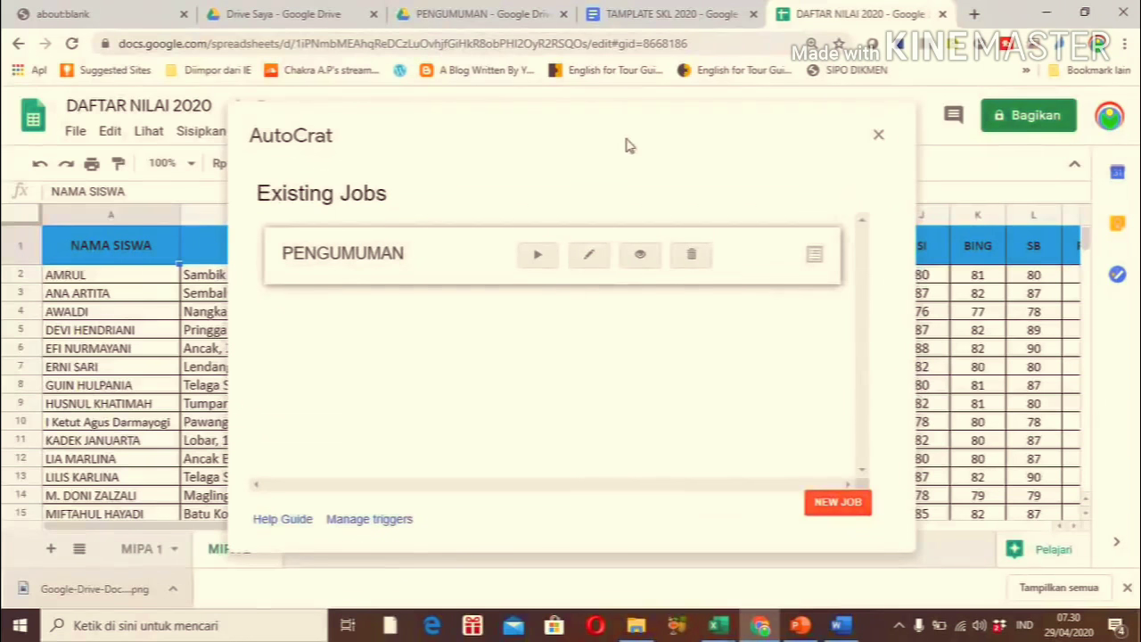
left_click_drag(629, 145, 734, 166)
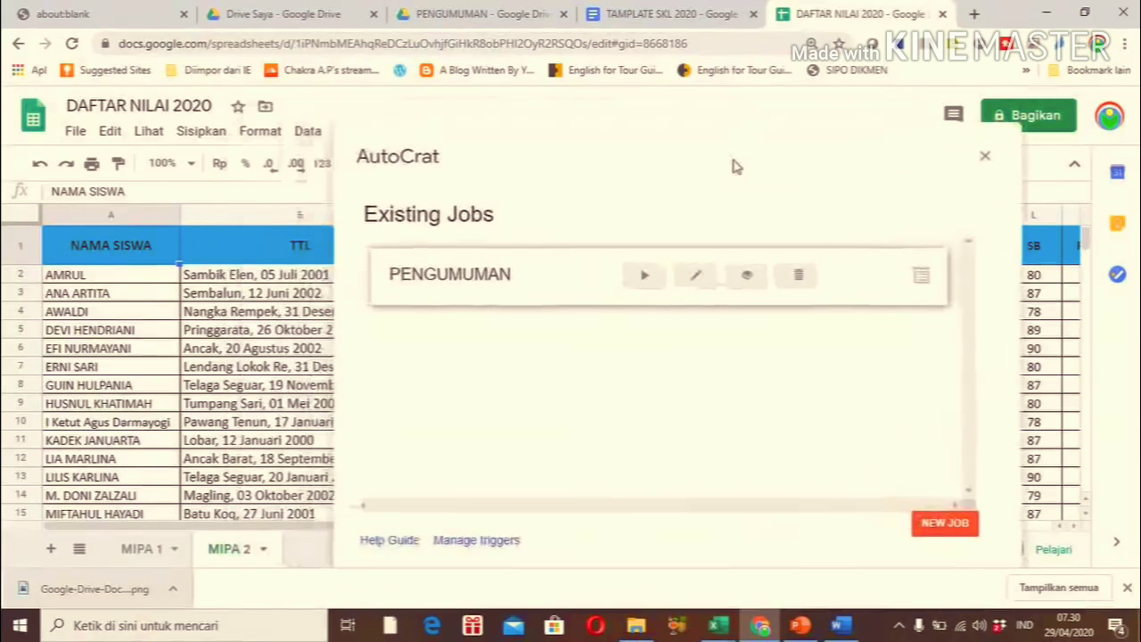
On the MIPA 1 sheet, run the PENGUMUMAN merge job from AutoCrat
left_click(140, 547)
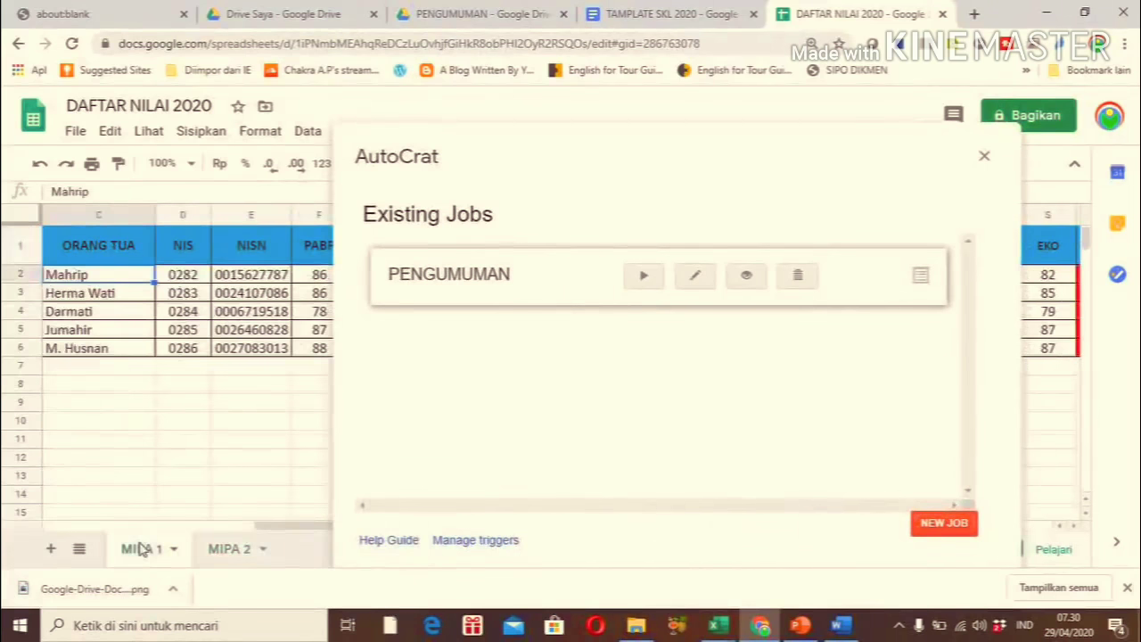
left_click_drag(501, 178, 330, 322)
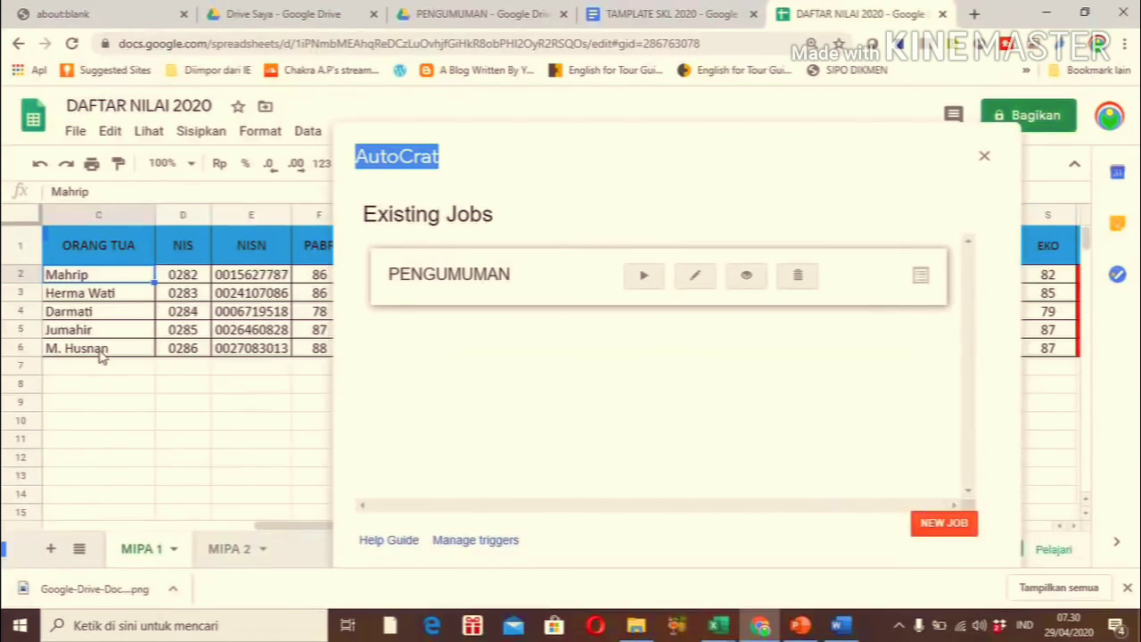
left_click_drag(777, 145, 622, 186)
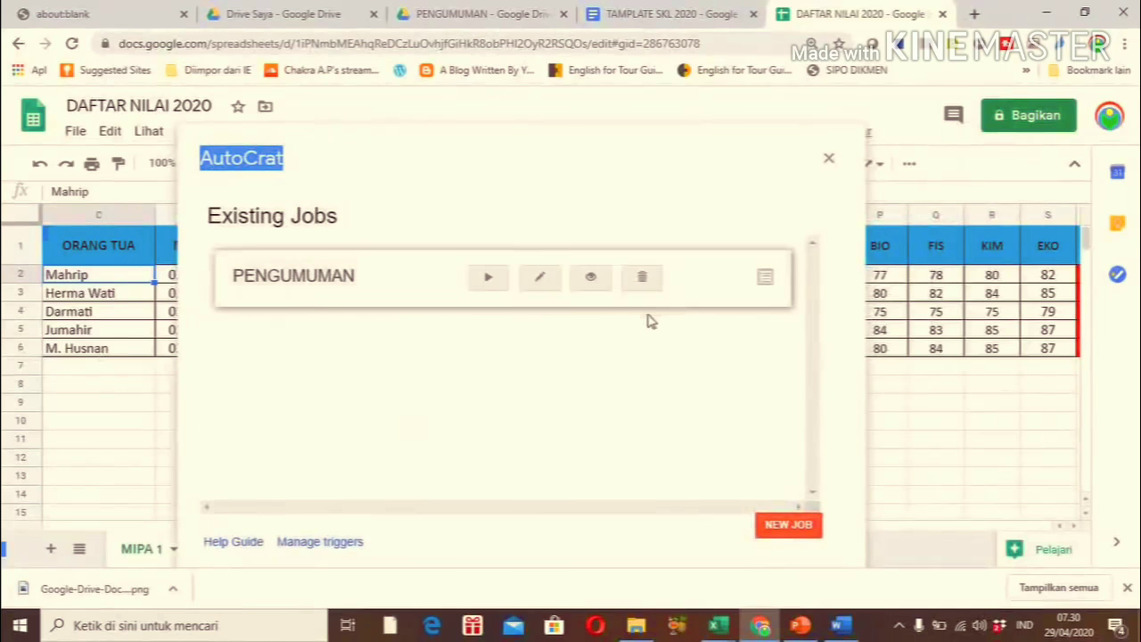
left_click(489, 279)
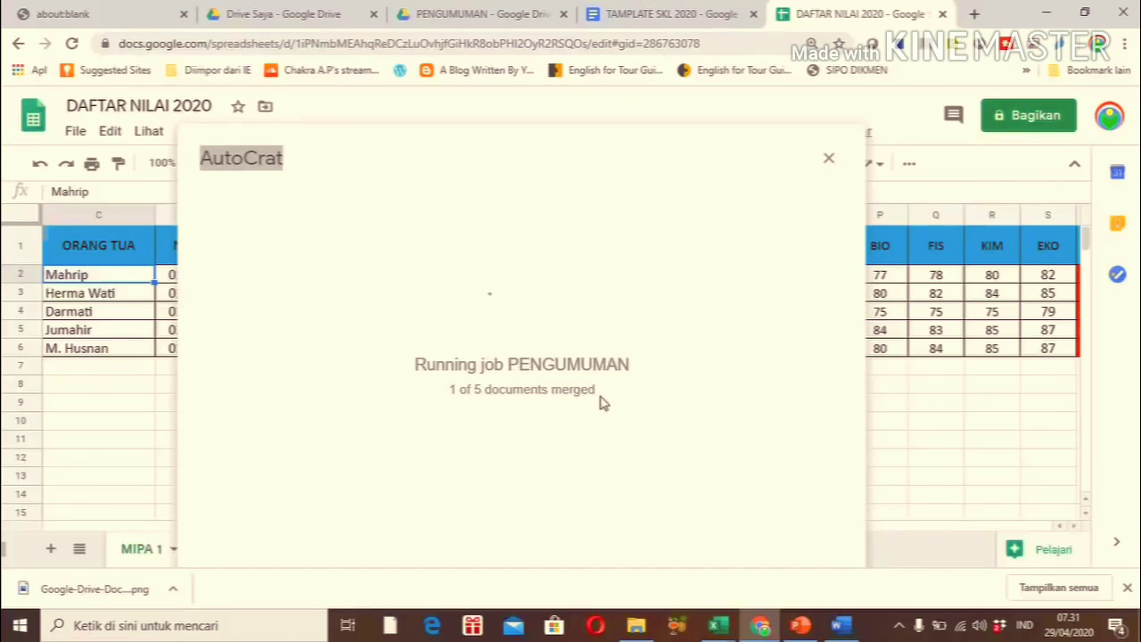
Open the KUMPULAN SKL folder inside PENGUMUMAN in Google Drive
left_click(326, 18)
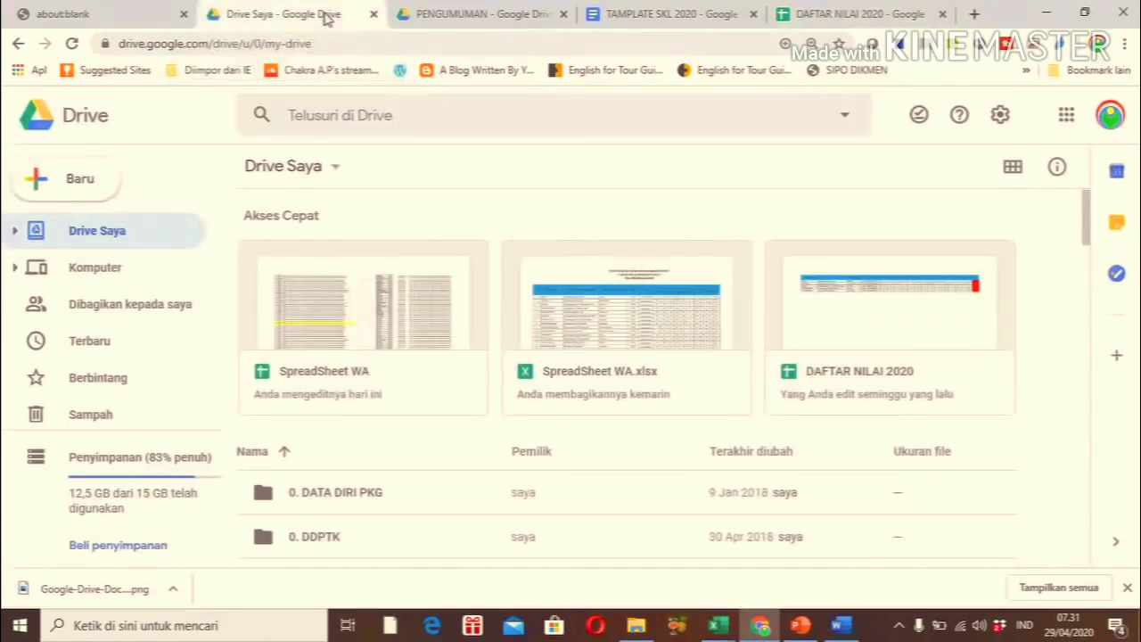
left_click(451, 14)
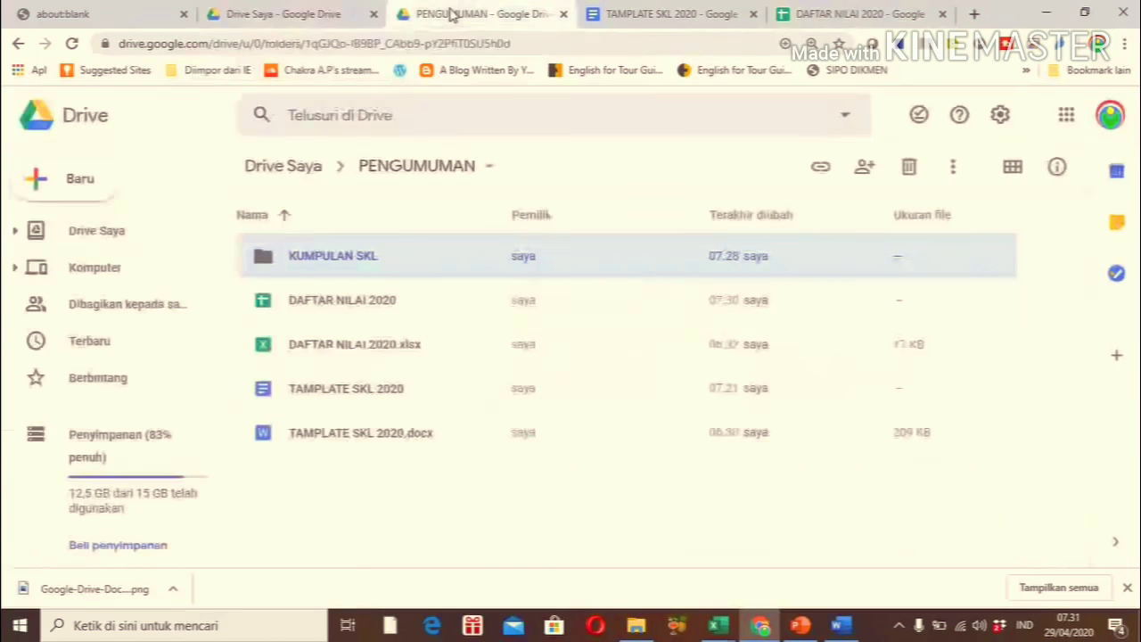
double_click(337, 257)
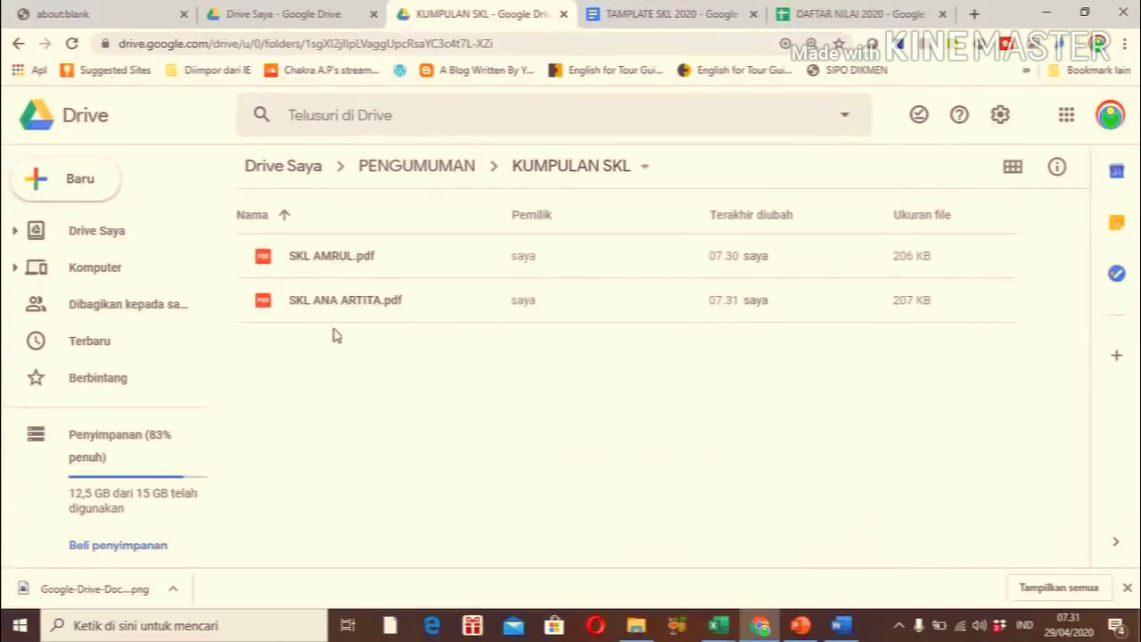
Alternate between the spreadsheet and KUMPULAN SKL until all five SKL PDFs have appeared
left_click(815, 18)
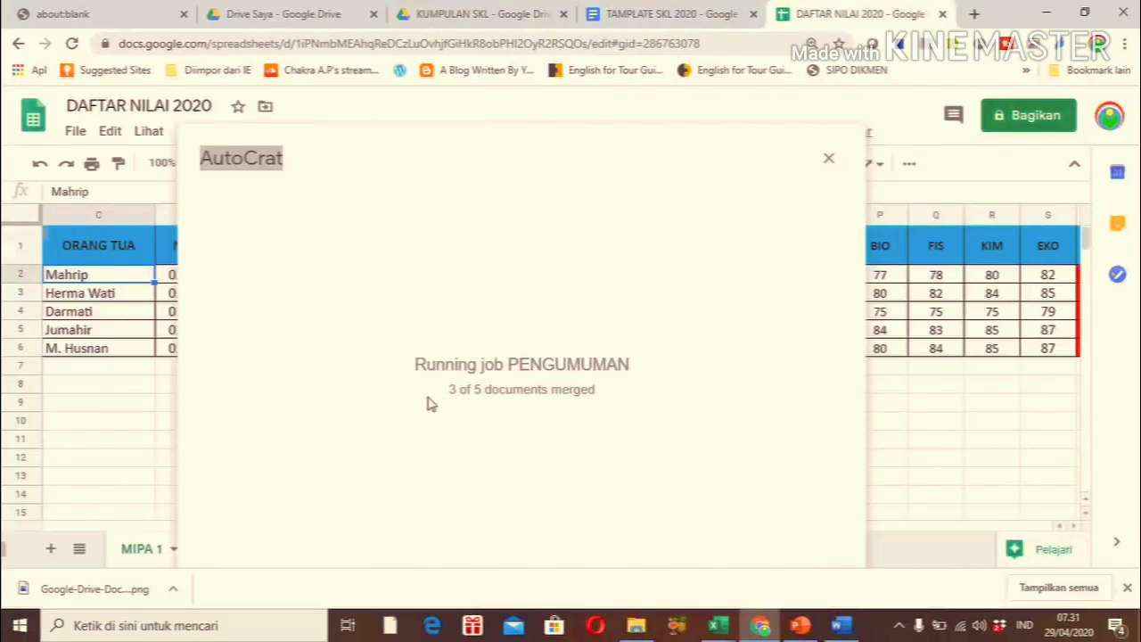
left_click(481, 14)
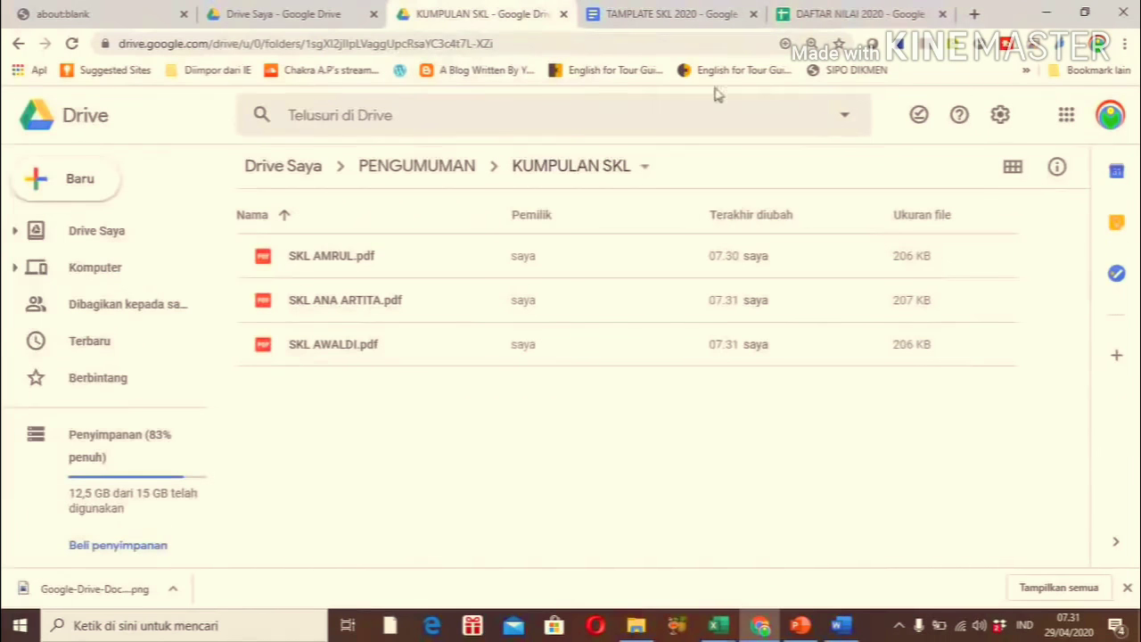
left_click(843, 16)
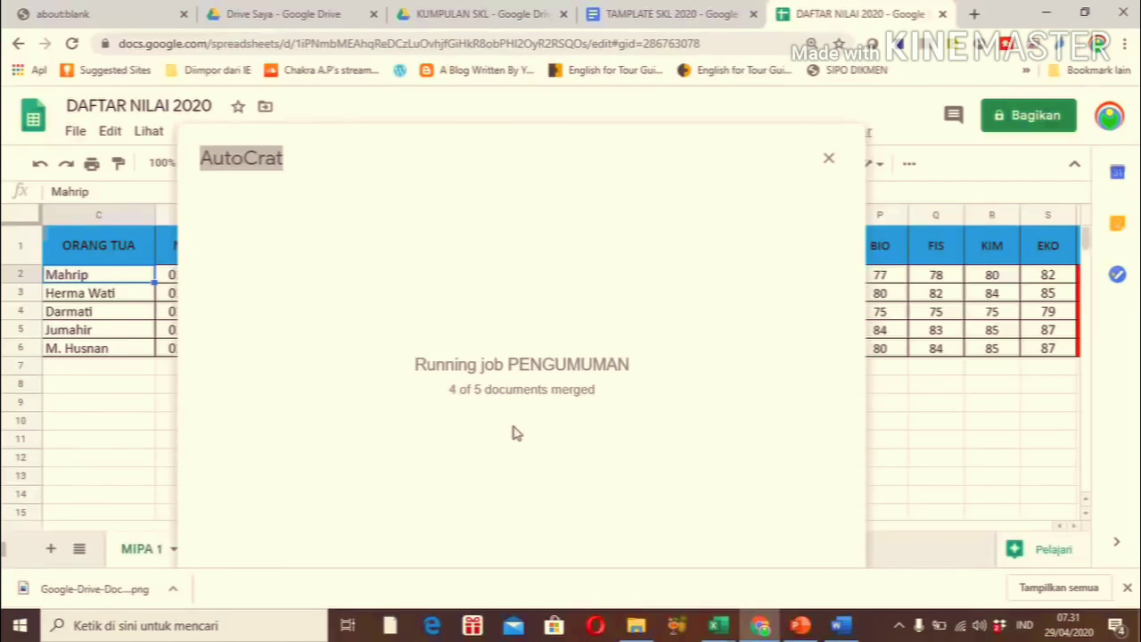
left_click(482, 18)
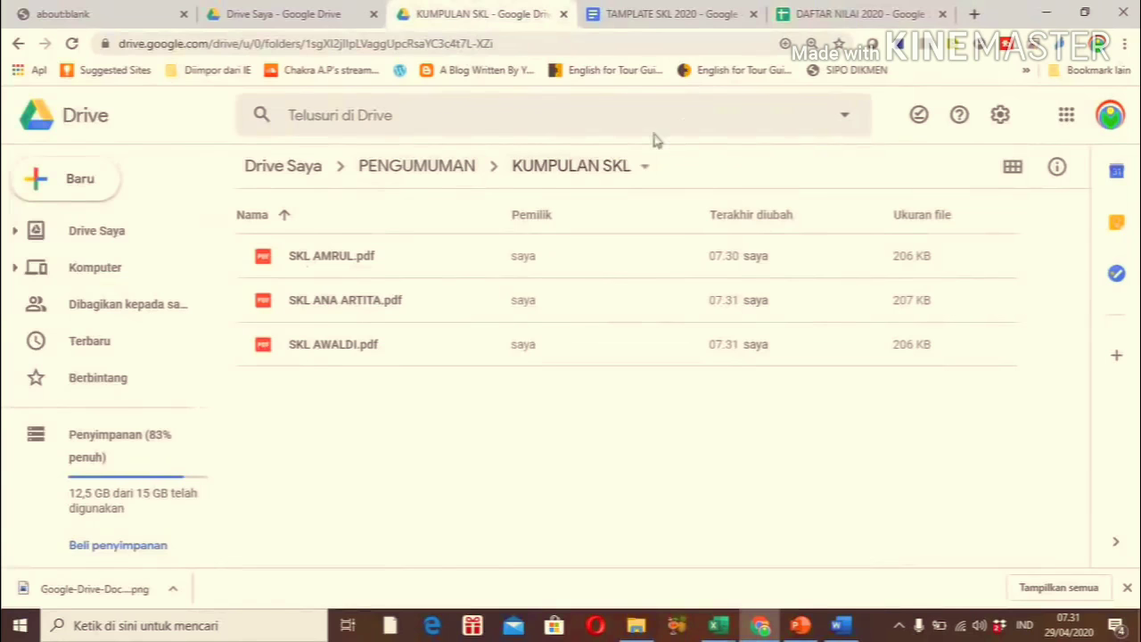
left_click(832, 18)
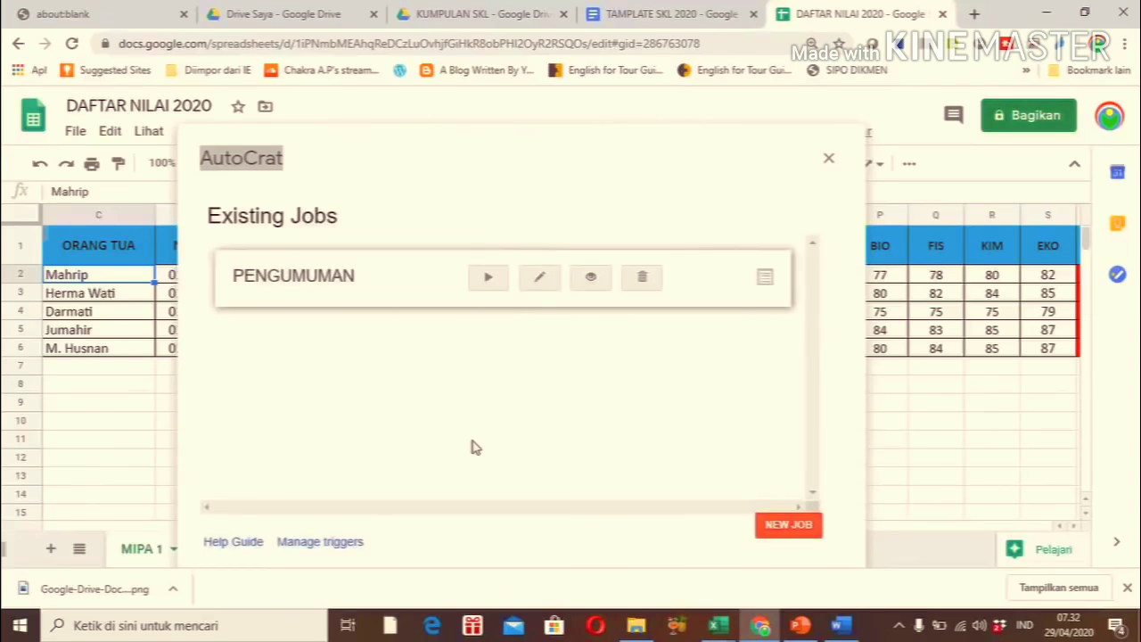
left_click(493, 15)
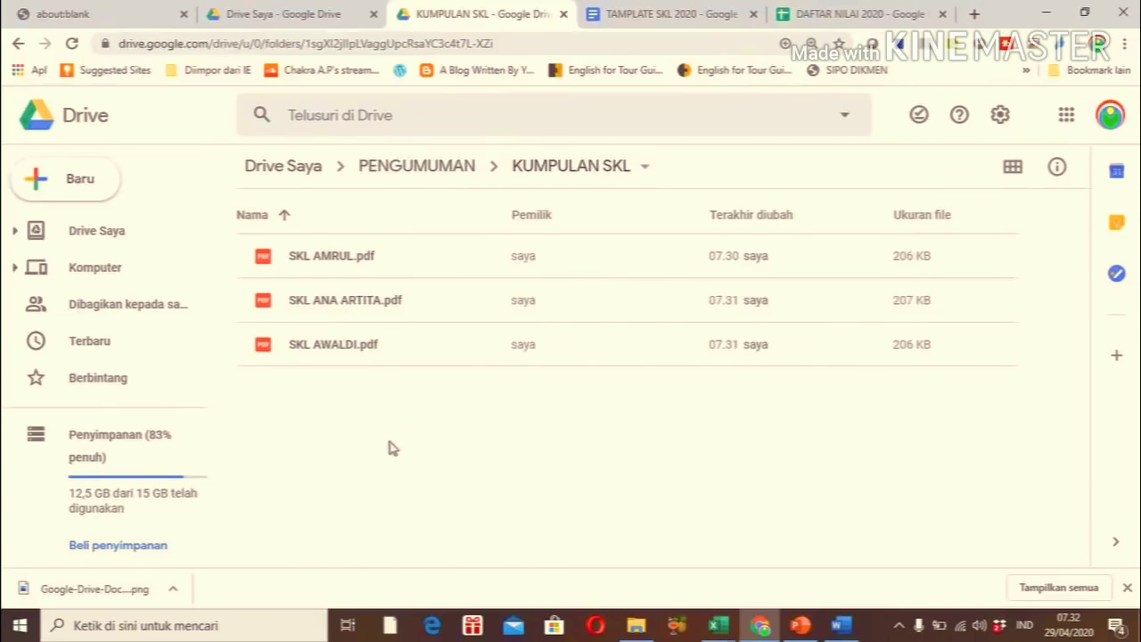
left_click(829, 19)
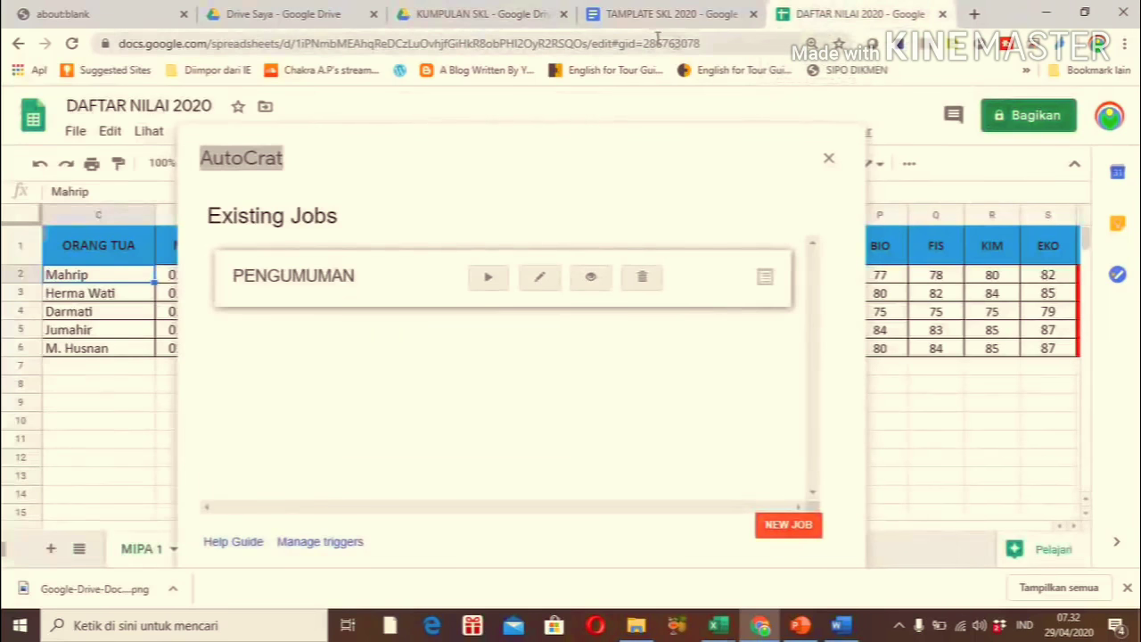
left_click(472, 20)
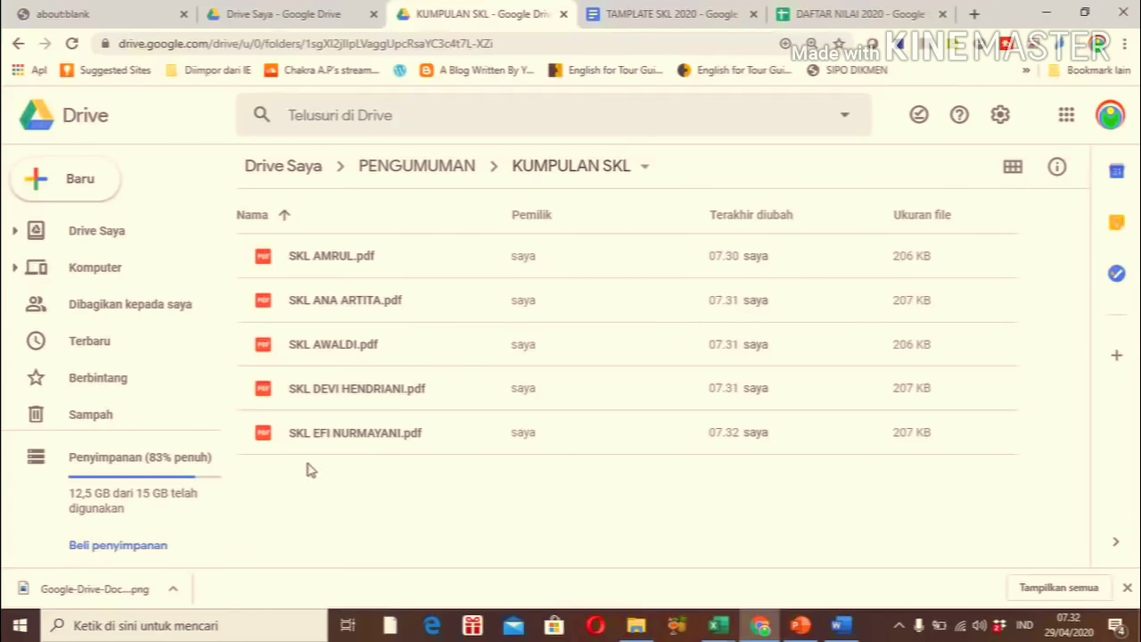
left_click(833, 18)
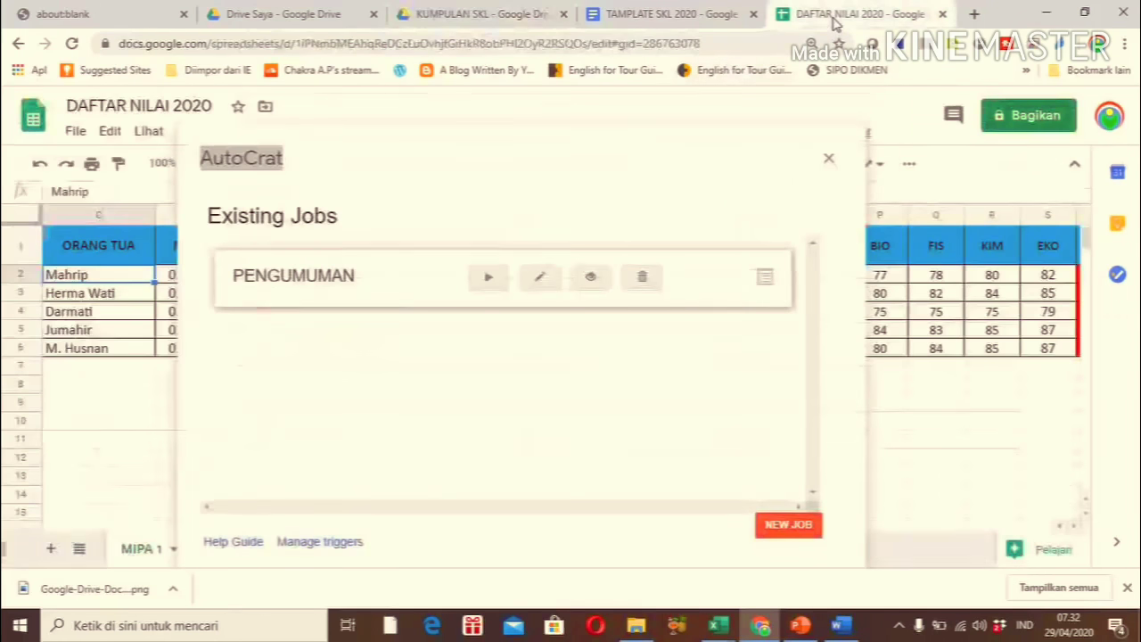
Close AutoCrat and move right from Q6 to the merged doc IDs, links and status columns
left_click(828, 161)
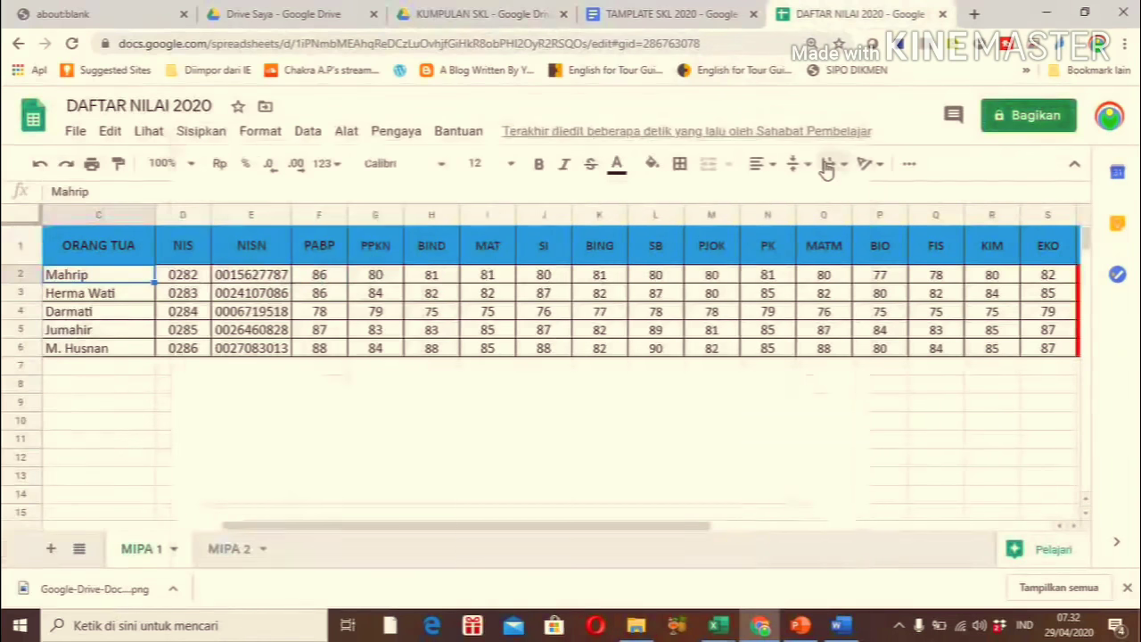
left_click(925, 354)
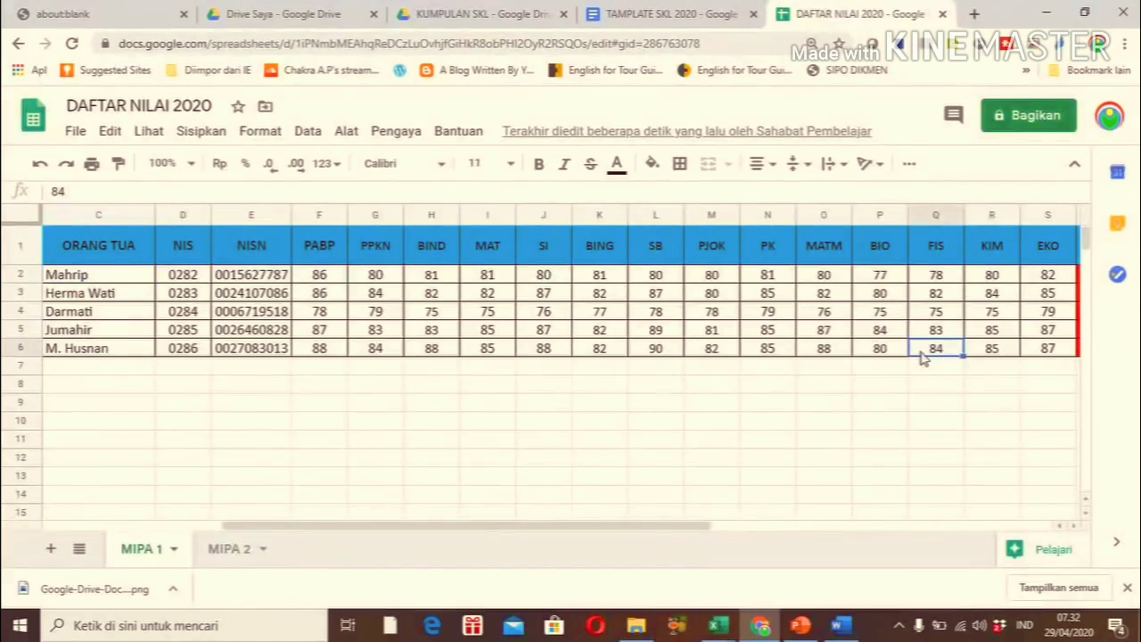
key("Right")
key("Right")
key("Right")
key("Right")
key("Right")
key("Right")
key("Right")
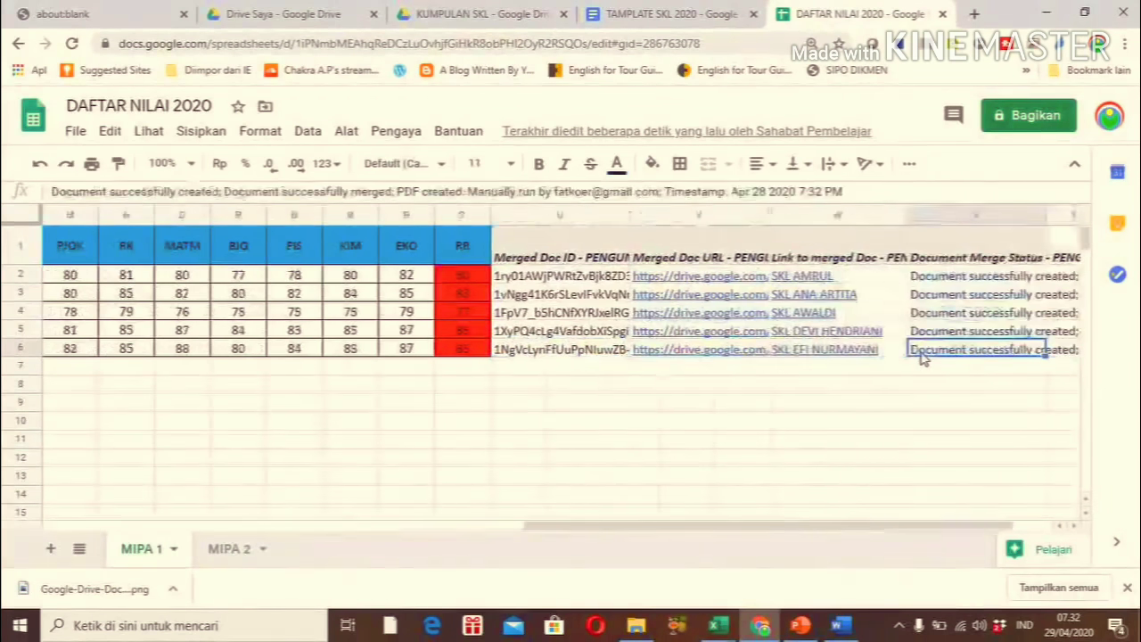
key("Right")
key("Right")
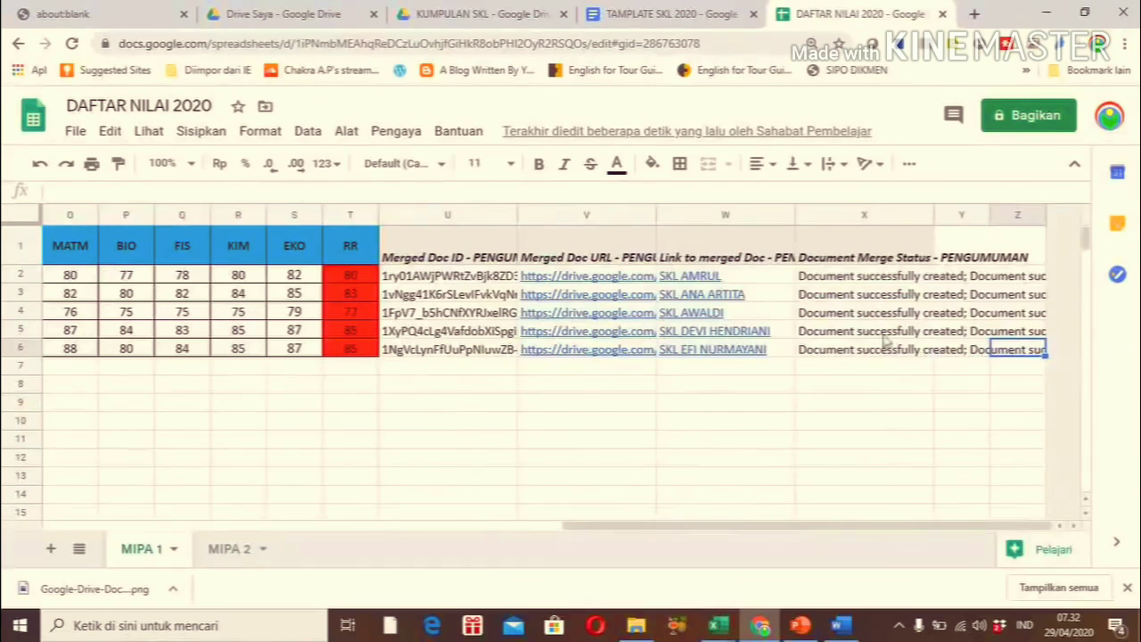
mouse_move(575, 279)
mouse_move(555, 352)
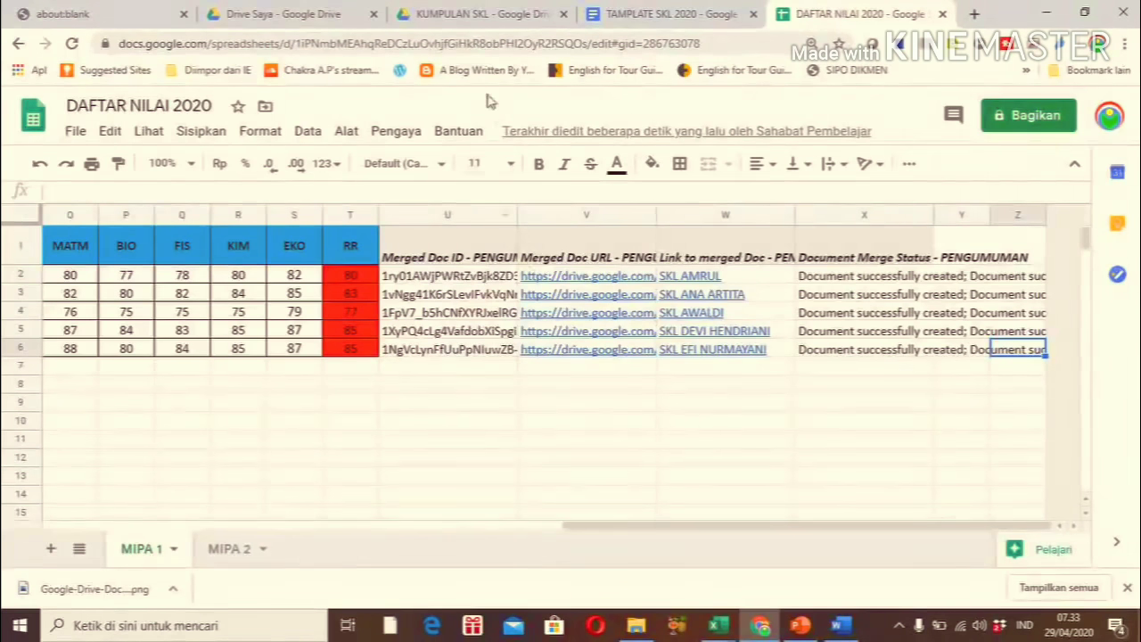
Go from KUMPULAN SKL up to PENGUMUMAN and create a new Google spreadsheet there
left_click(448, 15)
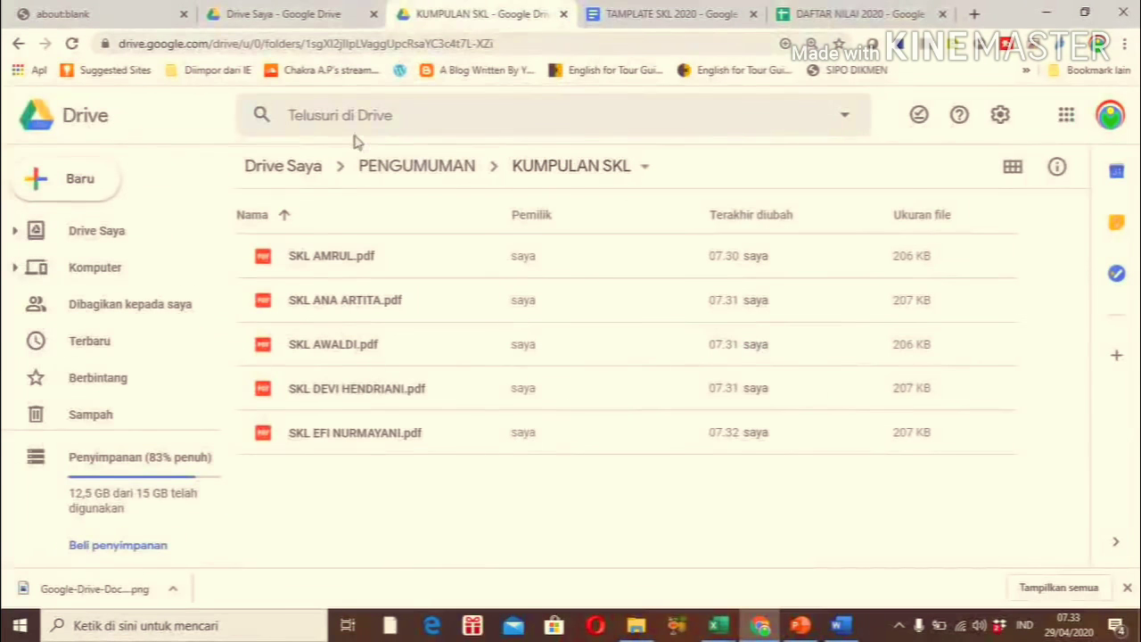
left_click(389, 168)
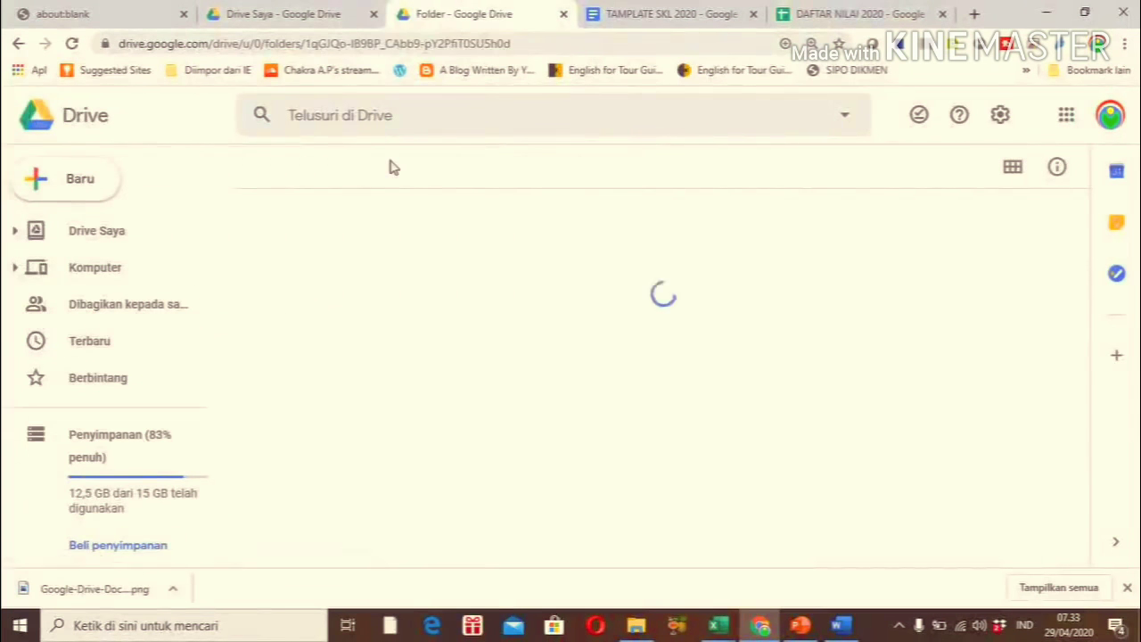
left_click(77, 180)
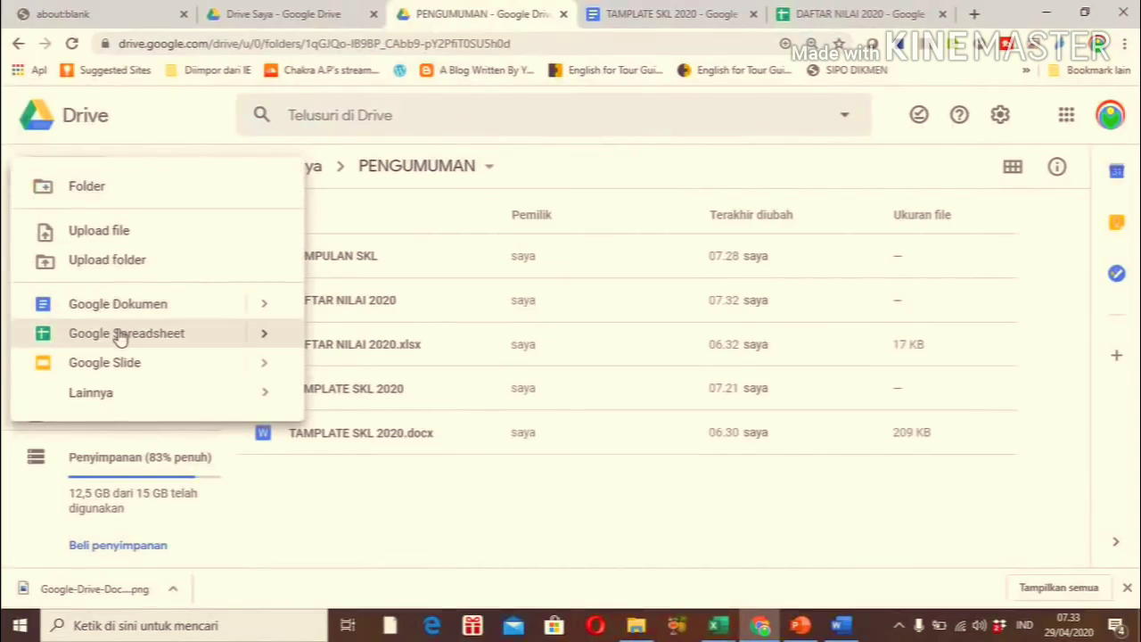
left_click(120, 336)
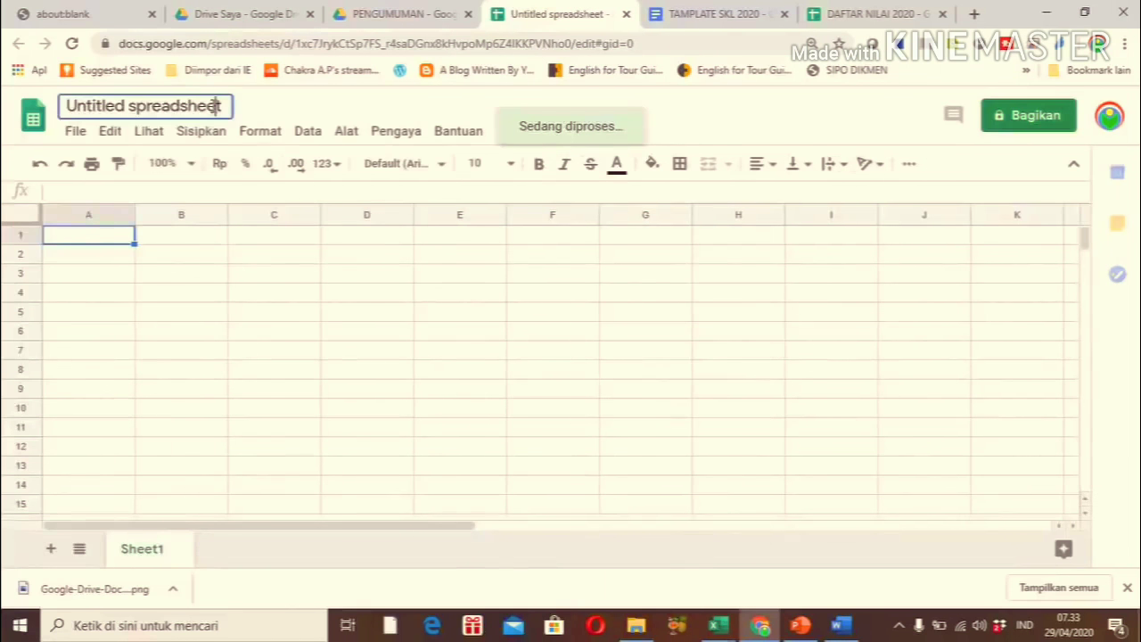
Title the new spreadsheet 'Pengumuman Via WA', then go back to DAFTAR NILAI 2020
left_click(215, 106)
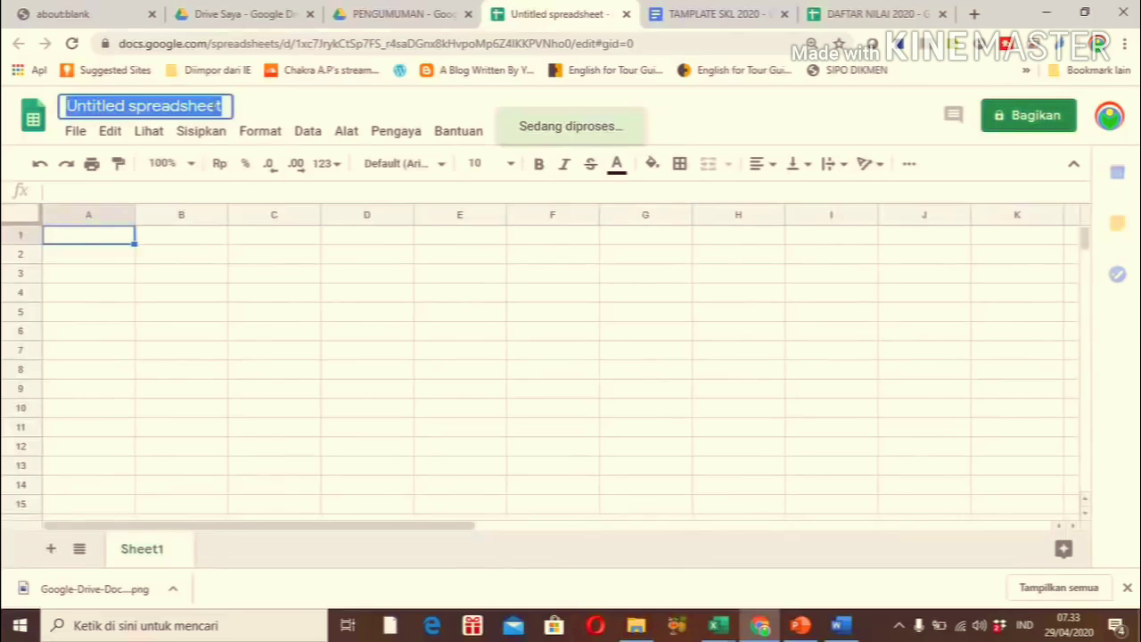
type("P")
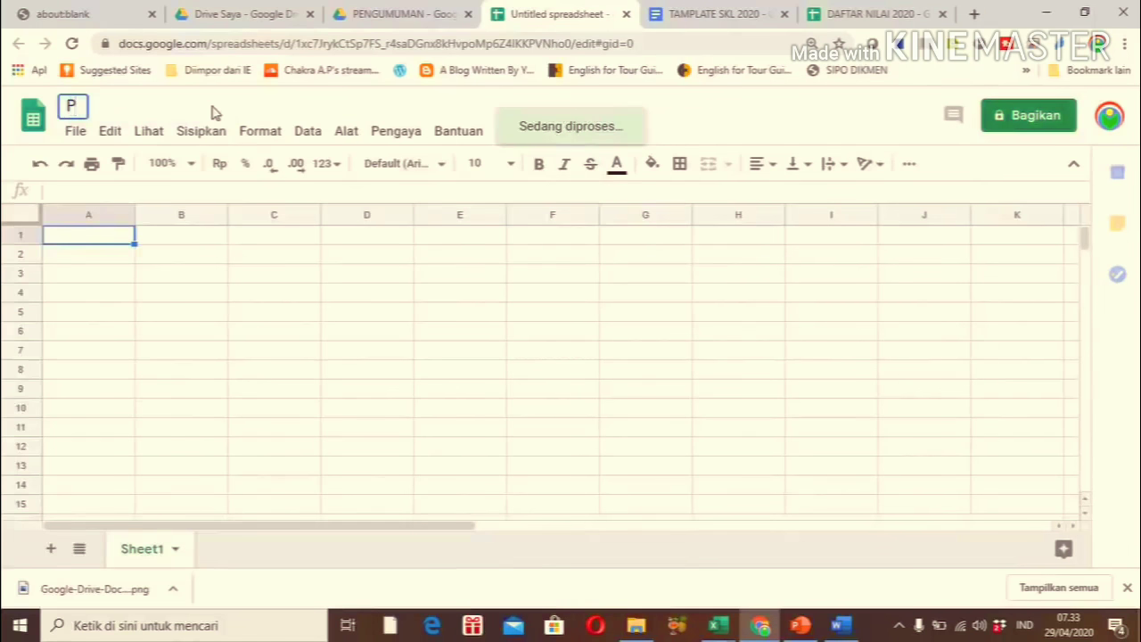
type("engumu")
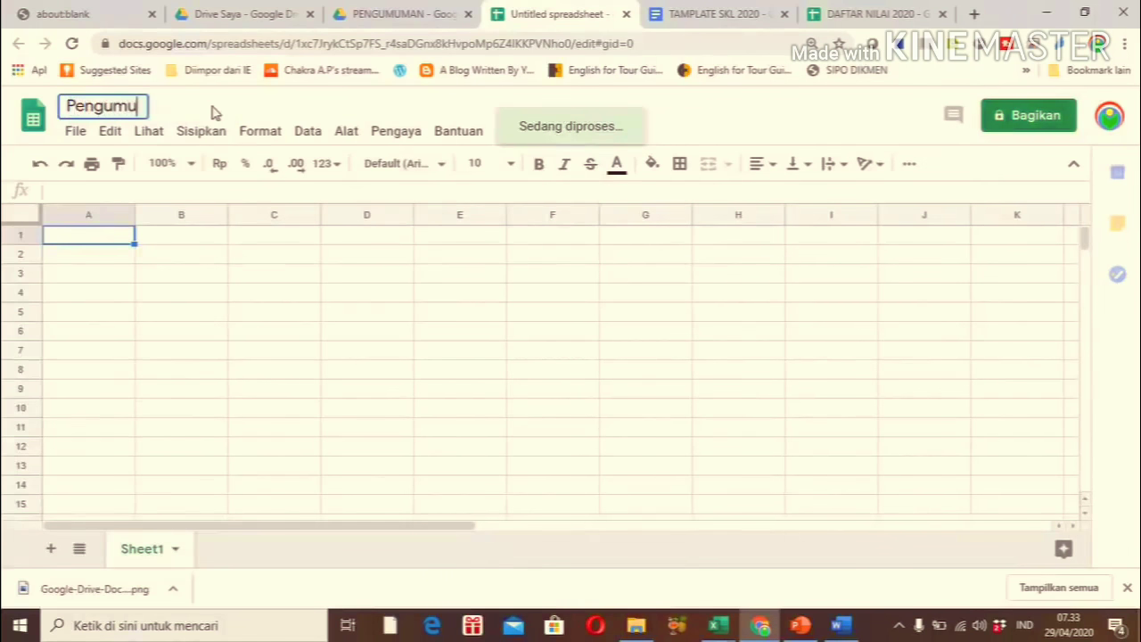
type("man Via ")
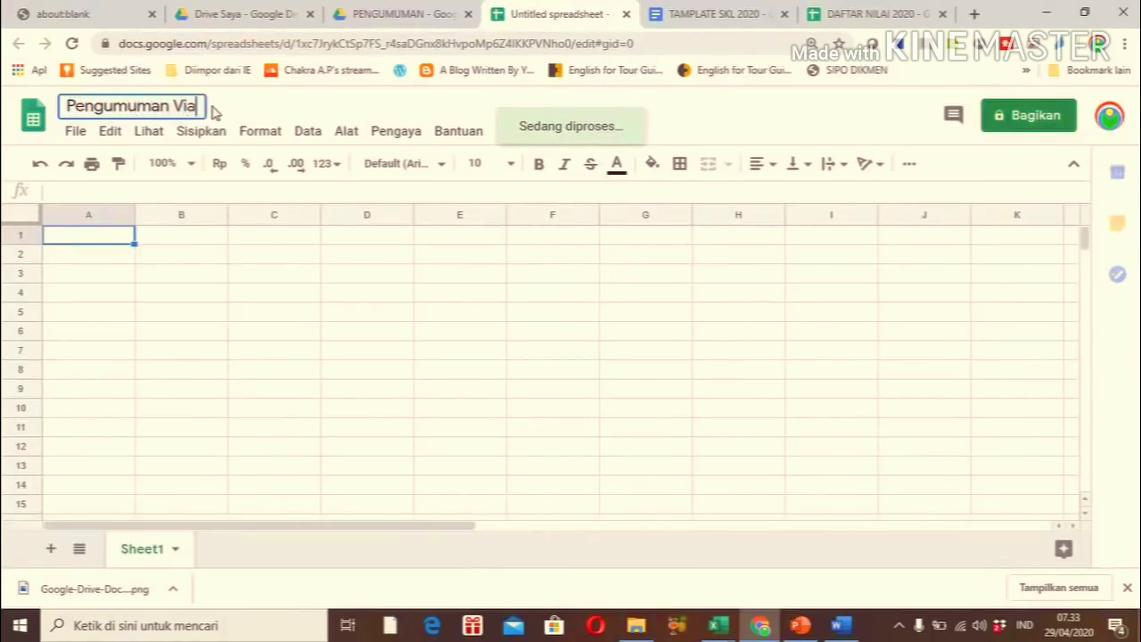
type("WA")
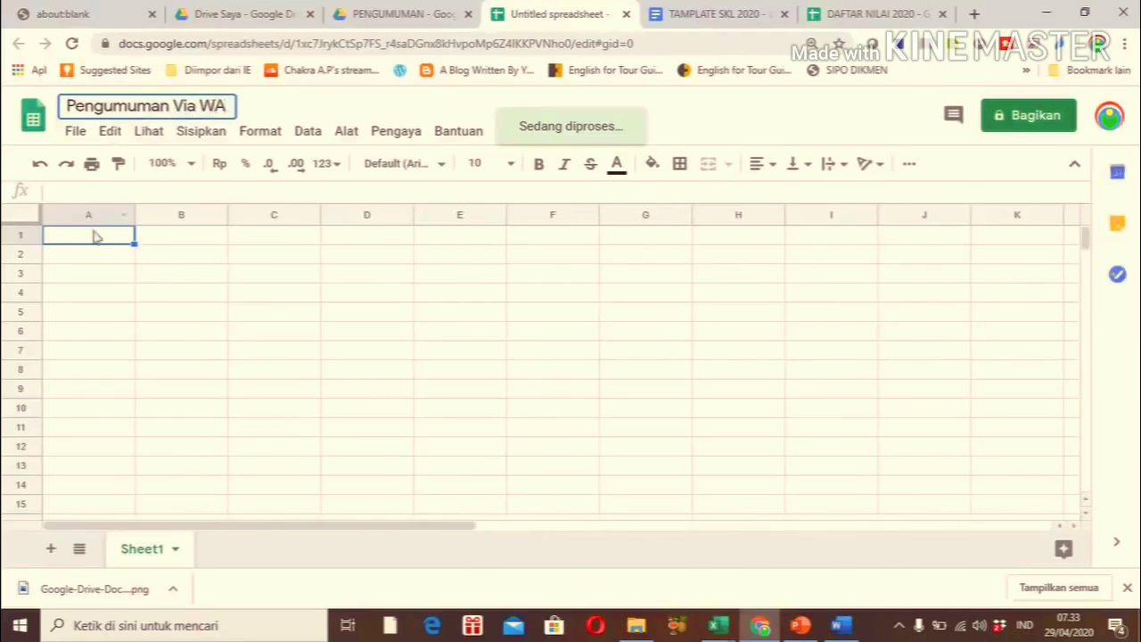
key("Return")
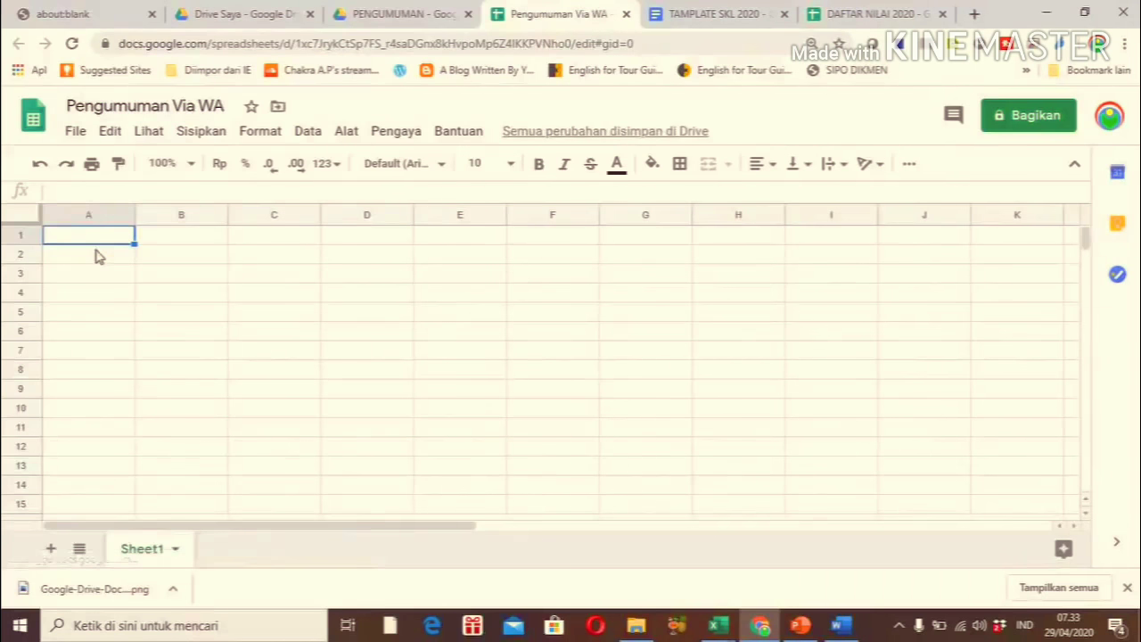
left_click(889, 15)
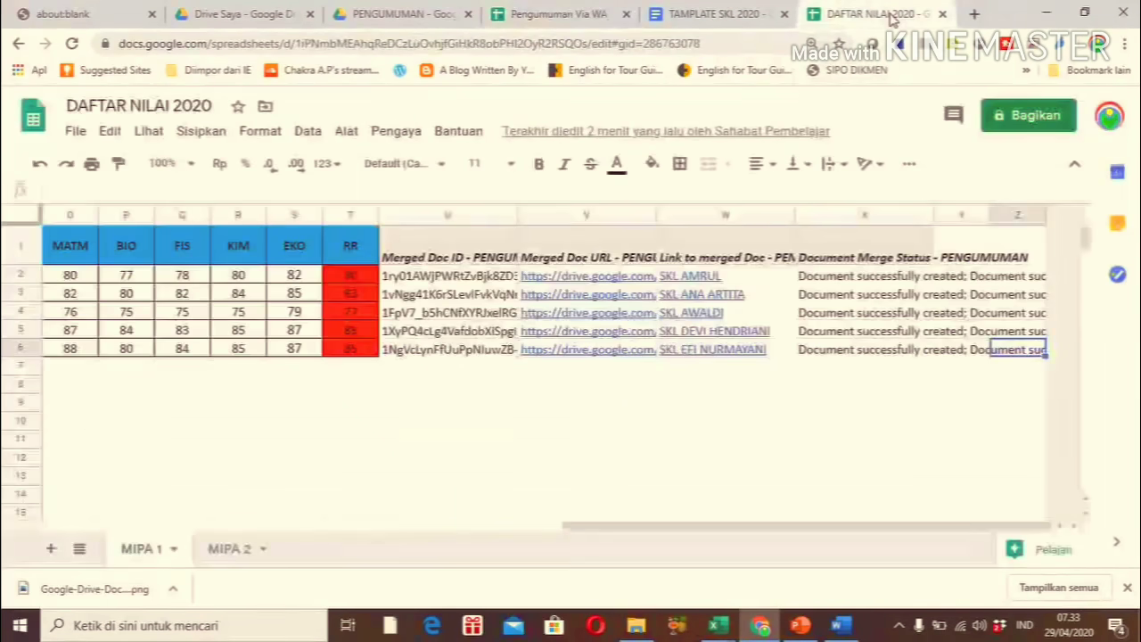
Copy the five NIS numbers (0282–0286) from the NIS column of DAFTAR NILAI 2020
left_click(288, 355)
key("Left")
key("Left")
key("Left")
key("Left")
key("Left")
key("Left")
key("Left")
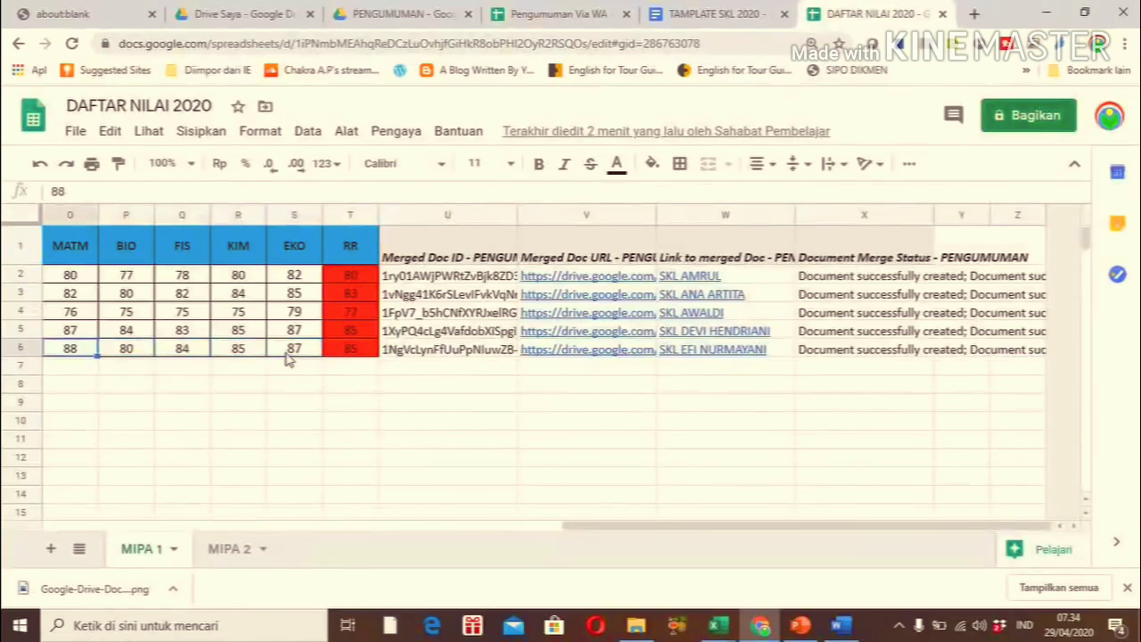
key("Left")
key("Left")
key("Left")
key("Left")
key("Left")
key("Left")
key("Left")
key("Left")
key("Left")
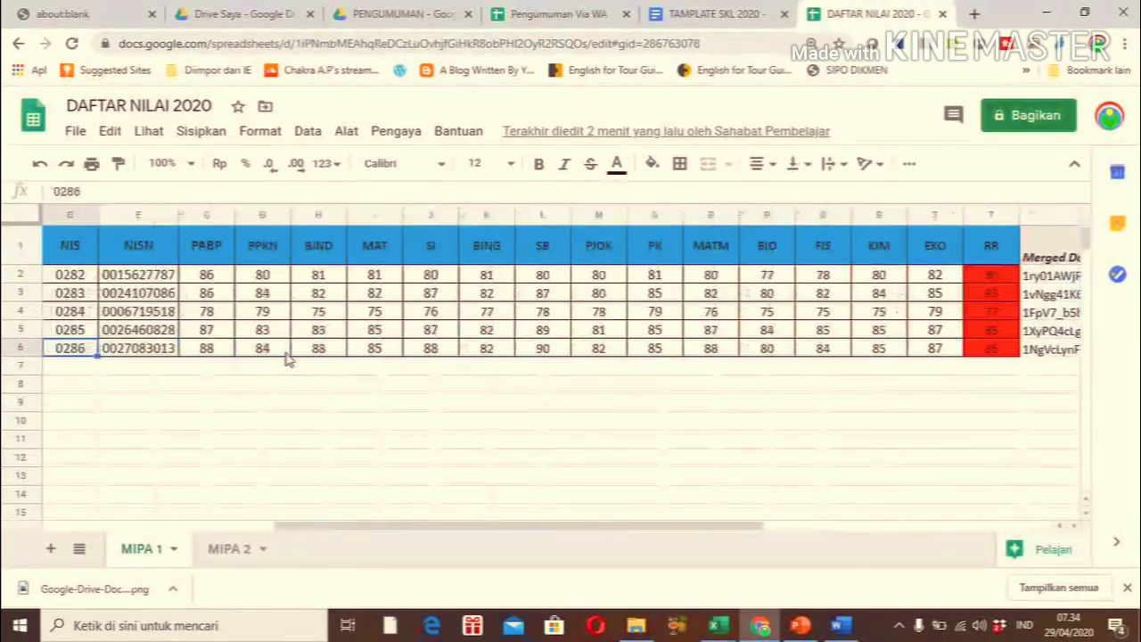
key("Up")
key("Up")
key("Up")
key("Up")
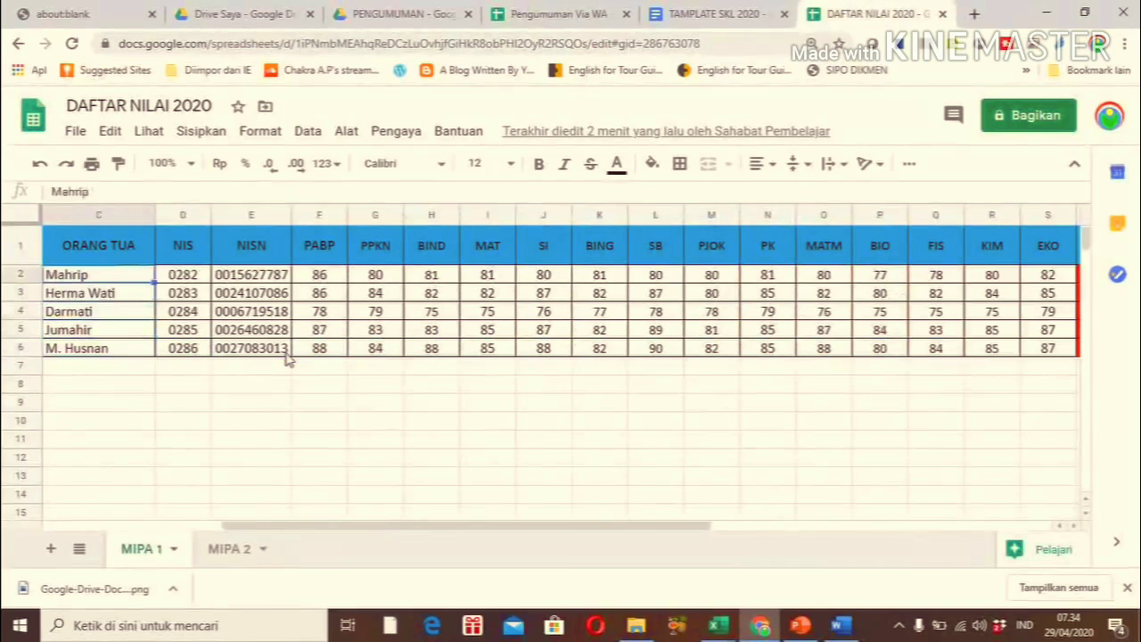
key("Right")
key("shift+Down")
key("shift+Down")
key("shift+Down")
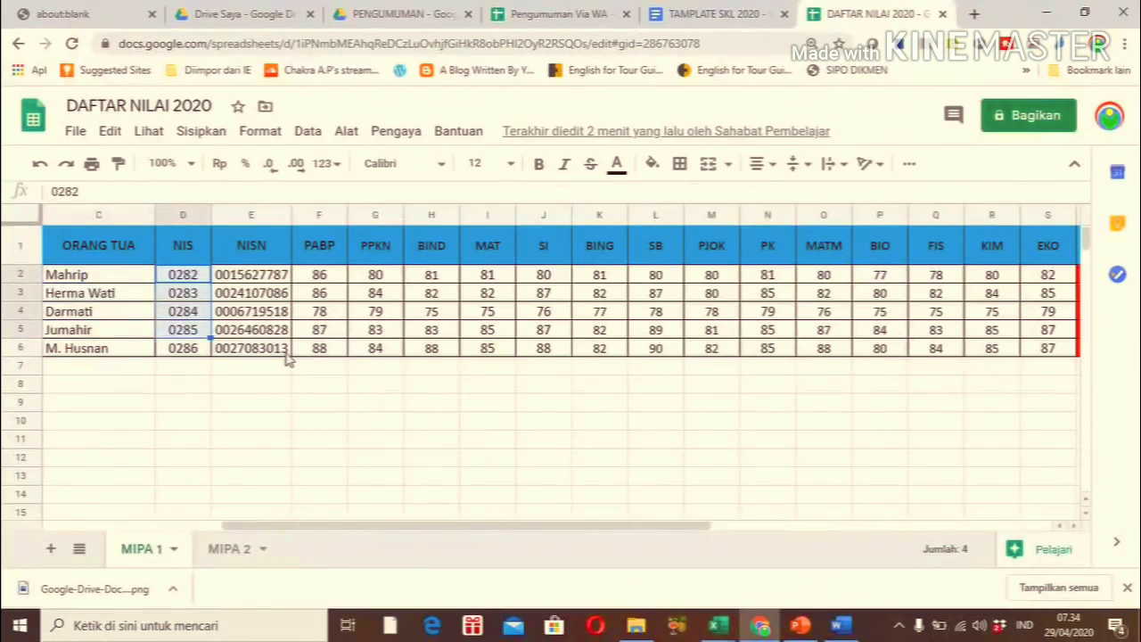
key("shift+Down")
key("ctrl+c")
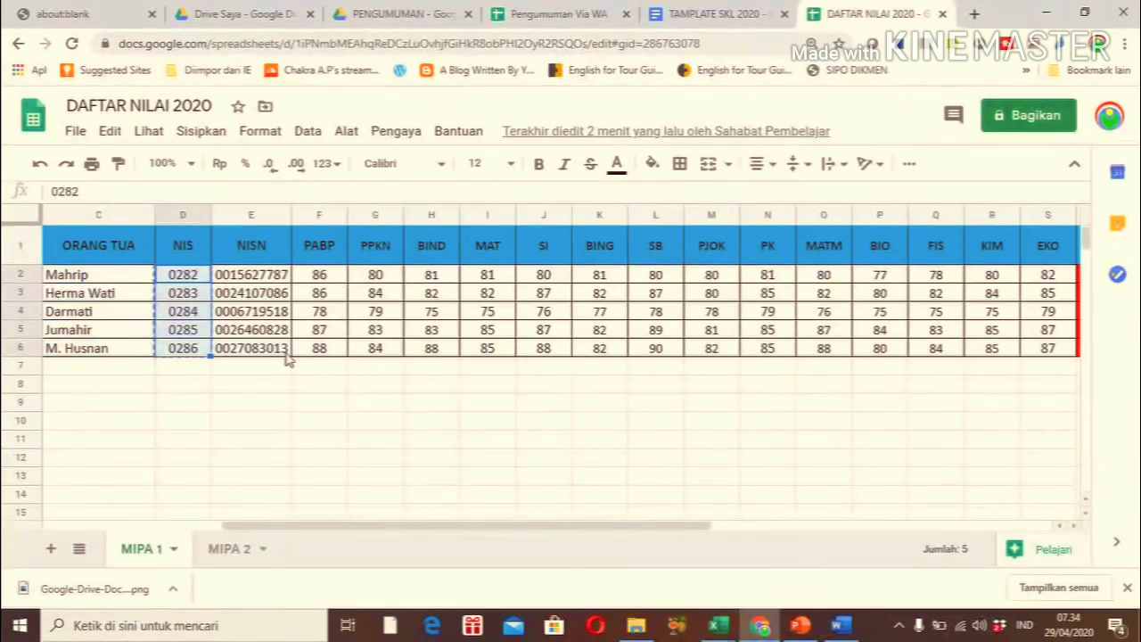
Paste into cell A1 of Pengumuman Via WA, then clear the wrongly pasted result
left_click(562, 14)
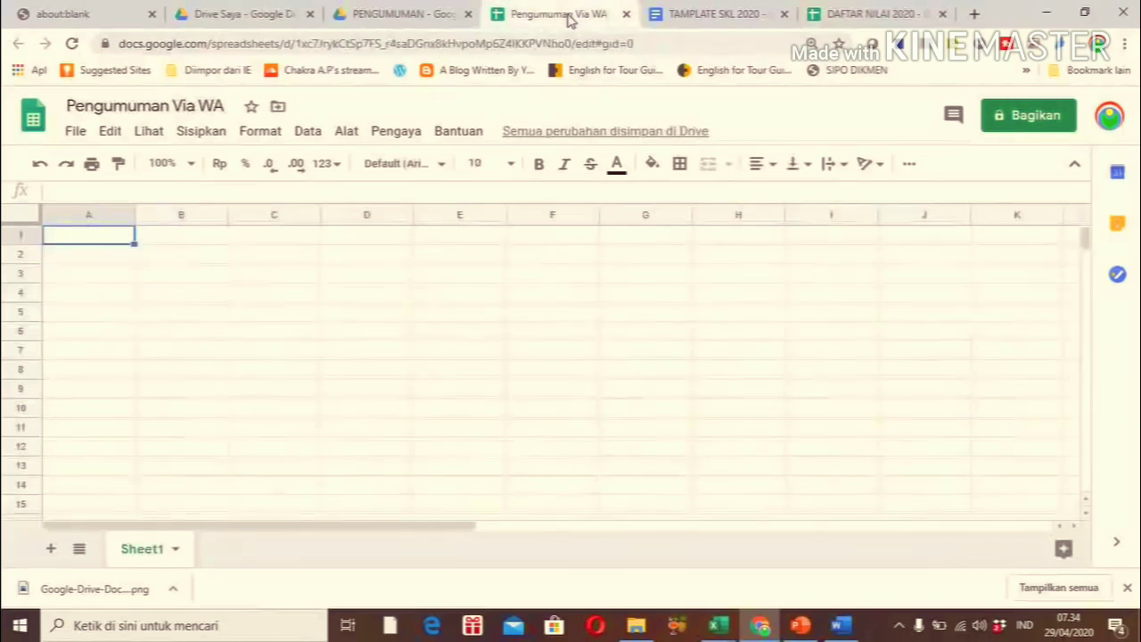
double_click(115, 232)
key("ctrl+v")
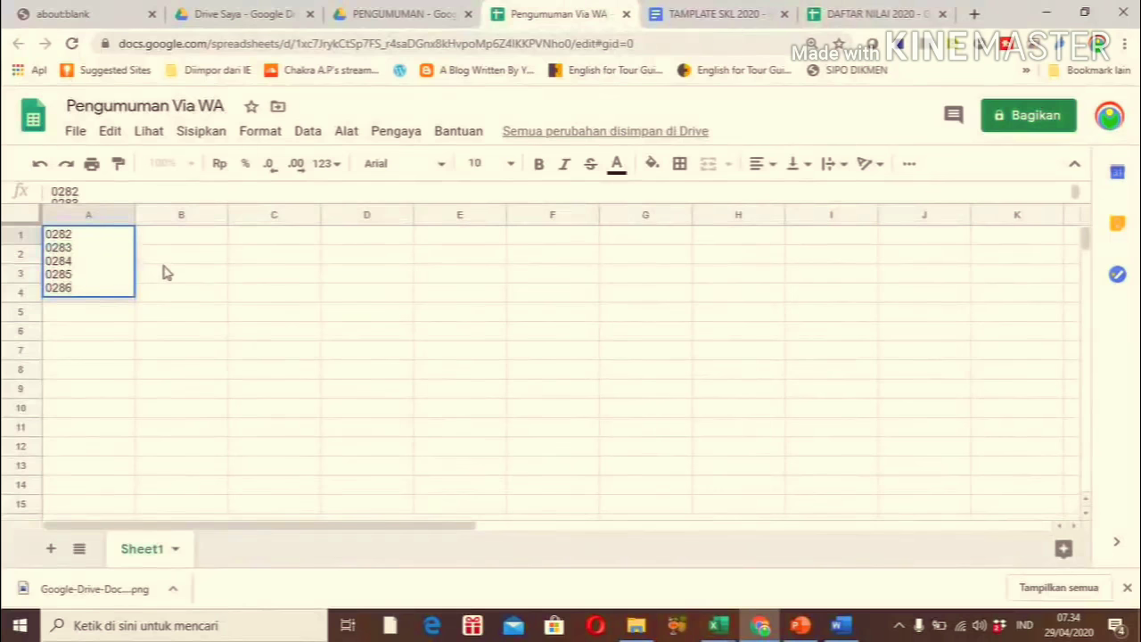
key("Return")
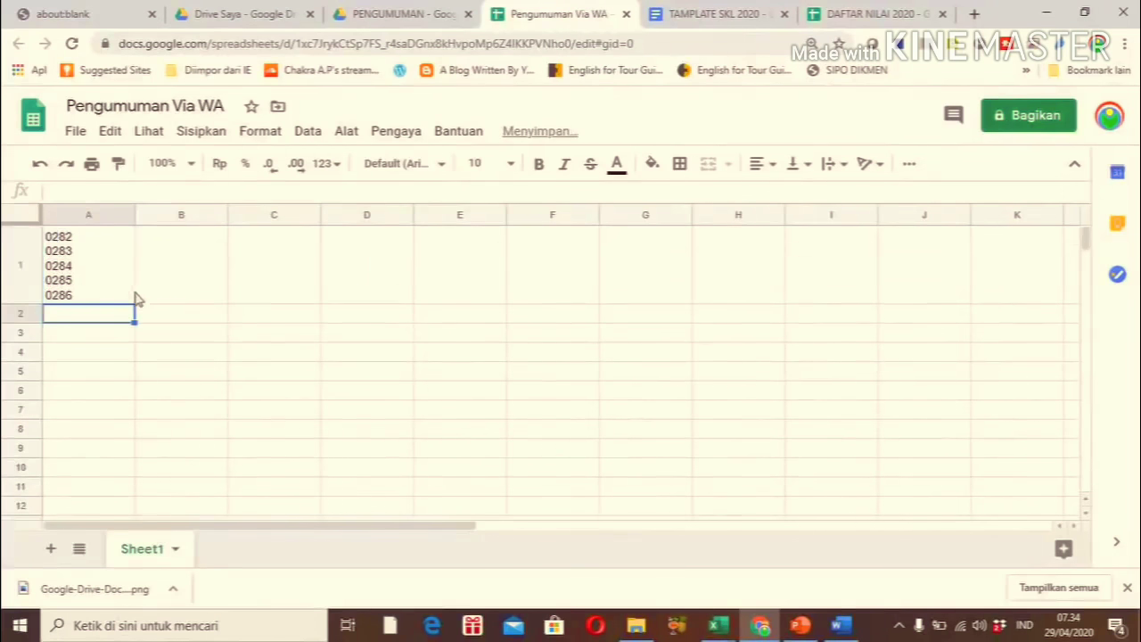
left_click(172, 285)
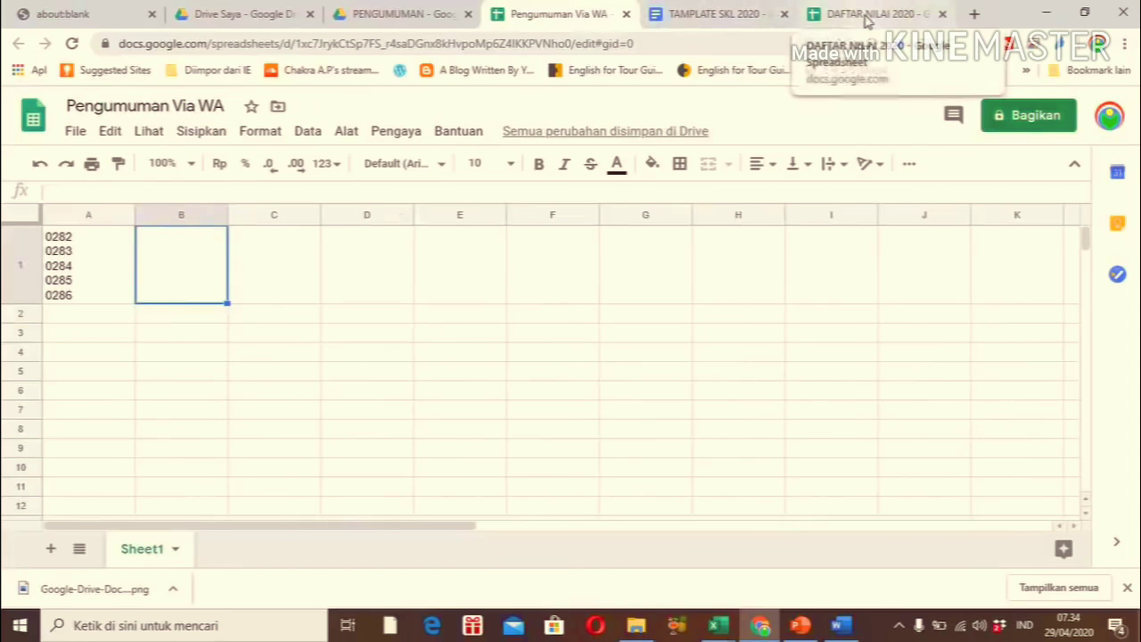
left_click(113, 410)
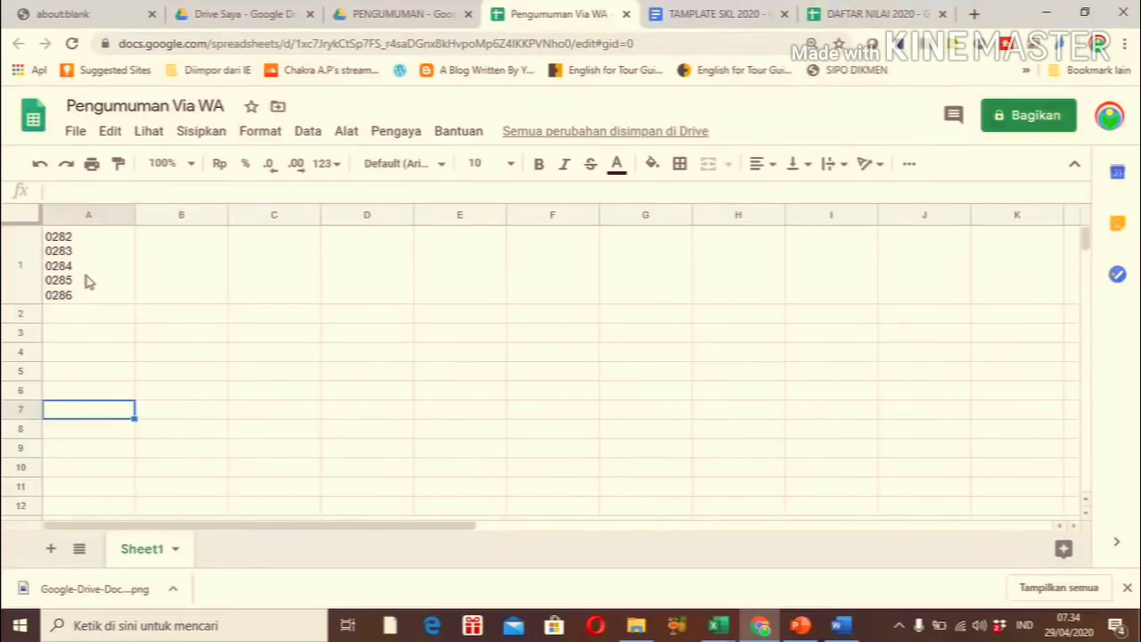
left_click(86, 281)
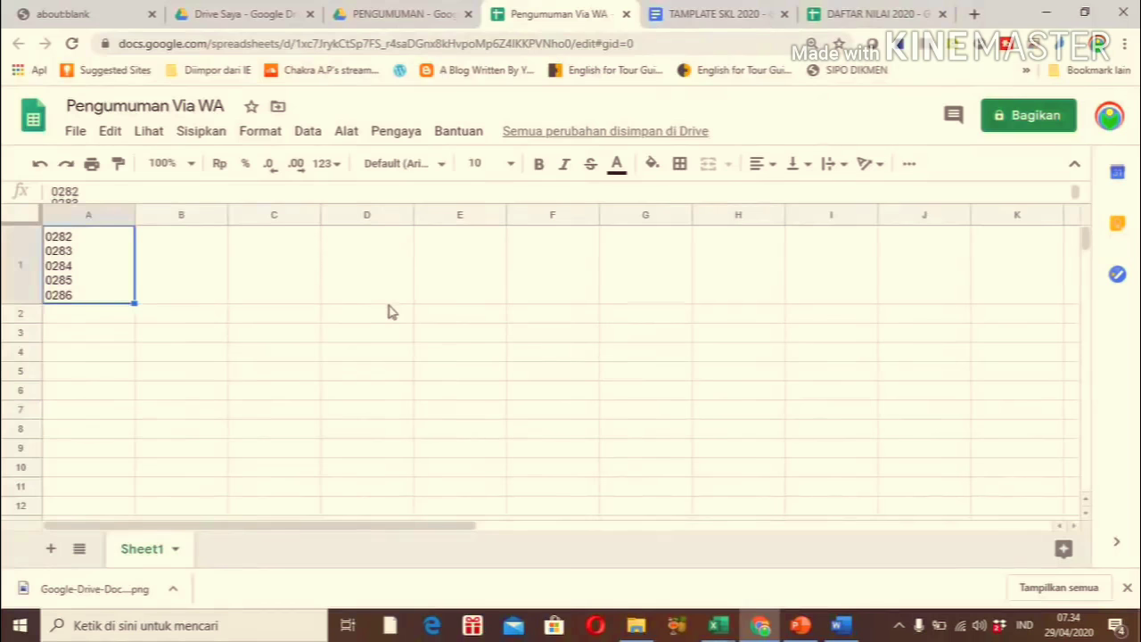
key("Delete")
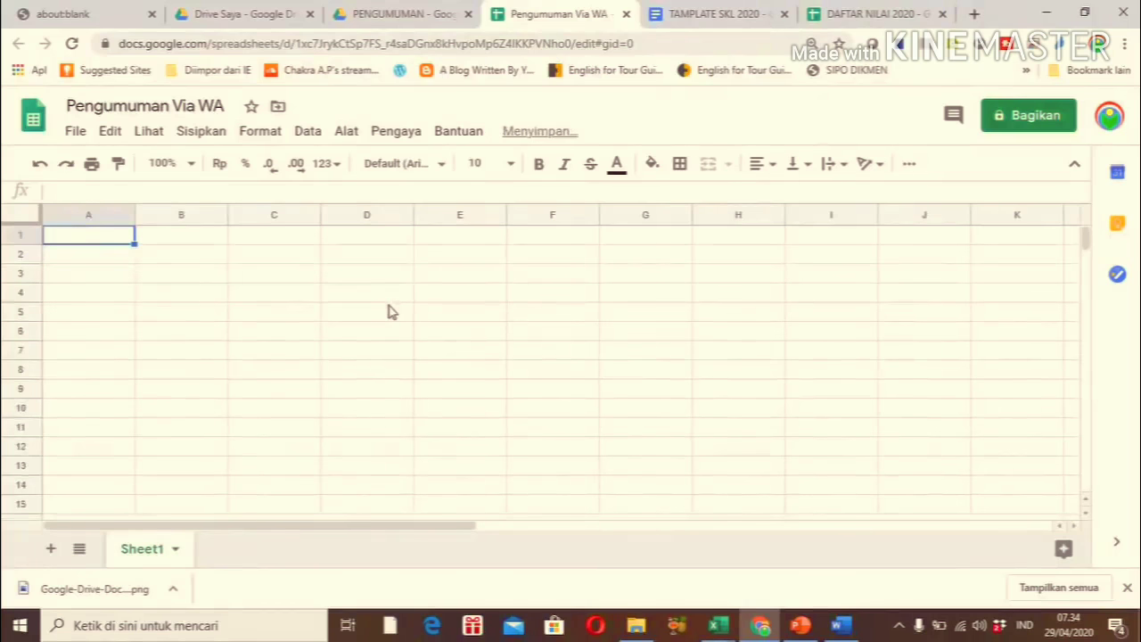
Select A1:A5 in Pengumuman Via WA and paste the five NIS numbers there
left_click(828, 16)
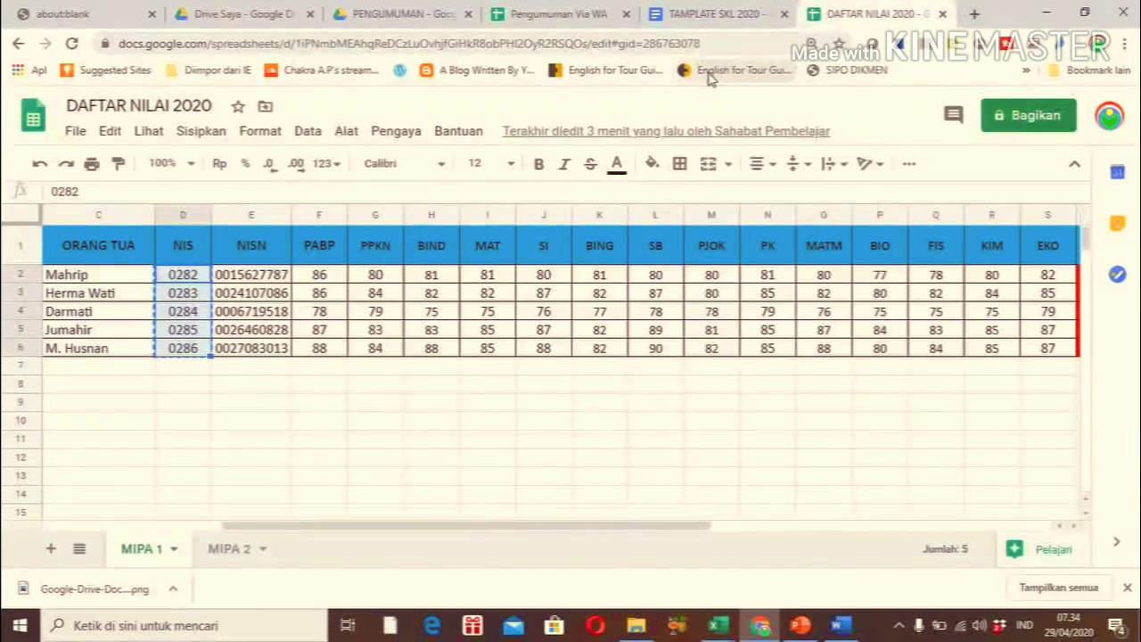
left_click(583, 20)
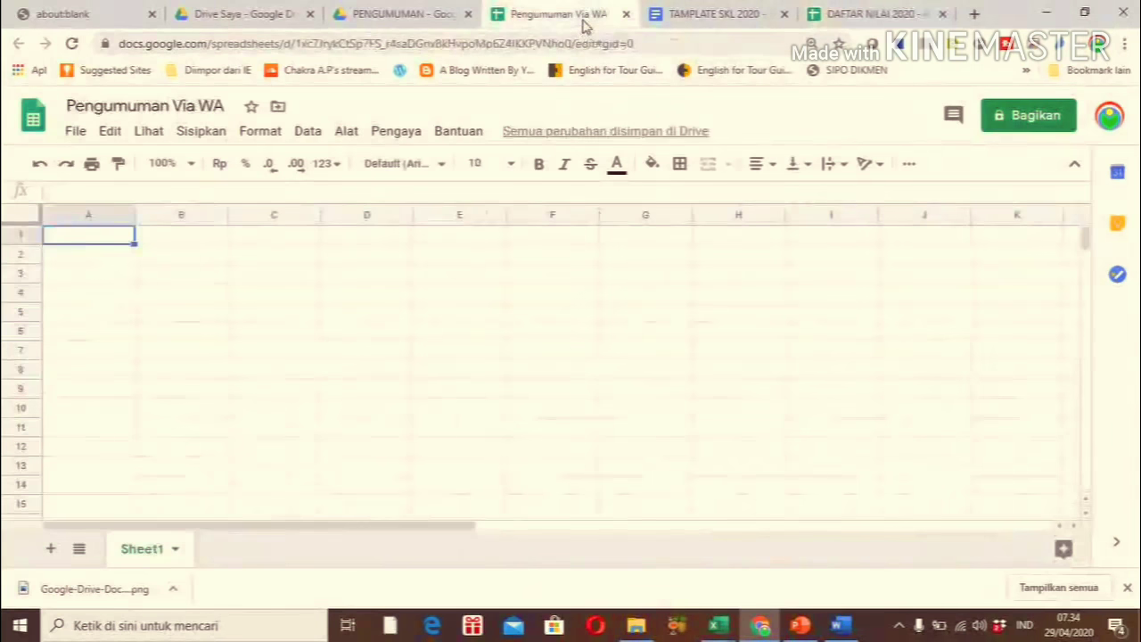
key("shift+Down")
key("shift+Down")
key("shift+Down")
key("shift+Down")
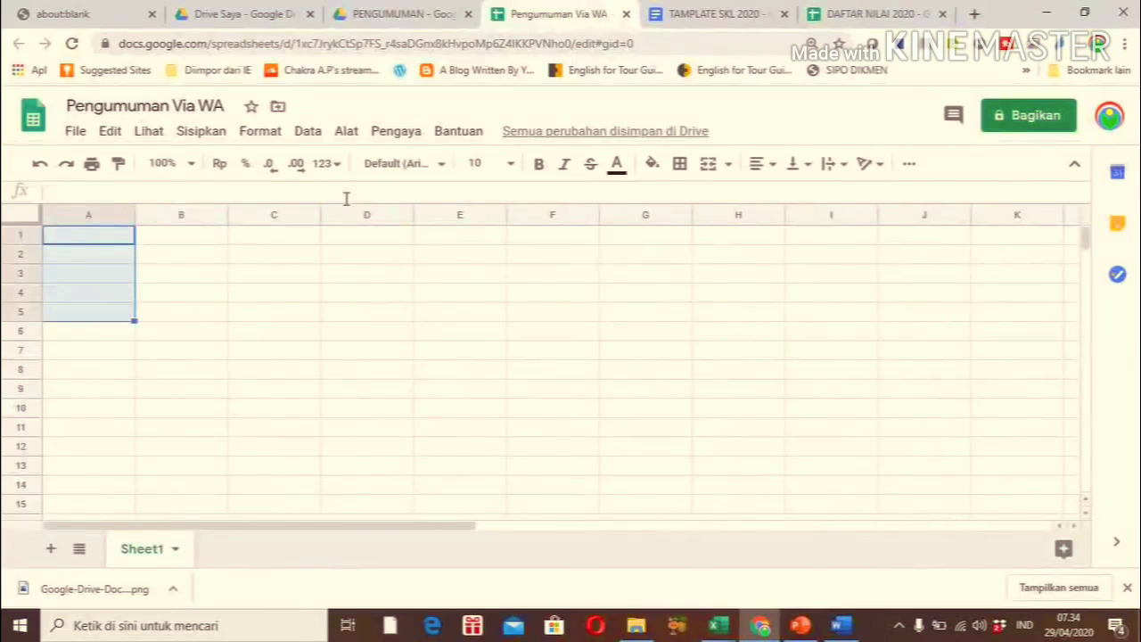
key("Return")
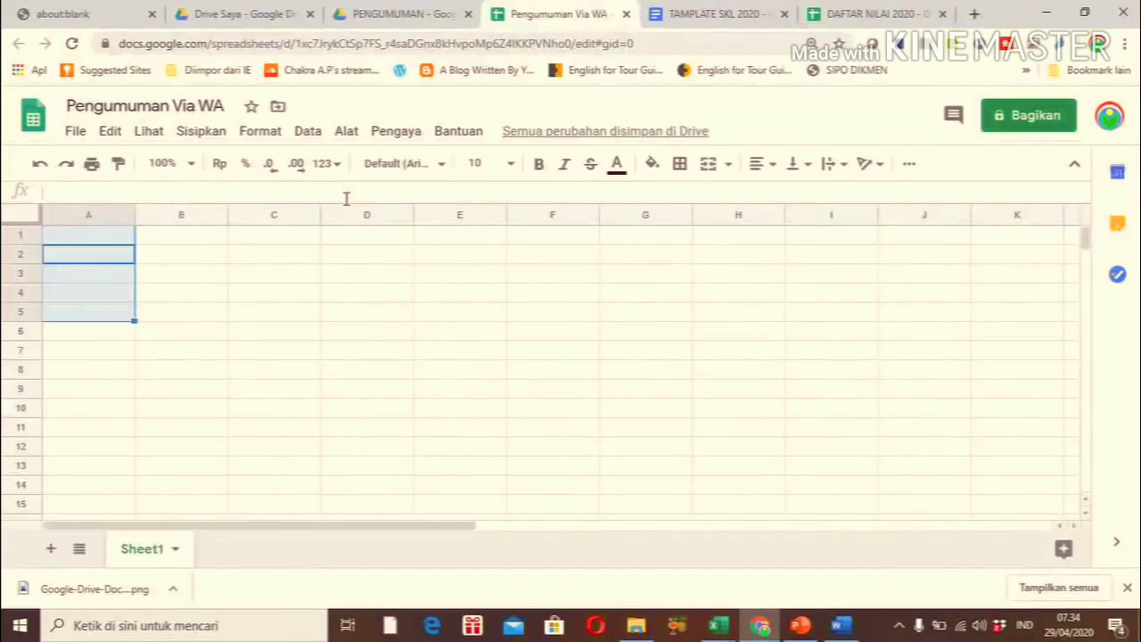
key("ctrl+v")
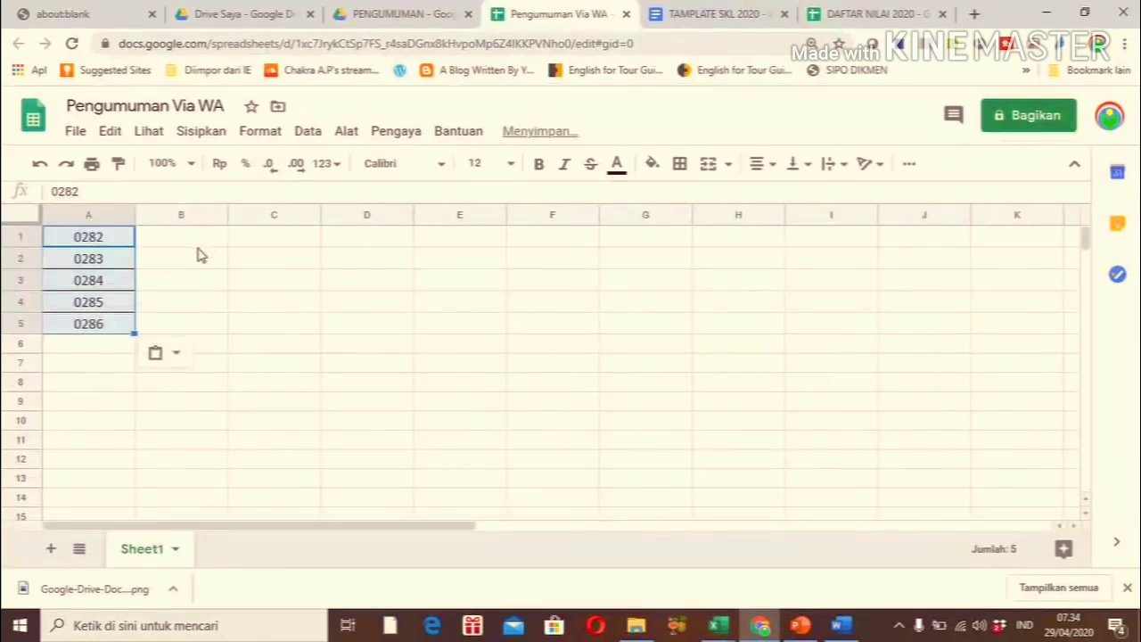
left_click(196, 245)
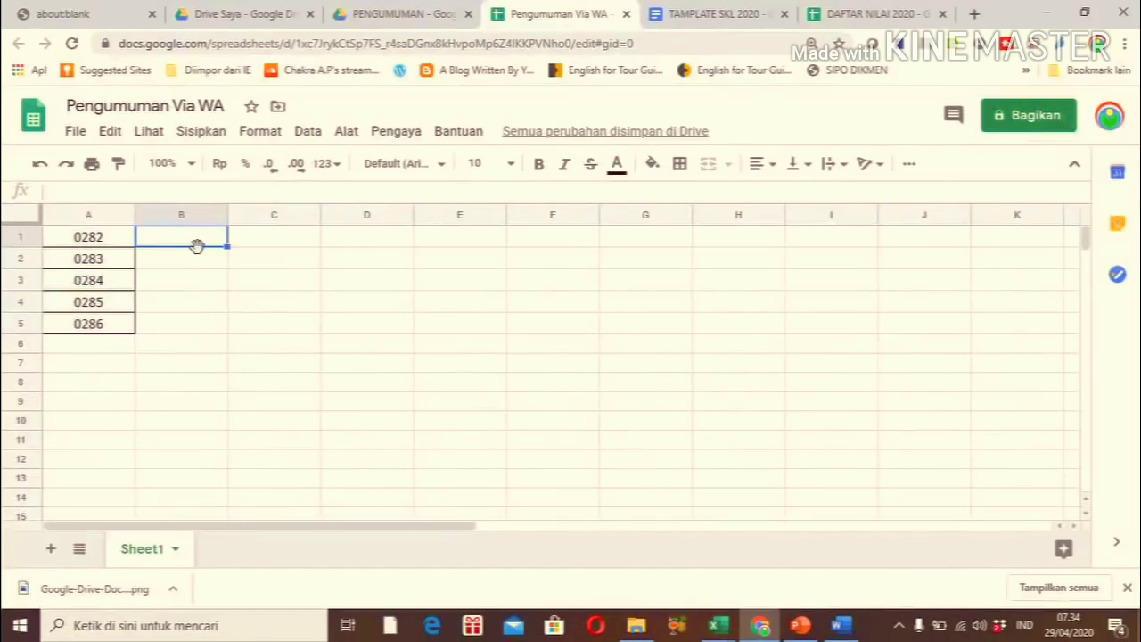
Copy the five students' names through NISN (A2:E6) in DAFTAR NILAI 2020
left_click(847, 20)
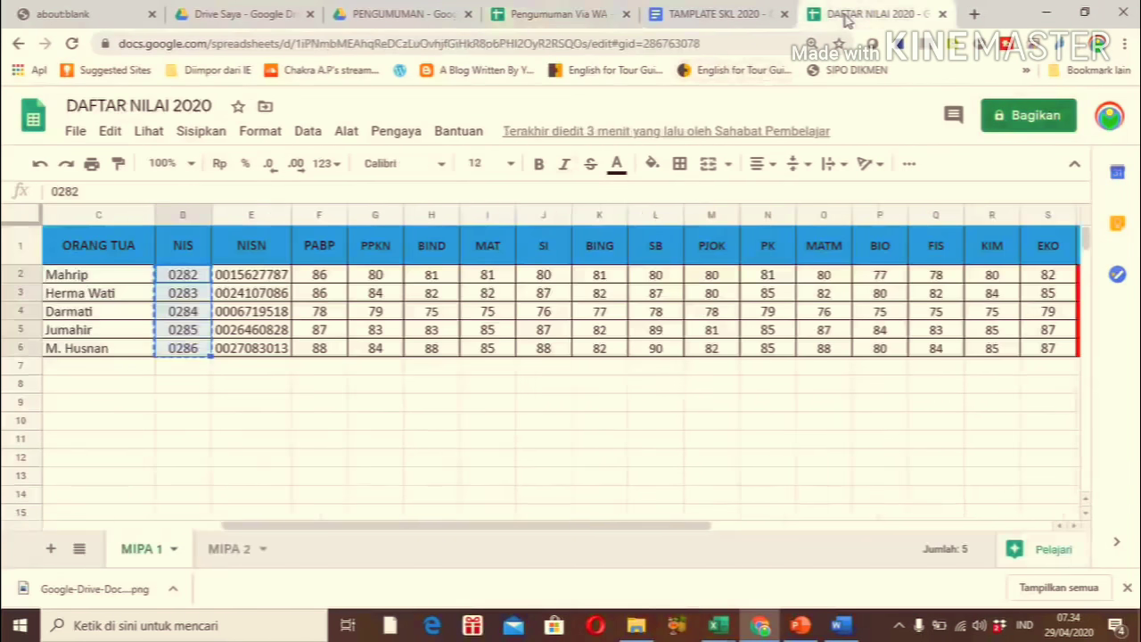
left_click_drag(455, 528, 277, 528)
left_click(444, 276)
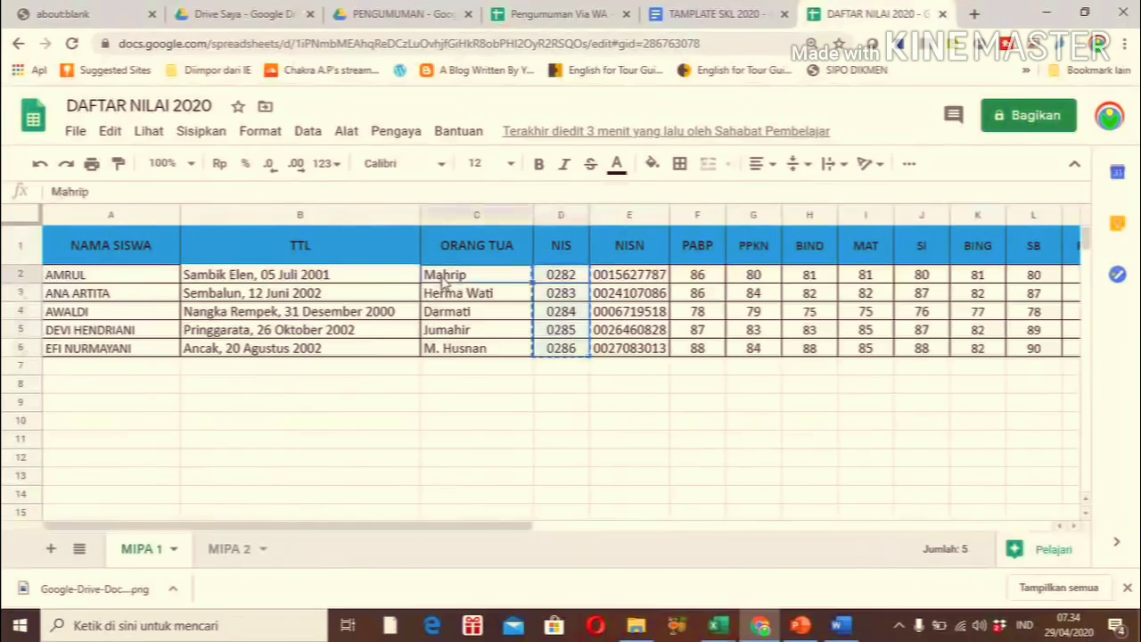
key("Left")
key("Left")
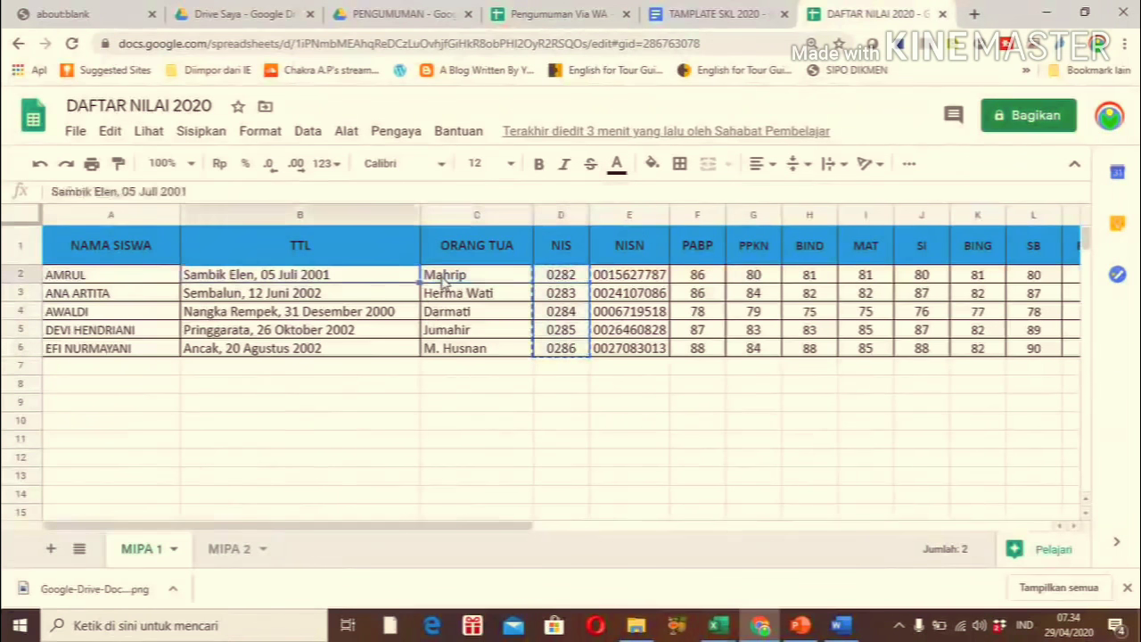
key("shift+Right")
key("shift+Right")
key("shift+Right")
key("shift+Right")
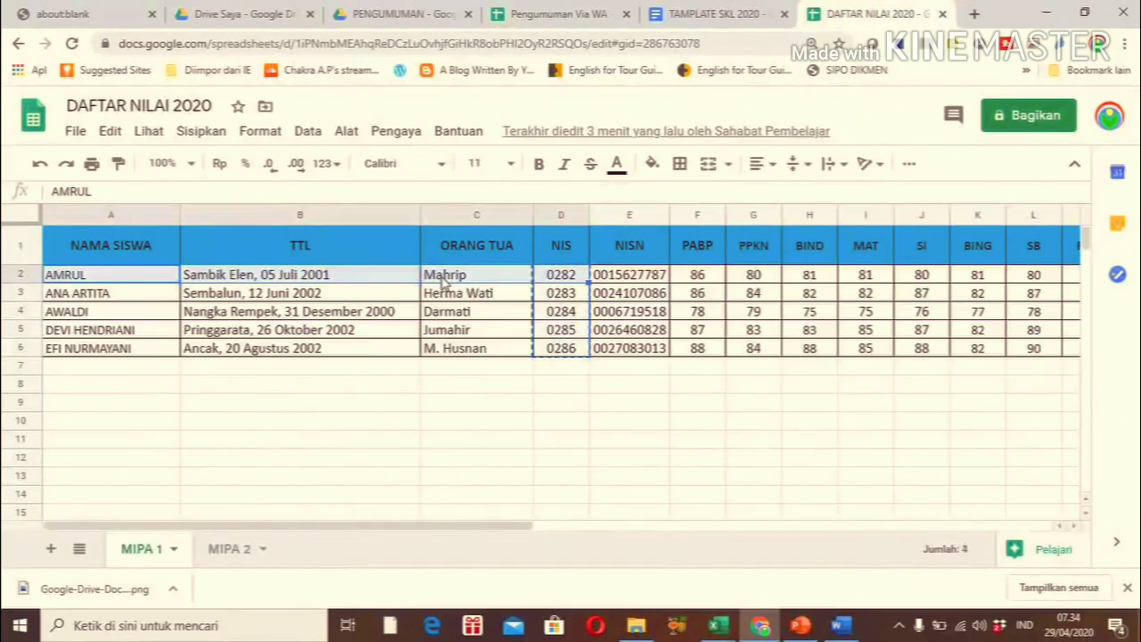
key("shift+Down")
key("shift+Down")
key("shift+Down")
key("shift+Down")
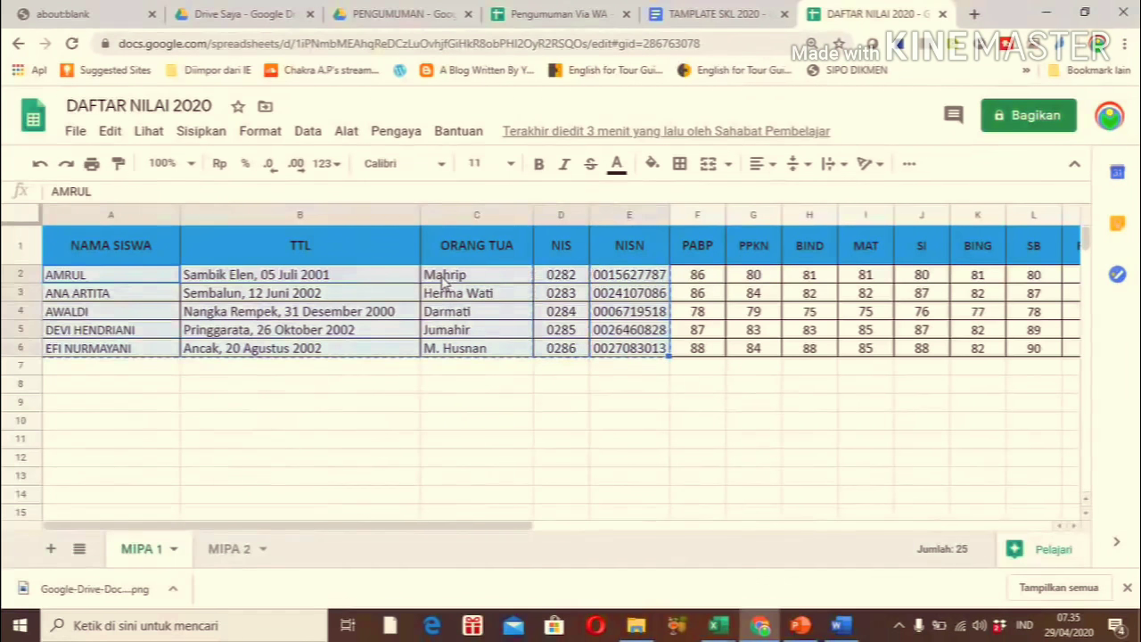
Paste the student details into G1:K5 of Pengumuman Via WA and check AMRUL in G1
left_click(535, 14)
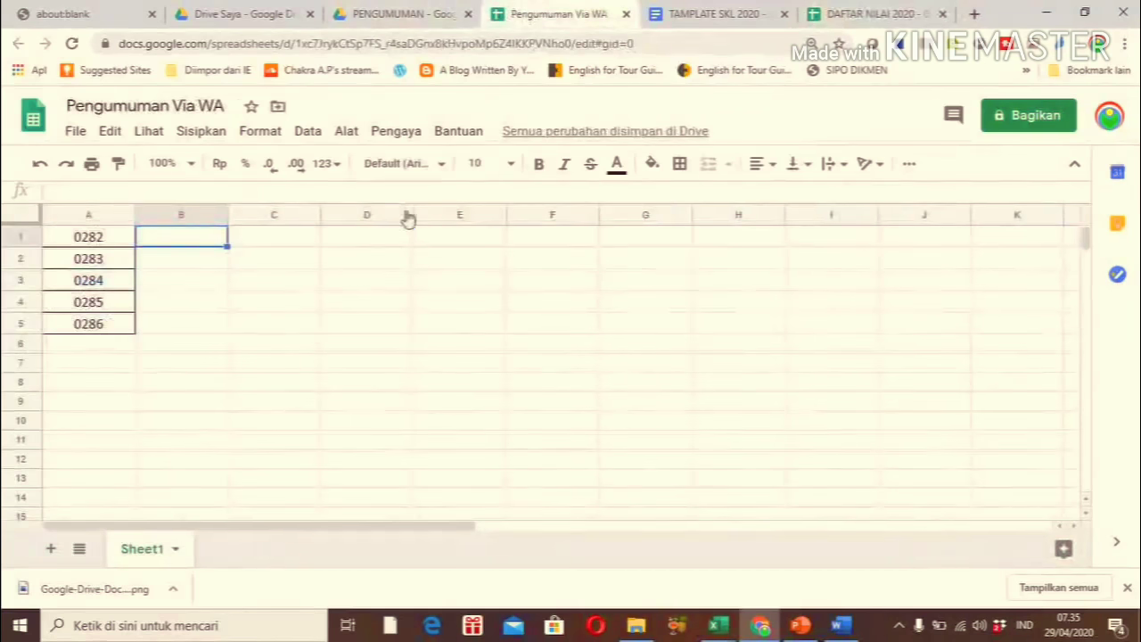
left_click(633, 239)
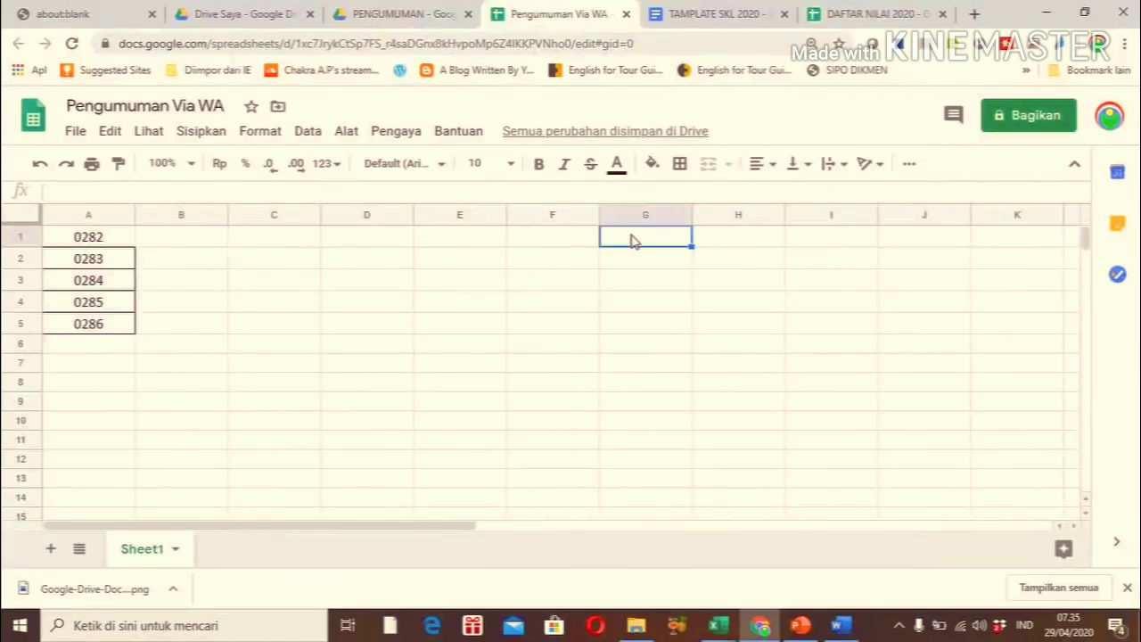
key("shift+Down")
key("shift+Down")
key("shift+Down")
key("shift+Down")
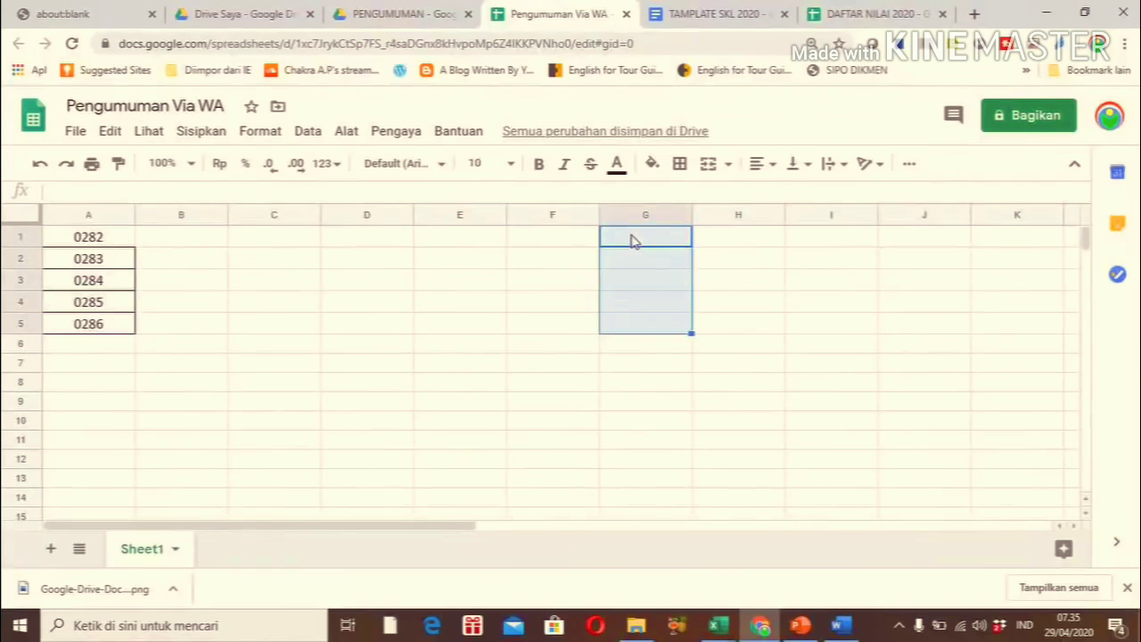
key("ctrl+v")
left_click(727, 284)
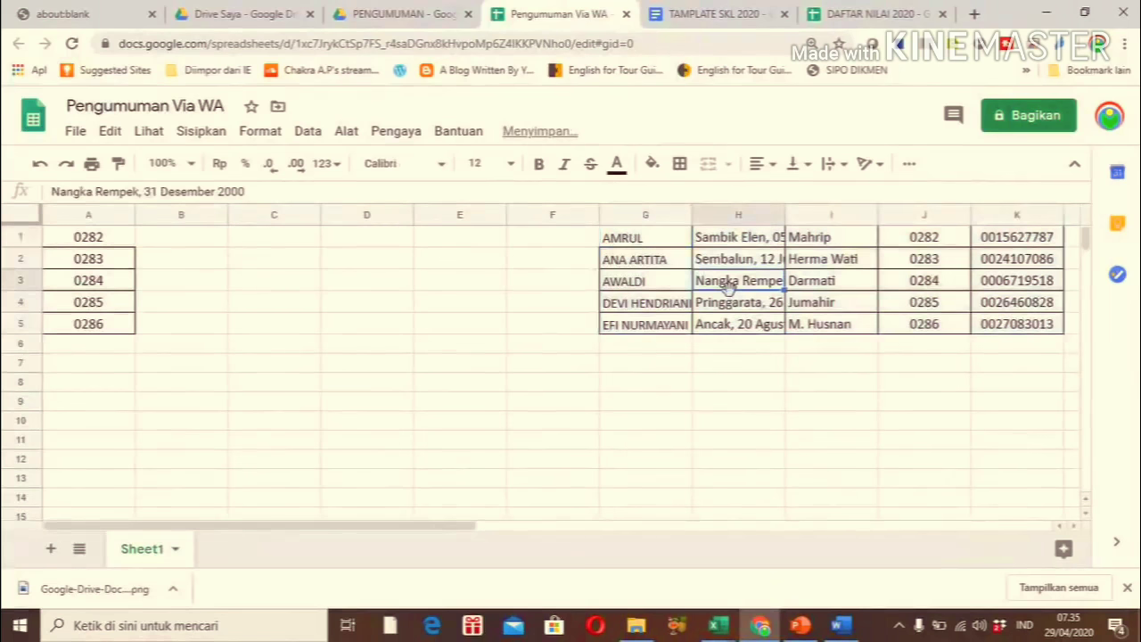
left_click(653, 241)
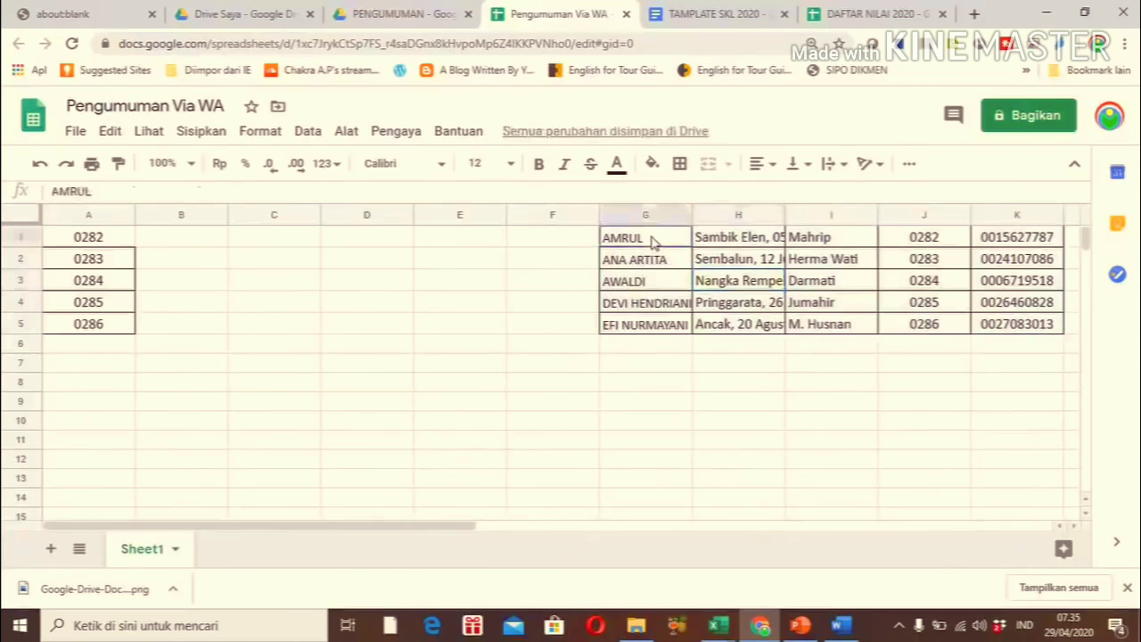
left_click(487, 239)
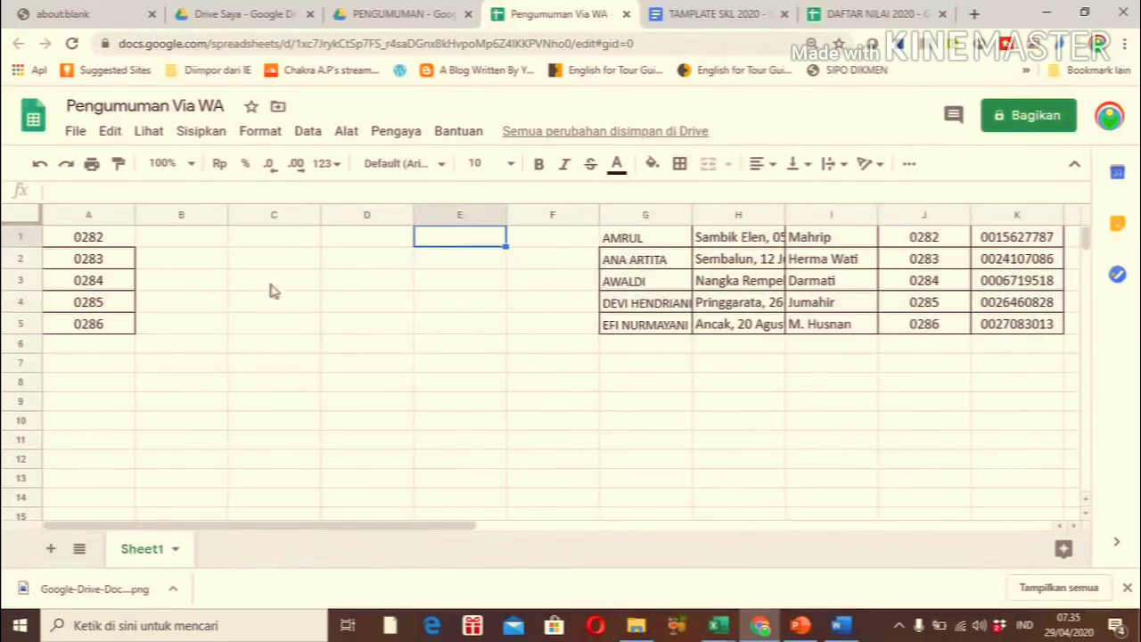
left_click(190, 241)
left_click(100, 242)
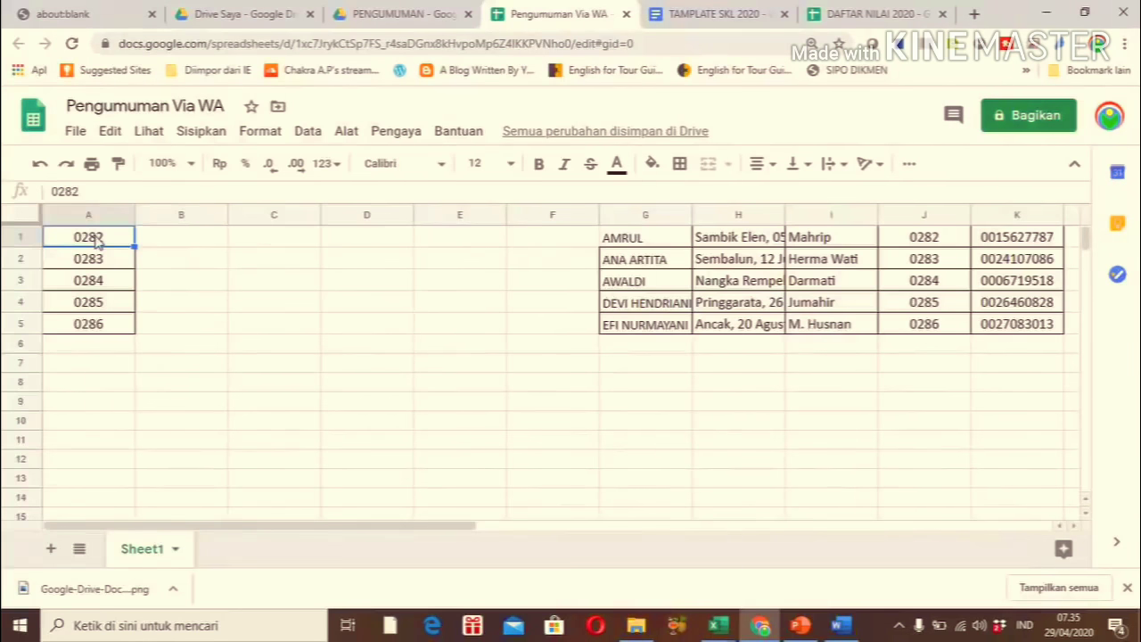
left_click(182, 247)
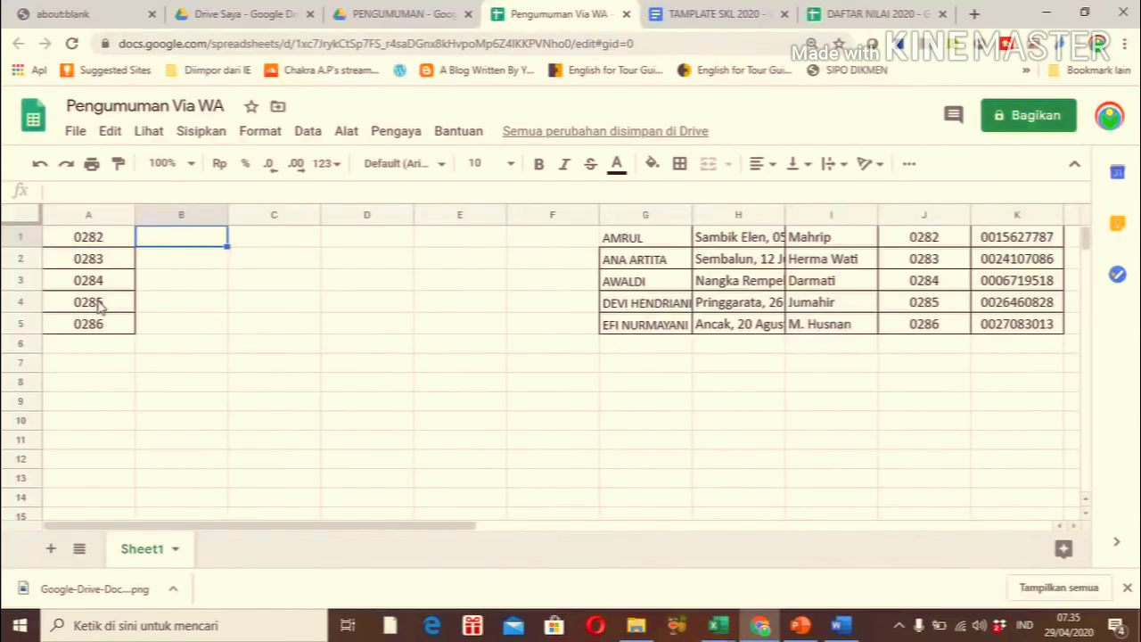
left_click(160, 258)
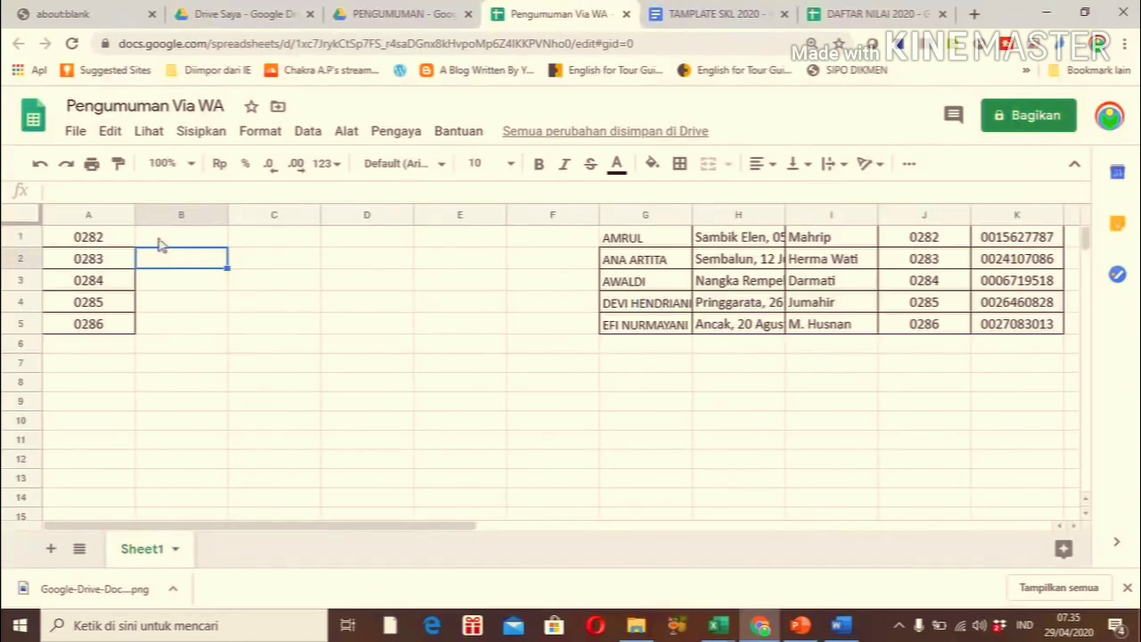
left_click(158, 239)
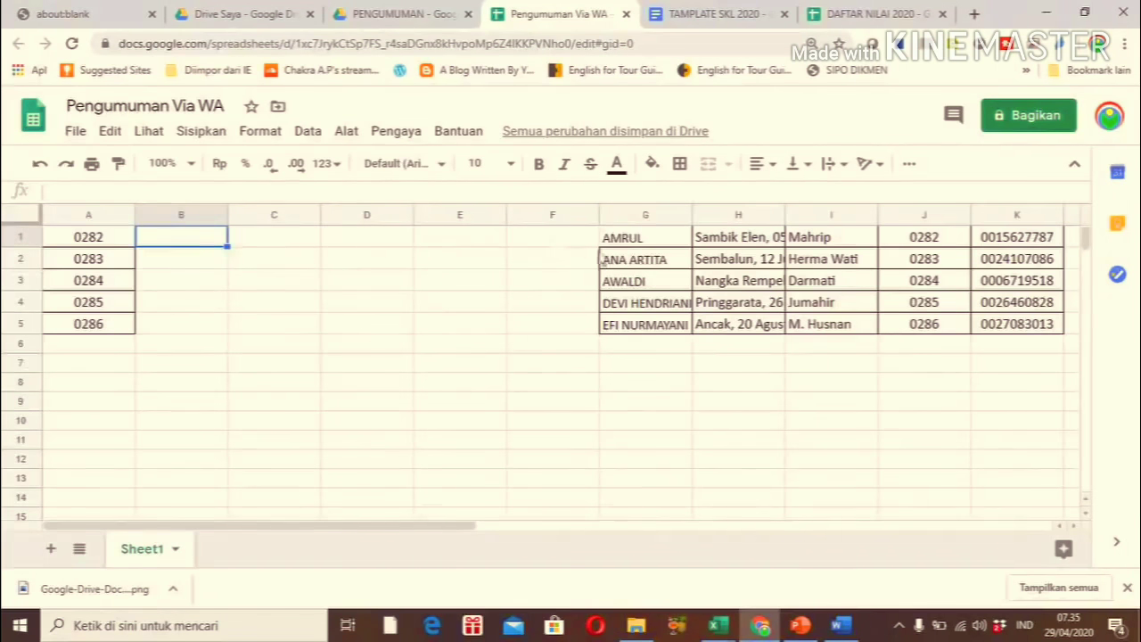
left_click(651, 247)
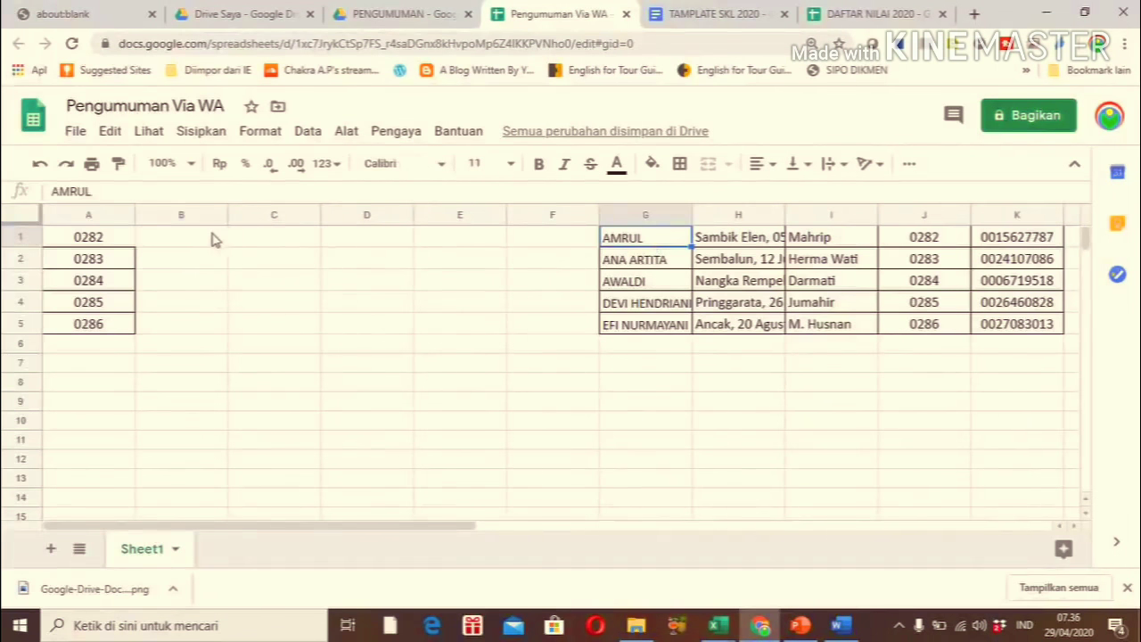
left_click(217, 238)
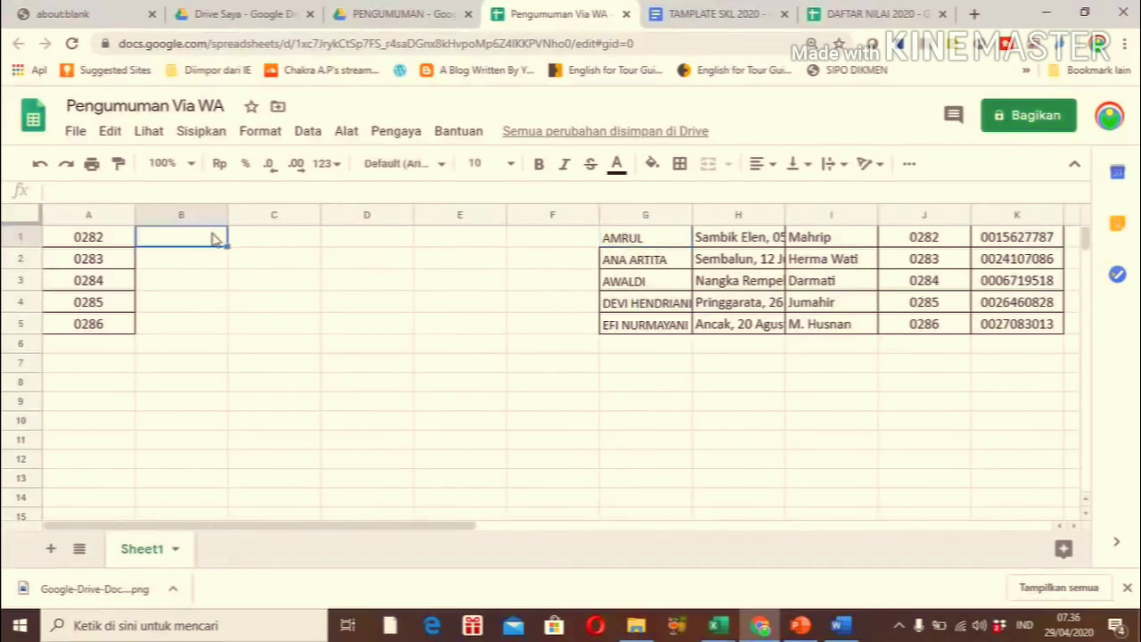
left_click(647, 249)
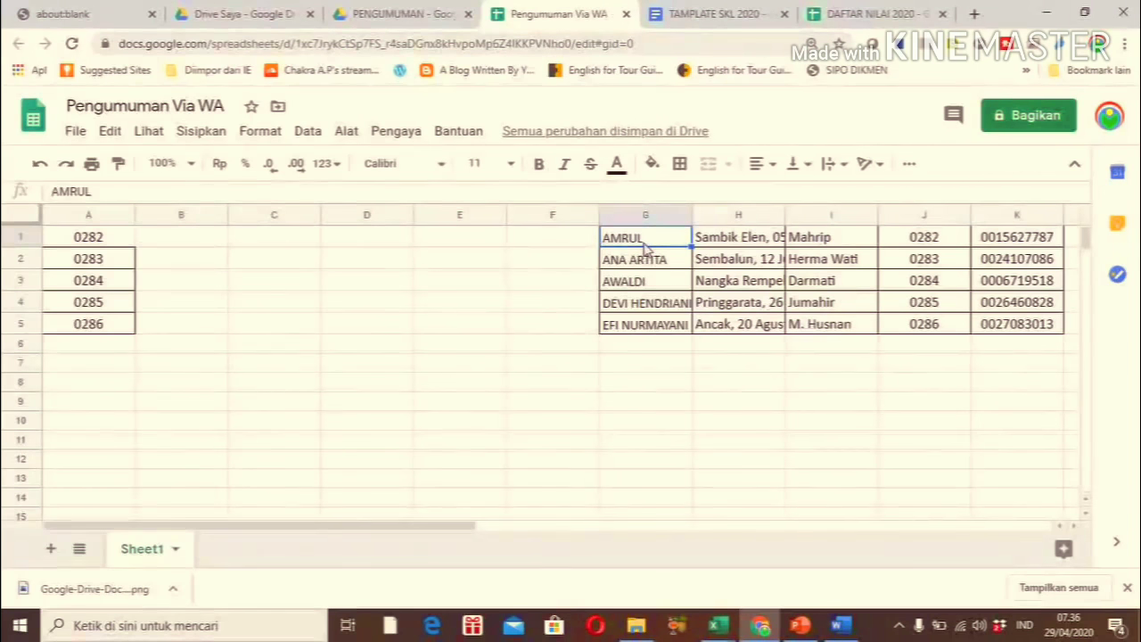
left_click(220, 237)
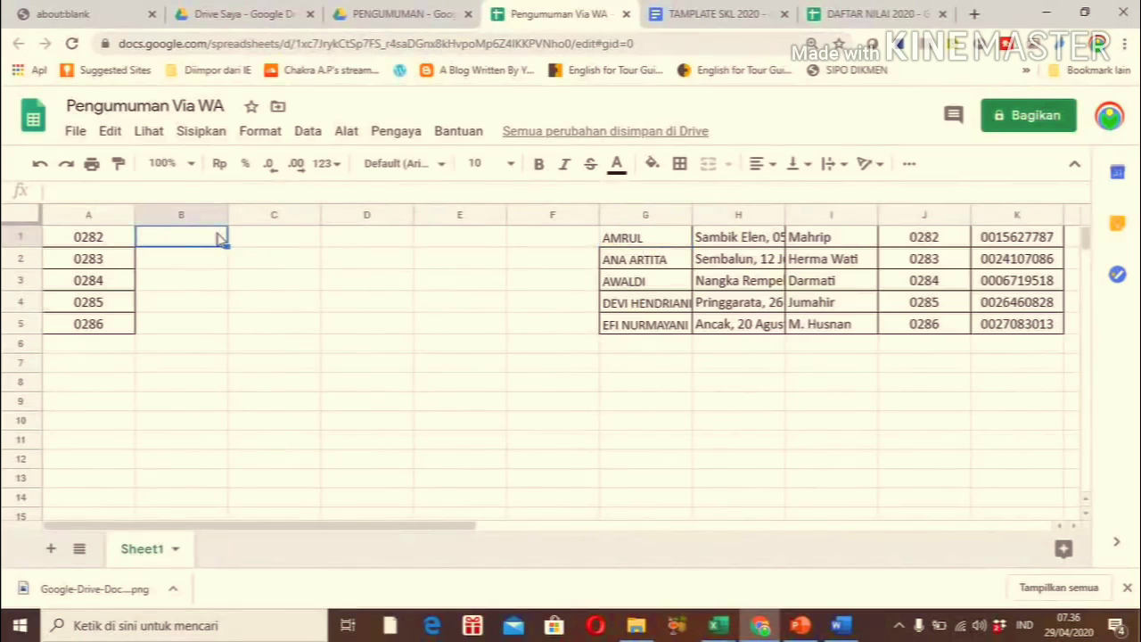
key("Right")
key("Right")
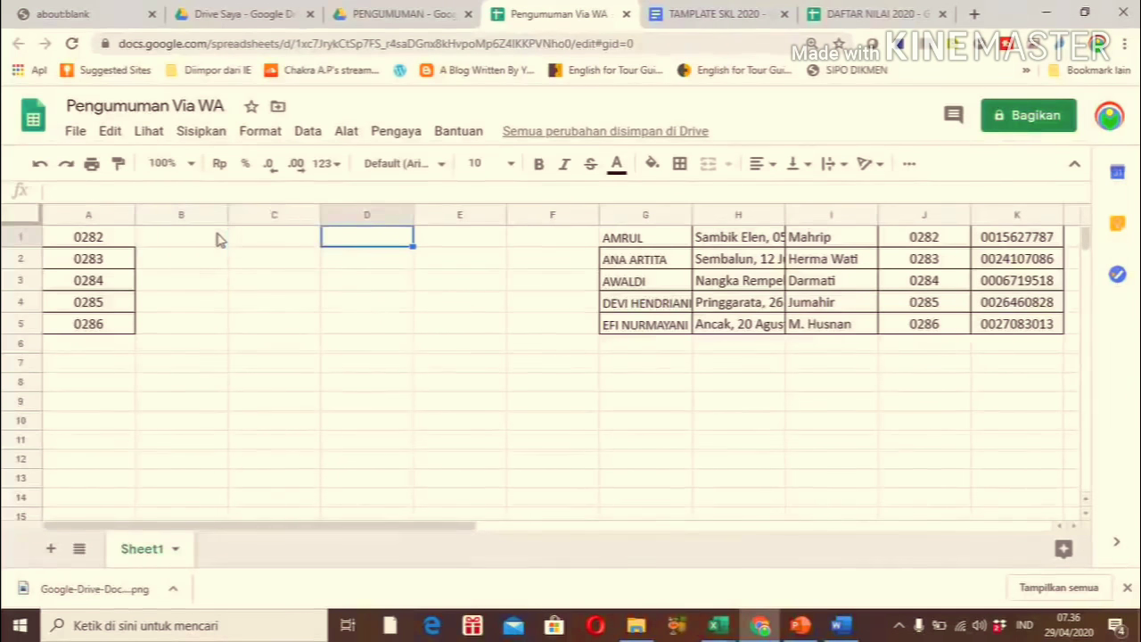
key("Left")
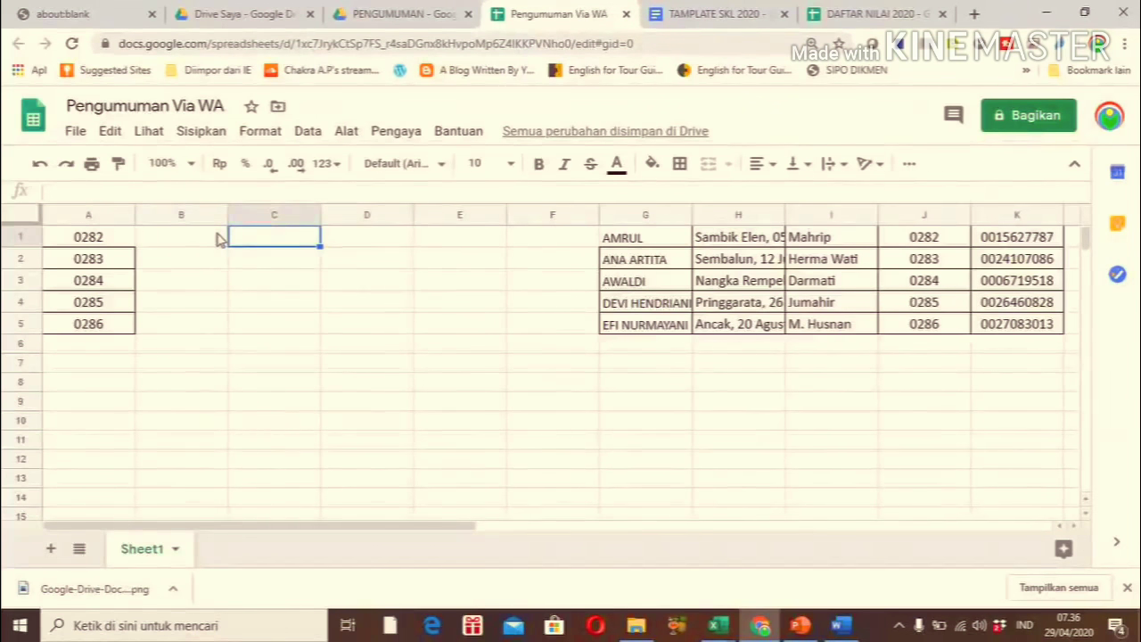
key("Right")
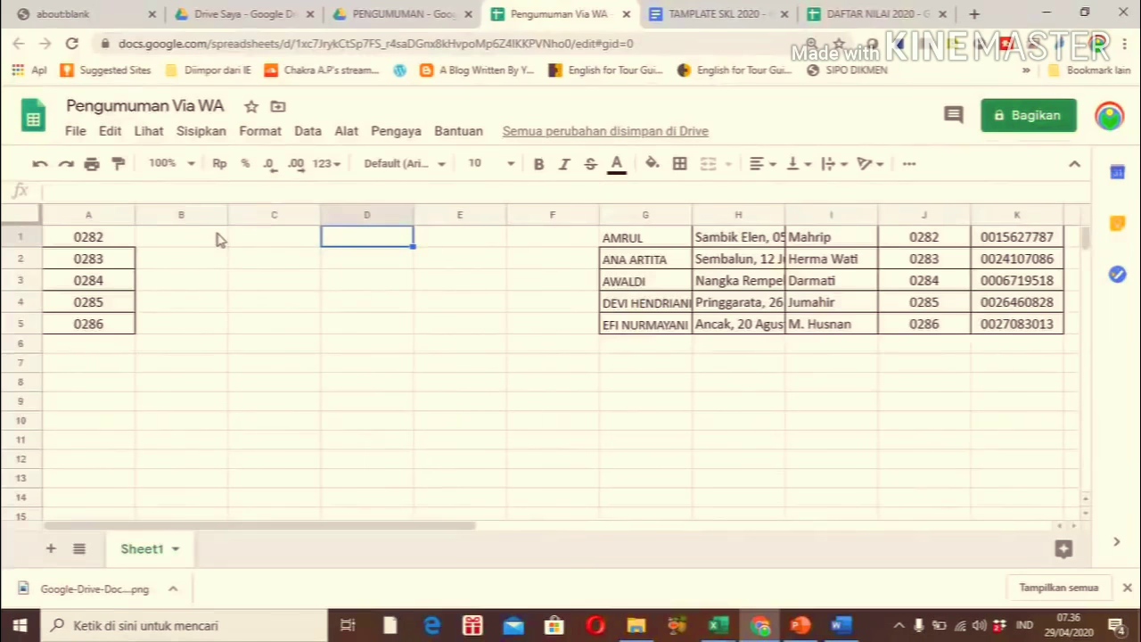
Enter the greeting 'SELAMAT. Ananda' in D1, then move to L1
type("S")
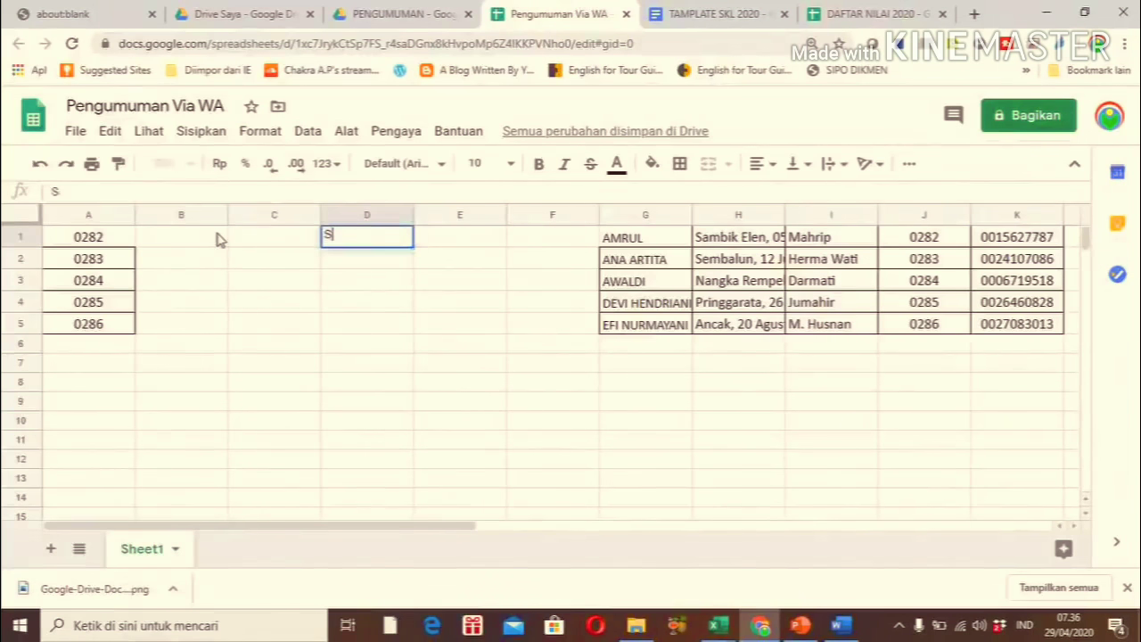
type("ELAMAT. ")
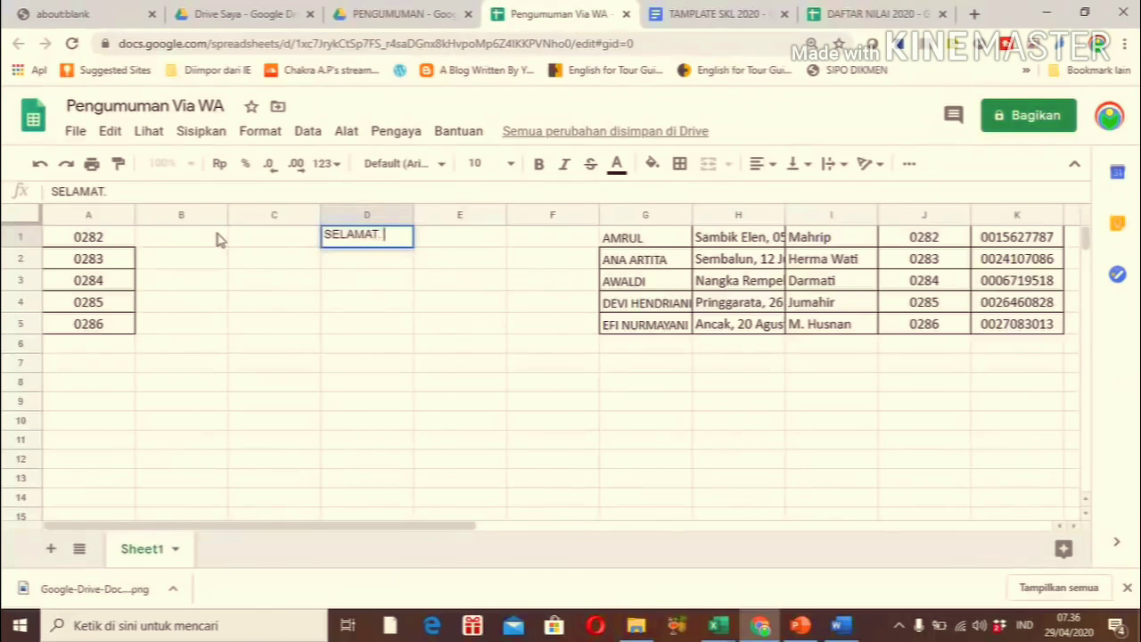
type("Ananda")
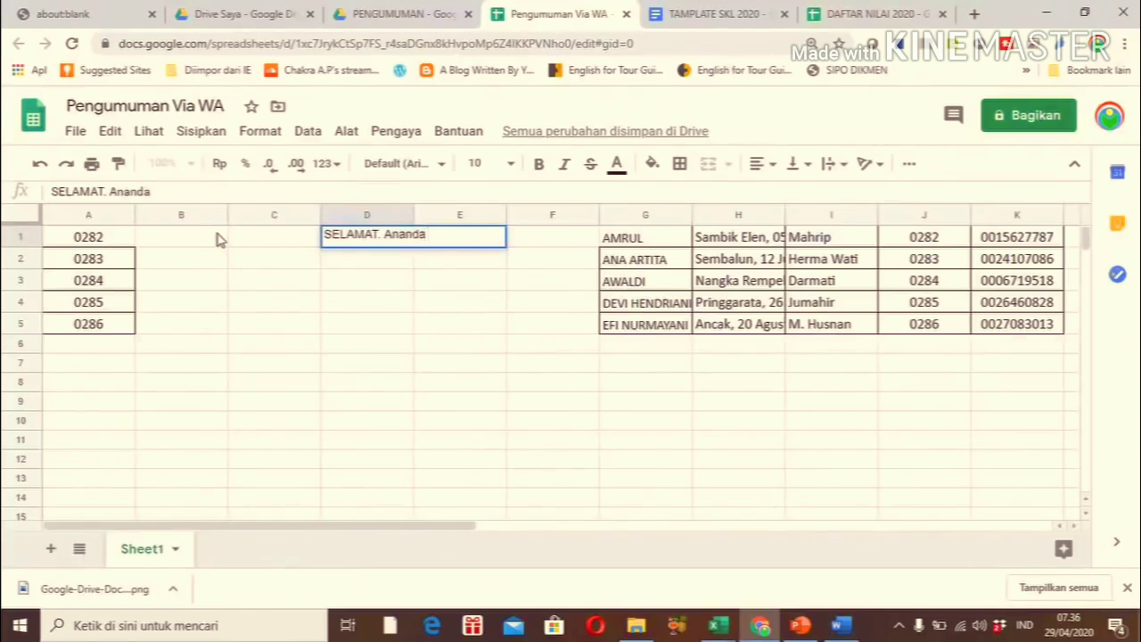
key("Return")
key("Up")
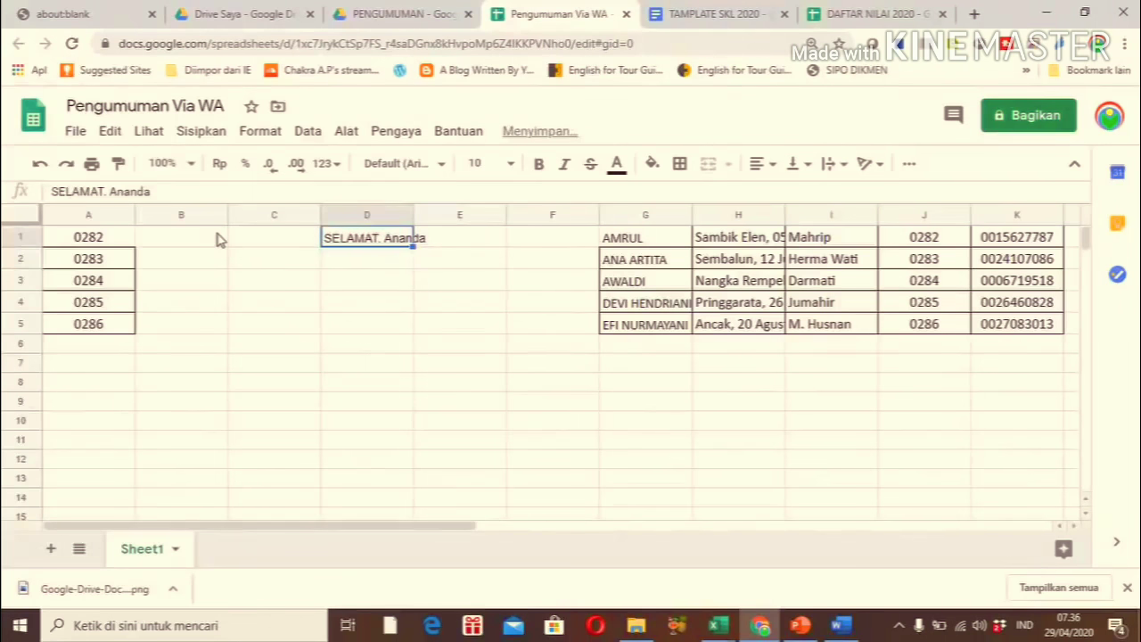
key("Right")
key("Right")
key("Right")
key("Right")
key("Right")
key("Right")
key("Right")
key("Right")
key("Right")
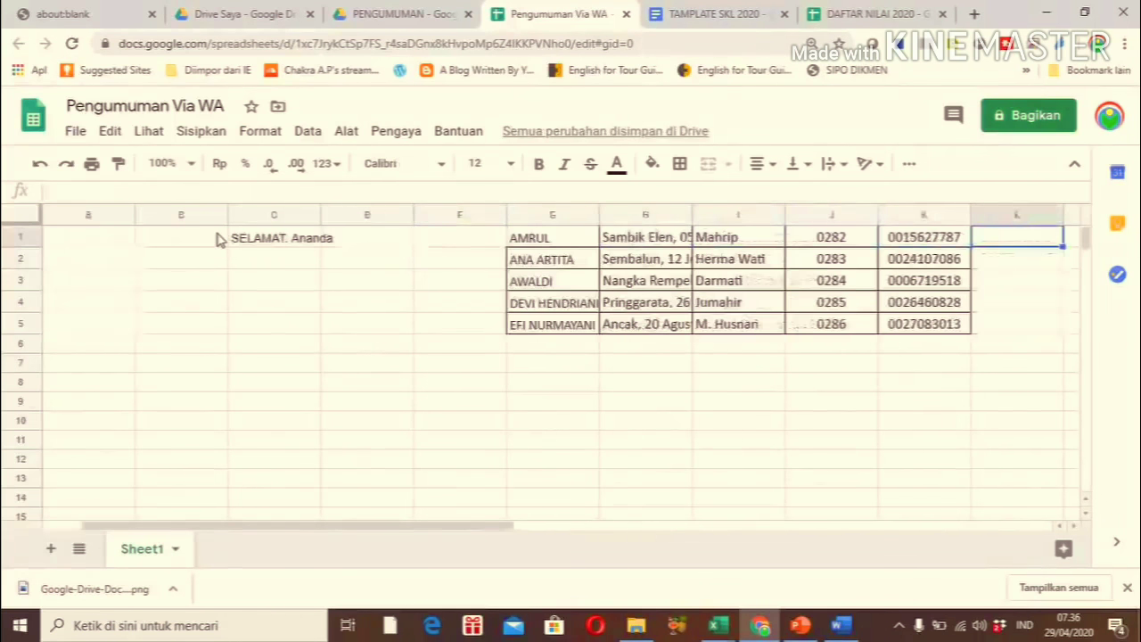
key("Left")
Type 'LULUS. Selanjutya unduh SKL dengan mengetik NISN yaitu' into L1, correcting typos
type("L")
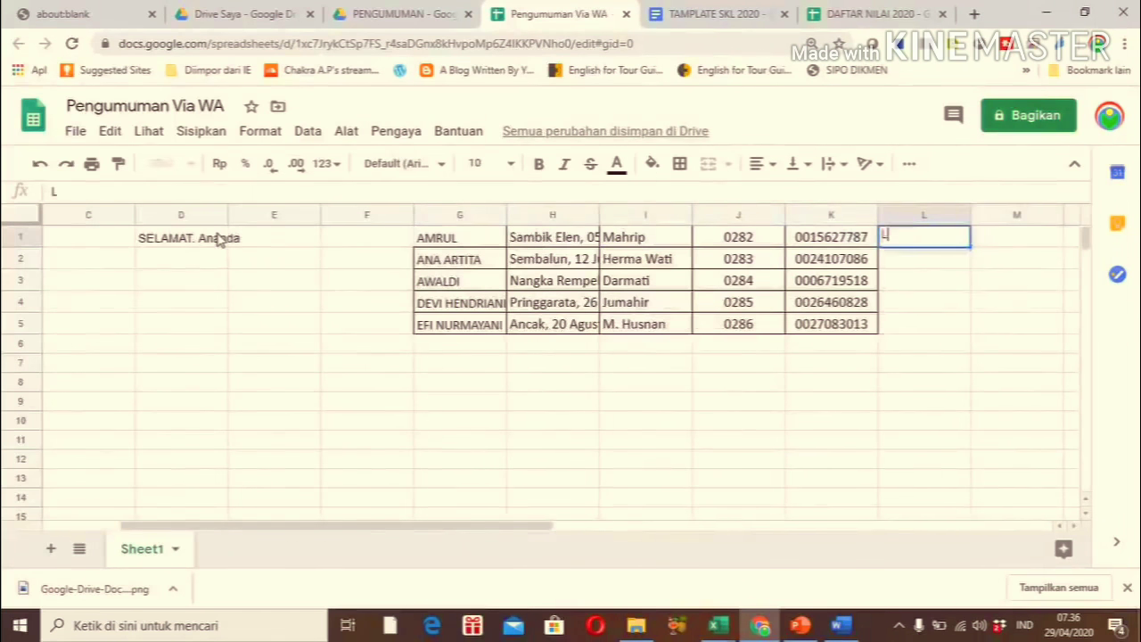
type("ULUS. S")
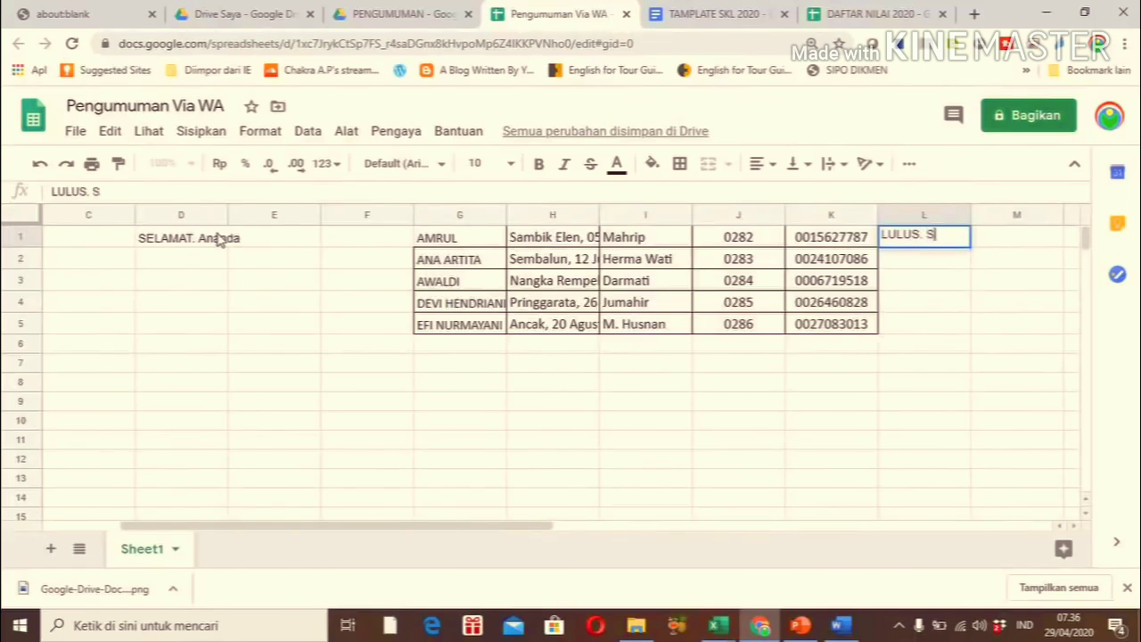
type("elanjutya unsuh")
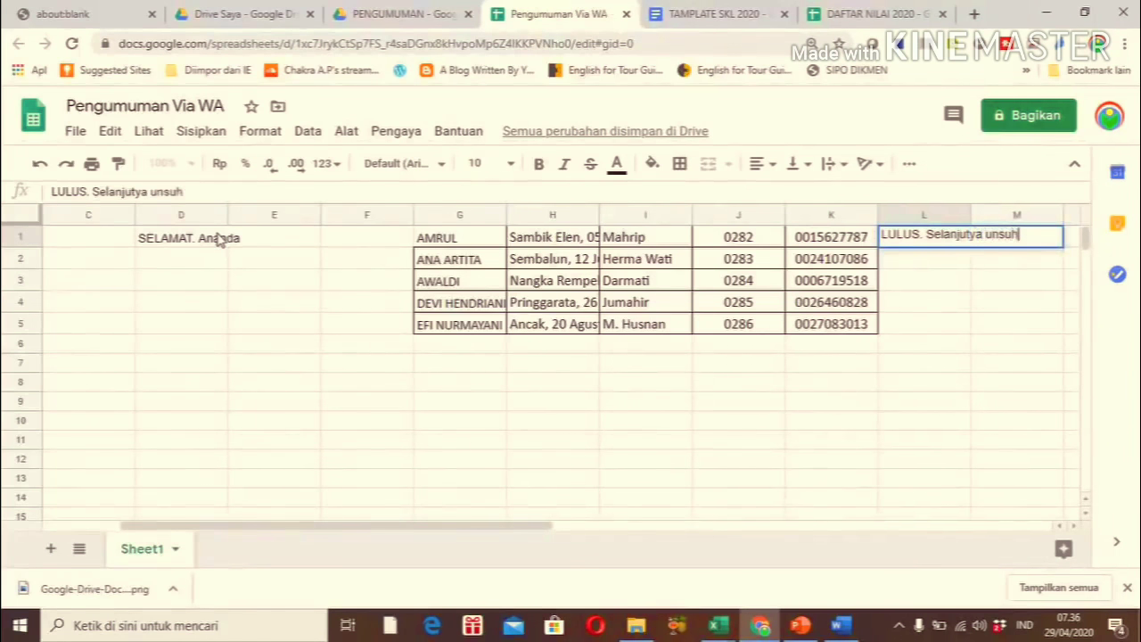
key("BackSpace")
key("BackSpace")
key("BackSpace")
type("duh SKL")
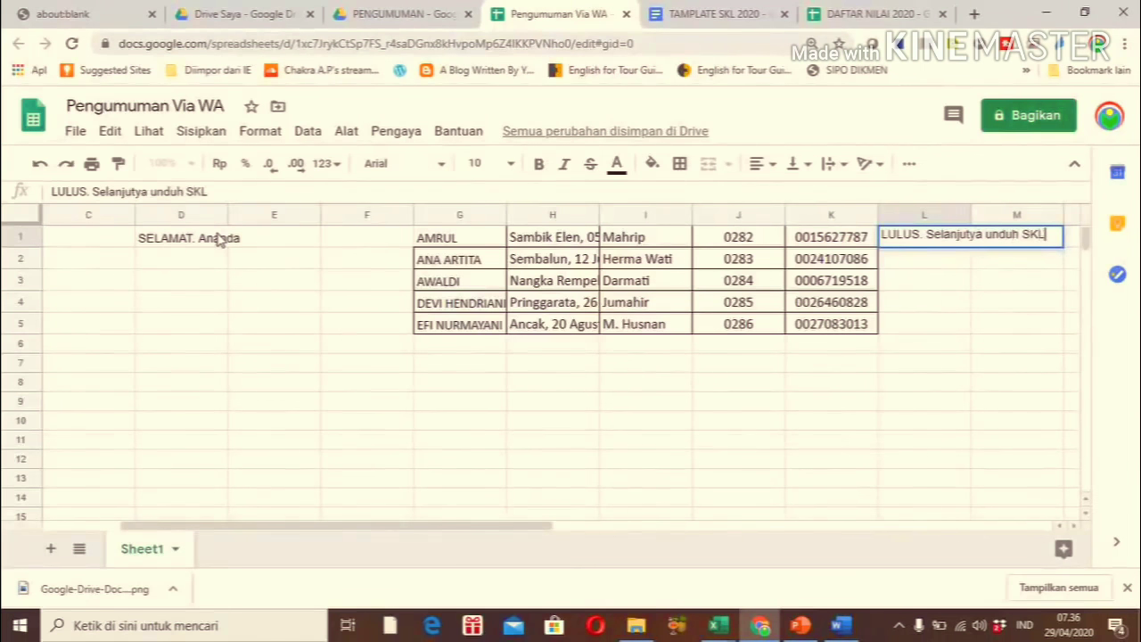
type(" den")
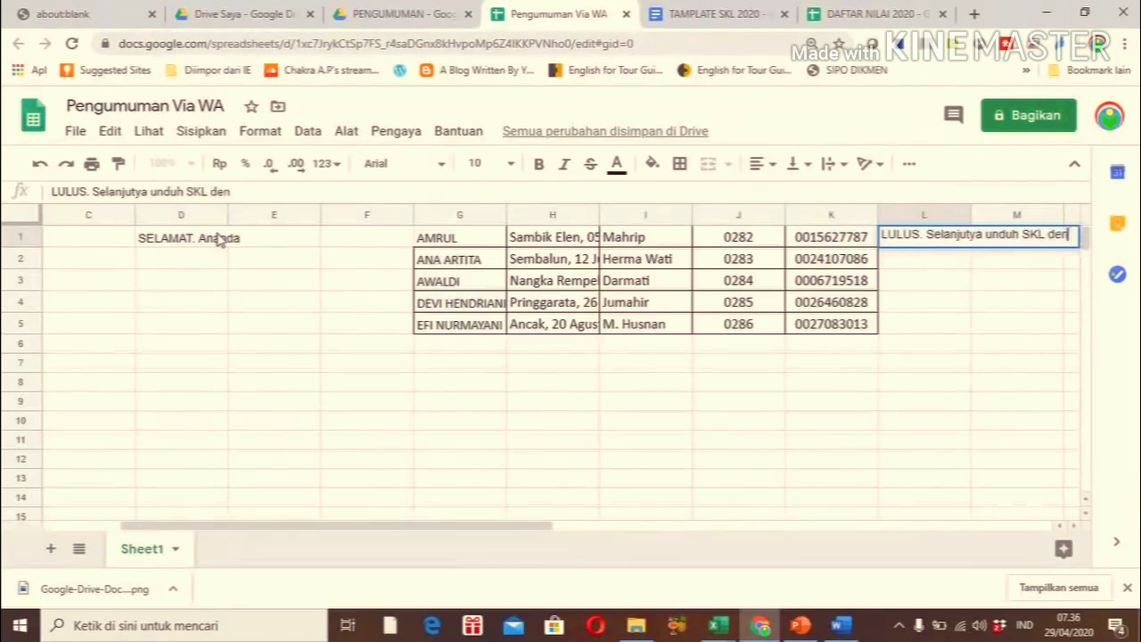
type("gan m")
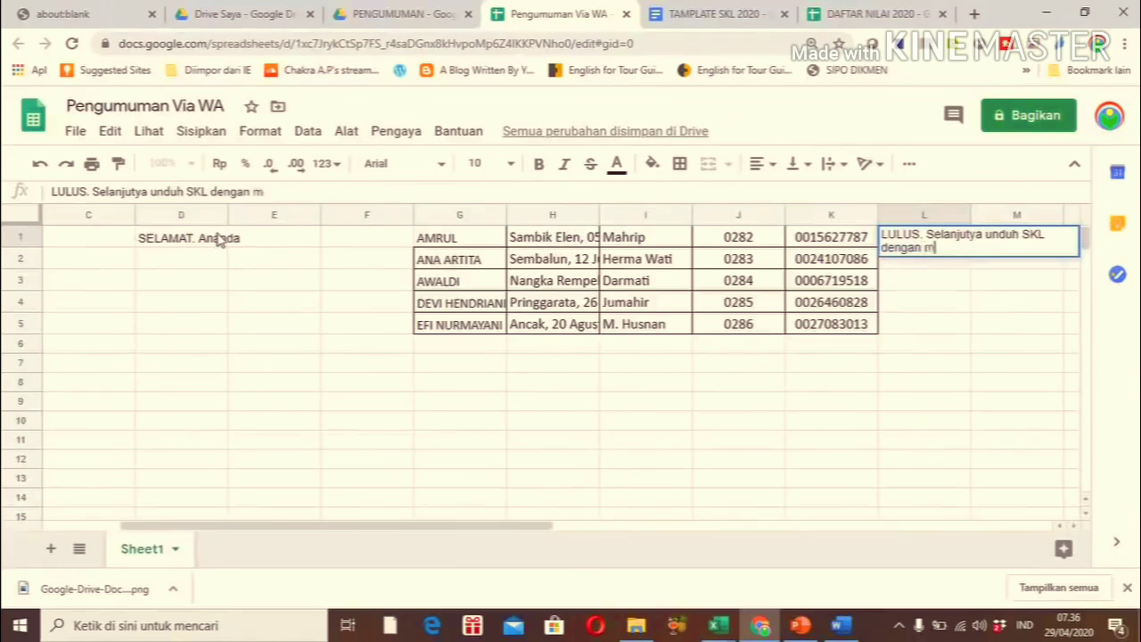
type("engetik NISn")
key("BackSpace")
type("N ya")
type("ij")
key("BackSpace")
type("tu")
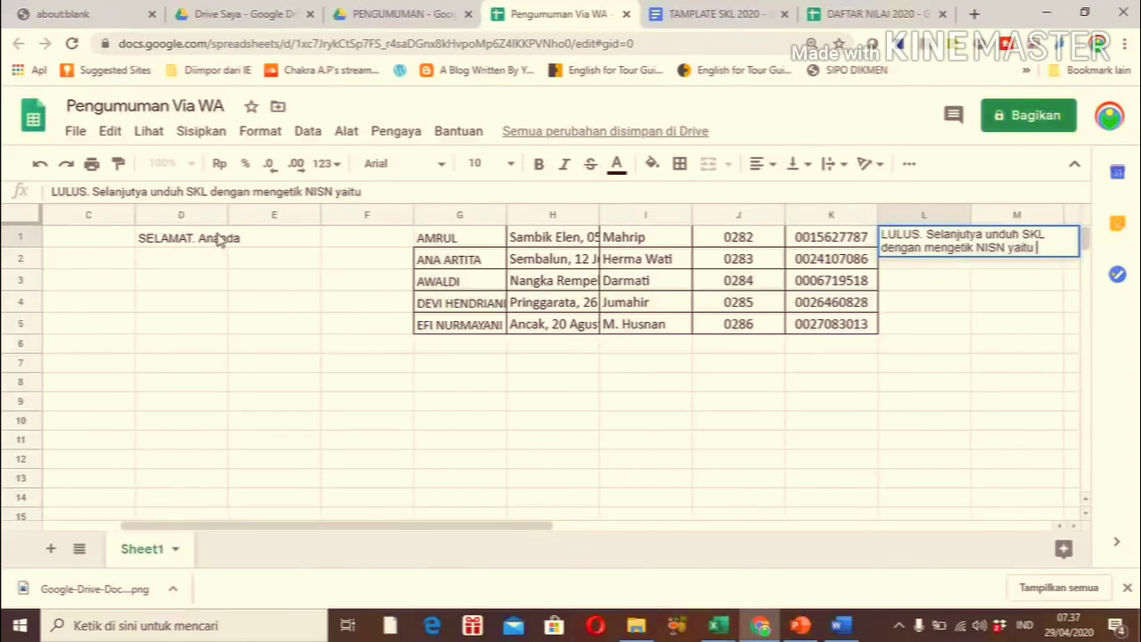
key("Return")
key("Up")
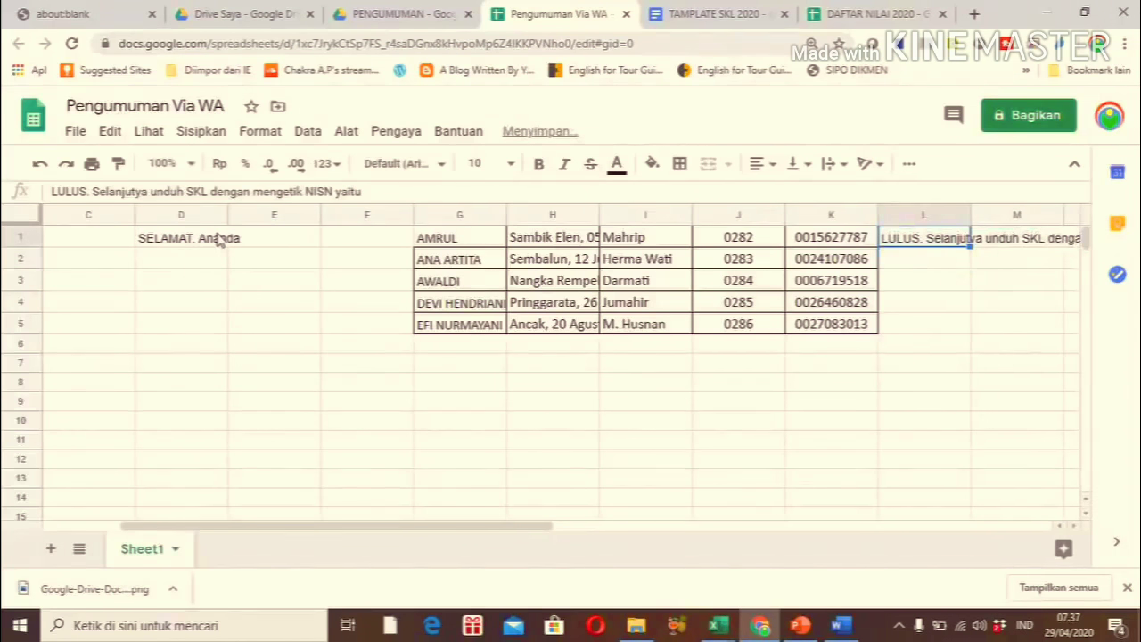
key("Left")
key("Left")
key("Left")
key("Left")
key("Left")
key("Left")
key("Left")
key("Left")
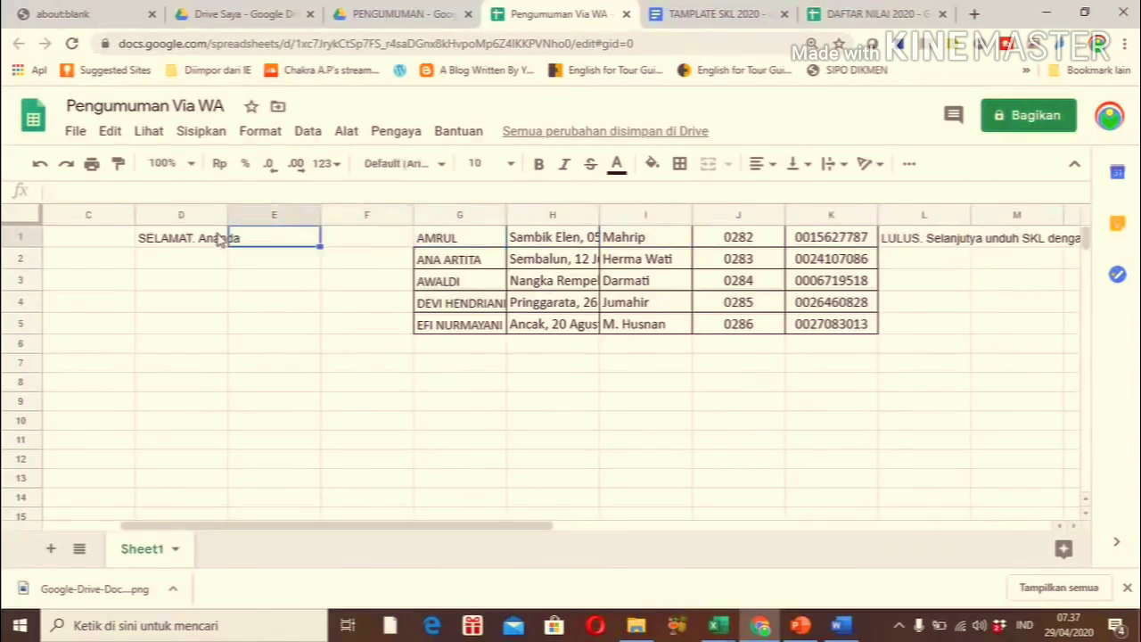
key("Right")
key("Right")
key("Right")
key("Right")
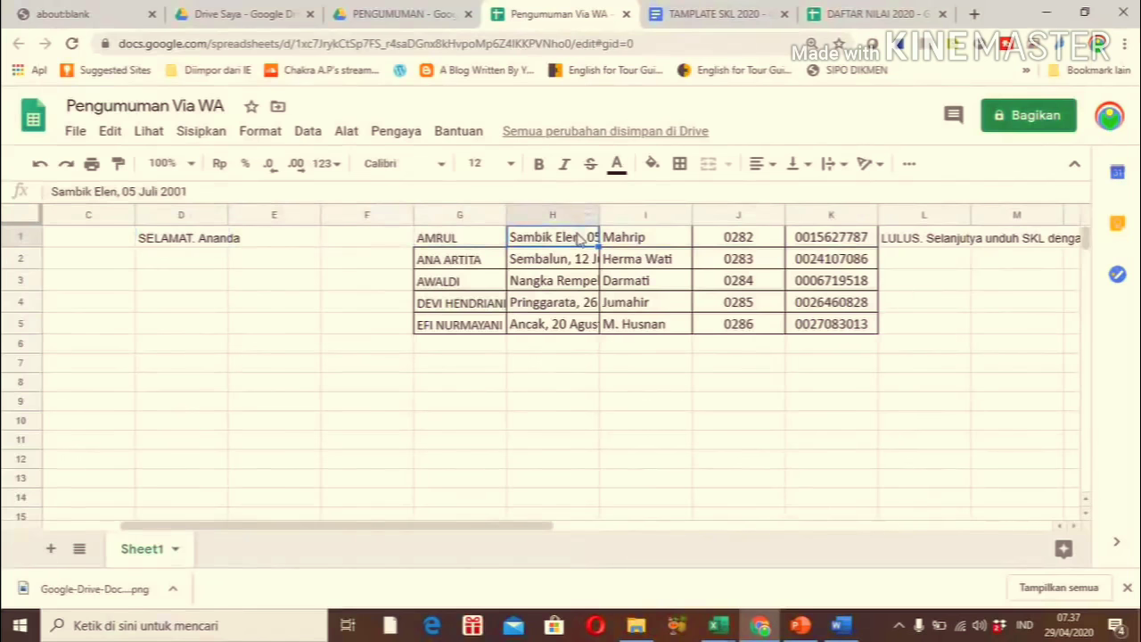
Delete columns H–I (birth details and parents) via Edit, then move back to column C
key("shift+Right")
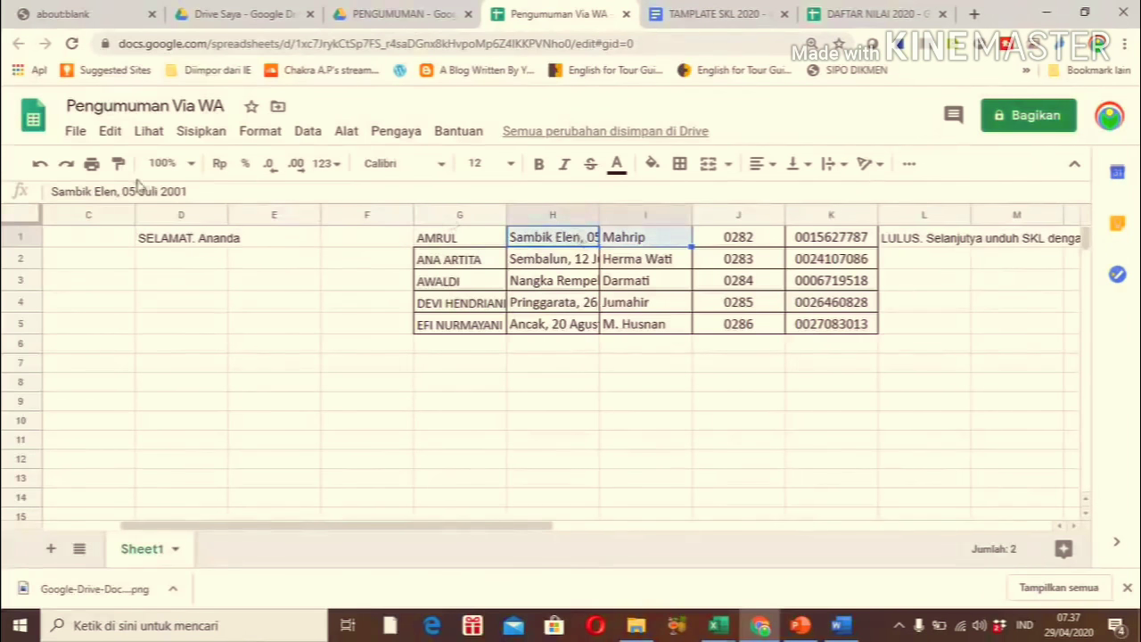
left_click(109, 131)
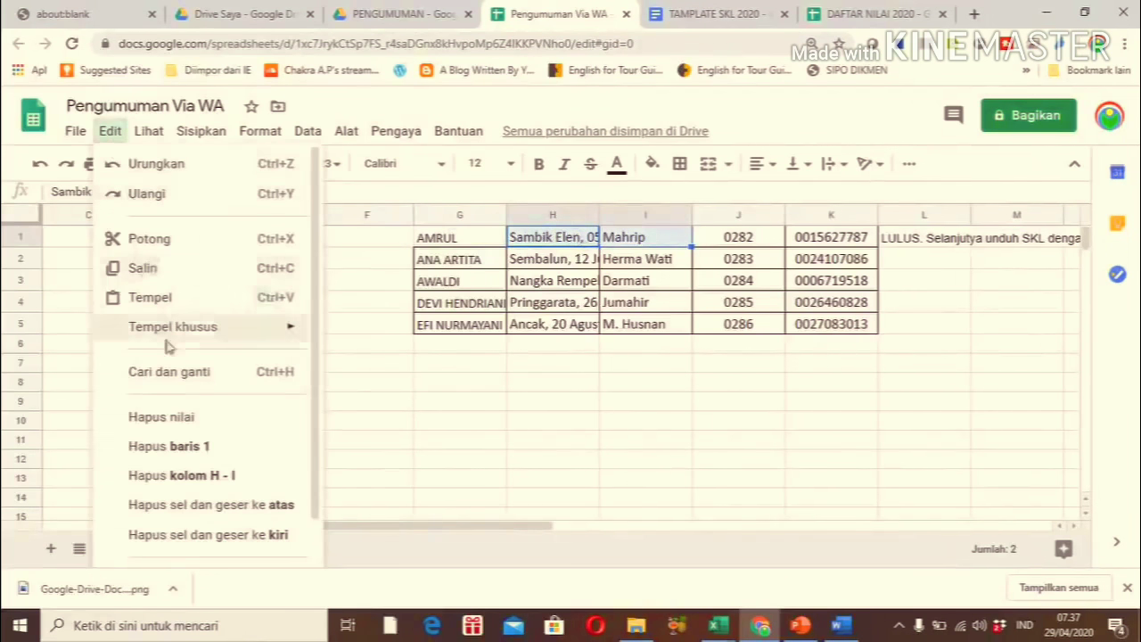
left_click(195, 487)
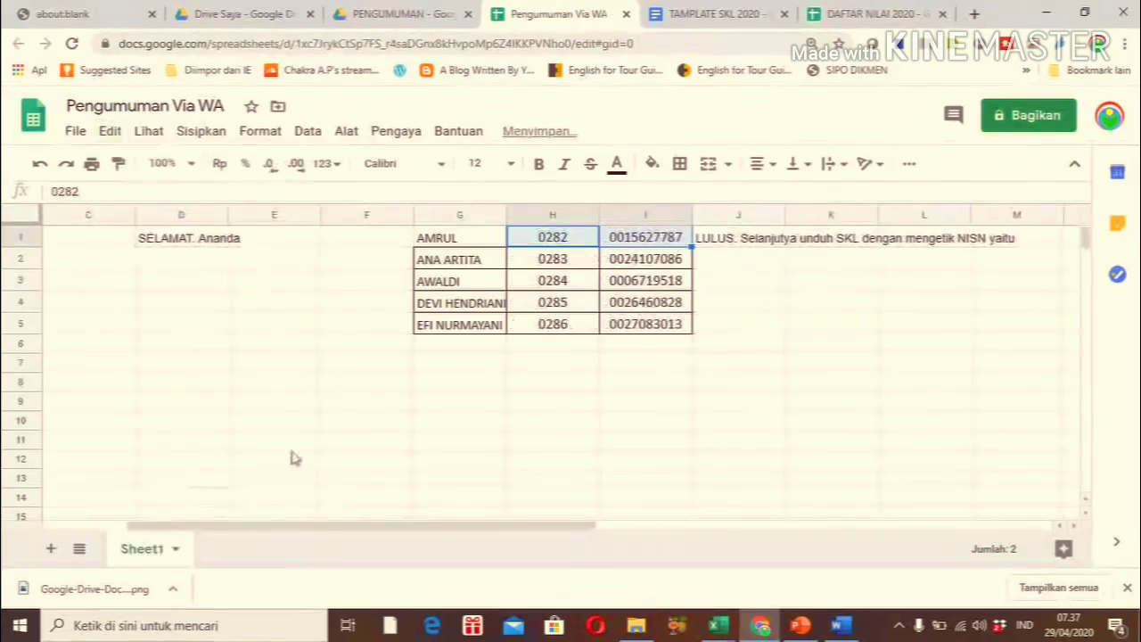
left_click(563, 422)
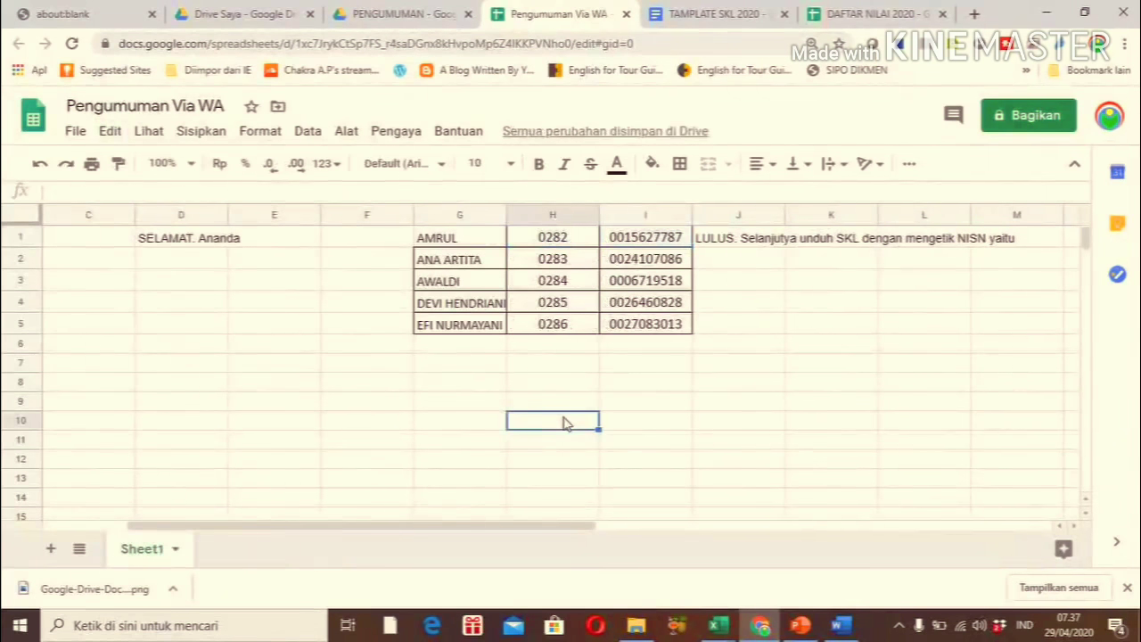
left_click(196, 250)
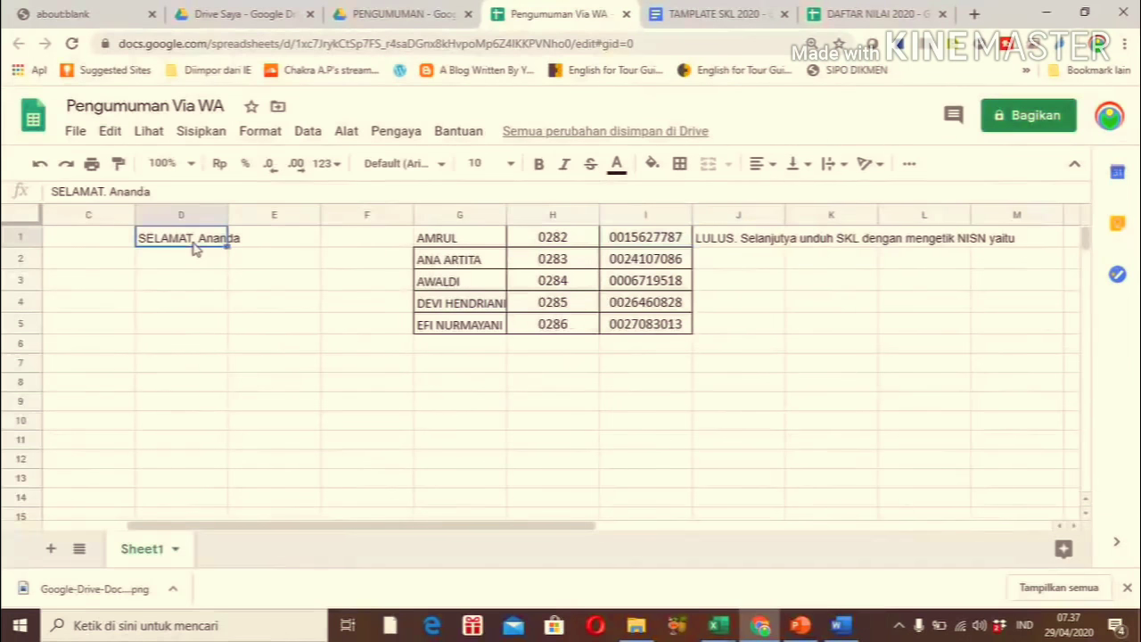
left_click(101, 235)
key("Left")
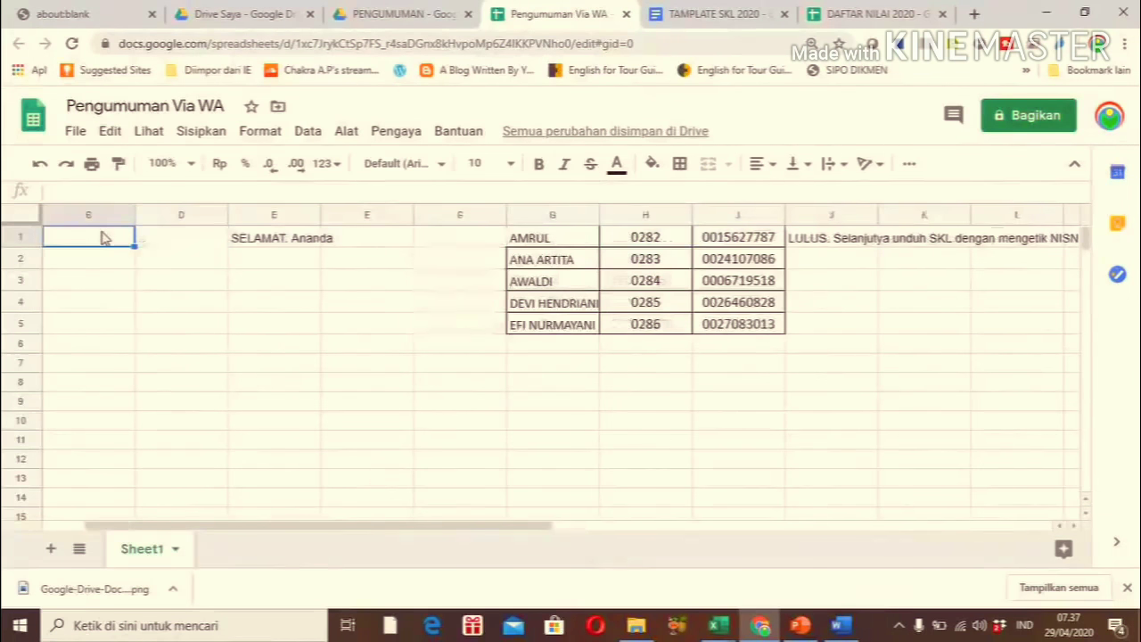
key("Left")
key("Right")
key("Right")
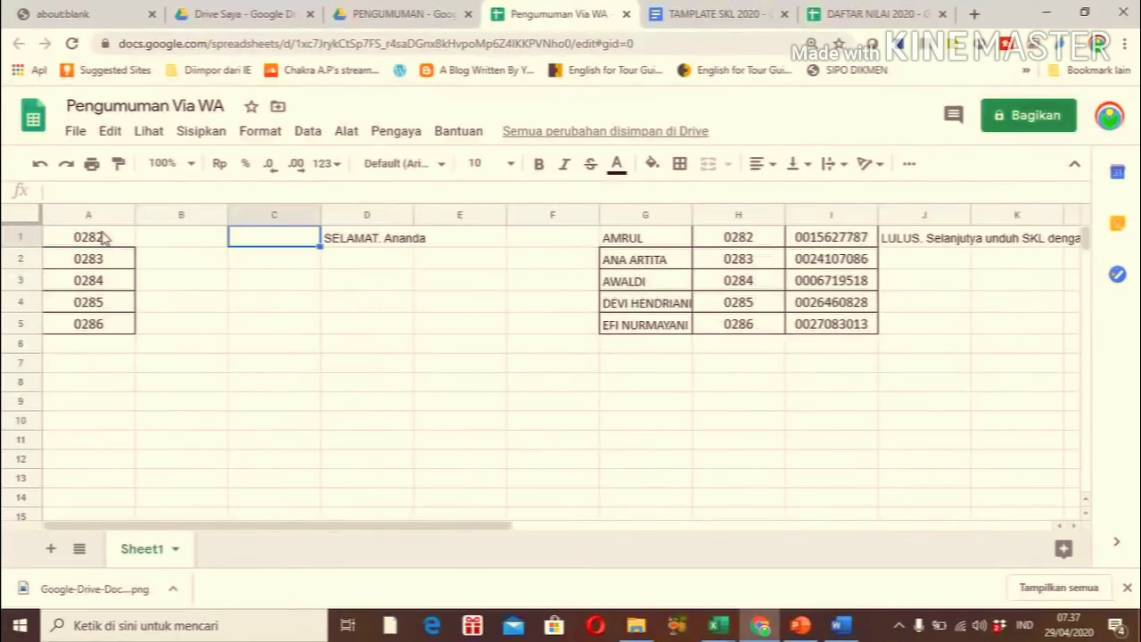
Start a formula in B1 joining the greeting in D1 with the student name in G1
type("=")
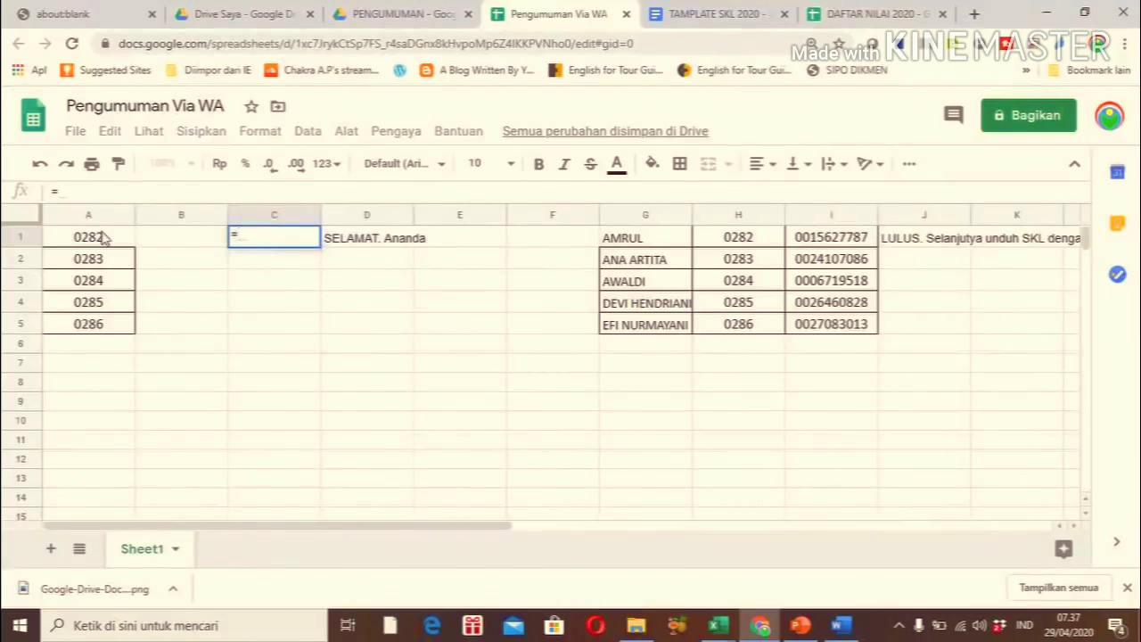
key("BackSpace")
key("Left")
type("=")
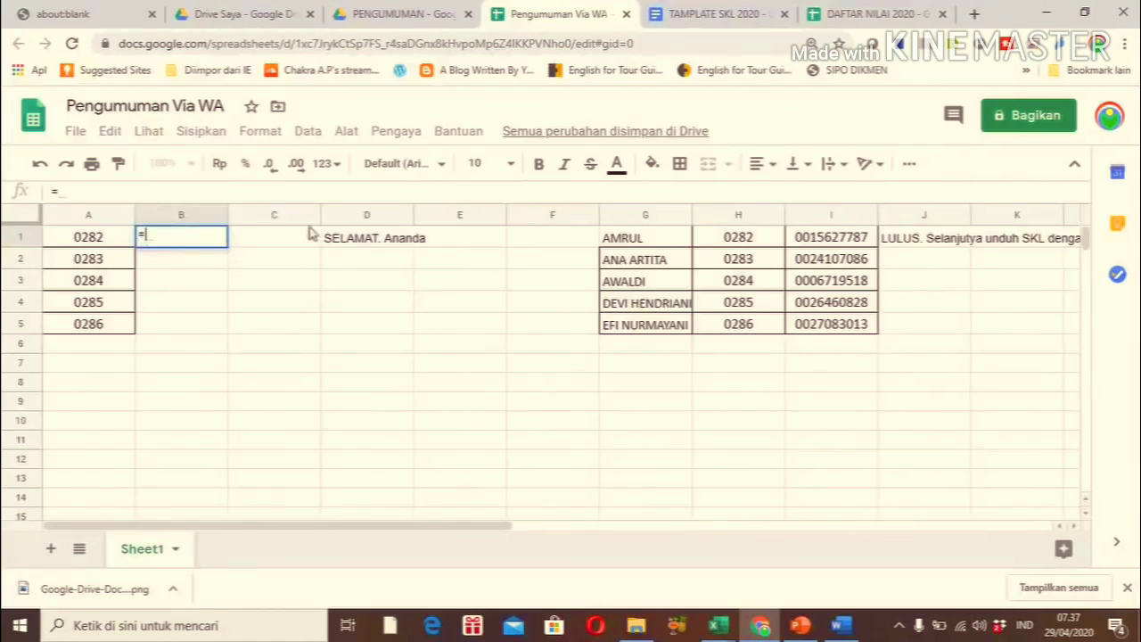
left_click(346, 241)
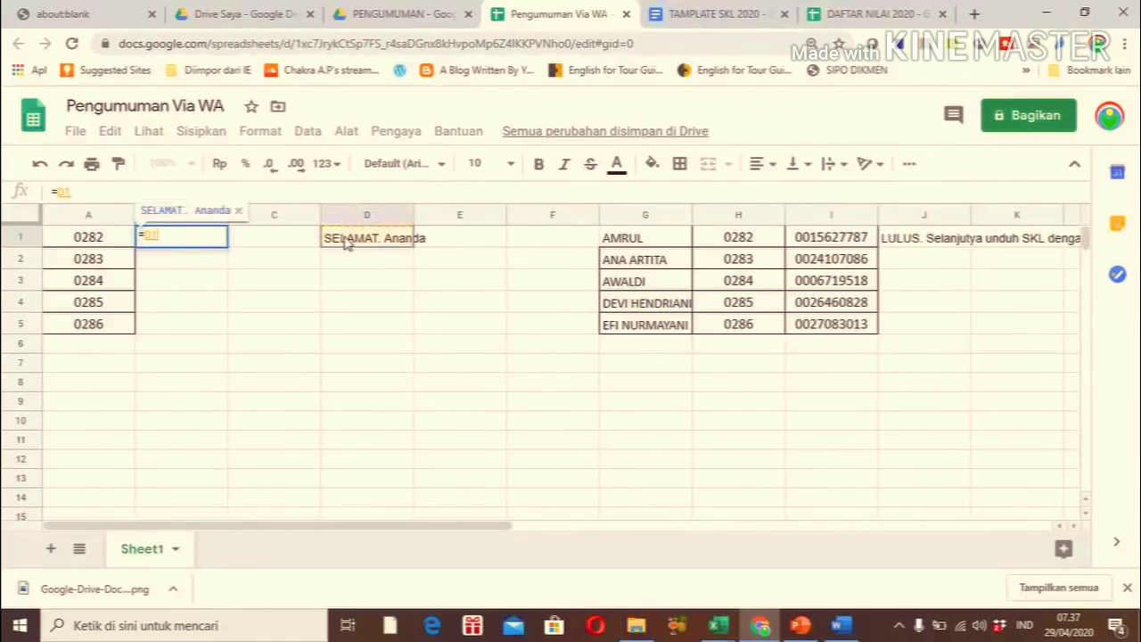
type("&")
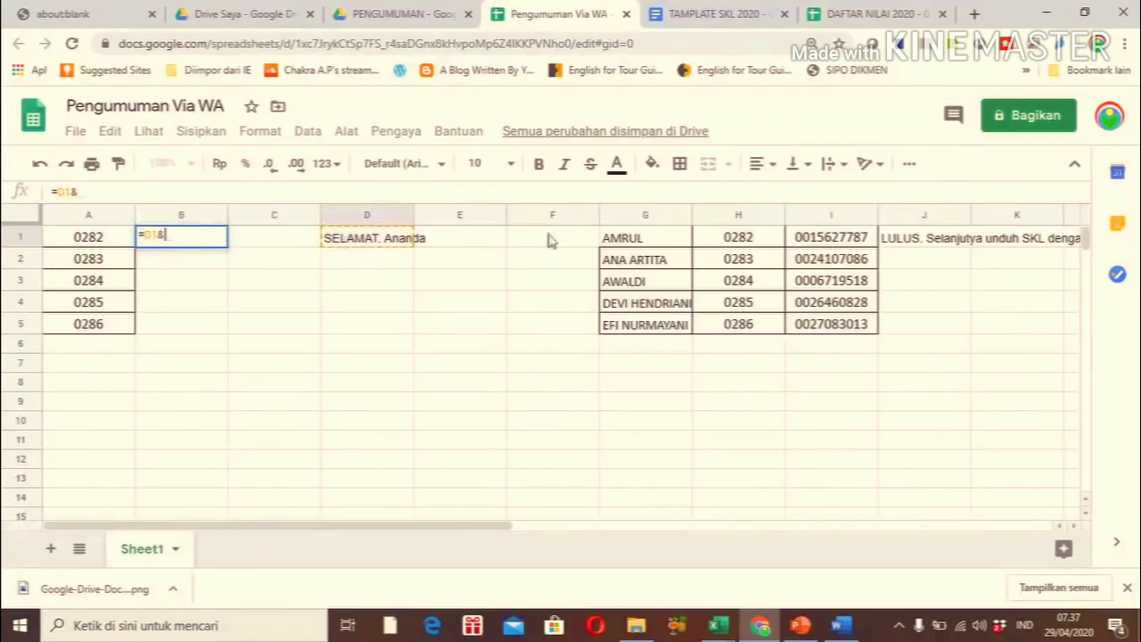
left_click(626, 245)
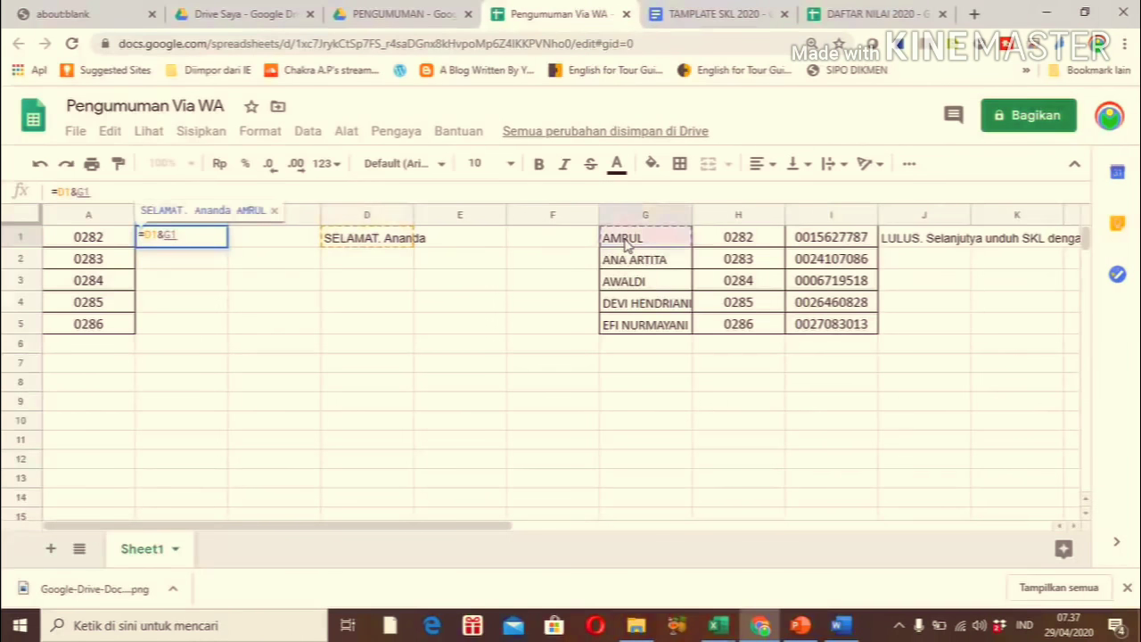
Append the announcement text J1 and NISN I1 to complete =D1&G1&J1&I1, then auto-fit column B
type("&")
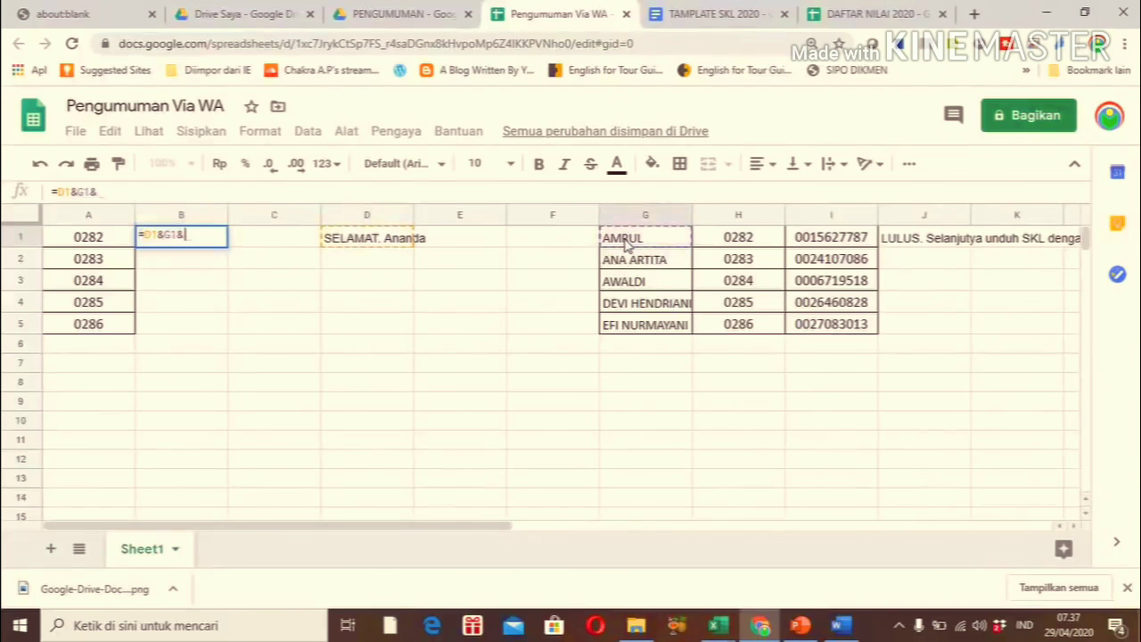
left_click(918, 246)
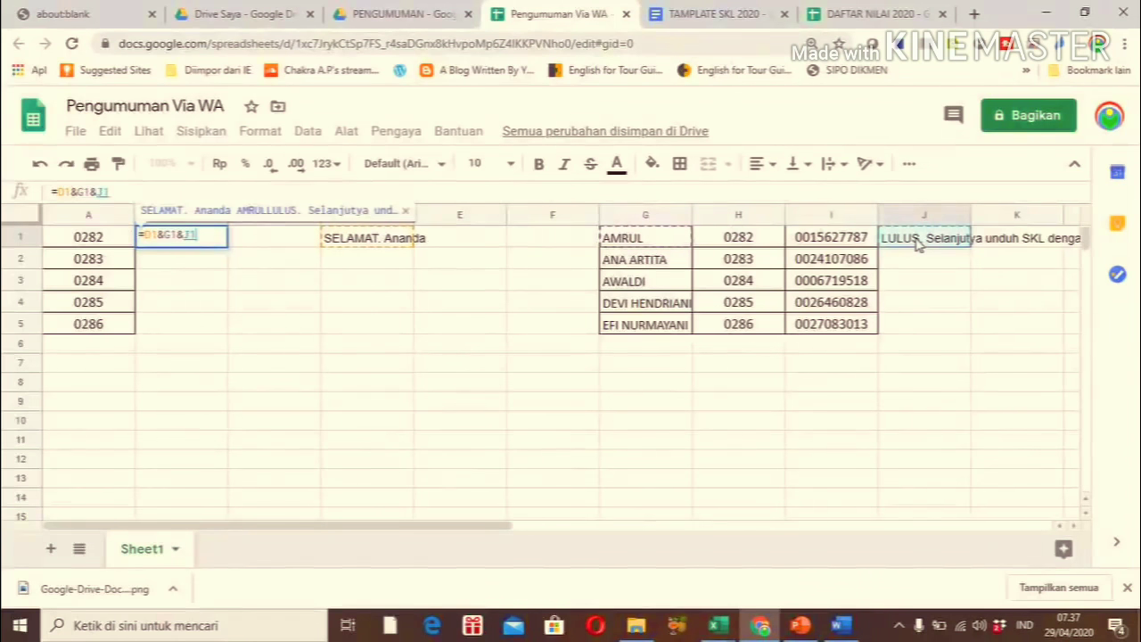
type("&")
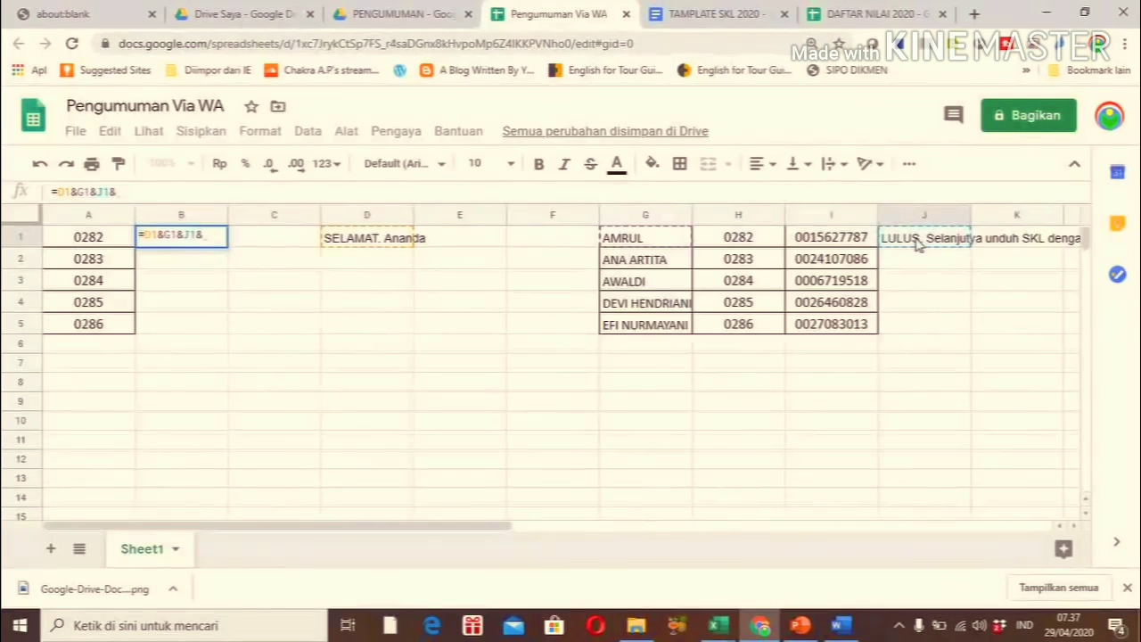
left_click(829, 239)
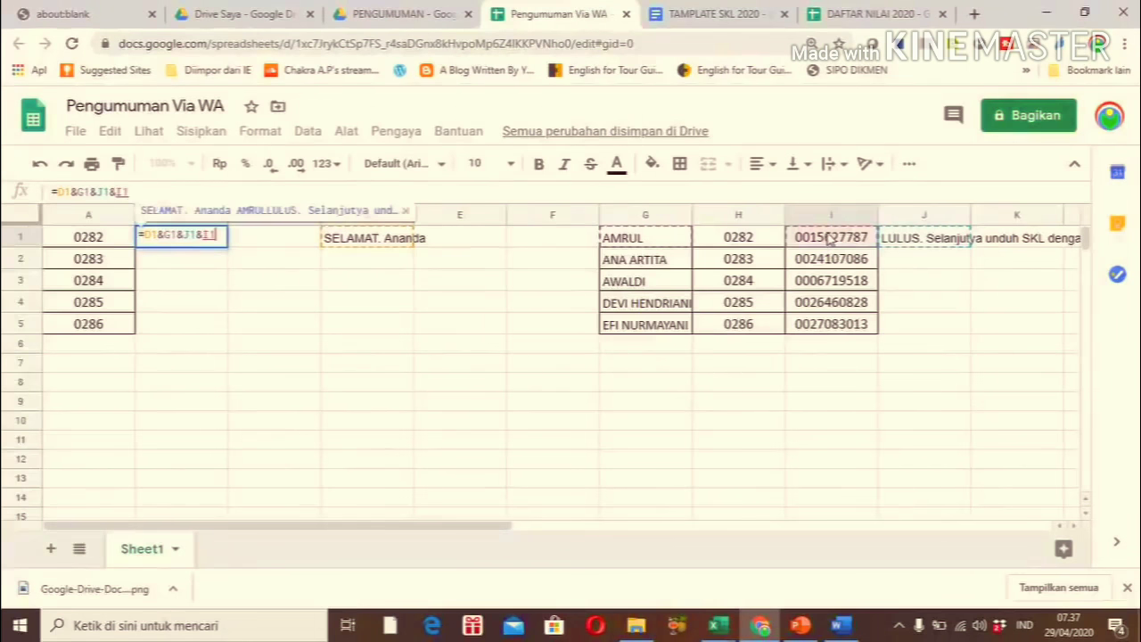
key("Return")
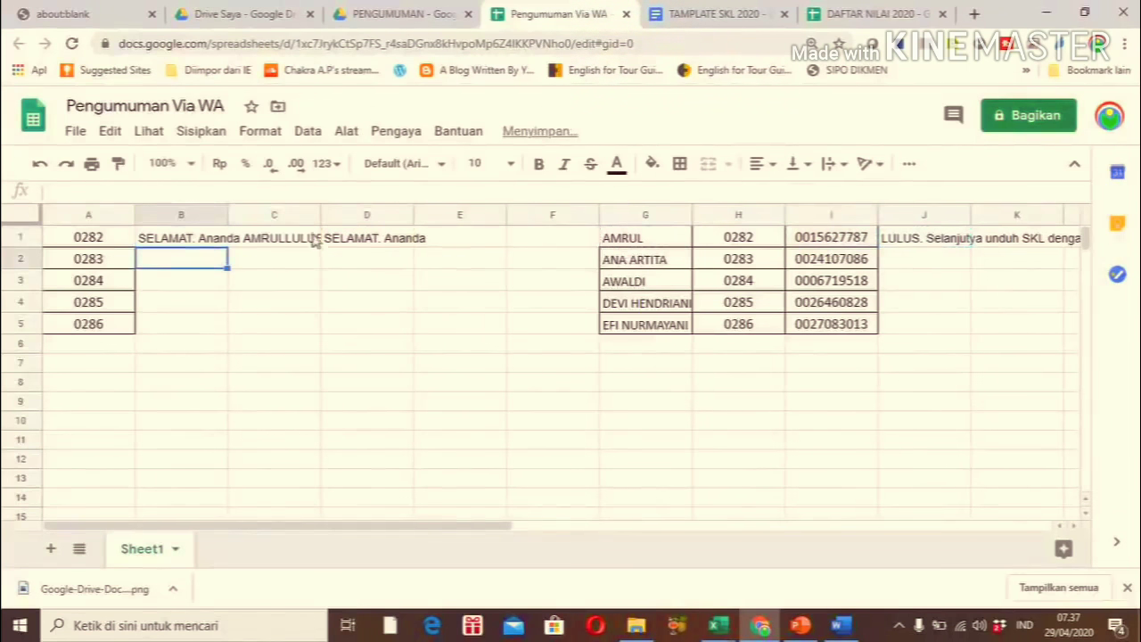
double_click(227, 214)
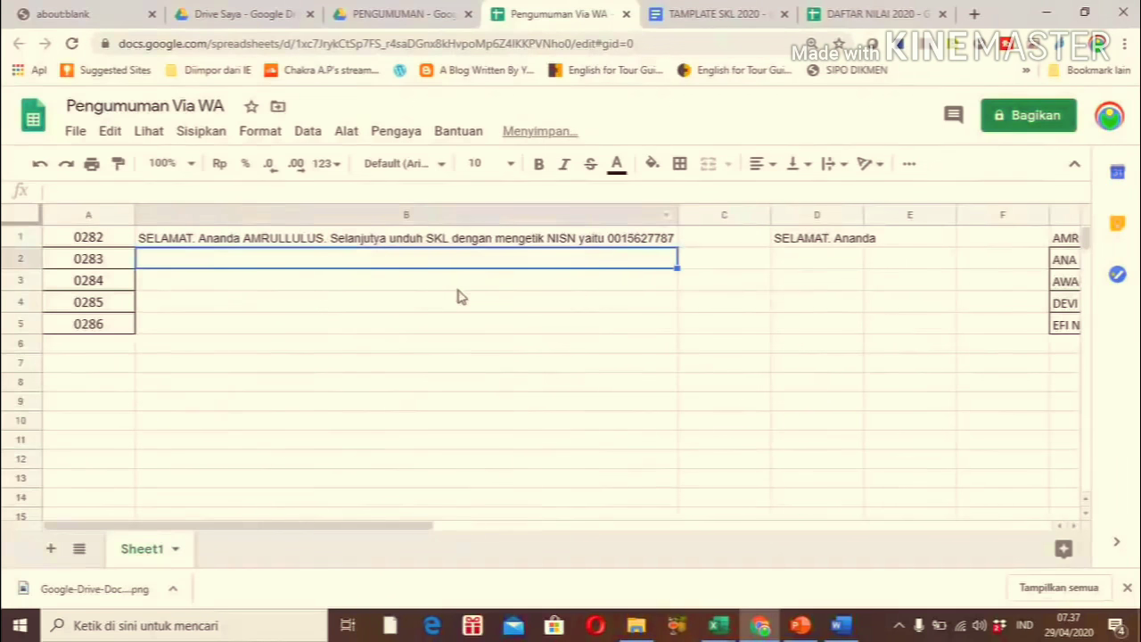
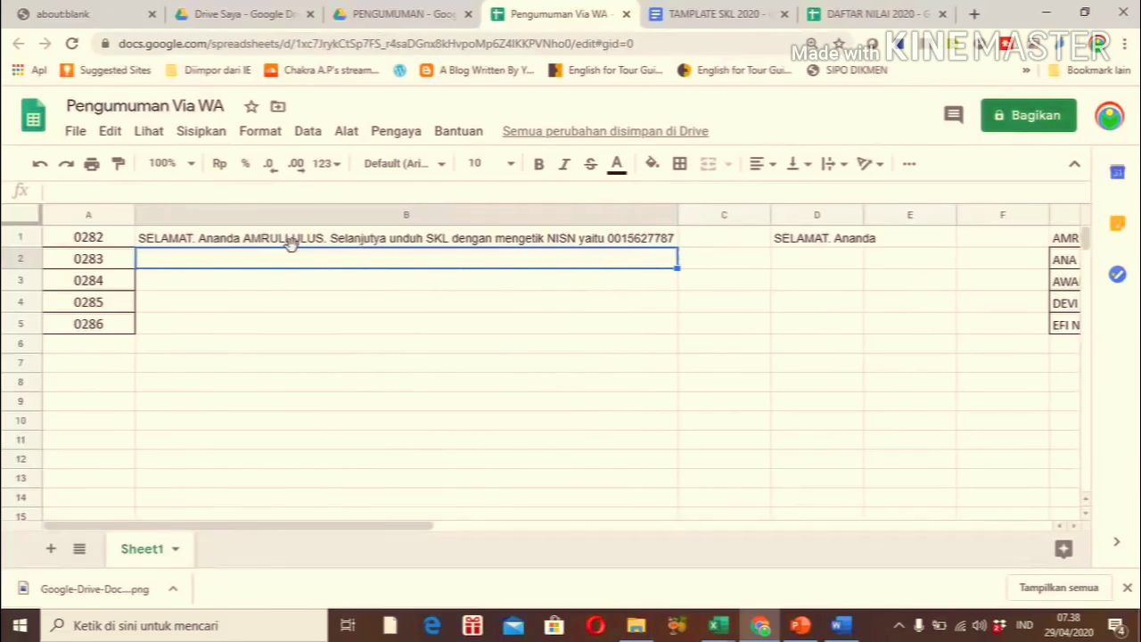
Add a leading space before LULUS in J1, then check B1's combined message
key("Right")
key("Right")
key("Right")
key("Right")
key("Right")
key("Right")
key("Right")
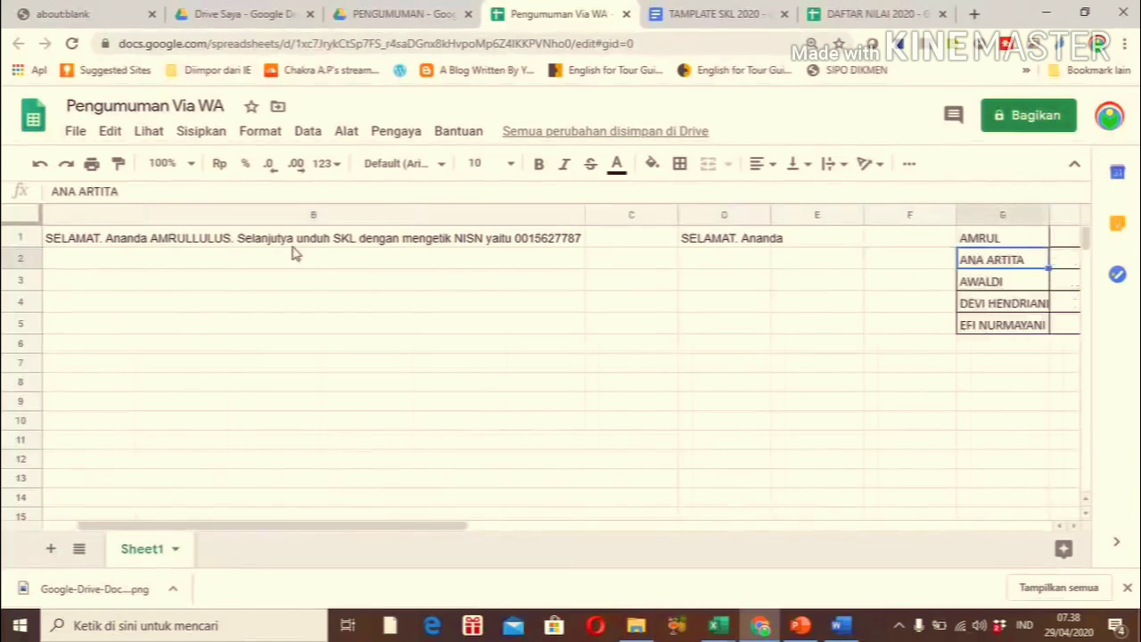
key("Up")
key("Right")
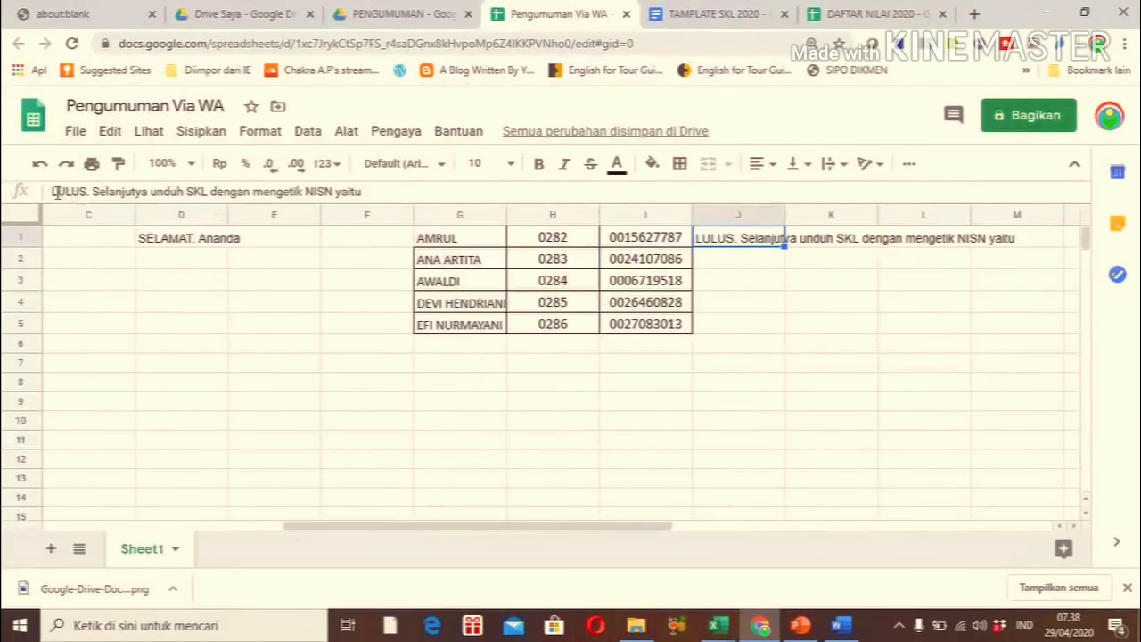
left_click(53, 191)
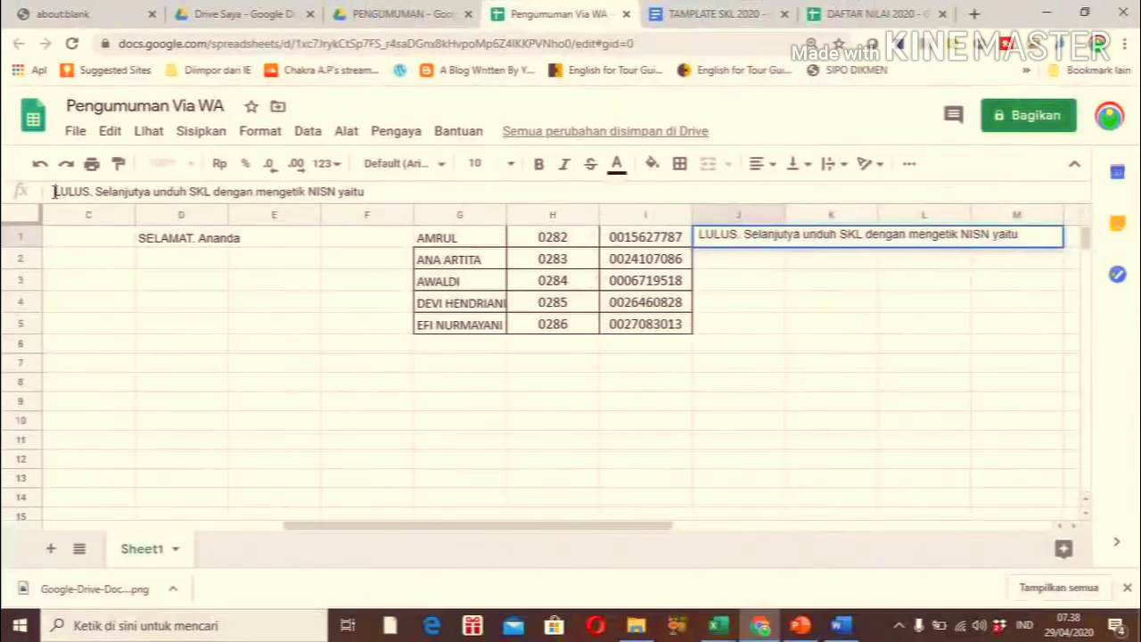
key("Return")
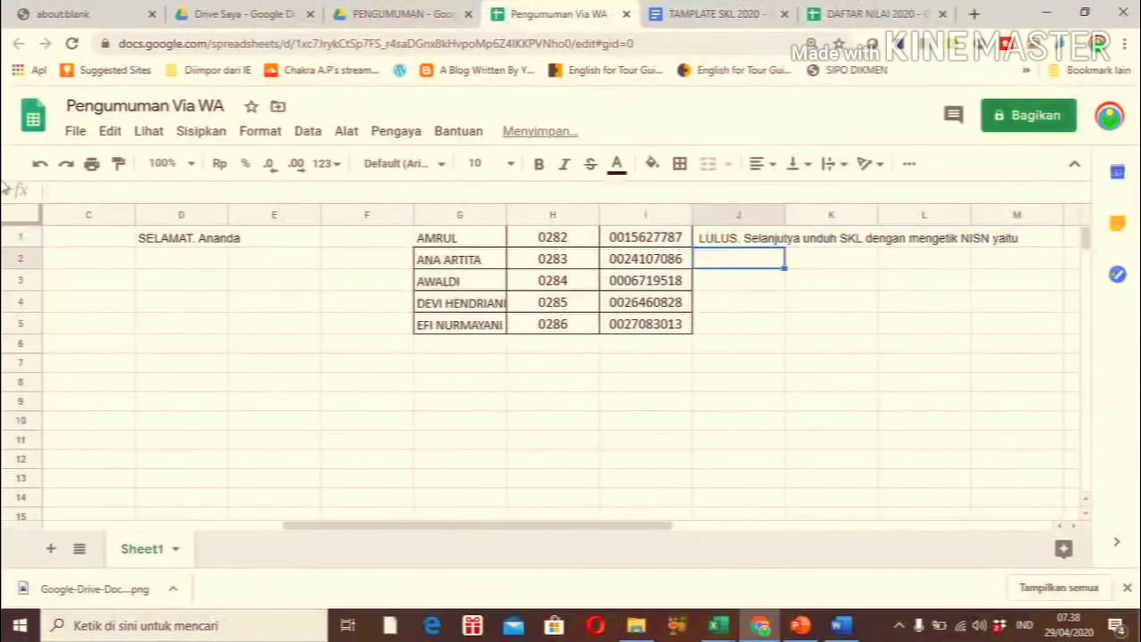
left_click(123, 239)
key("Left")
key("Left")
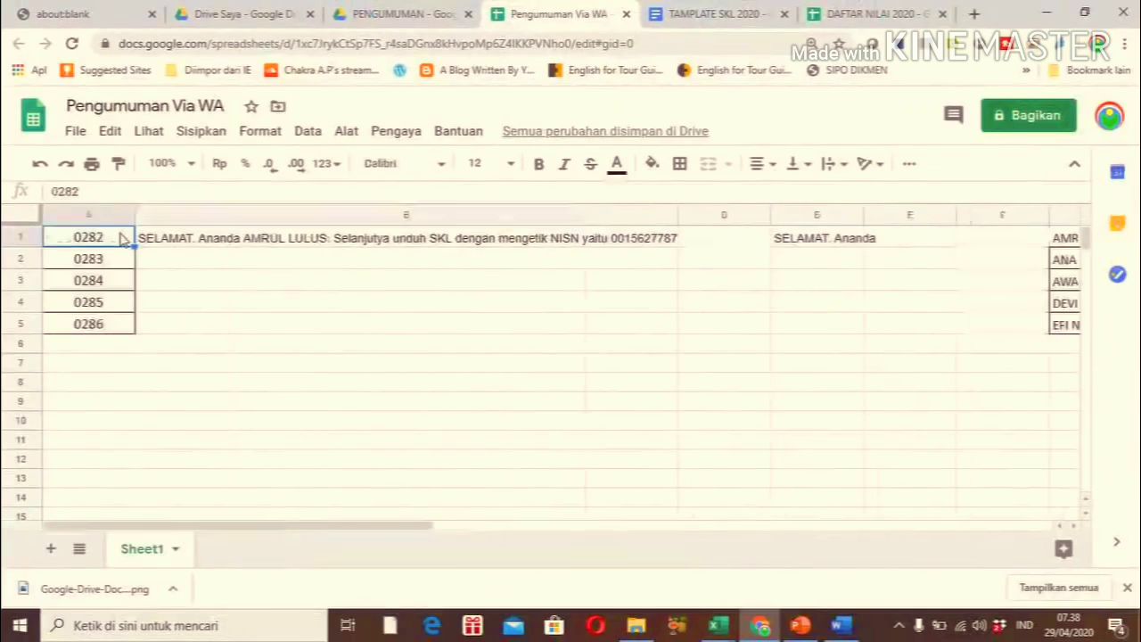
key("Right")
key("Right")
key("Right")
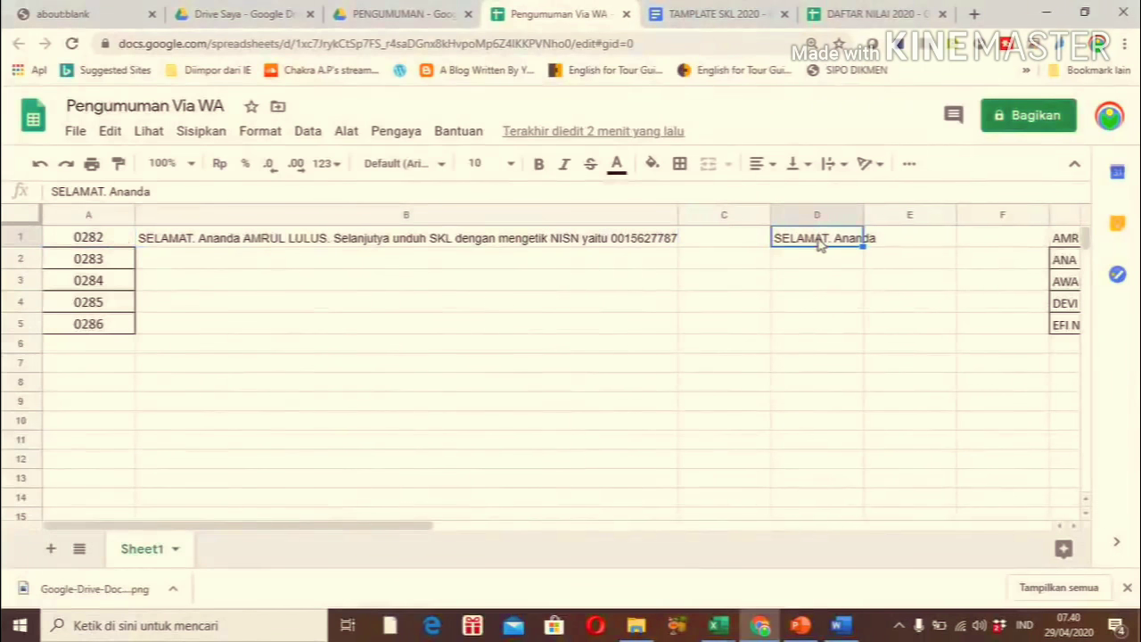
Fill the SELAMAT. Ananda greeting from D1 down to D5
left_click_drag(861, 252, 863, 325)
left_click(899, 342)
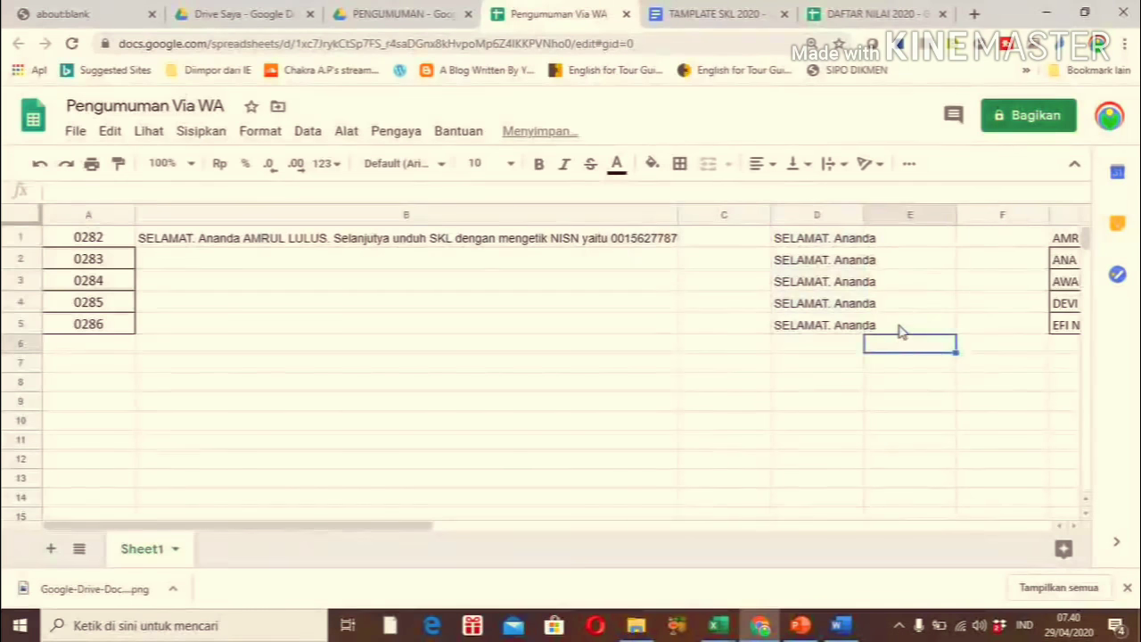
left_click(899, 327)
key("Right")
key("Right")
key("Right")
key("Right")
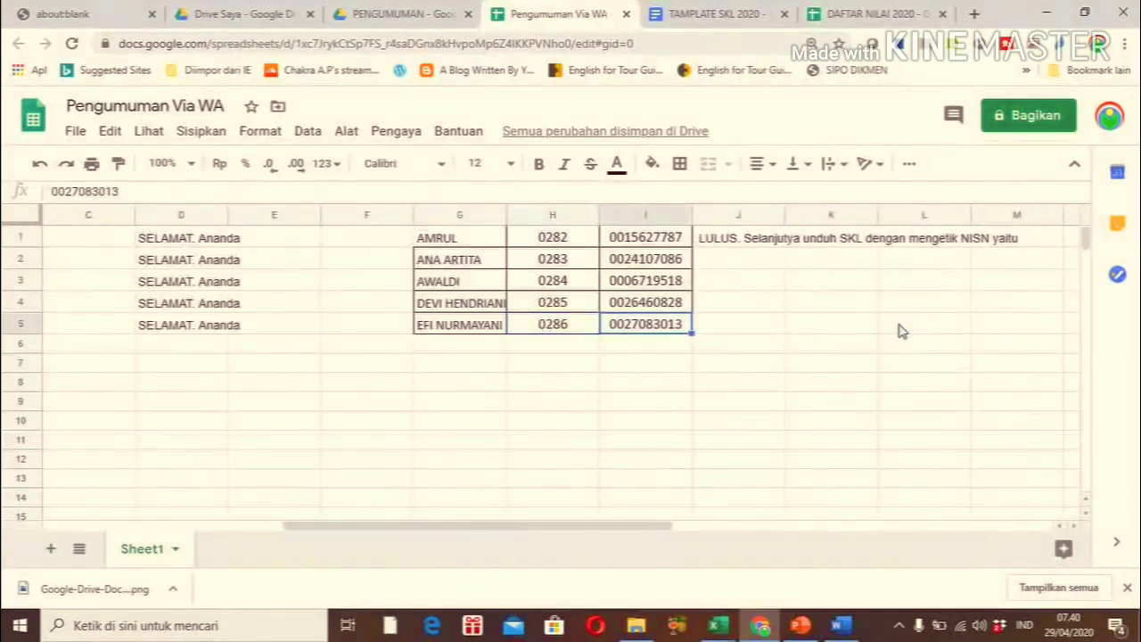
Fill the LULUS message from J1 down to J5
left_click(754, 244)
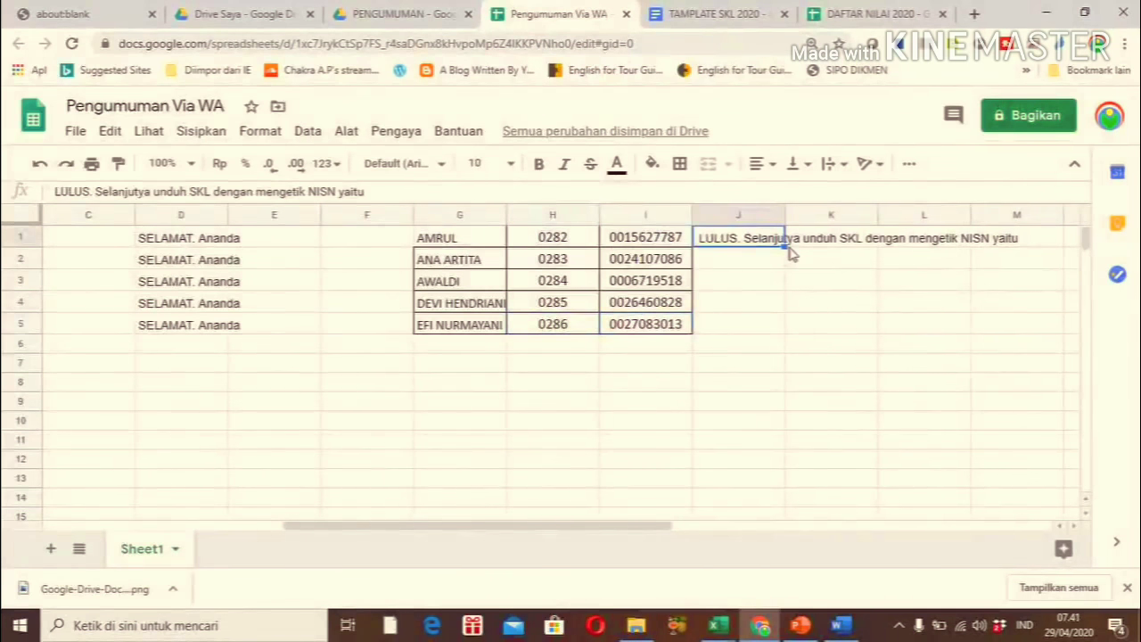
left_click_drag(786, 251, 786, 329)
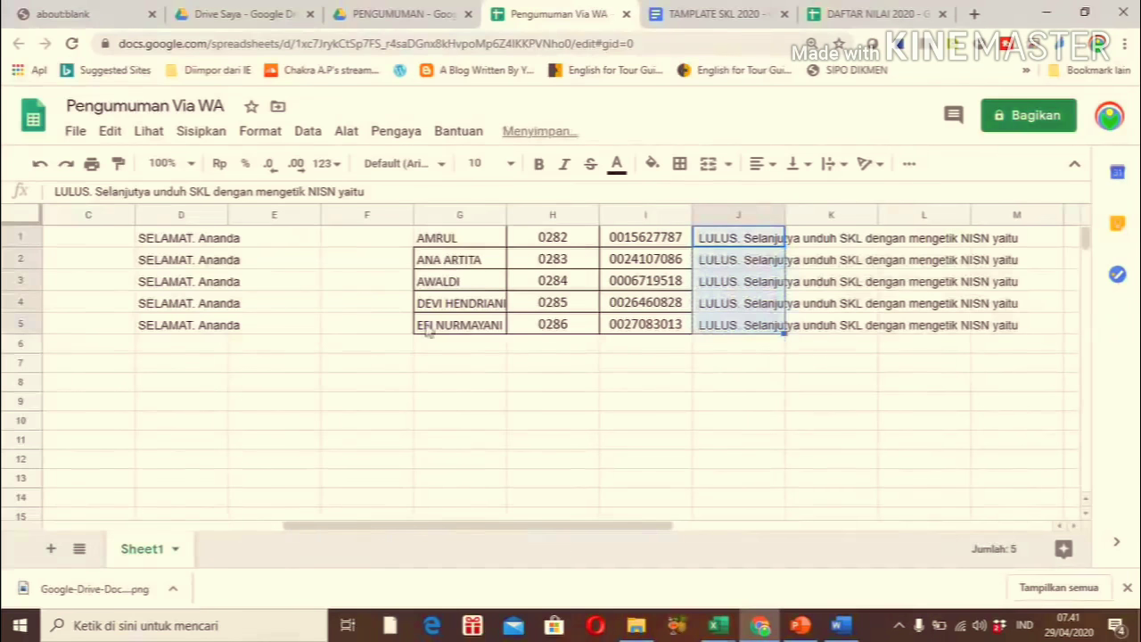
left_click(373, 329)
Extend the =D1&G1&J1&I1 message formula from B1 down to B5
key("Left")
key("Left")
key("Left")
key("Left")
key("Left")
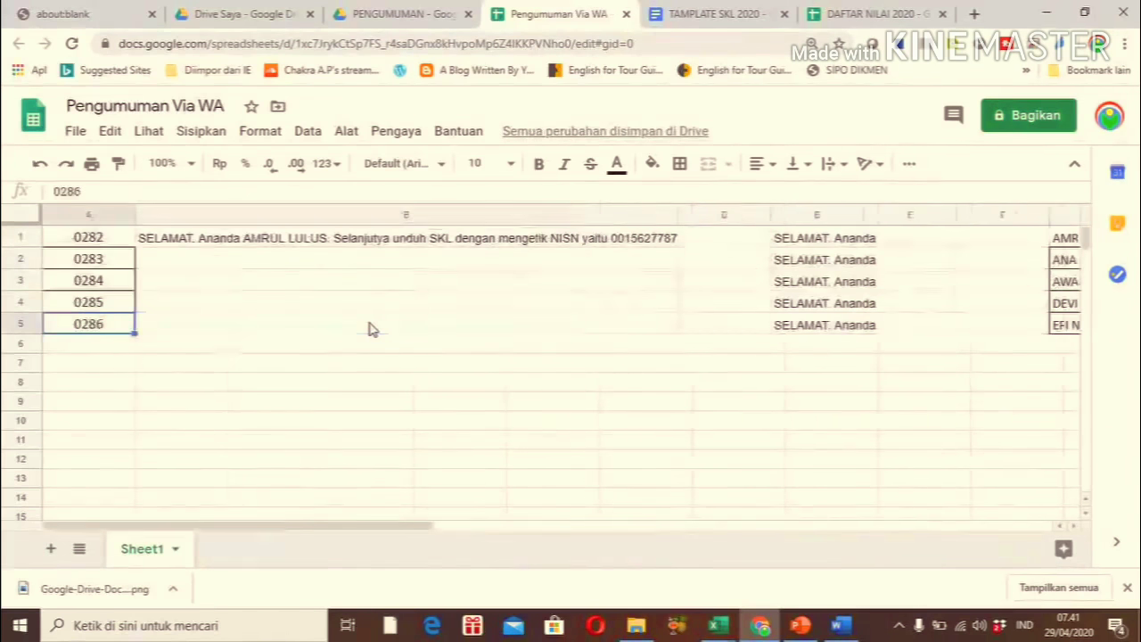
key("Up")
key("Up")
key("Up")
key("Up")
key("Right")
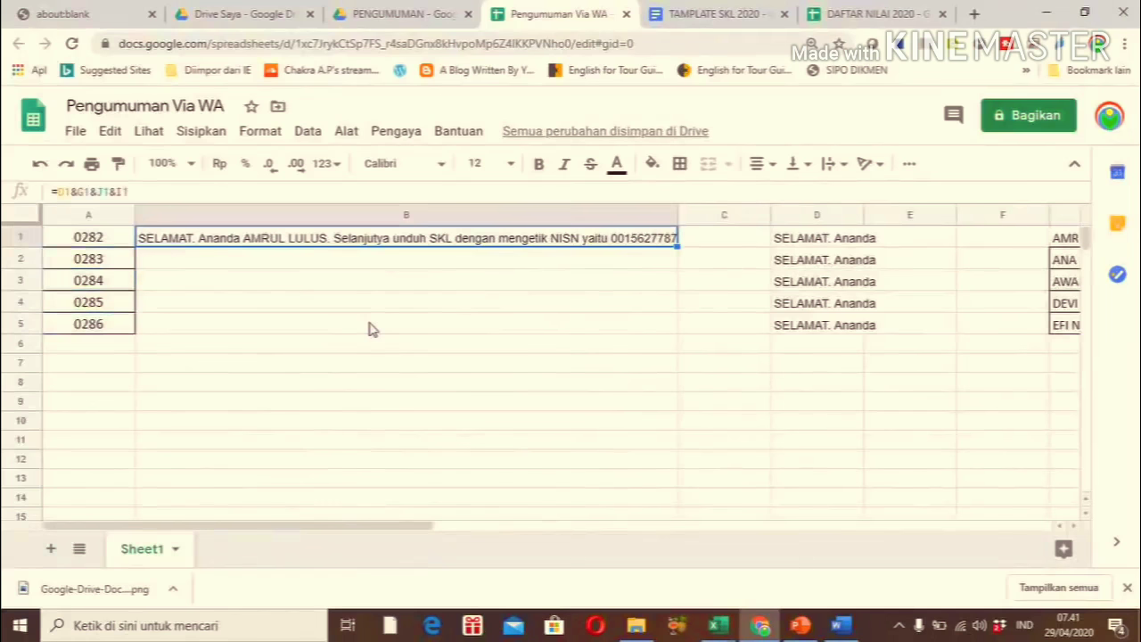
left_click_drag(678, 249, 672, 332)
left_click(664, 375)
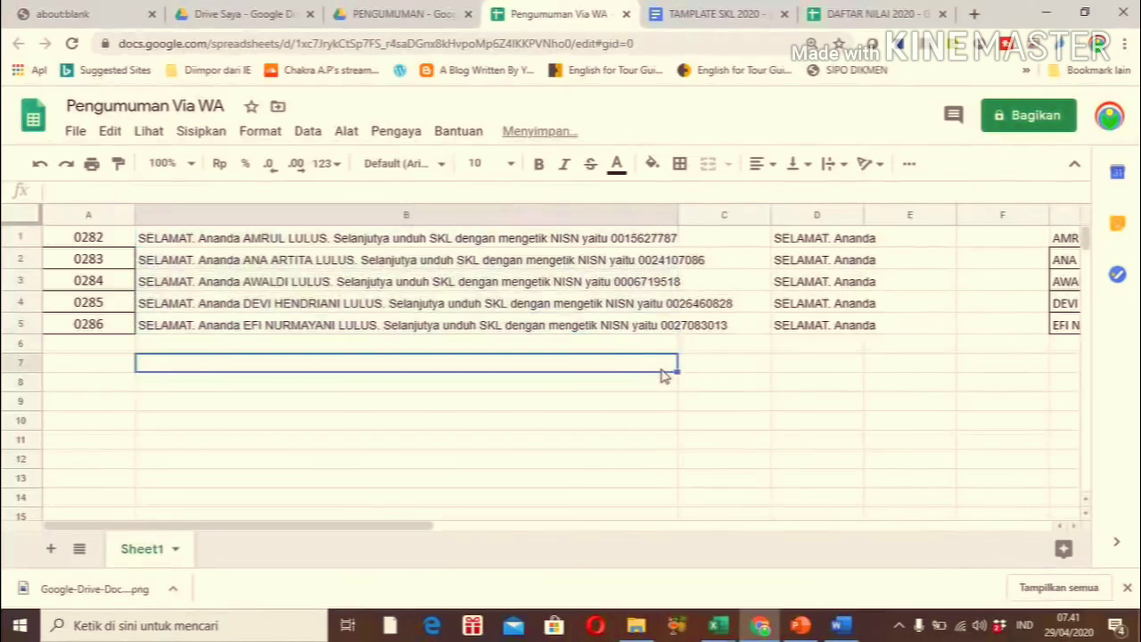
left_click(235, 240)
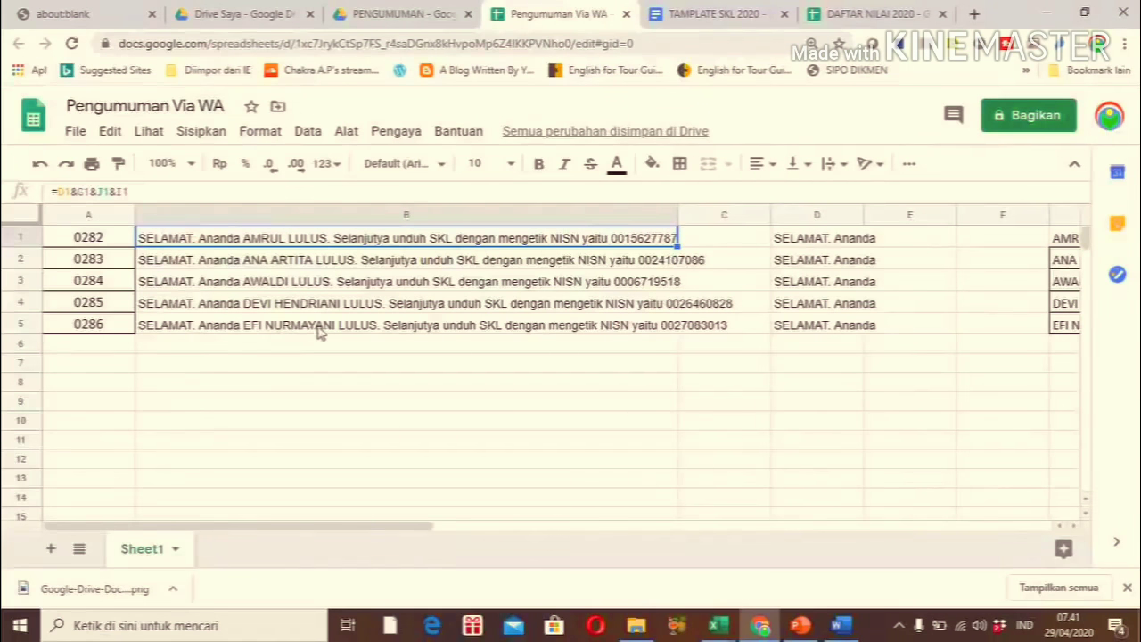
Change D5's greeting to Maaf Ananda
left_click(218, 327)
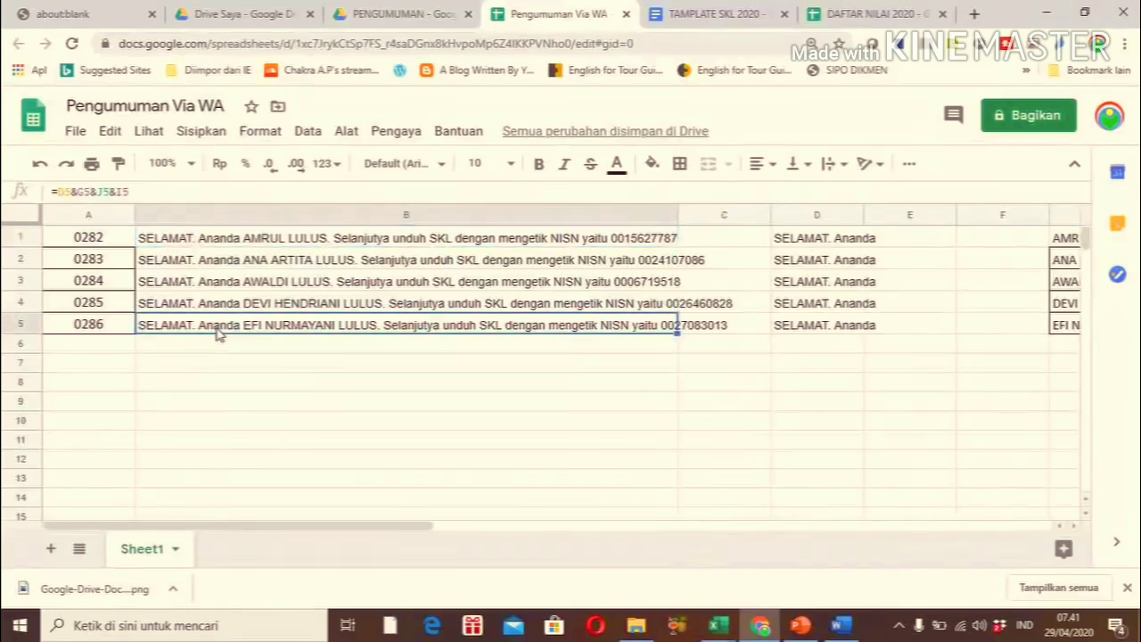
key("Right")
key("Right")
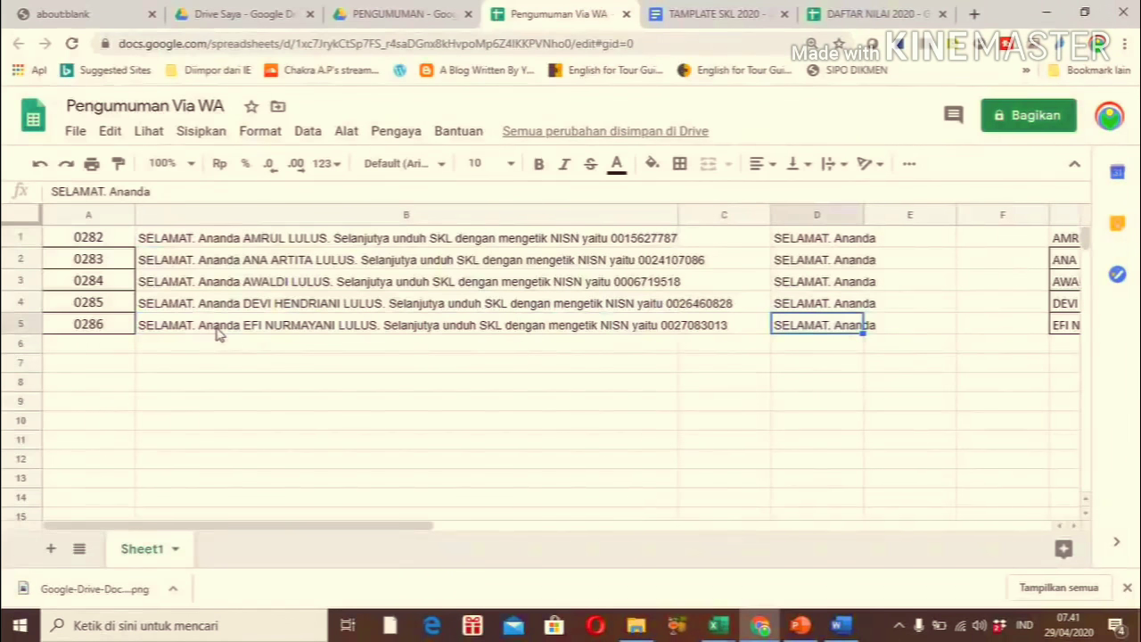
type("Maaf")
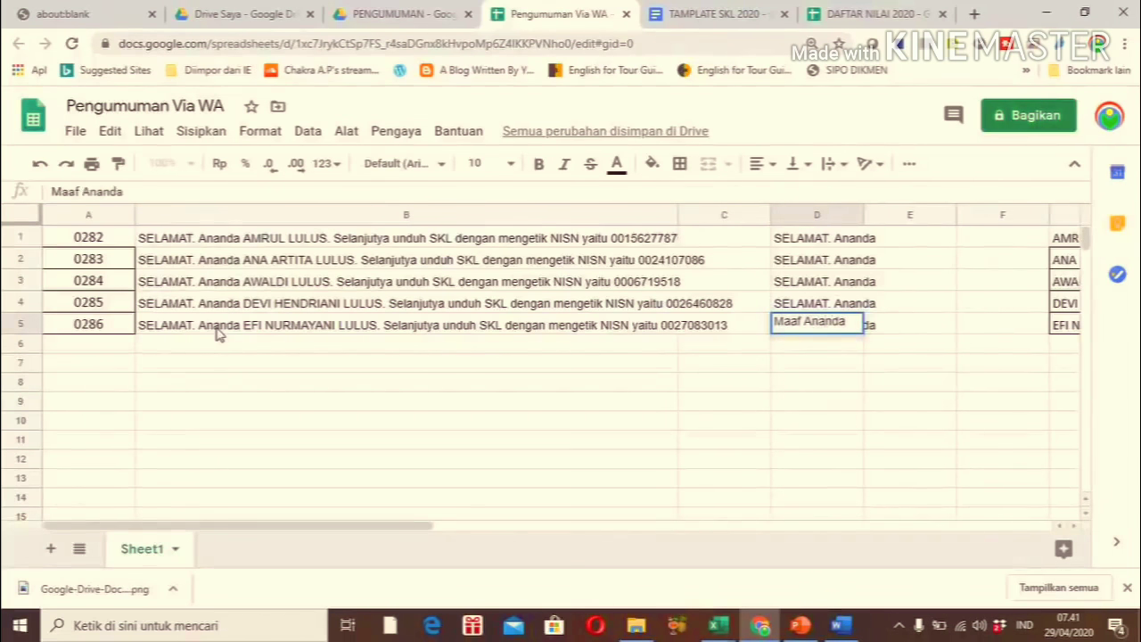
key("Return")
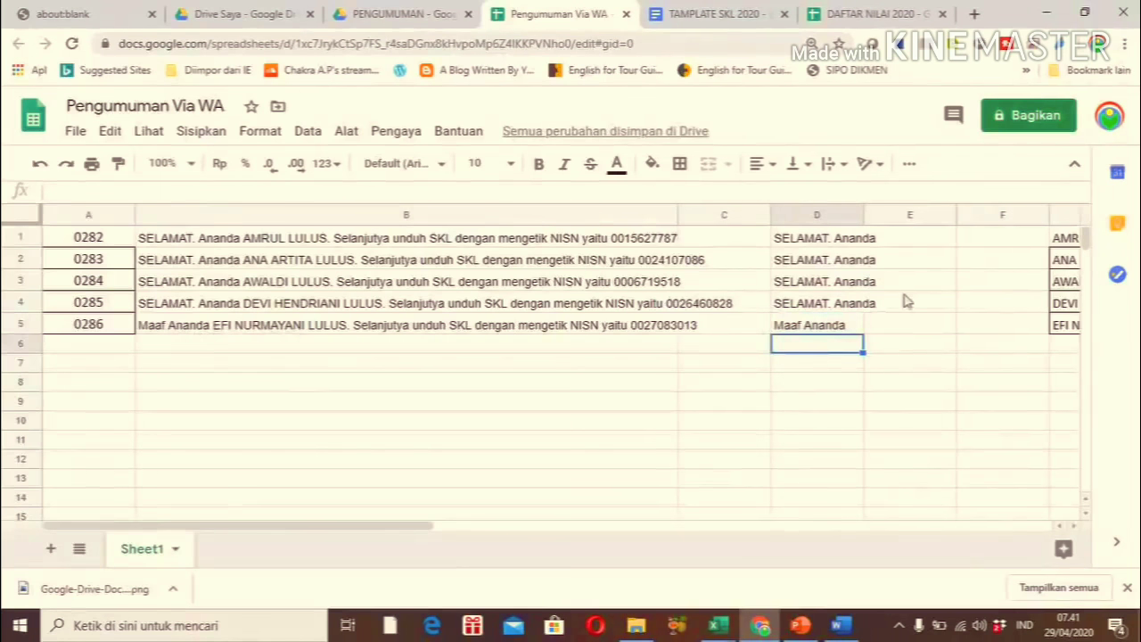
Replace J5's status with TIDAK LULUS and review B5's resulting message
left_click(1030, 326)
key("Right")
key("Right")
key("Right")
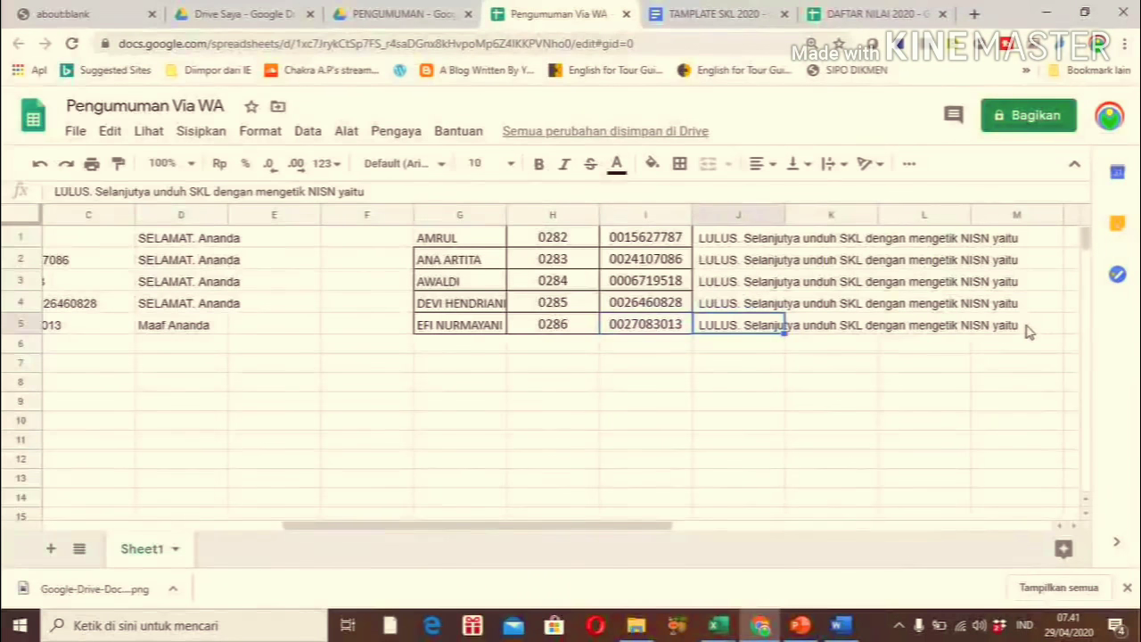
key("BackSpace")
type("TIDAK LULUS")
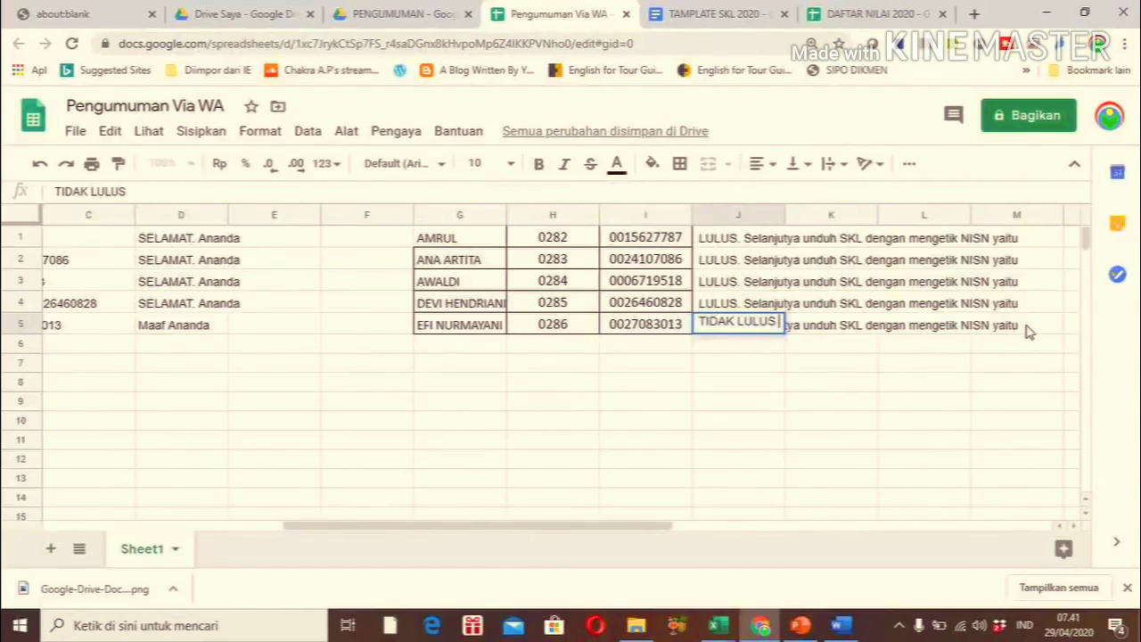
key("Return")
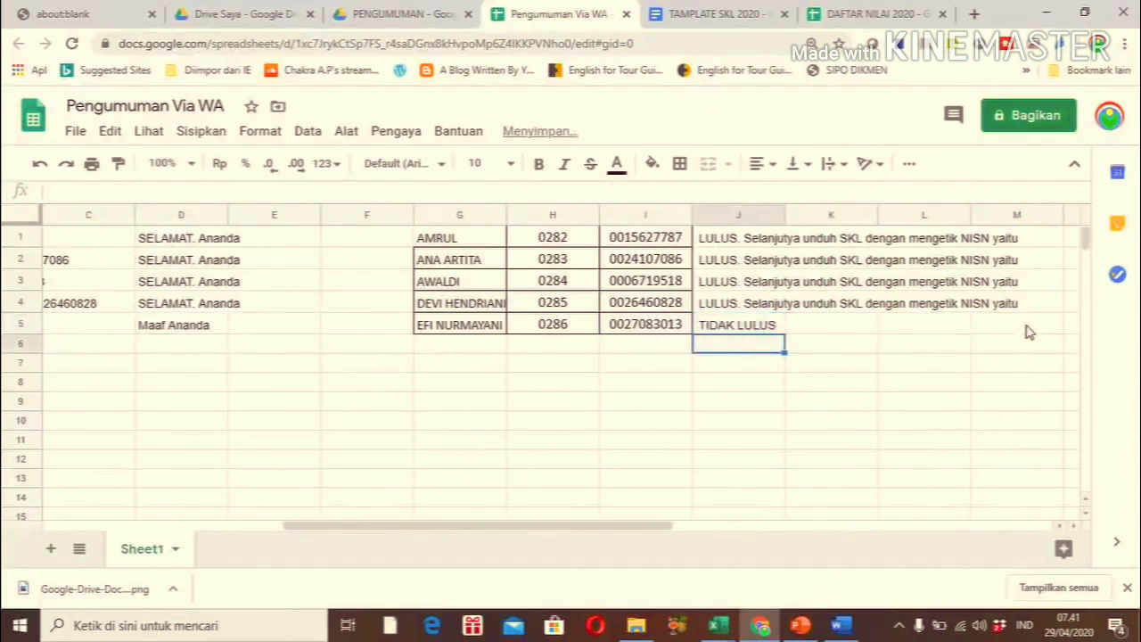
left_click(176, 328)
key("Left")
key("Left")
key("Left")
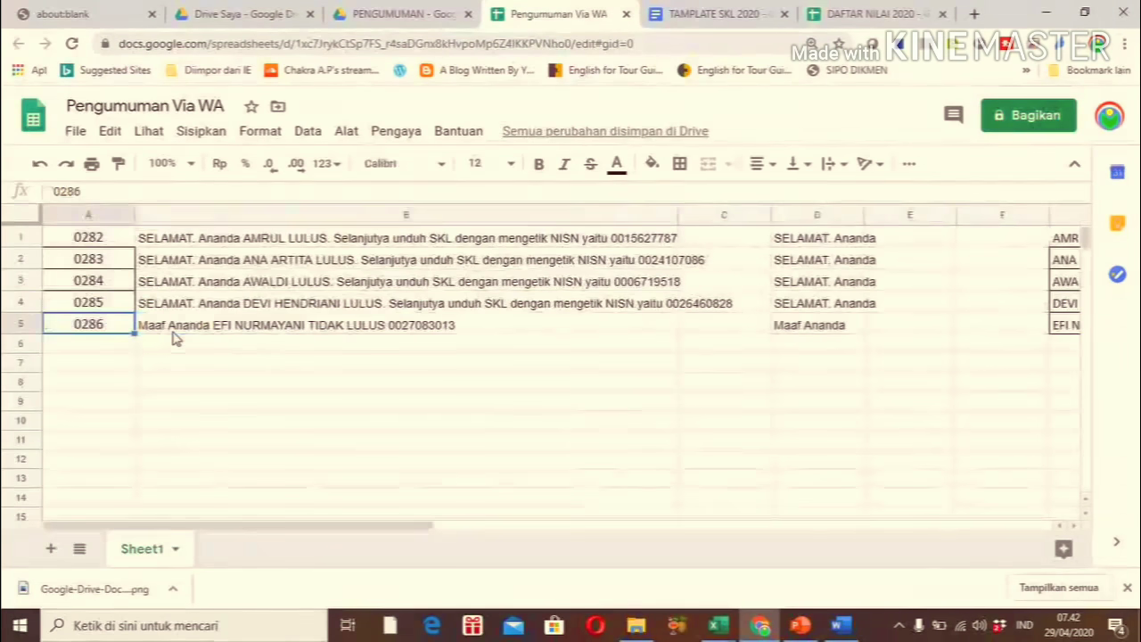
key("Right")
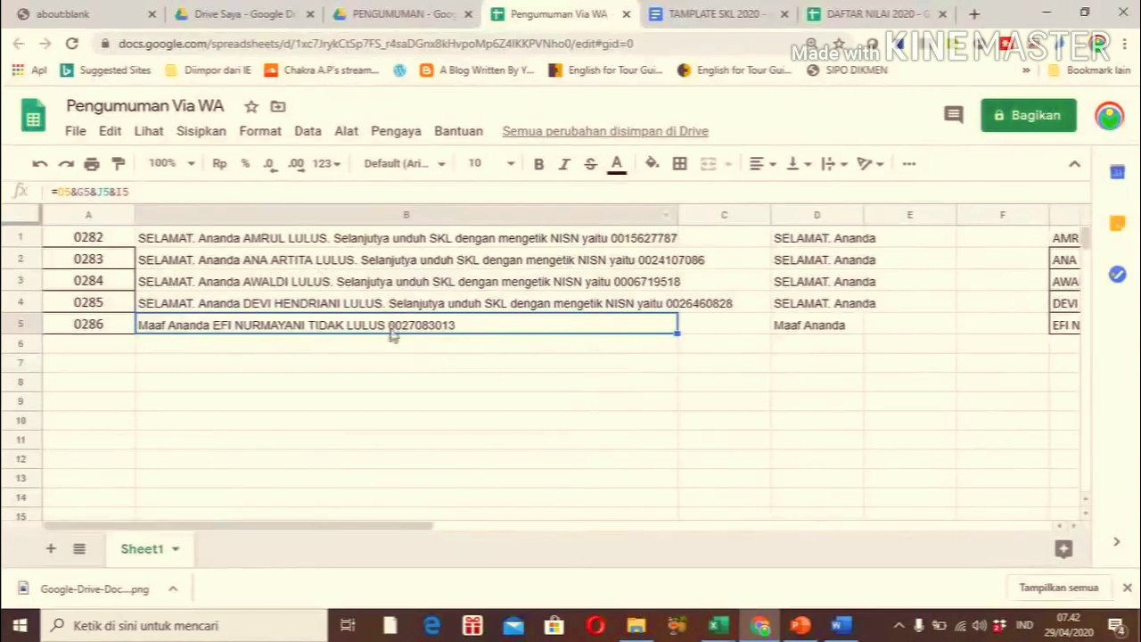
Drop the NISN reference so B5's formula becomes =D5&G5&J5
left_click(167, 193)
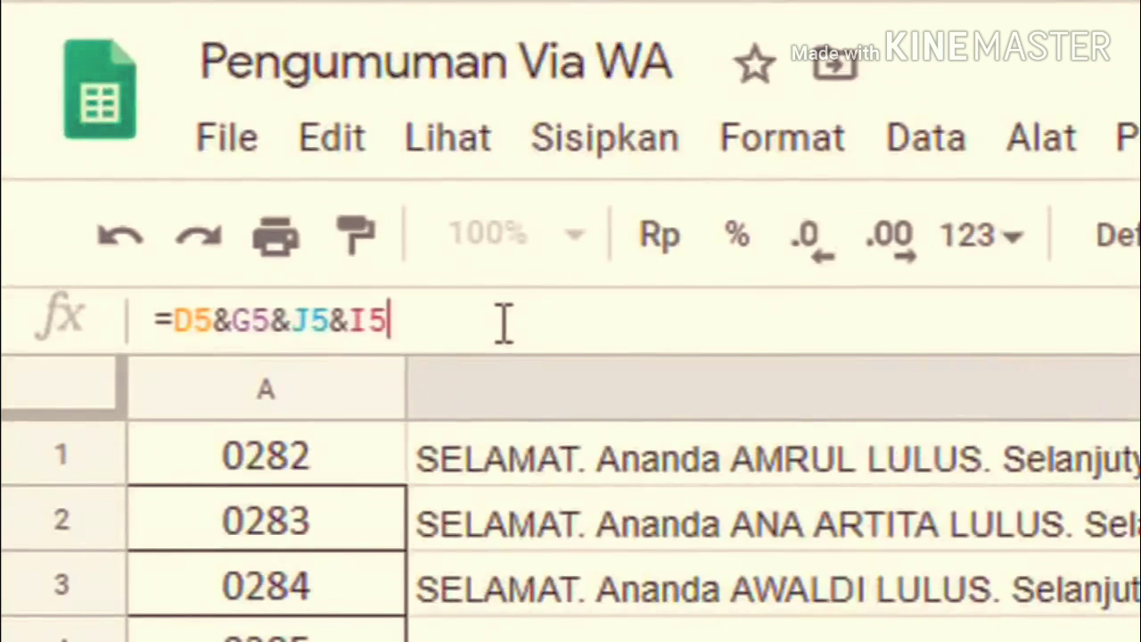
key("BackSpace")
key("BackSpace")
key("BackSpace")
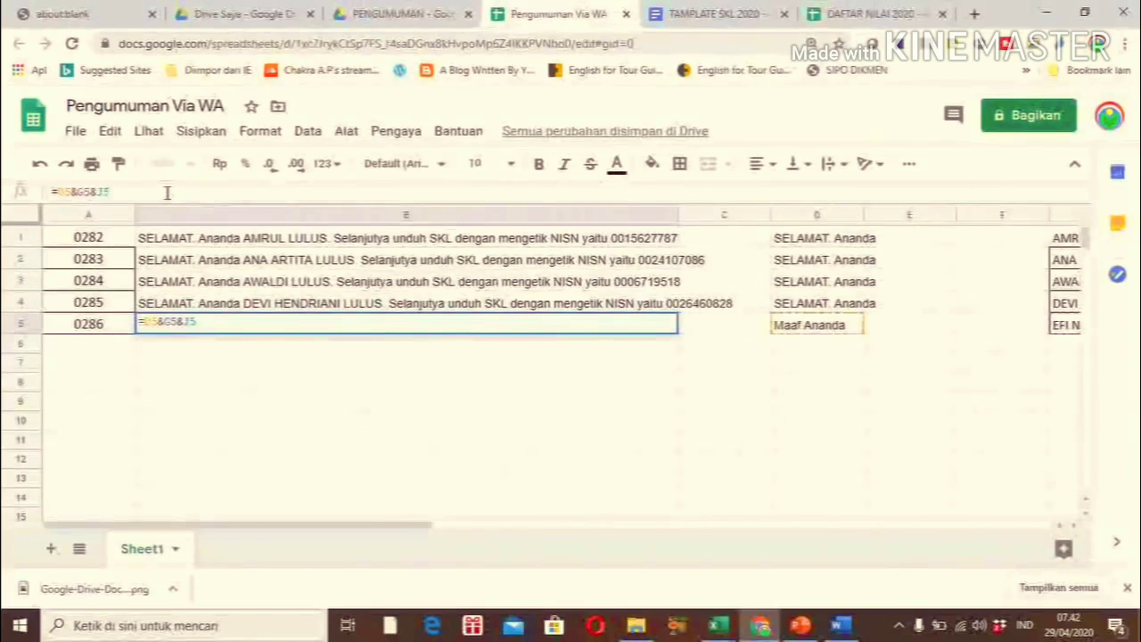
key("Return")
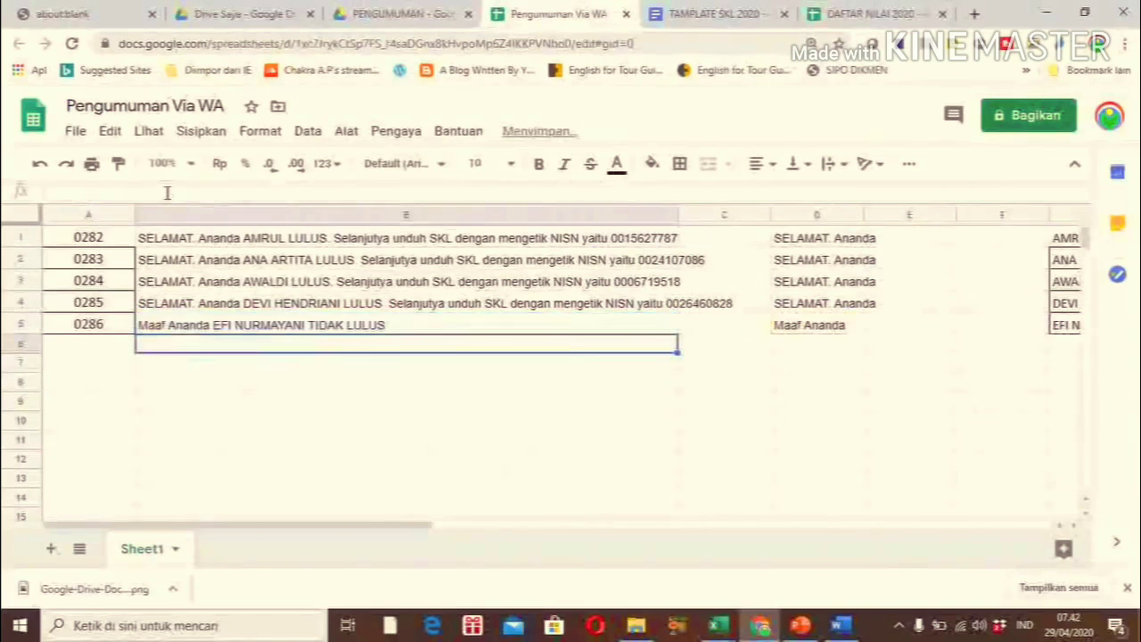
left_click(212, 329)
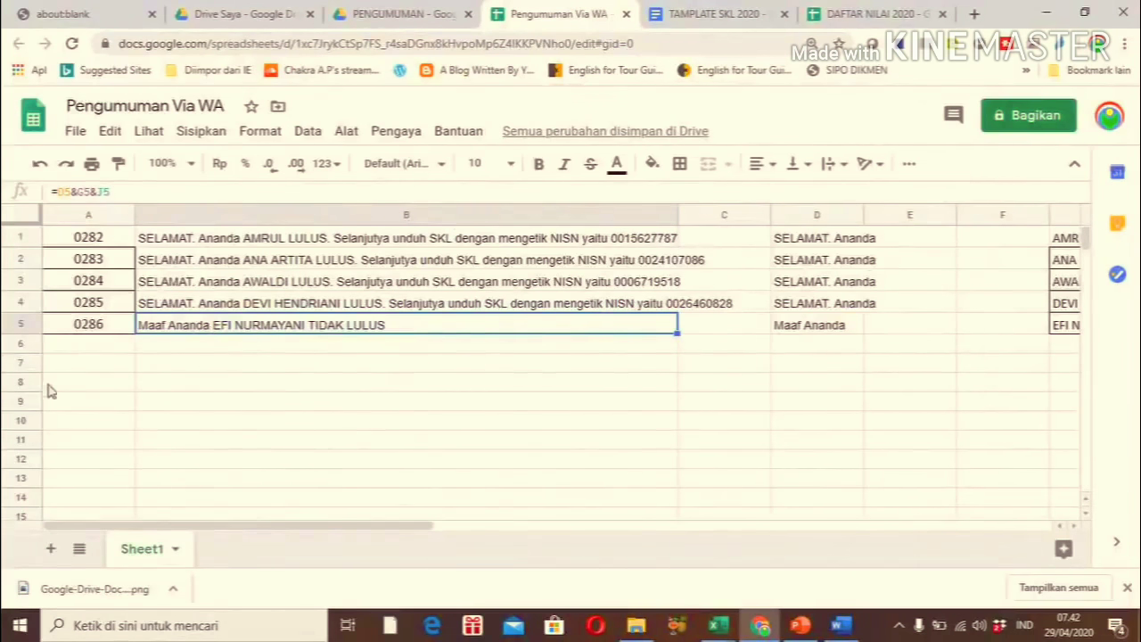
left_click(56, 348)
key("Right")
key("Right")
key("Right")
key("Right")
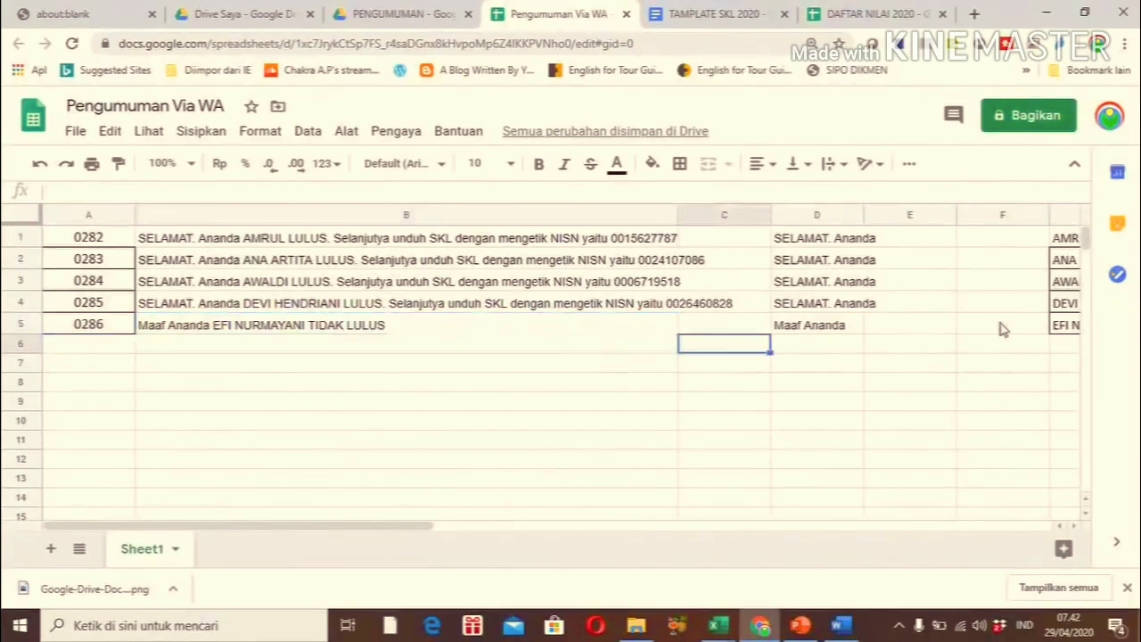
key("Right")
key("Right")
key("Right")
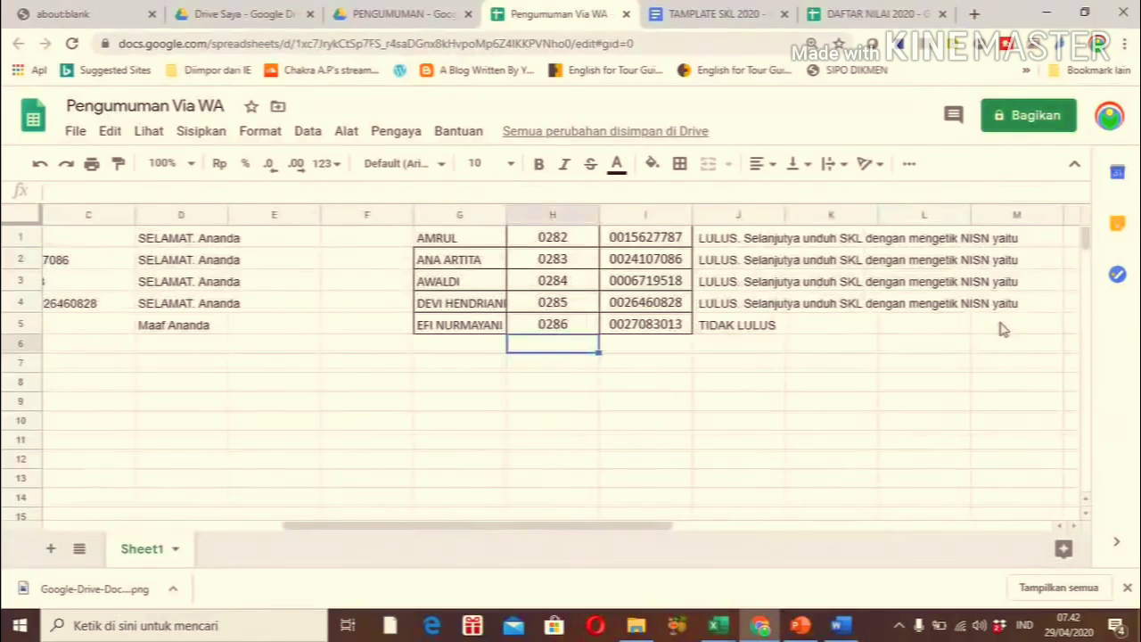
Copy the five NISN numbers from I1:I5 into A6:A10
key("Right")
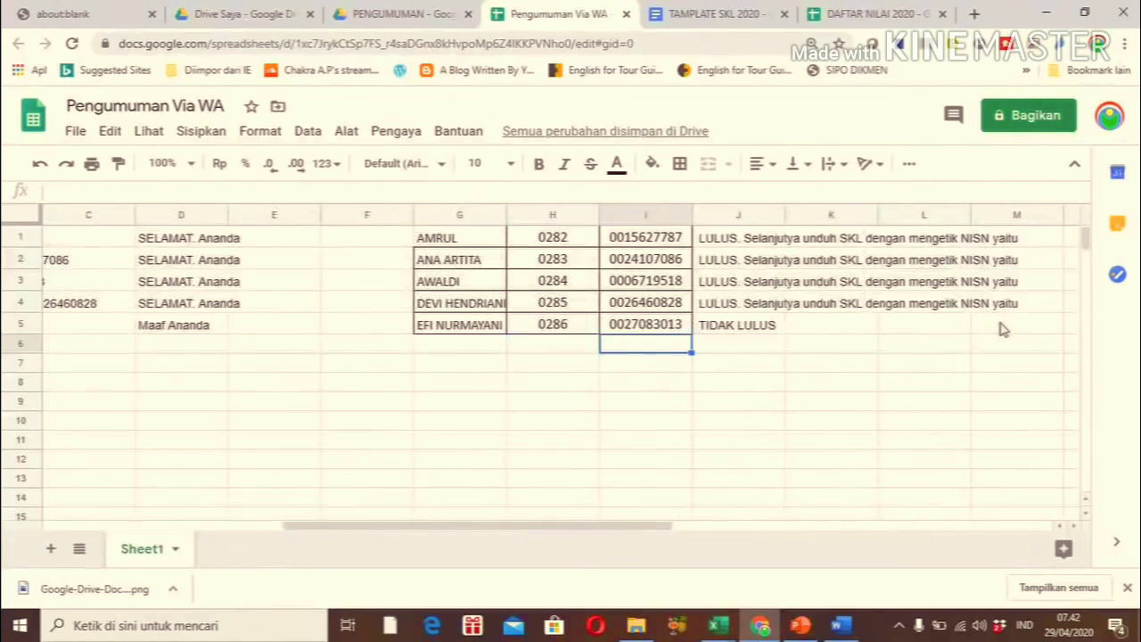
left_click(670, 242)
key("shift+Down")
key("shift+Down")
key("shift+Down")
key("shift+Down")
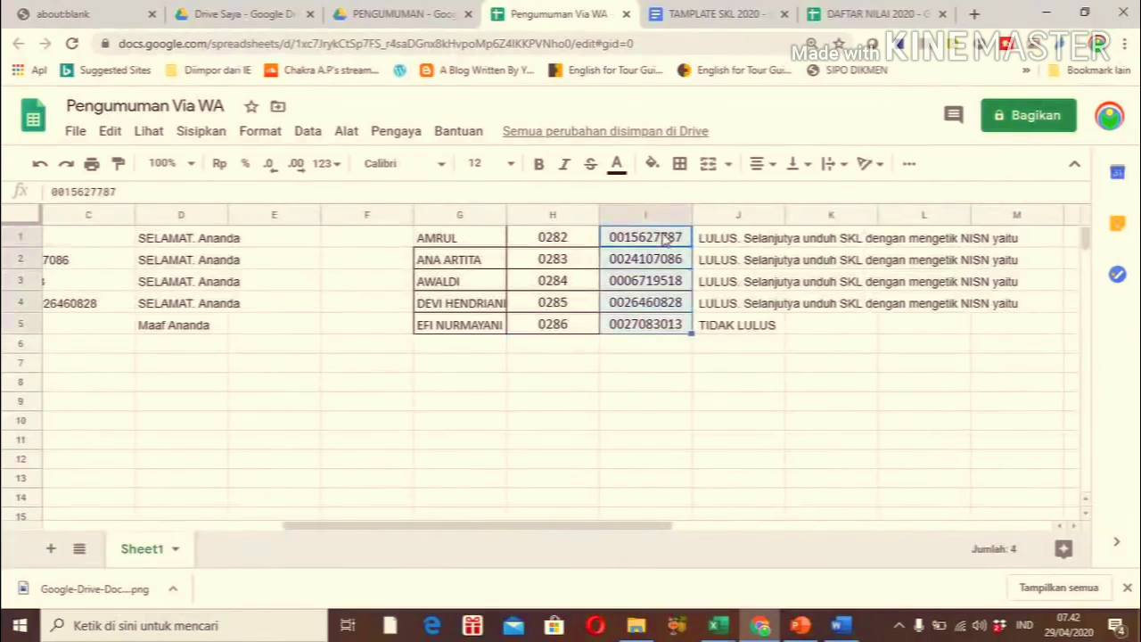
key("ctrl+c")
left_click(76, 327)
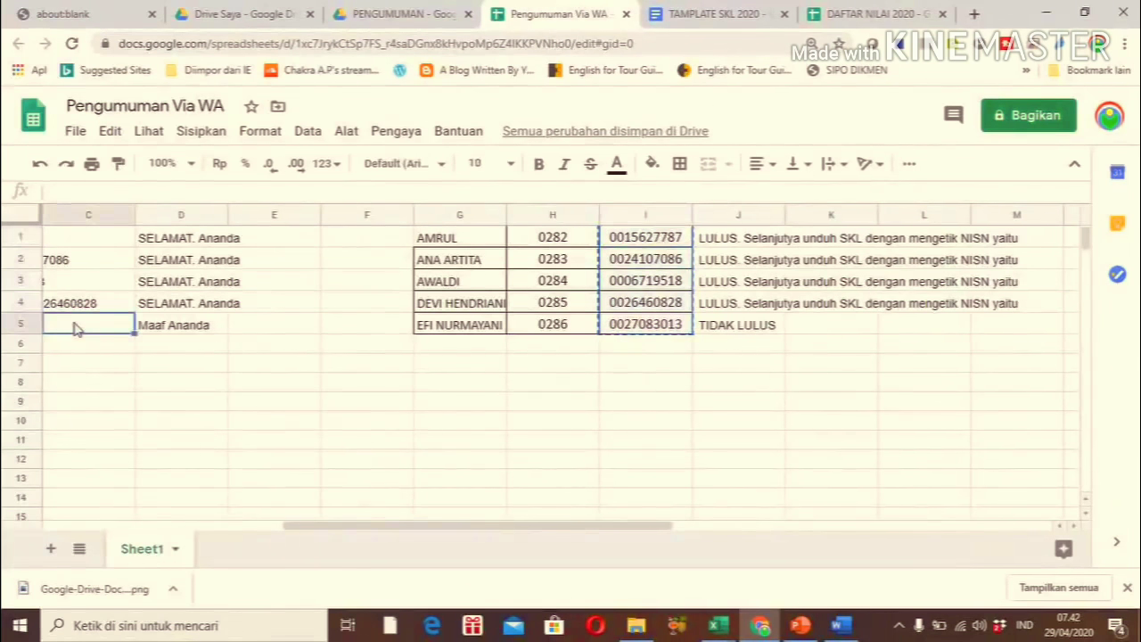
key("Left")
key("Left")
key("Down")
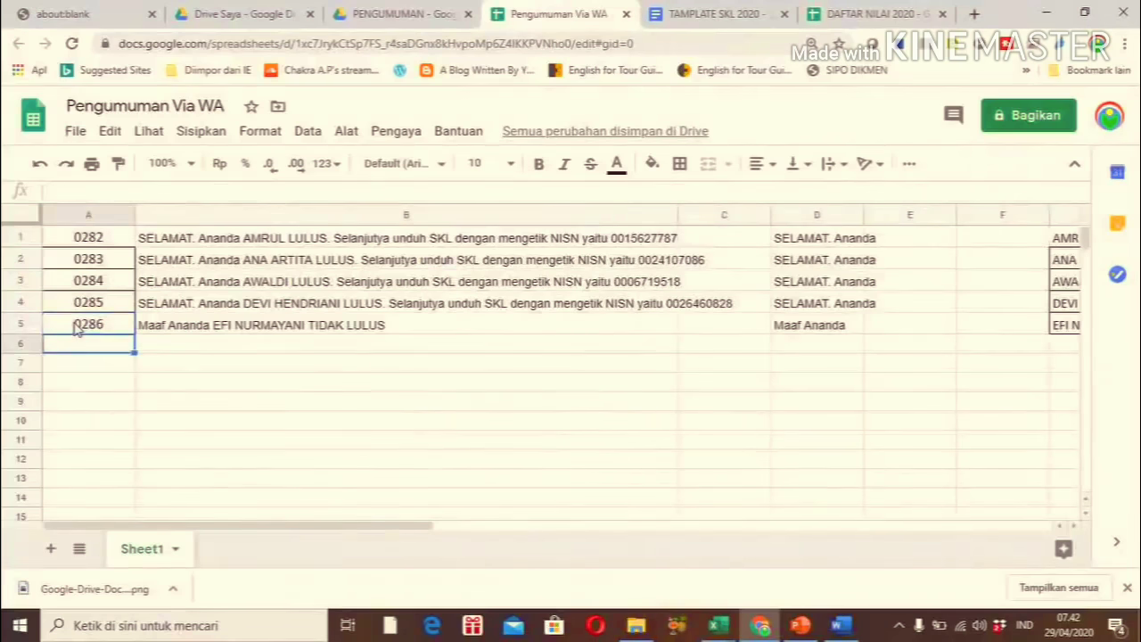
key("shift+Down")
key("shift+Down")
key("shift+Down")
key("shift+Down")
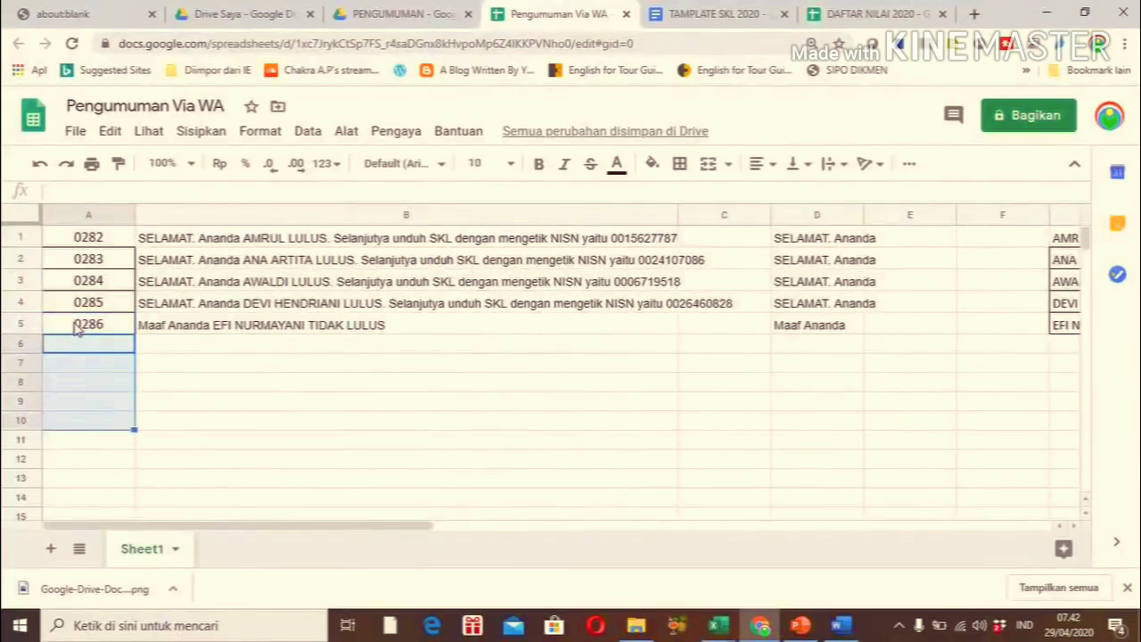
key("ctrl+v")
left_click(160, 350)
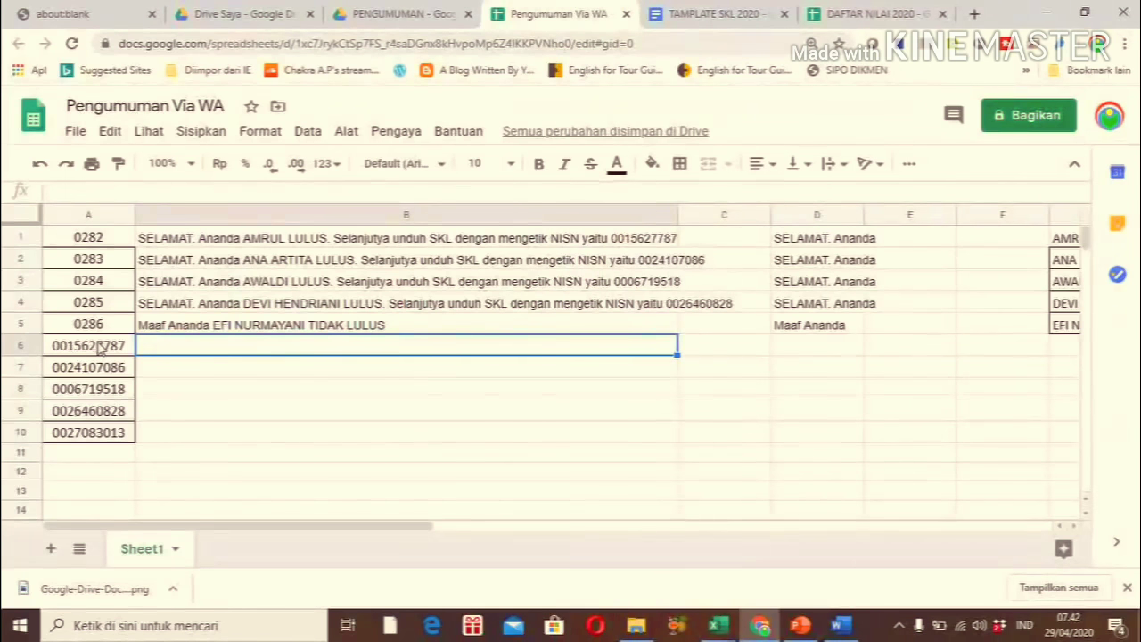
Copy the five students' SKL Drive URLs from the DAFTAR NILAI 2020 sheet
left_click(851, 16)
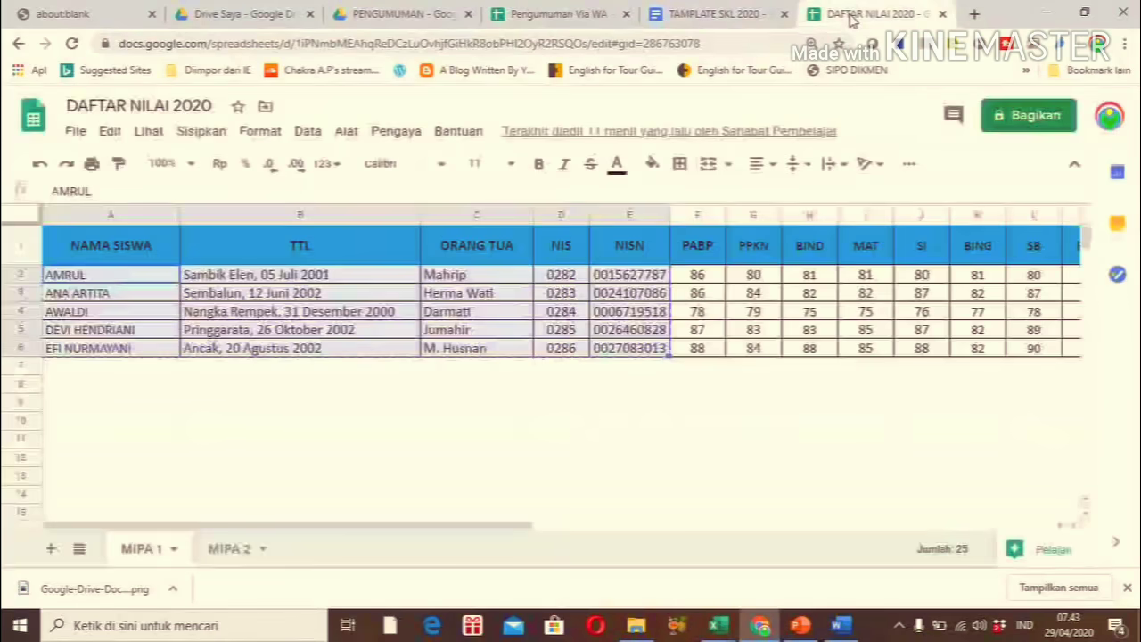
left_click(799, 368)
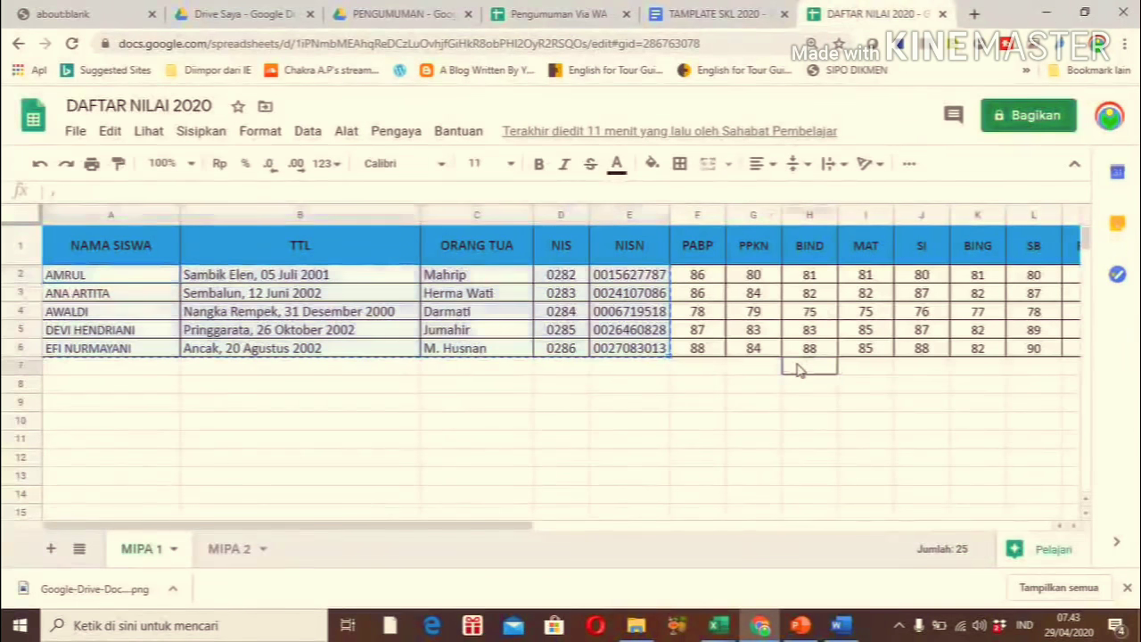
key("Right")
key("Right")
key("Right")
key("Right")
key("Right")
key("Right")
key("Right")
key("Right")
key("Right")
key("Right")
key("Right")
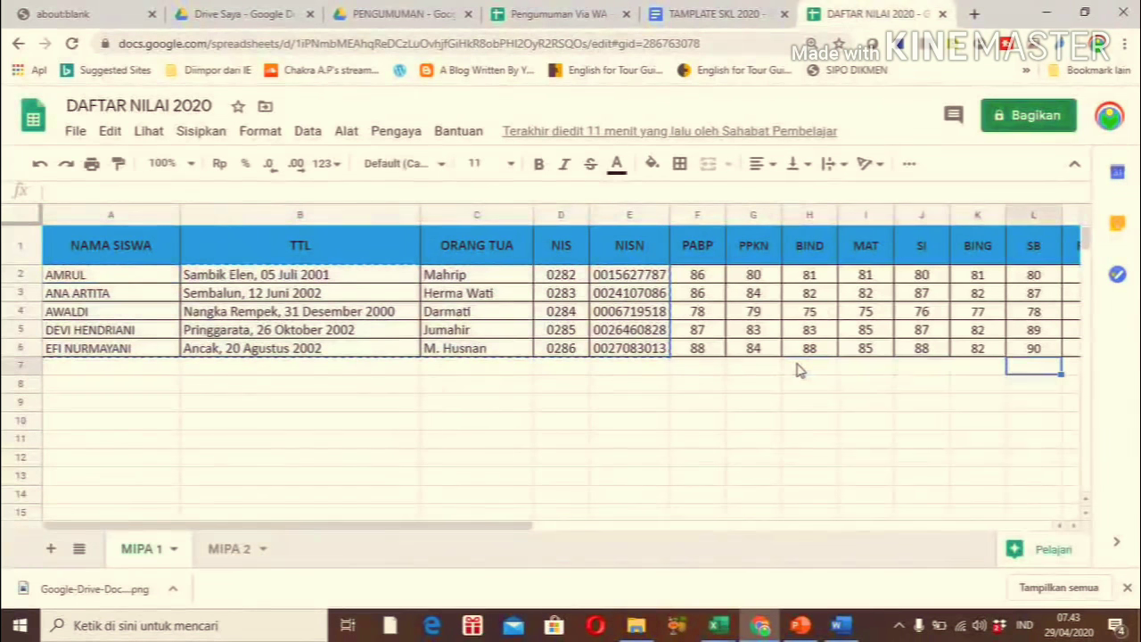
key("Right")
key("Right")
key("Right")
key("Right")
key("Right")
key("Right")
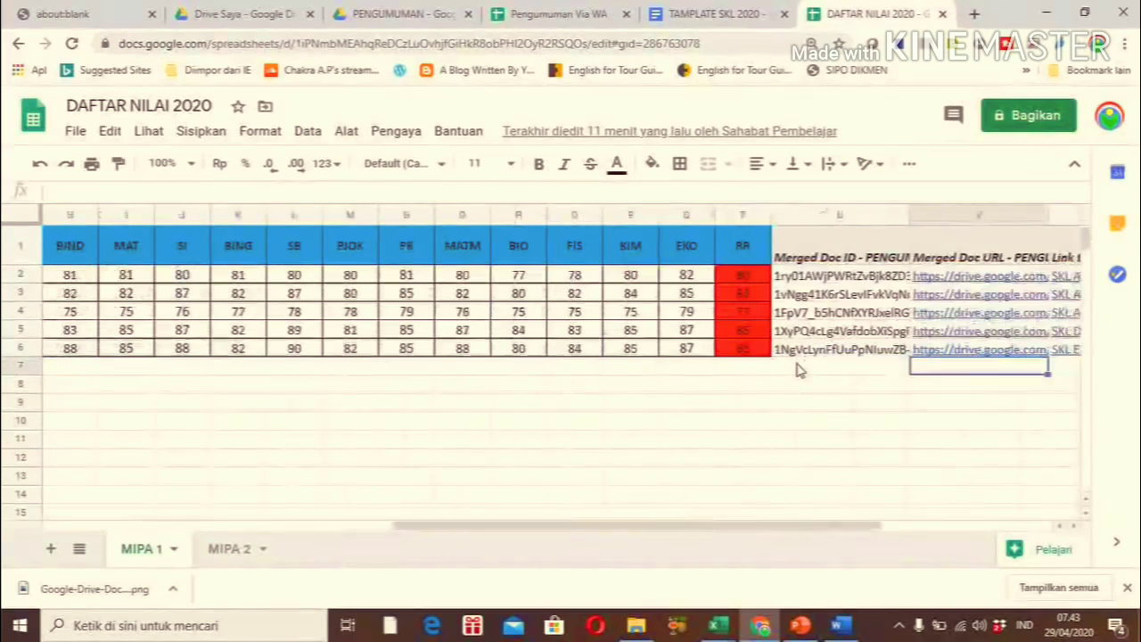
left_click(638, 278)
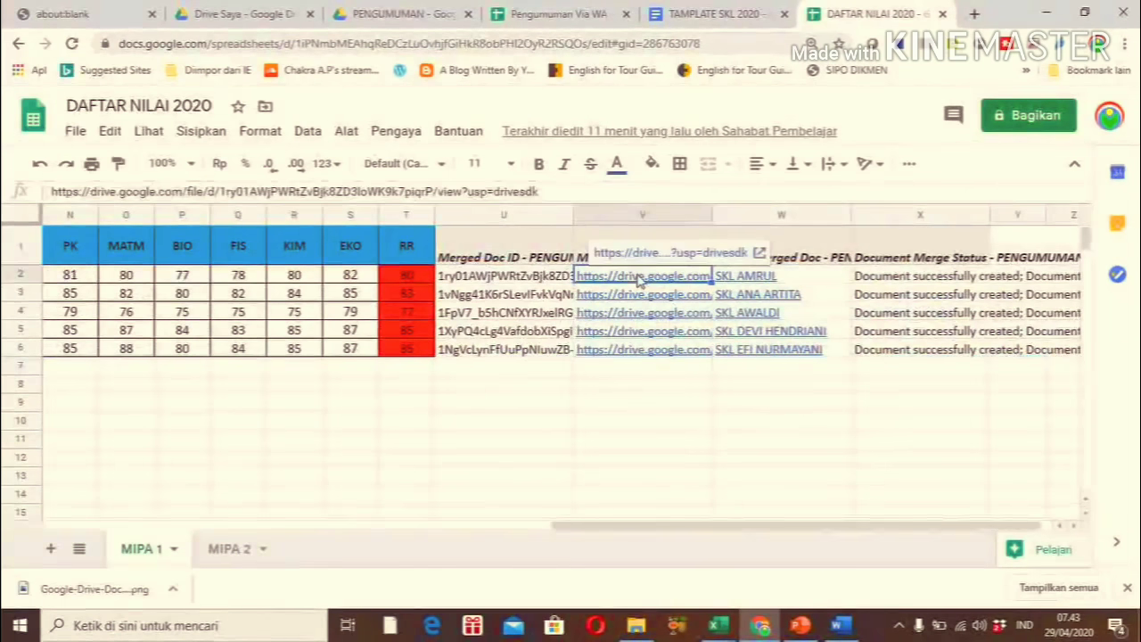
key("shift+Down")
key("shift+Down")
key("shift+Down")
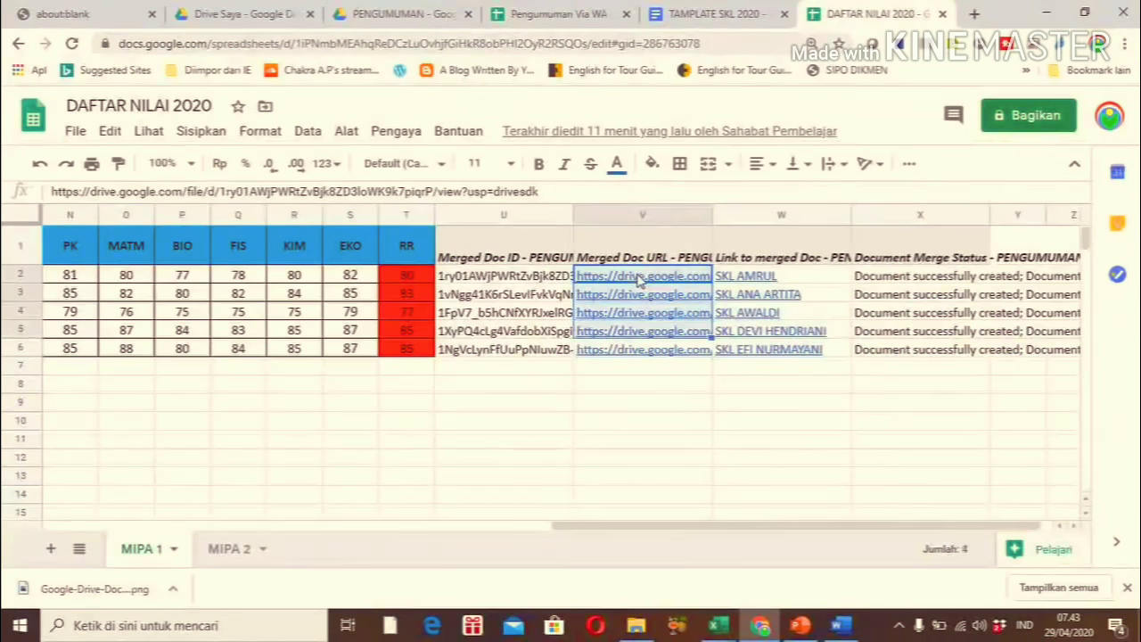
key("shift+Down")
key("ctrl+c")
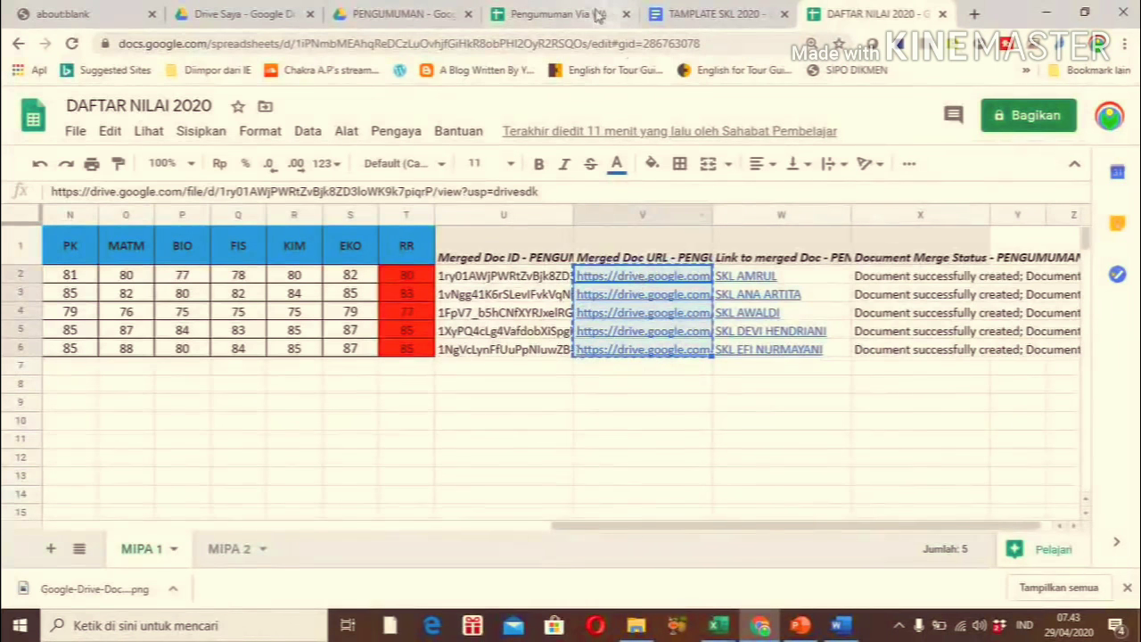
Paste the SKL links into B6:B10 of the Pengumuman Via WA sheet
left_click(566, 14)
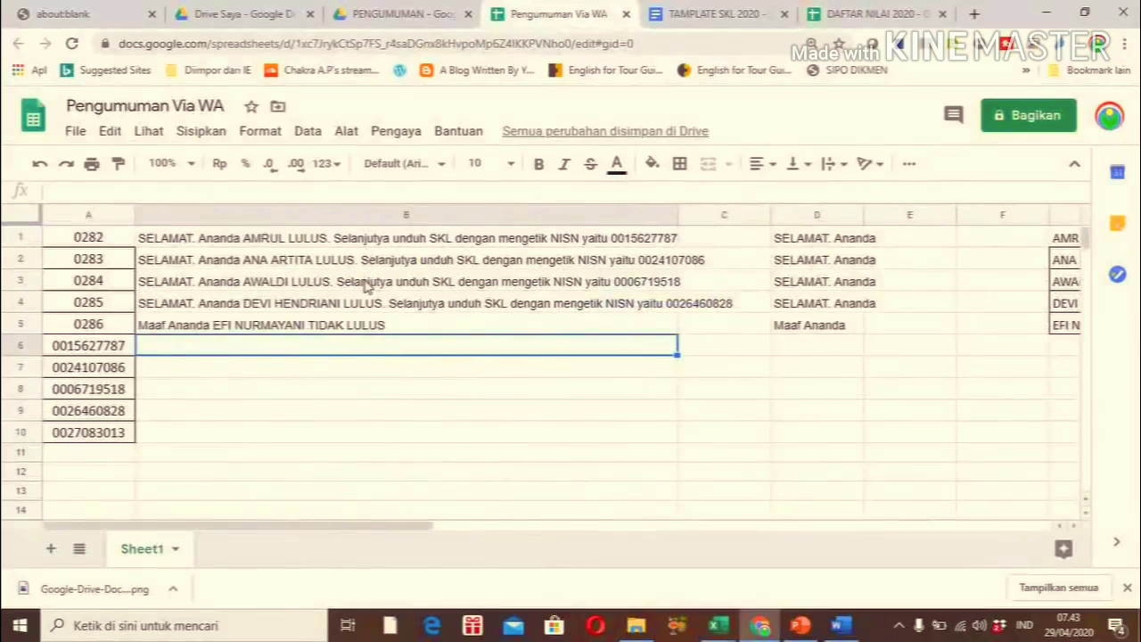
key("shift+Down")
key("shift+Down")
key("shift+Down")
key("shift+Down")
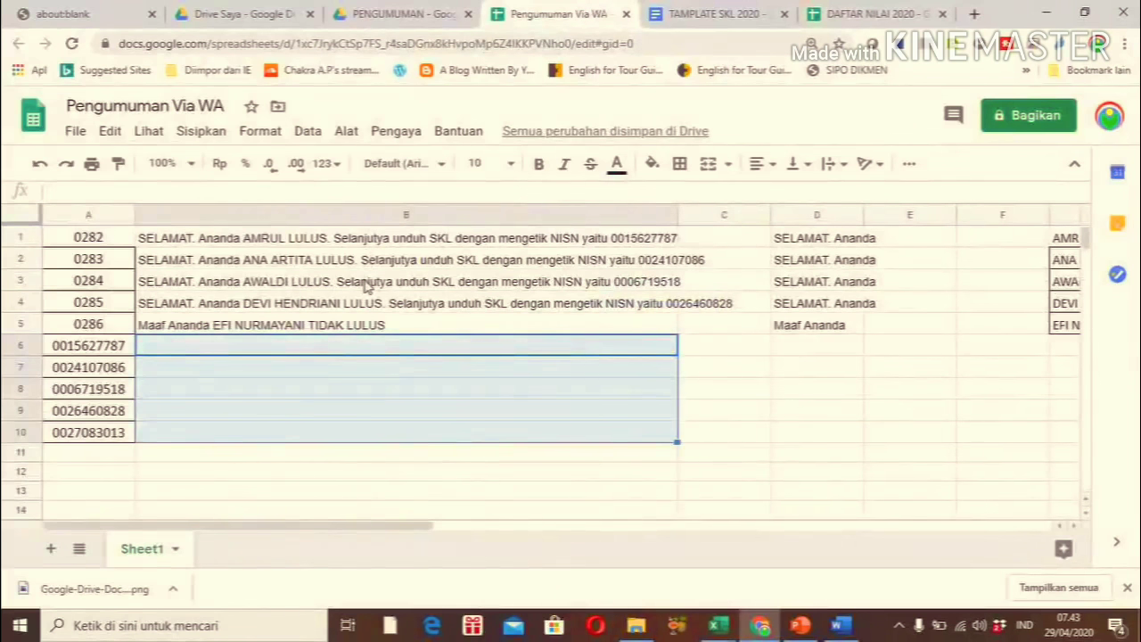
key("ctrl+v")
left_click(736, 466)
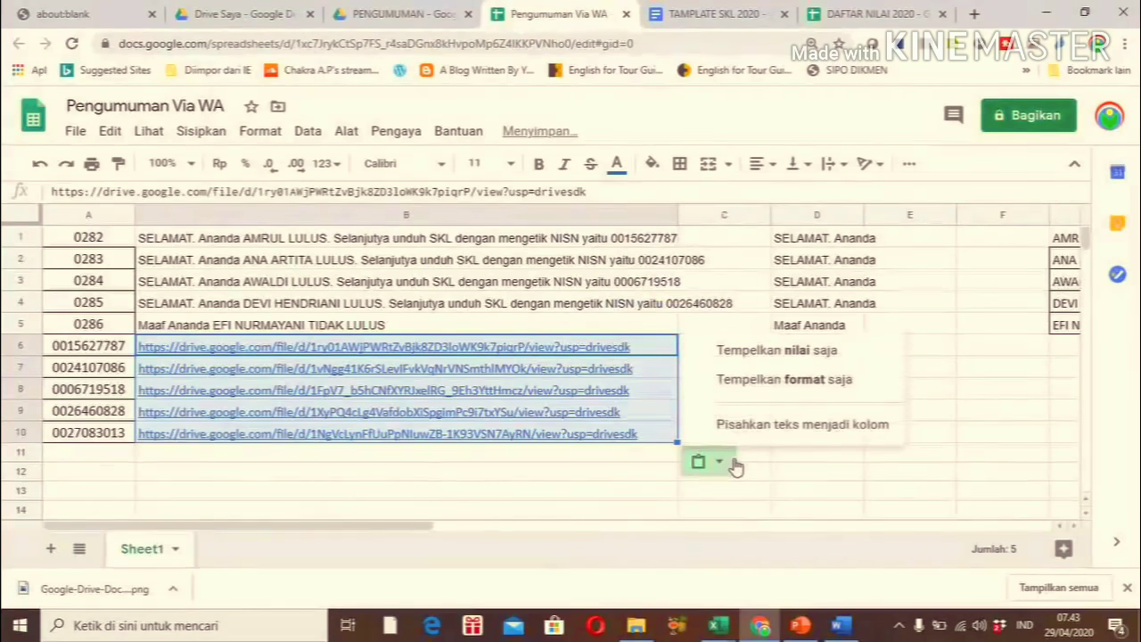
left_click(624, 540)
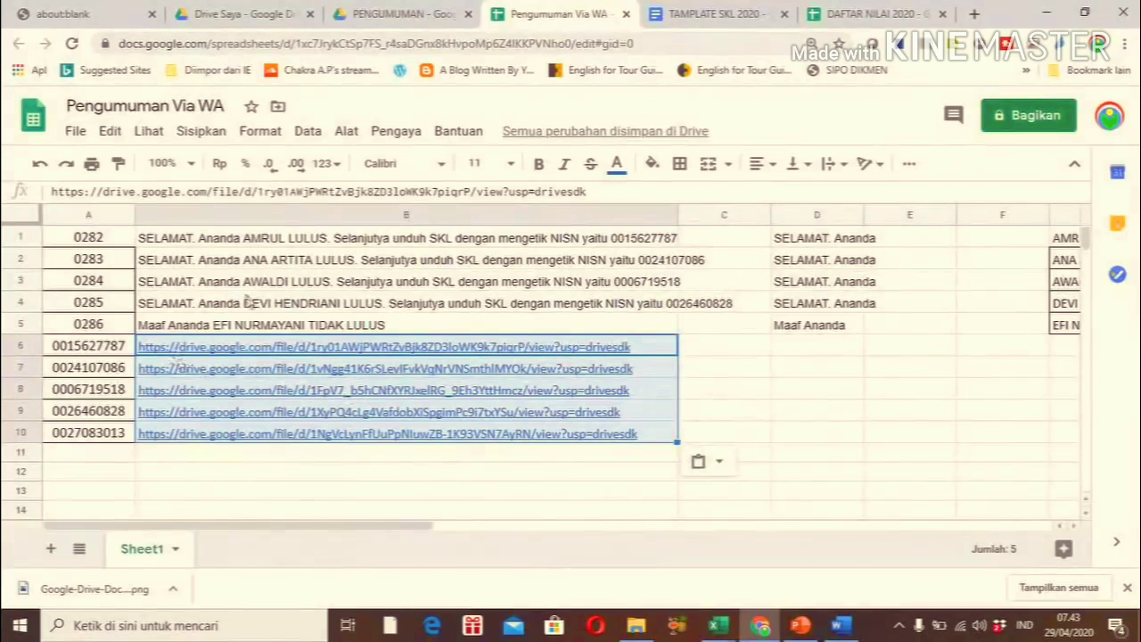
left_click(405, 13)
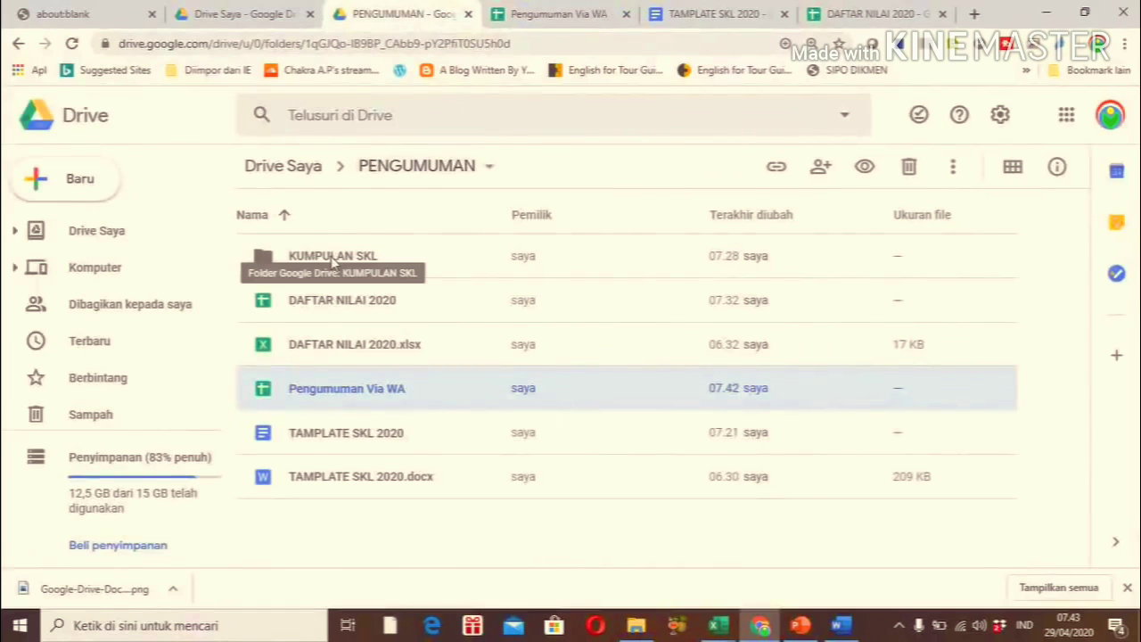
Share the KUMPULAN SKL folder so anyone with the link can view it
right_click(331, 261)
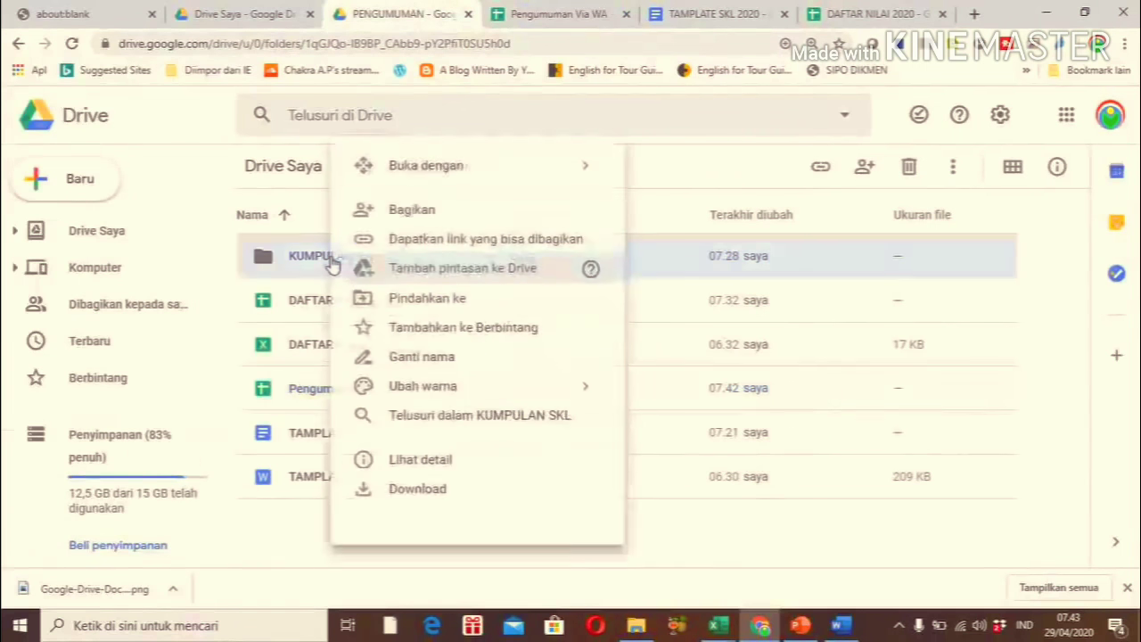
left_click(407, 219)
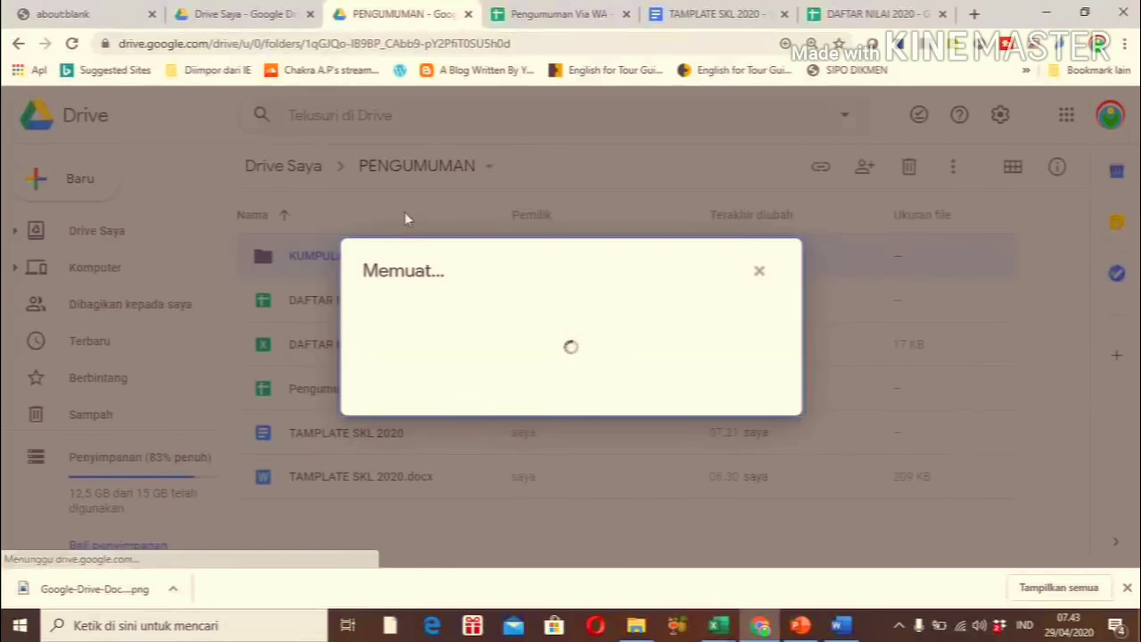
left_click(776, 409)
left_click(717, 321)
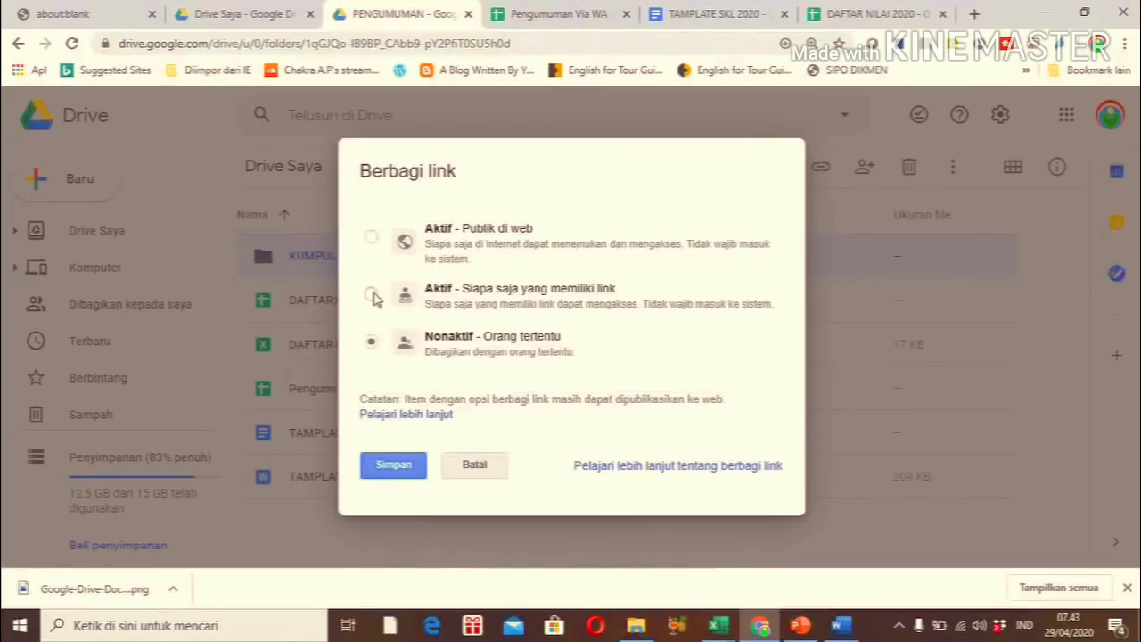
left_click(373, 296)
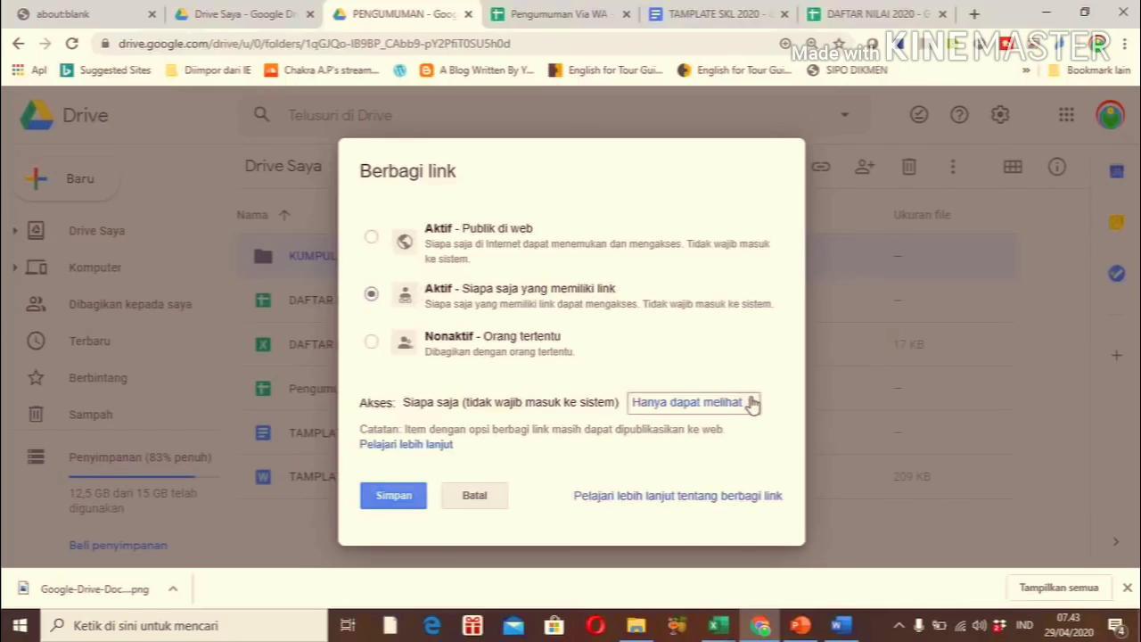
left_click(400, 500)
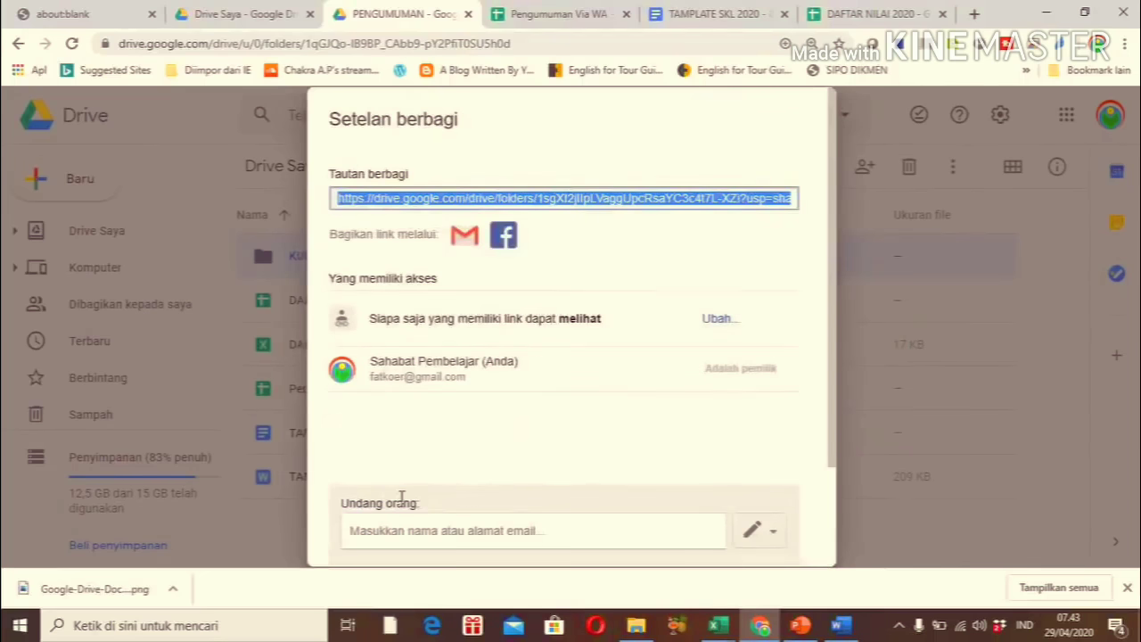
left_click_drag(832, 310, 832, 412)
left_click(362, 517)
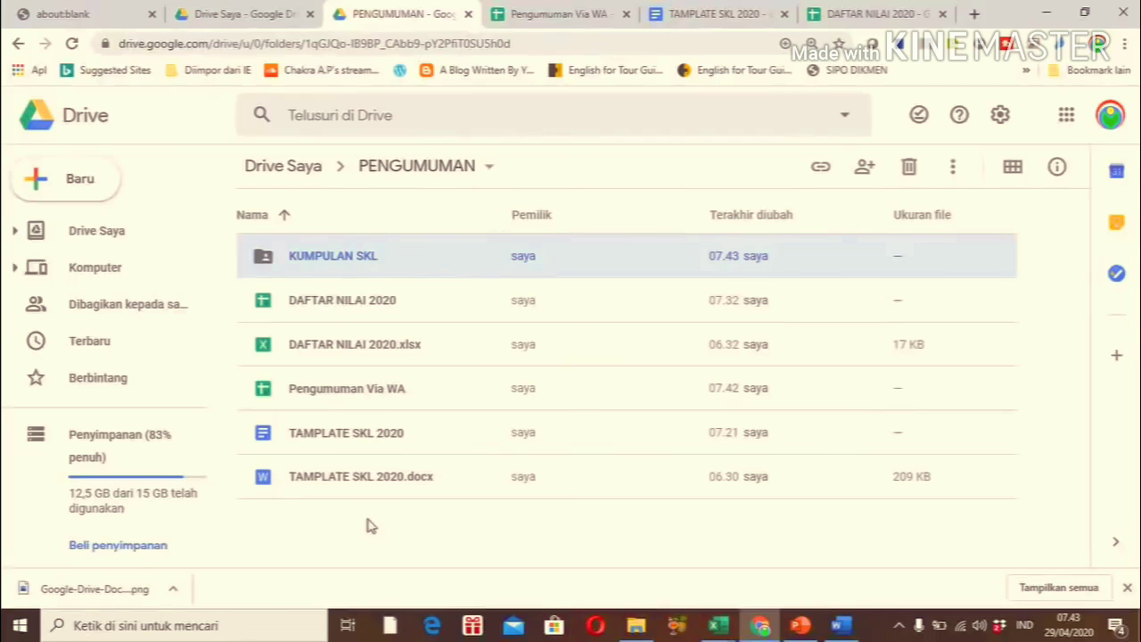
Review the message formulas in B1 and B5 of Pengumuman Via WA
left_click(858, 14)
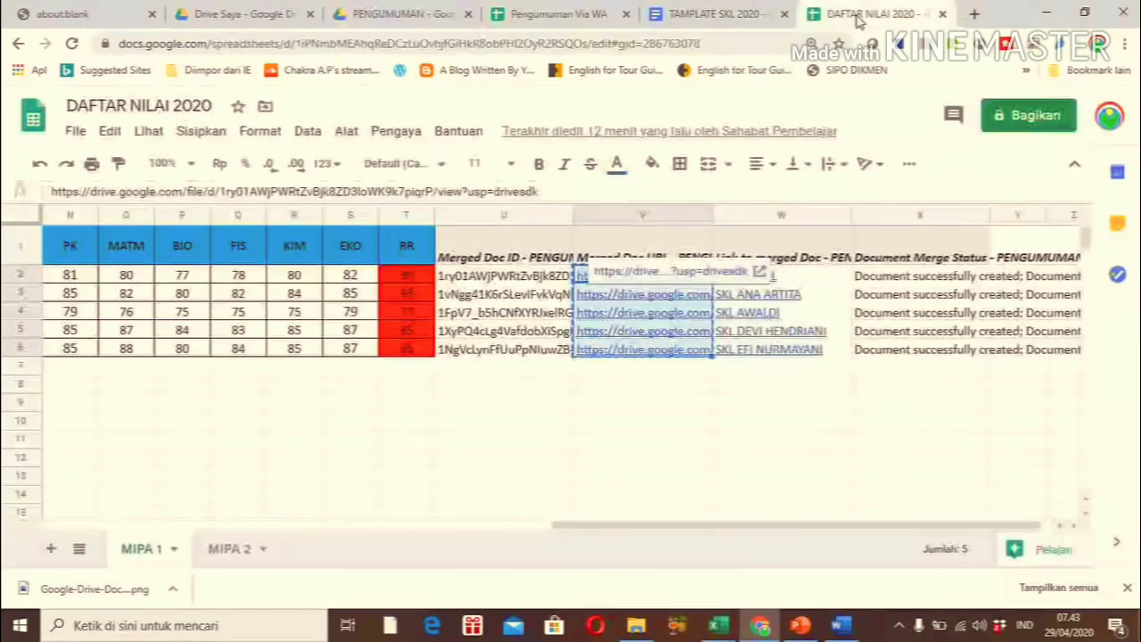
left_click(560, 16)
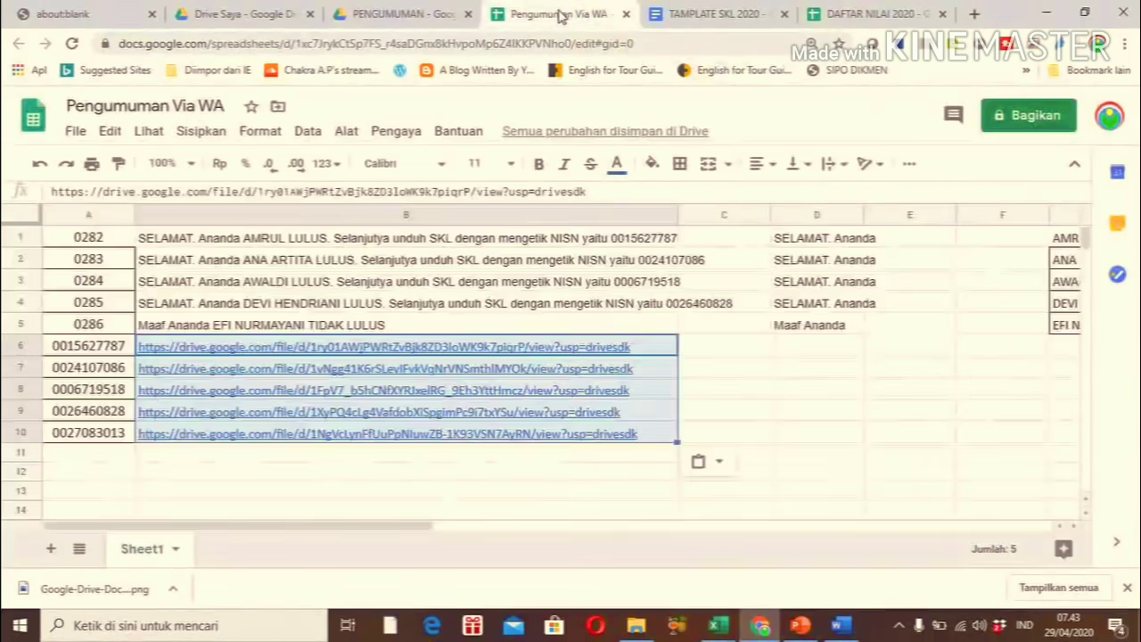
left_click(743, 367)
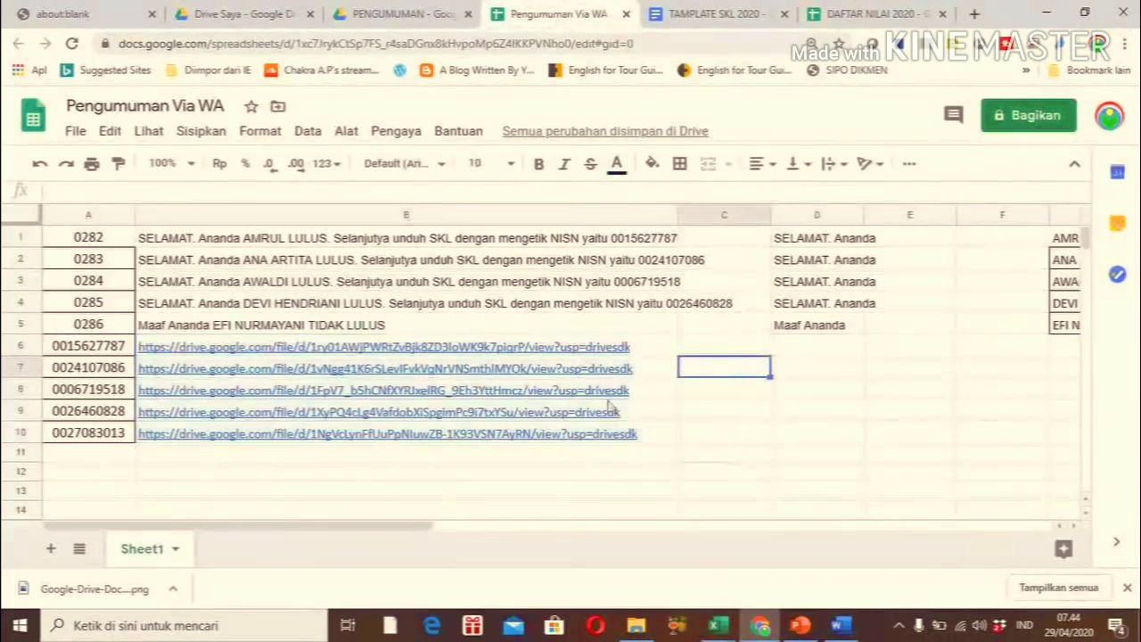
left_click(268, 491)
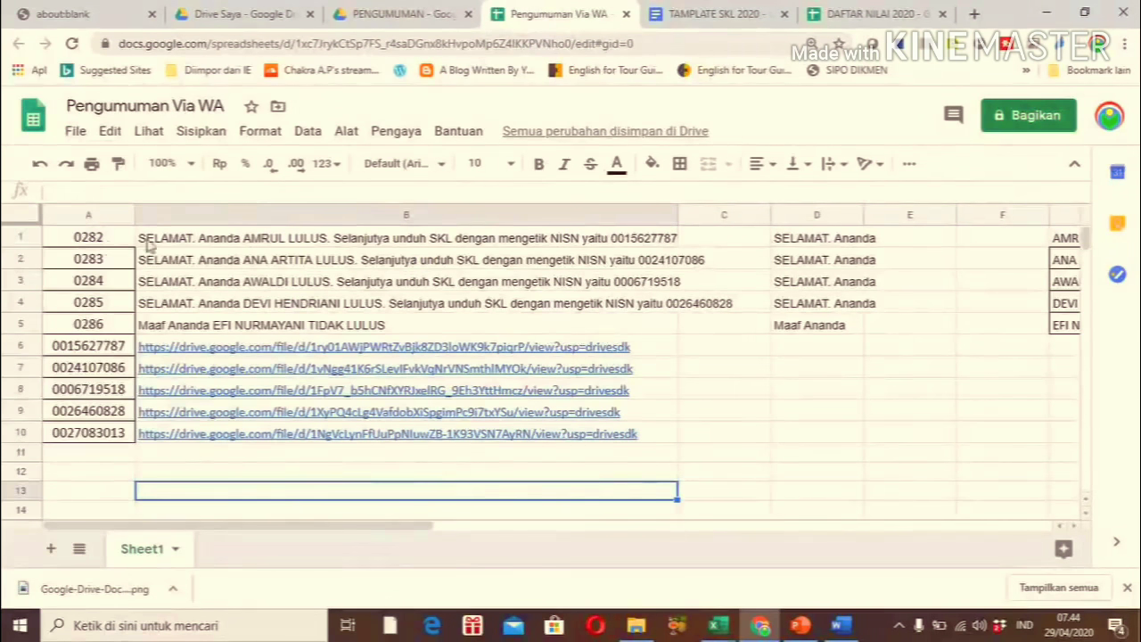
left_click(174, 243)
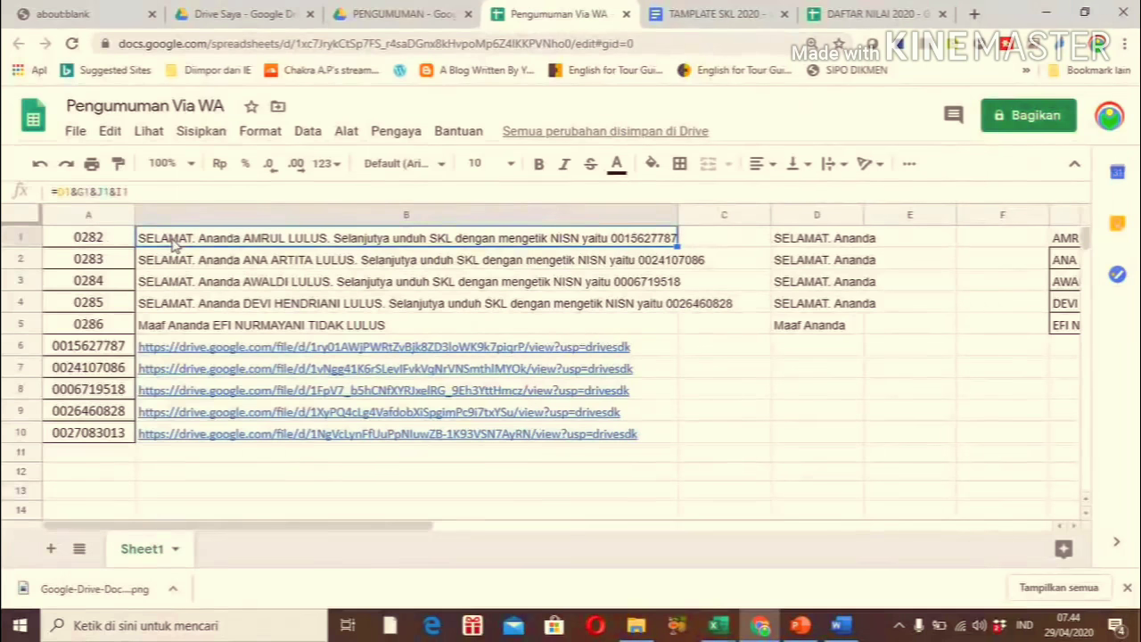
left_click(93, 328)
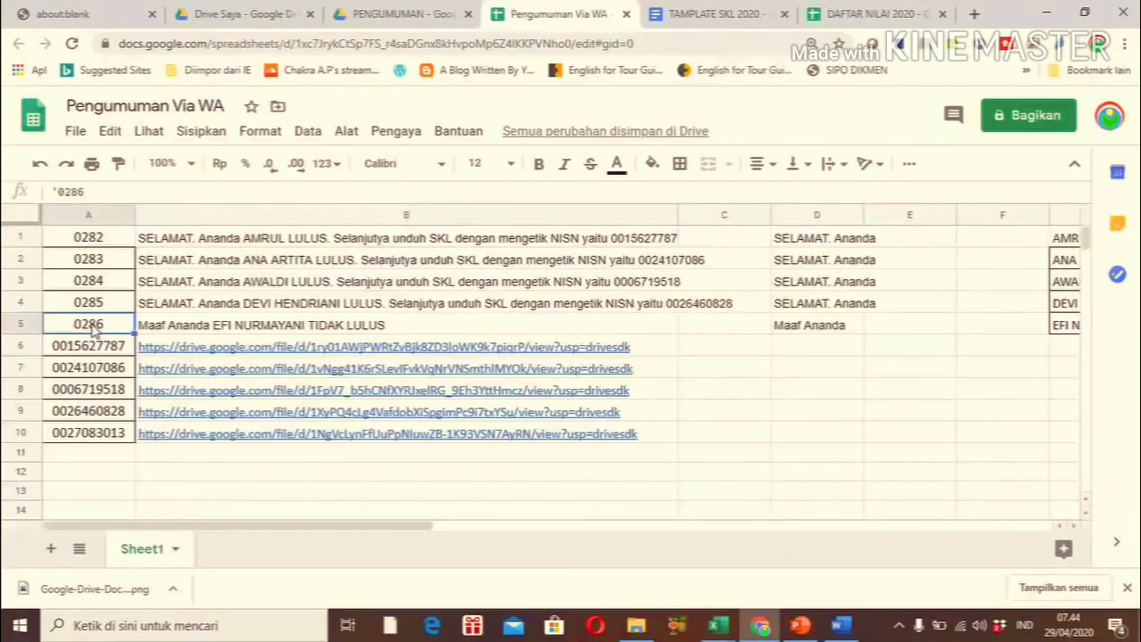
left_click(181, 333)
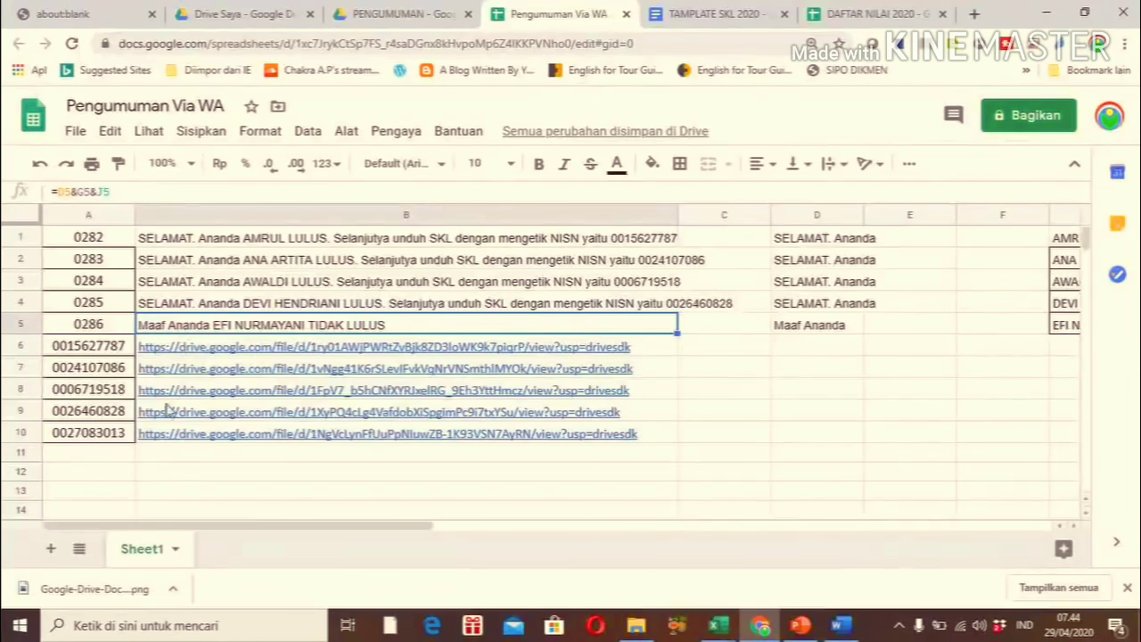
Enter MOHON MAAF ANANDA TIDAK LULUS in B10
mouse_move(163, 442)
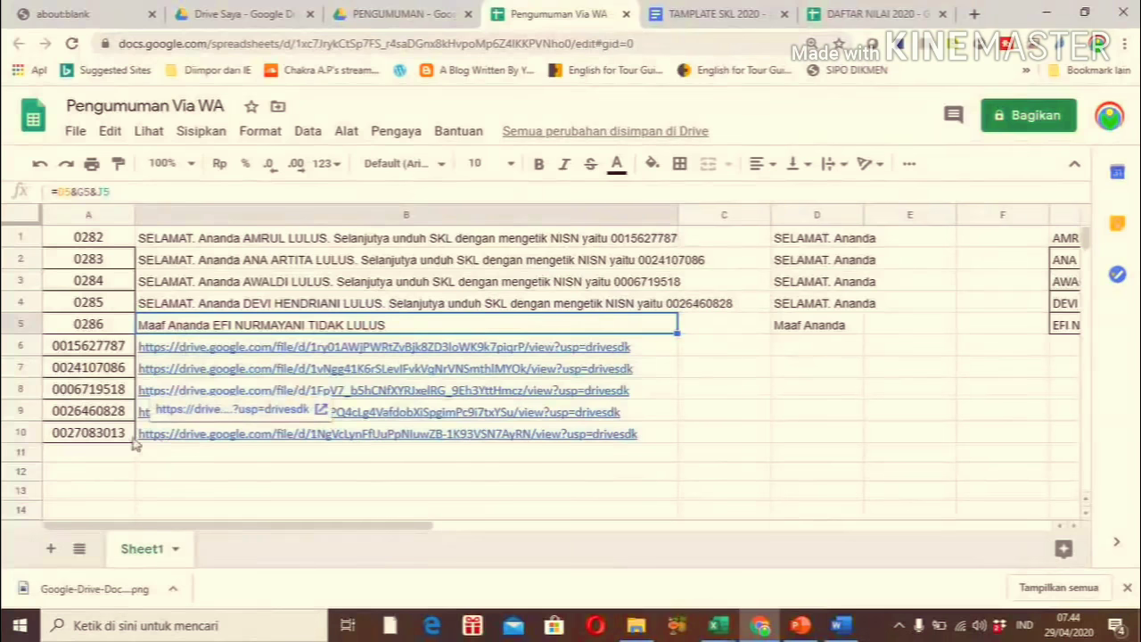
left_click(153, 443)
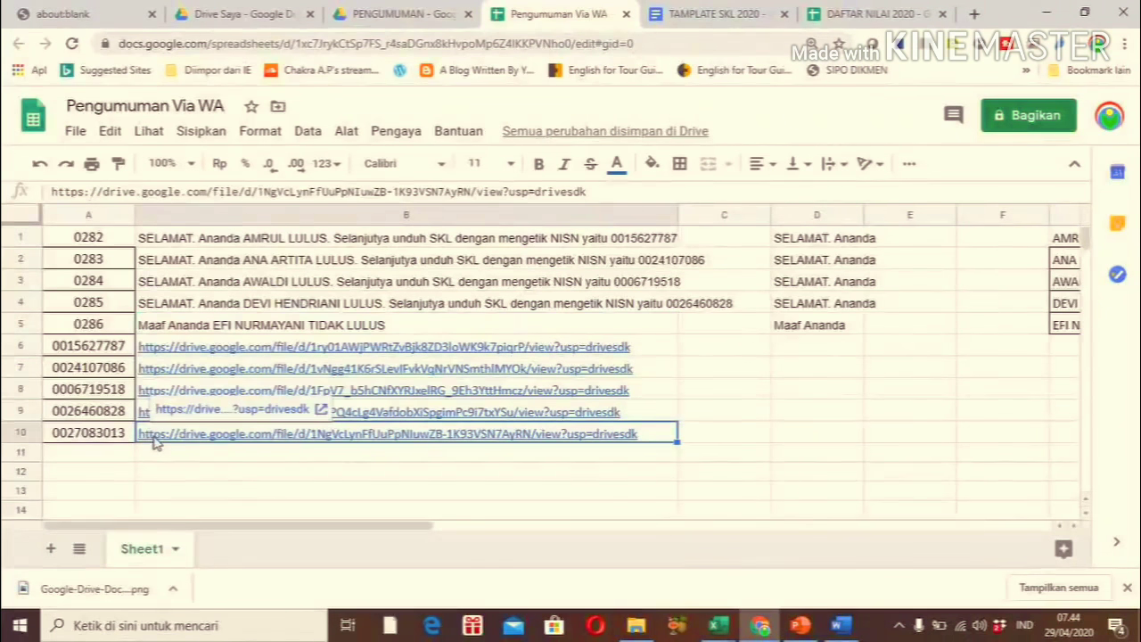
type("M")
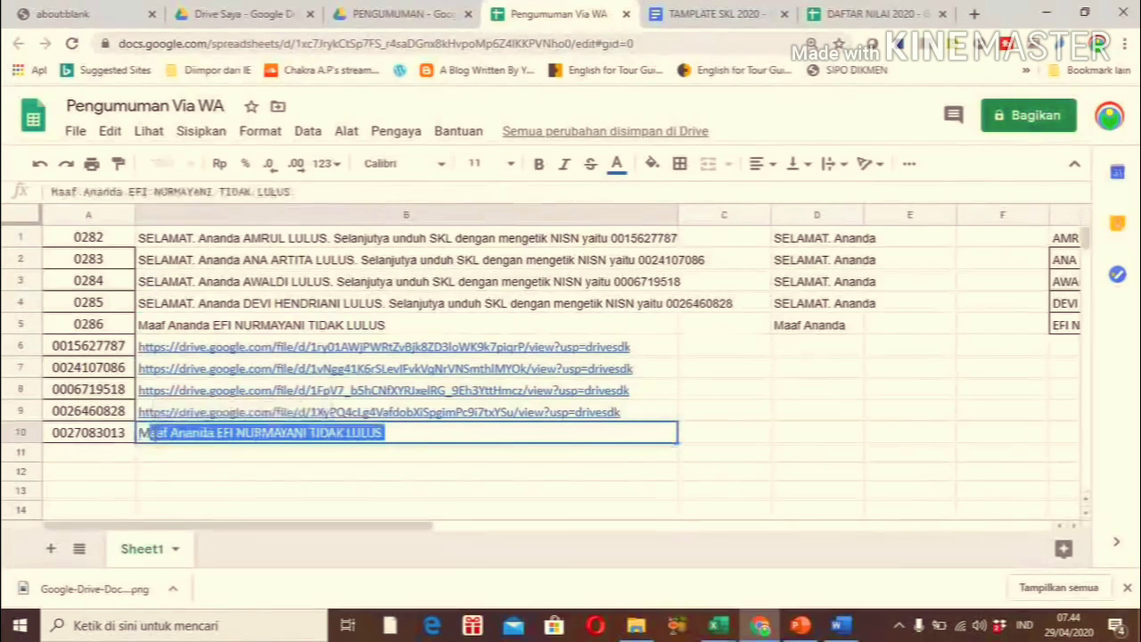
type("OHON")
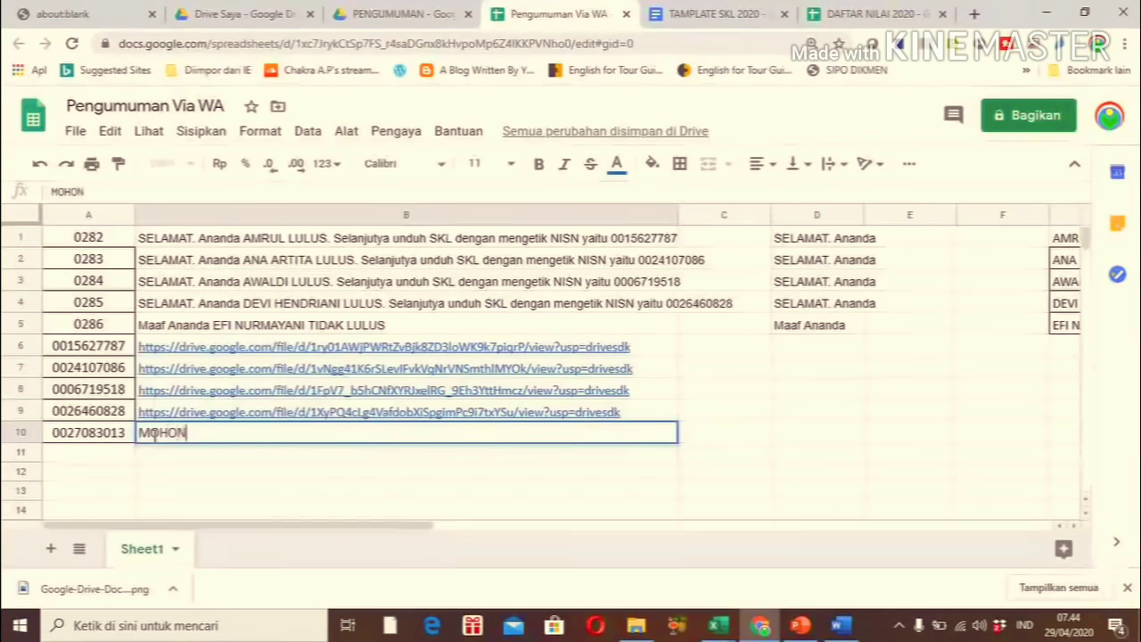
type(" MAAF ")
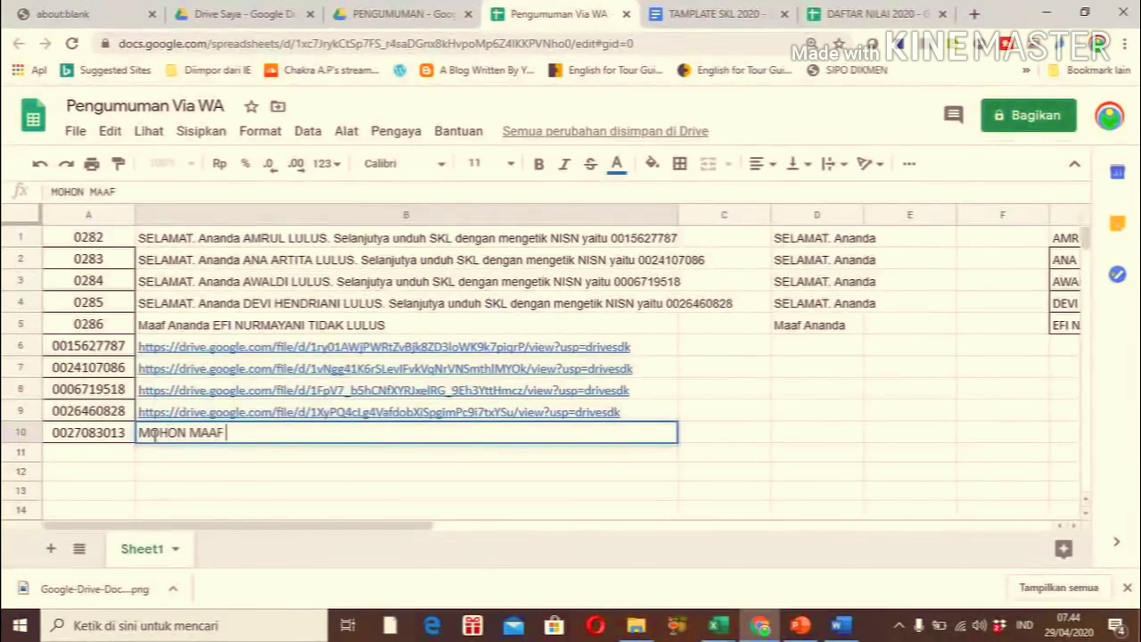
type("ANANDA TIDAK LULUS")
key("Return")
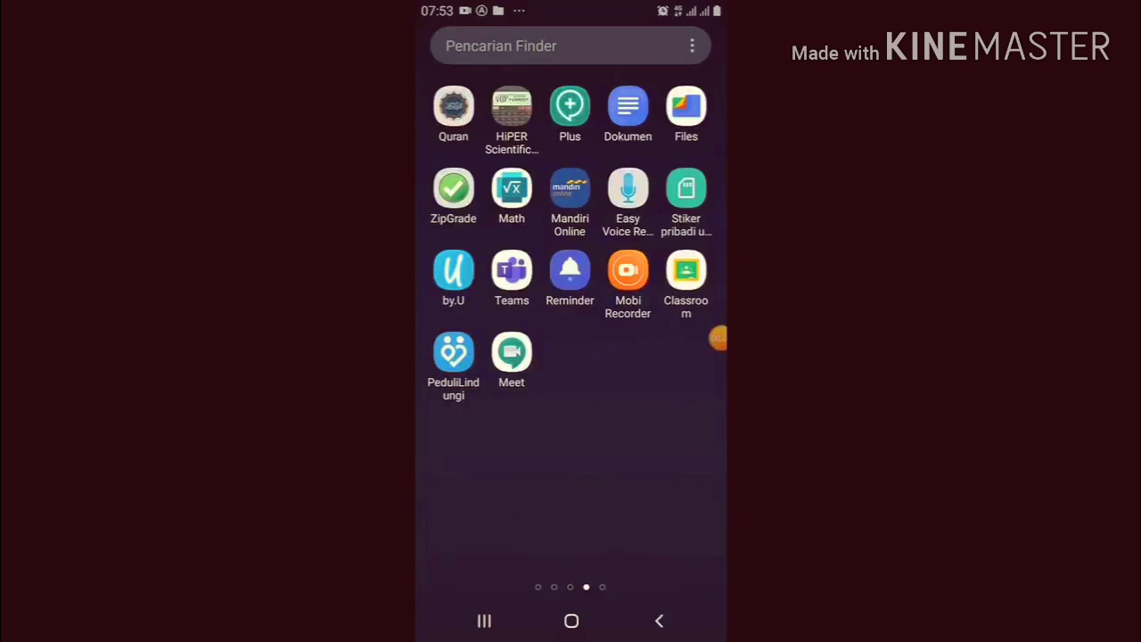
Open WhatsAuto on the phone and switch Jawab otomatis to AKTIF
left_click_drag(642, 446, 464, 446)
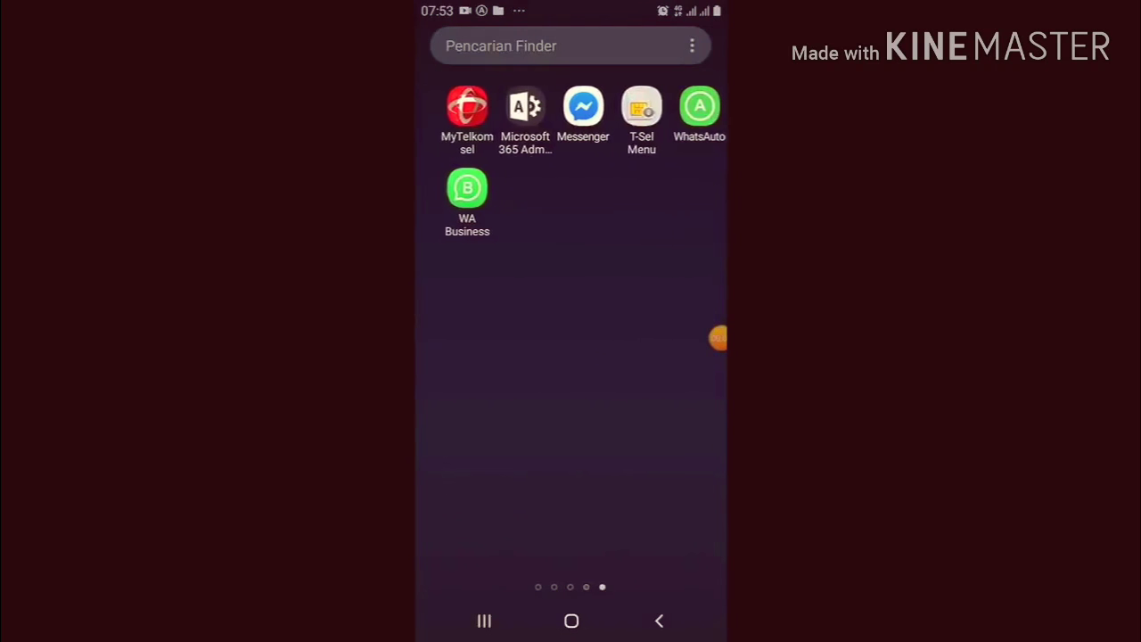
left_click_drag(719, 338, 704, 105)
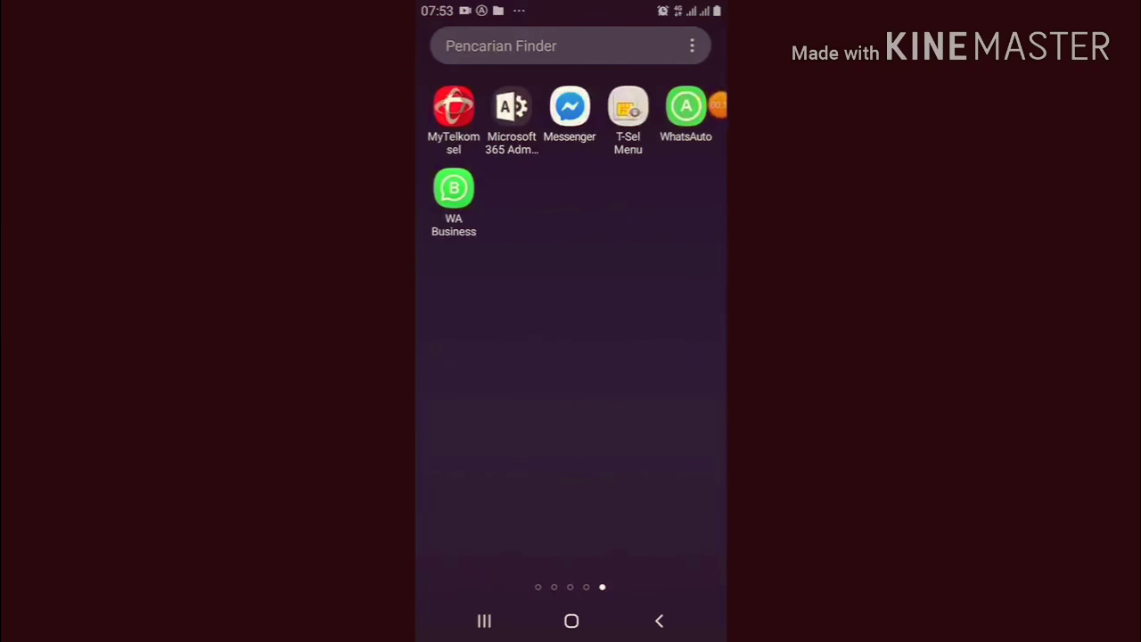
left_click(686, 107)
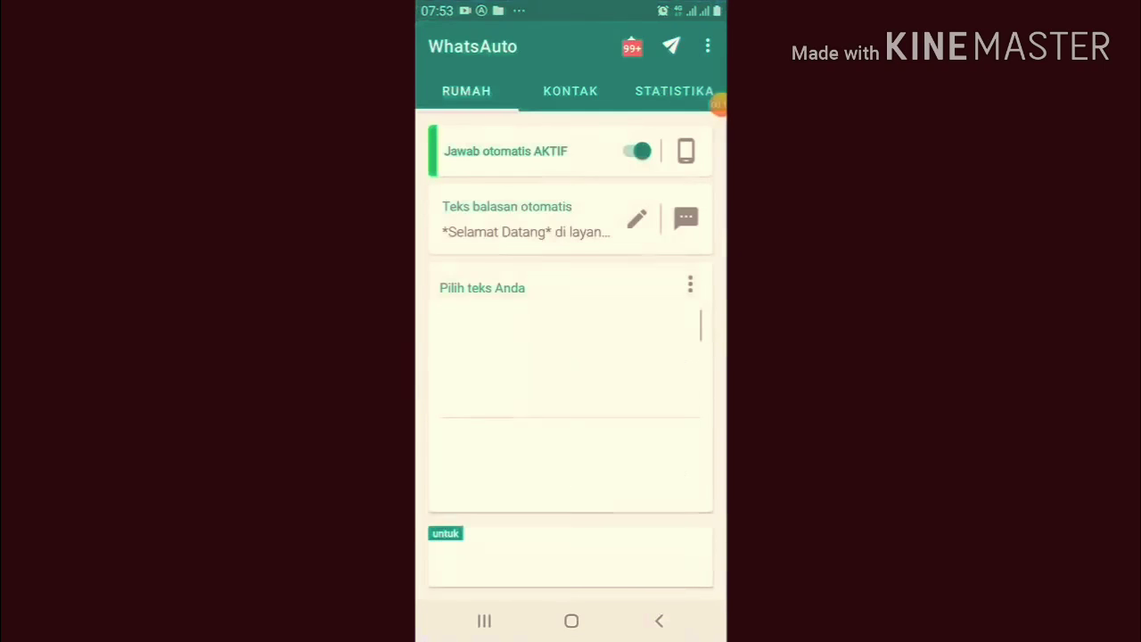
left_click_drag(718, 105, 711, 274)
left_click(636, 151)
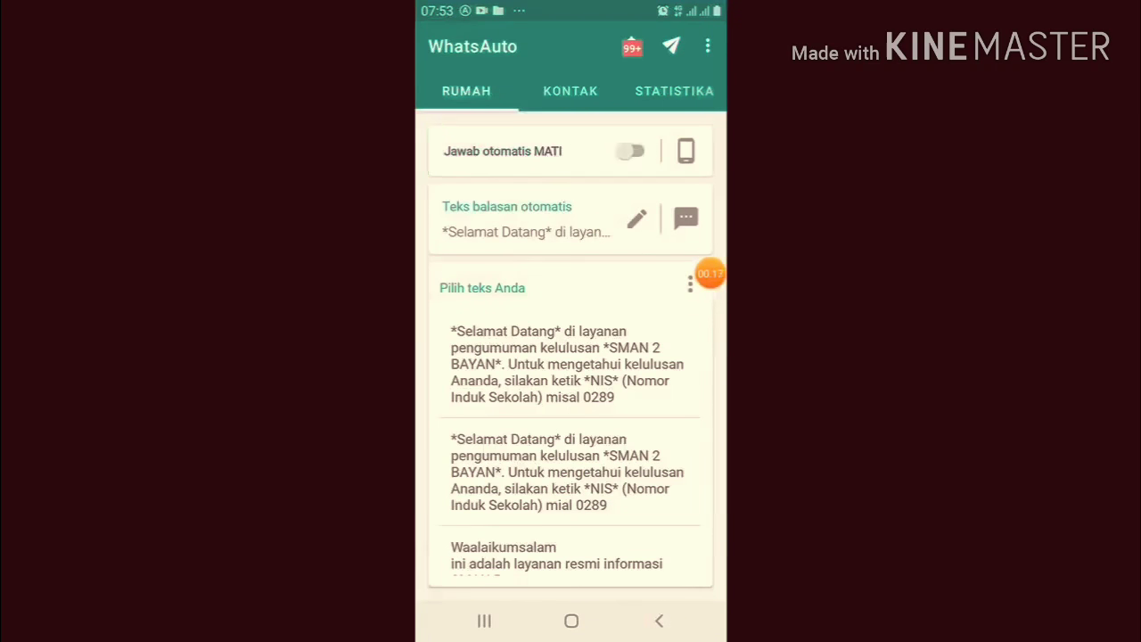
left_click(633, 151)
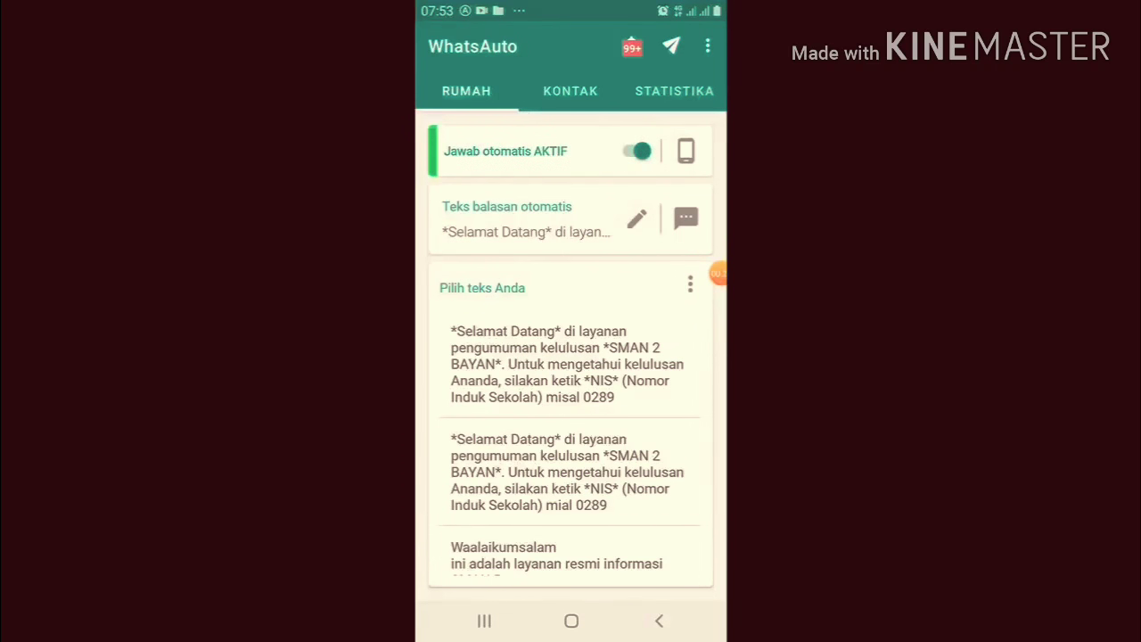
left_click(635, 150)
left_click(633, 151)
left_click(633, 151)
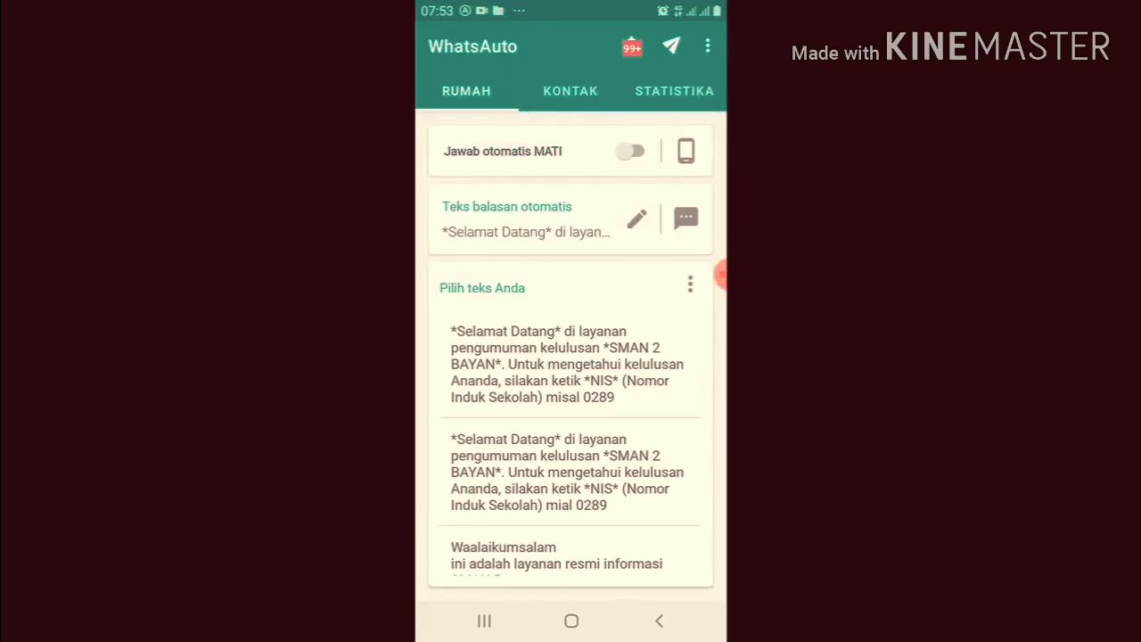
left_click(633, 150)
Confirm the KONTAK setting replies to Semua orang, then return to RUMAH
left_click_drag(722, 274, 579, 184)
left_click(570, 91)
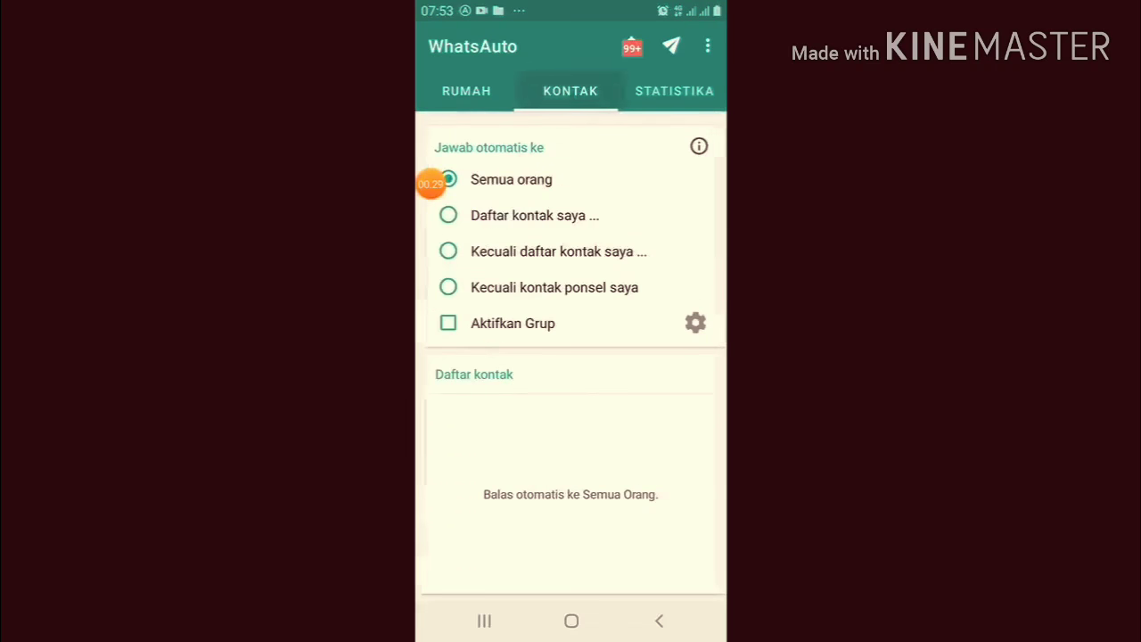
left_click_drag(430, 185, 570, 183)
left_click_drag(468, 183, 711, 367)
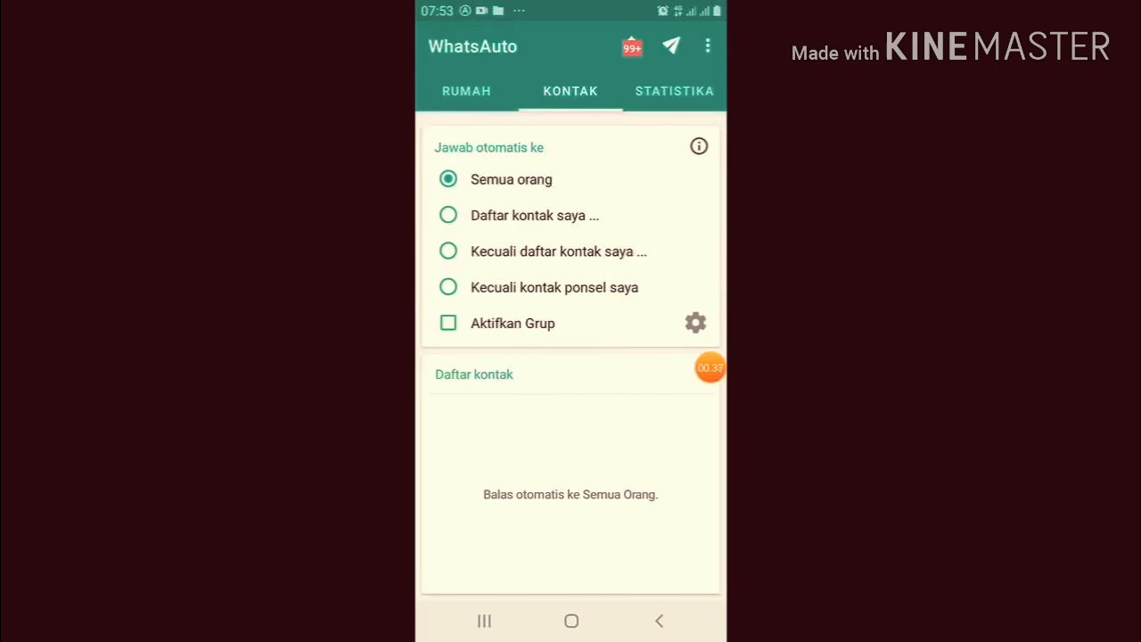
left_click(466, 91)
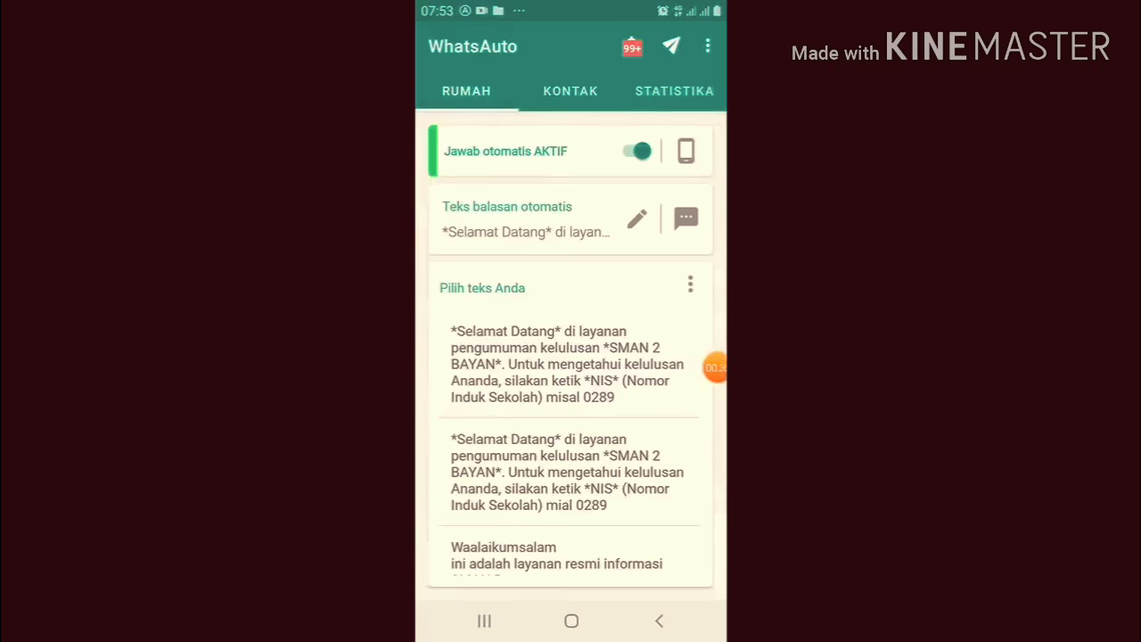
left_click_drag(718, 368, 711, 212)
Review the supported apps list (WhatsApp Business, Messenger, Telegram) and return to RUMAH
left_click(686, 151)
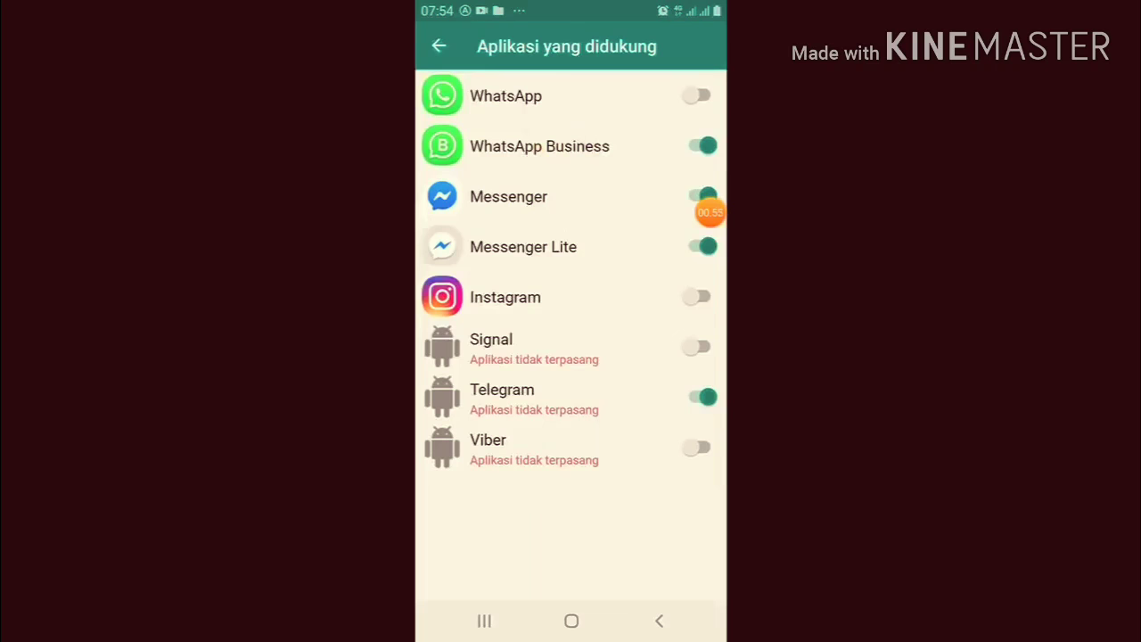
left_click_drag(710, 212, 711, 157)
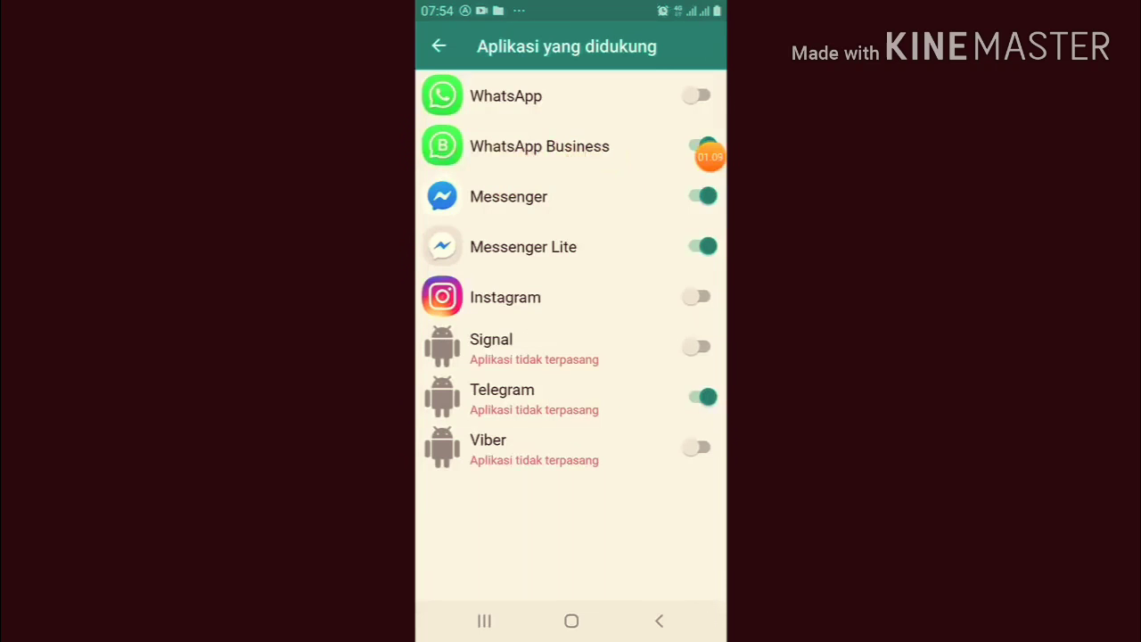
left_click_drag(710, 157, 707, 202)
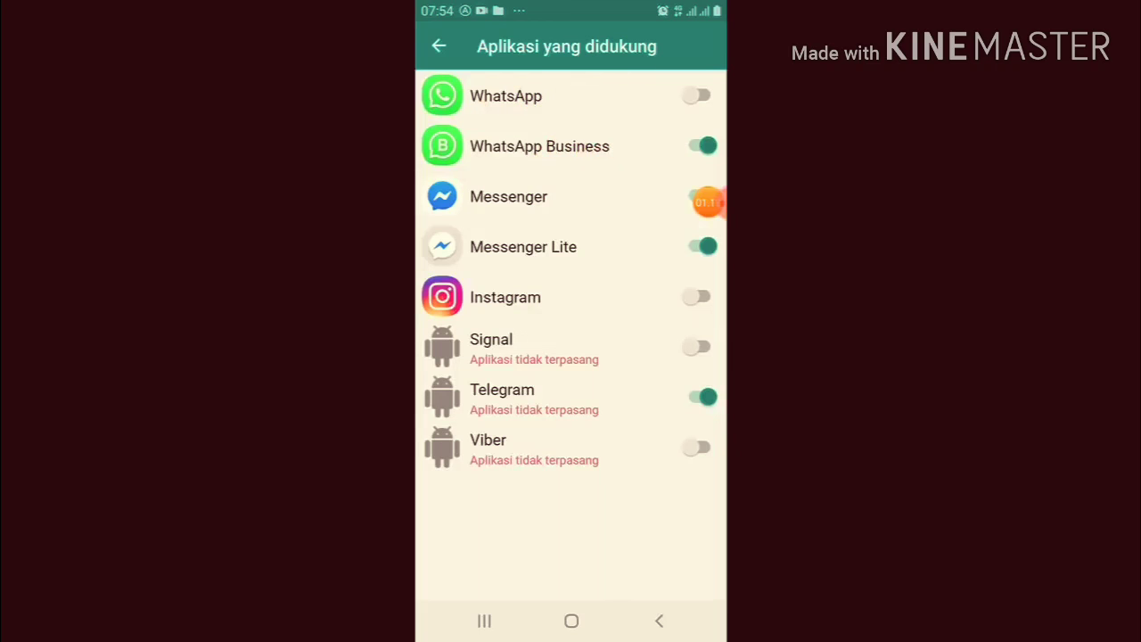
mouse_move(708, 202)
left_mouse_down()
mouse_move(721, 202)
mouse_move(518, 191)
mouse_move(558, 158)
mouse_move(592, 158)
mouse_move(680, 270)
mouse_move(687, 210)
mouse_move(671, 203)
mouse_move(648, 215)
mouse_move(711, 181)
mouse_move(680, 364)
mouse_move(699, 424)
mouse_move(689, 360)
mouse_move(630, 219)
mouse_move(649, 224)
mouse_move(624, 237)
mouse_move(631, 226)
mouse_move(668, 300)
mouse_move(710, 312)
left_mouse_up()
left_click(439, 45)
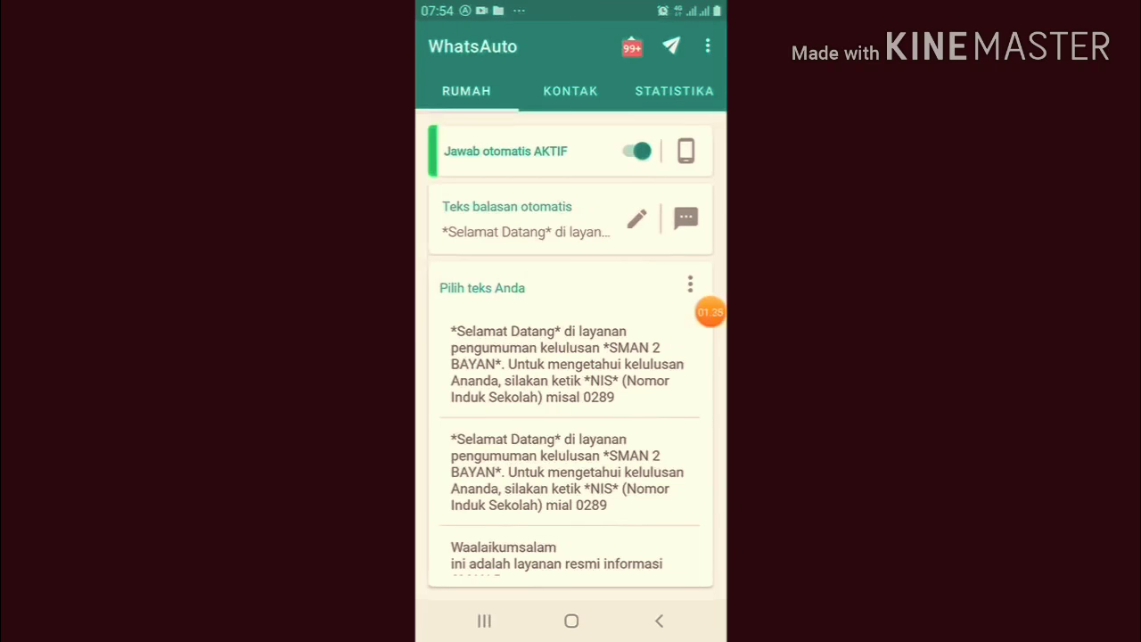
Open the Spreadsheet reply page under 'Teks balasan otomatis', showing 10 synced messages
left_click(637, 220)
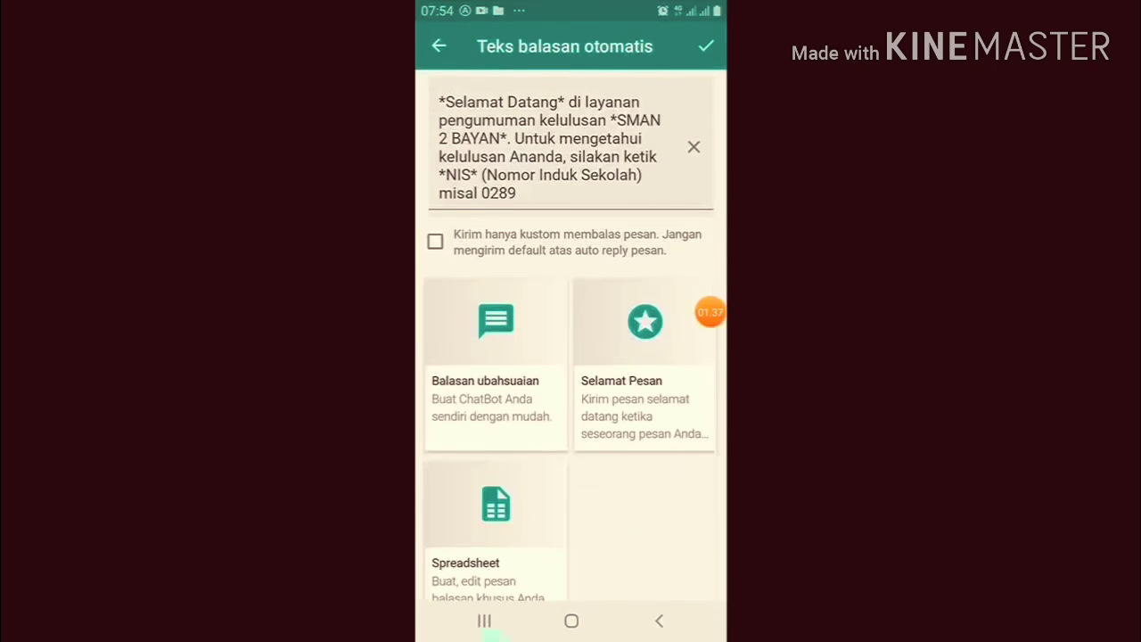
left_click_drag(711, 312, 431, 141)
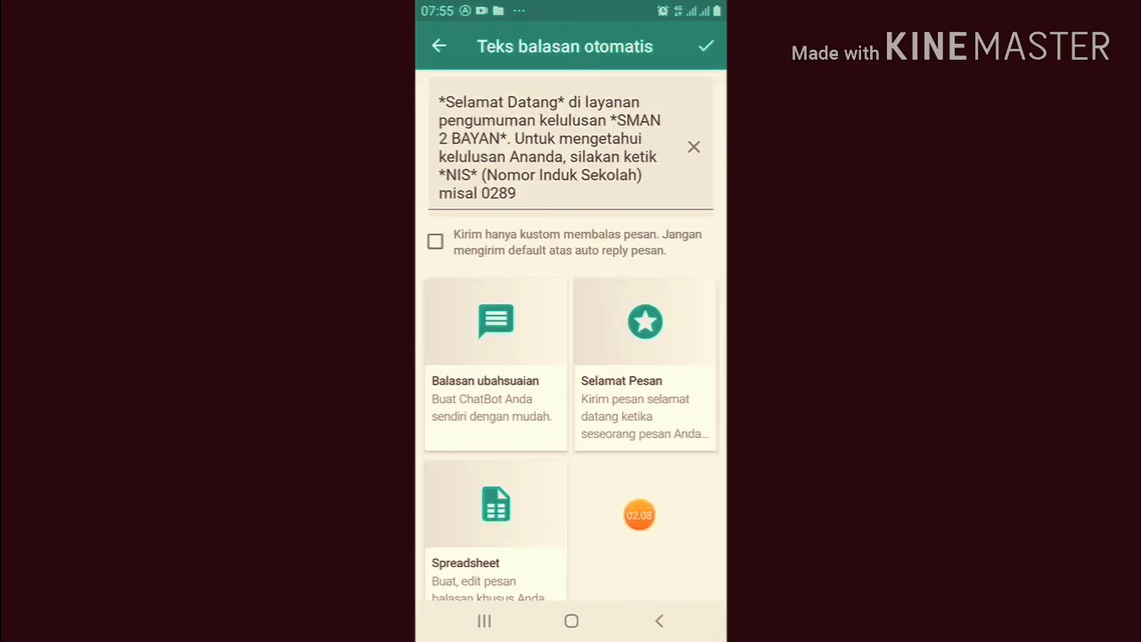
scroll(571, 335, "down", 1)
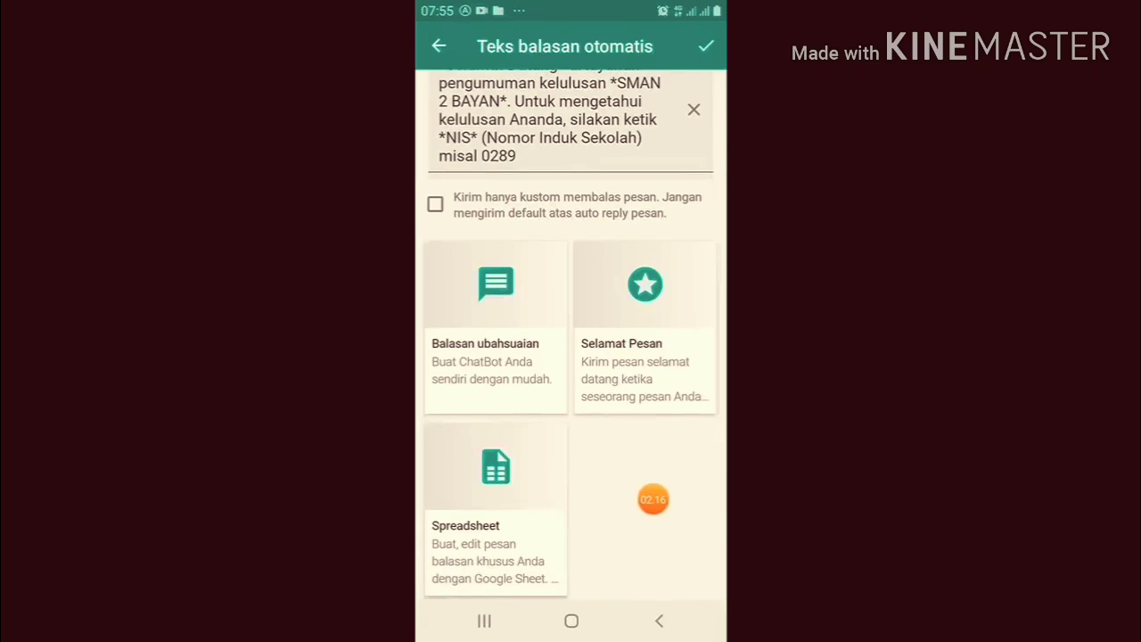
left_click(450, 544)
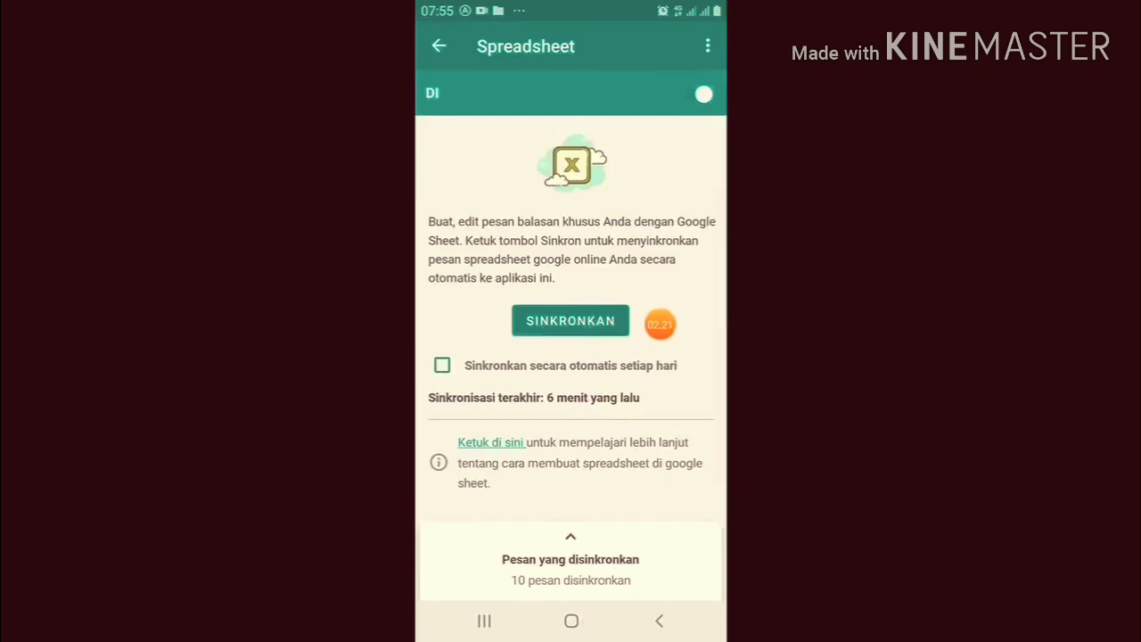
Re-sync replies from the 'Pengumuman Via WA' spreadsheet so the last sync reads 'Sekarang'
left_click(570, 321)
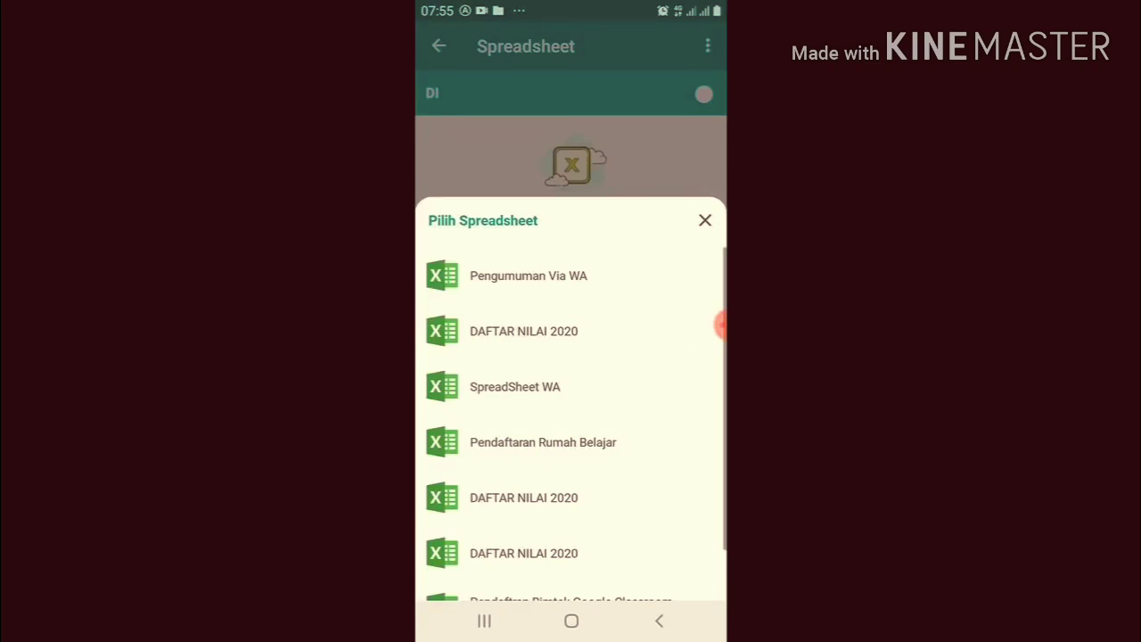
left_click_drag(720, 326, 630, 271)
left_click(529, 275)
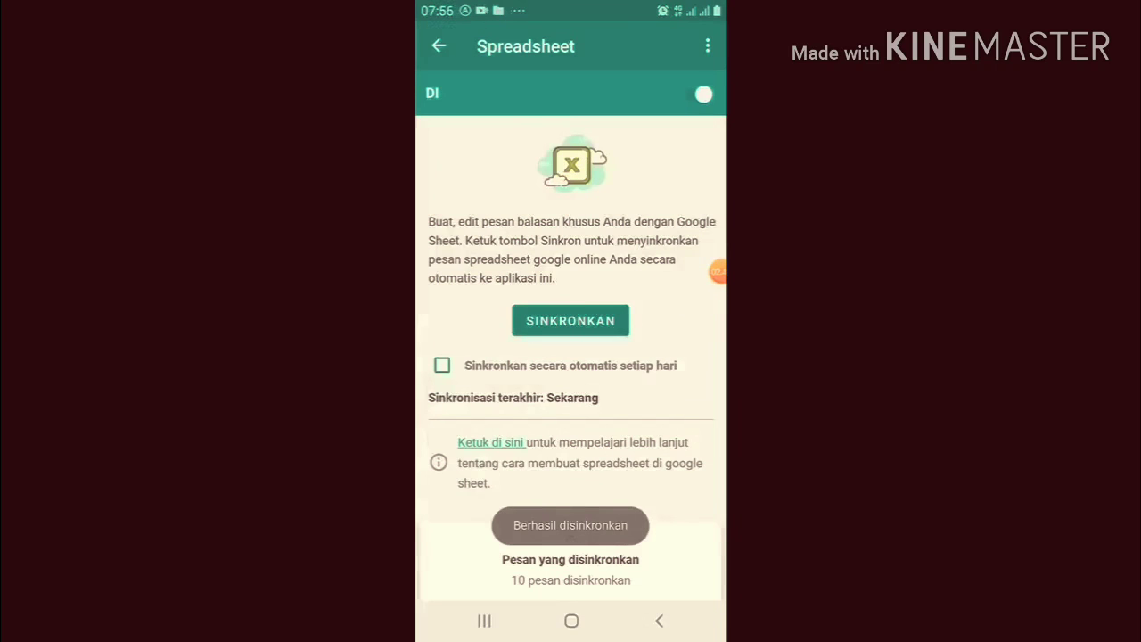
left_click_drag(718, 271, 658, 532)
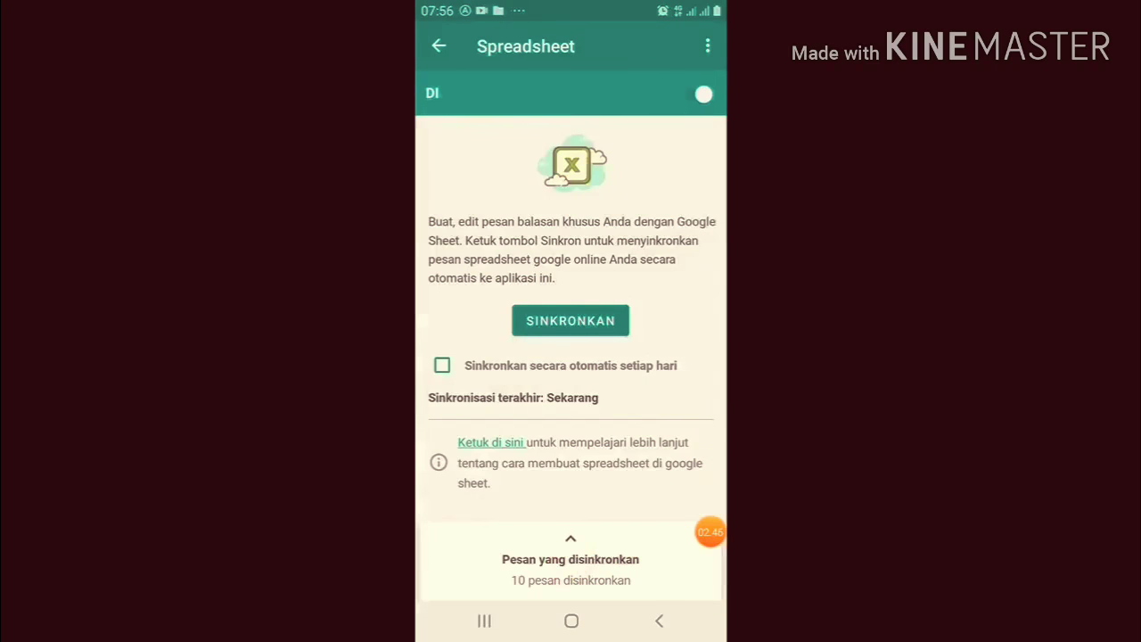
Expand 'Pesan yang disinkronkan' and review all 10 synced NIS and NISN rows
left_click_drag(571, 559, 571, 210)
scroll(570, 446, "down", 1)
scroll(571, 446, "up", 1)
scroll(570, 446, "down", 1)
scroll(570, 446, "up", 1)
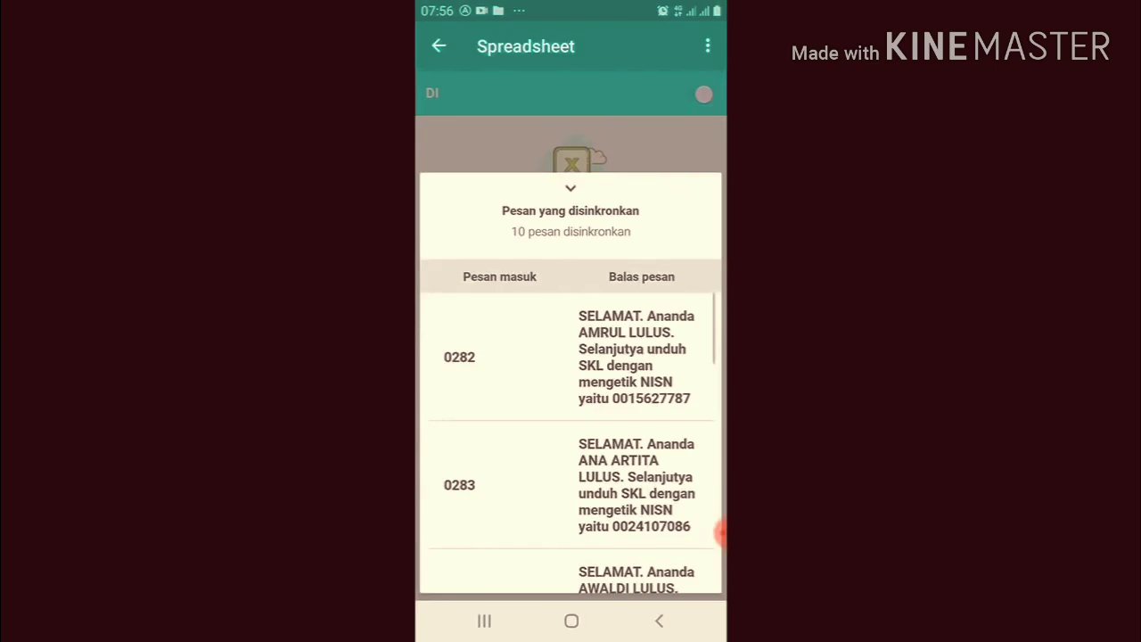
scroll(570, 446, "down", 1)
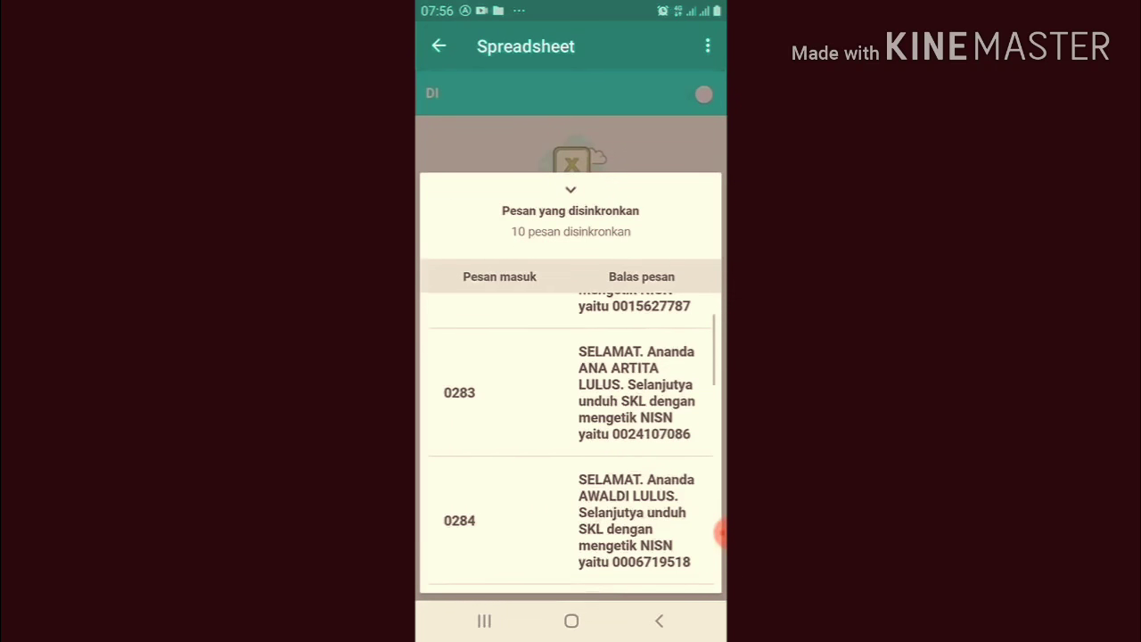
scroll(571, 445, "down", 3)
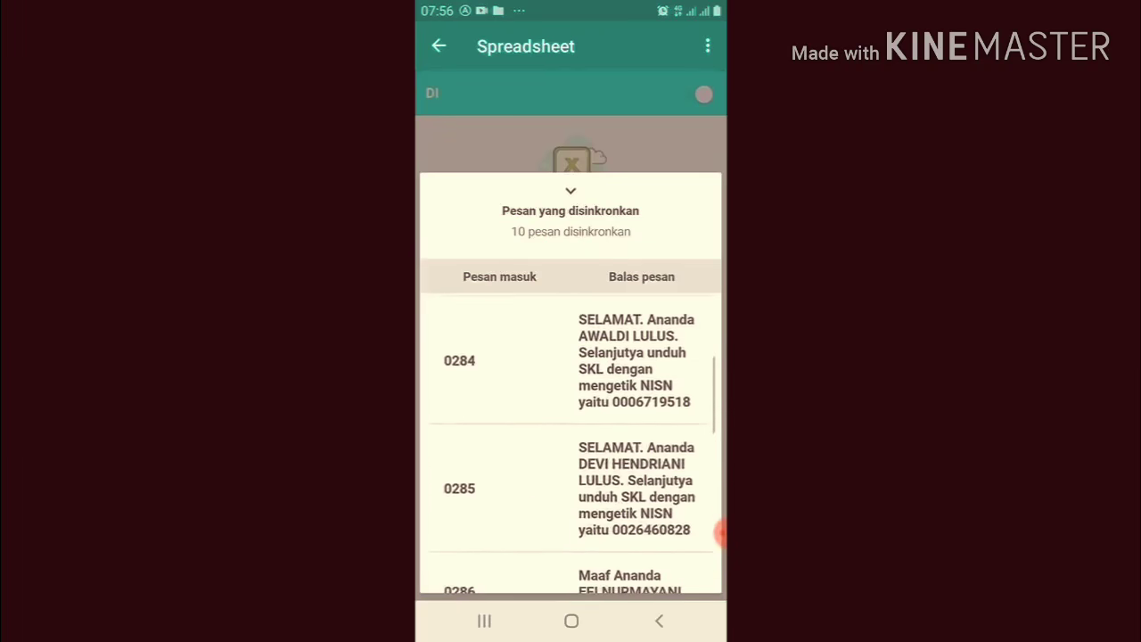
scroll(571, 446, "down", 1)
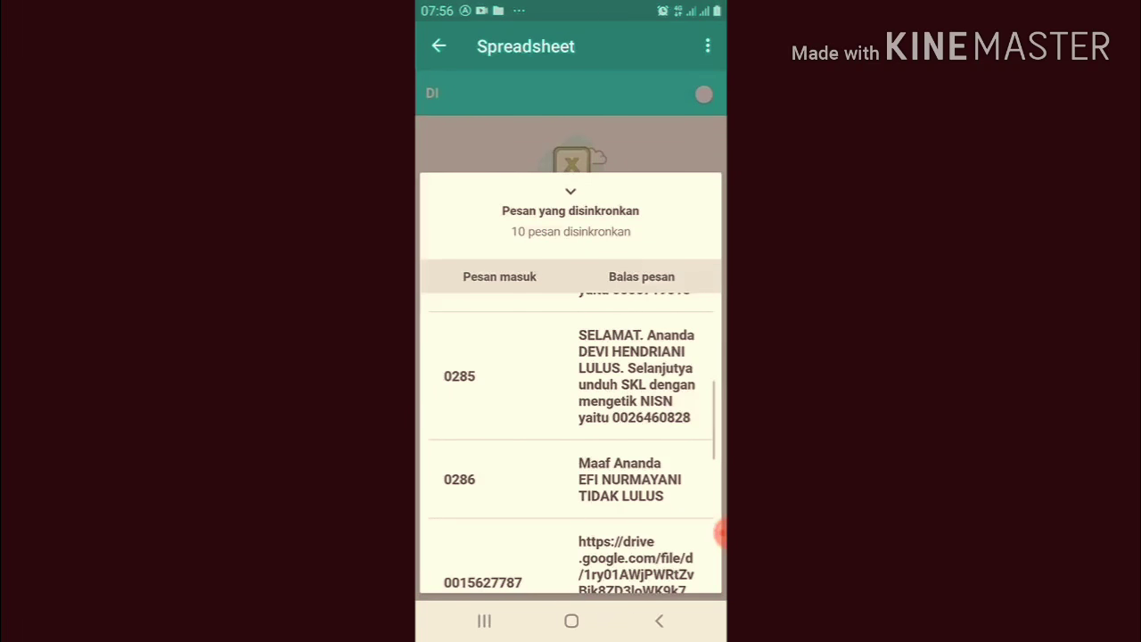
scroll(570, 446, "down", 2)
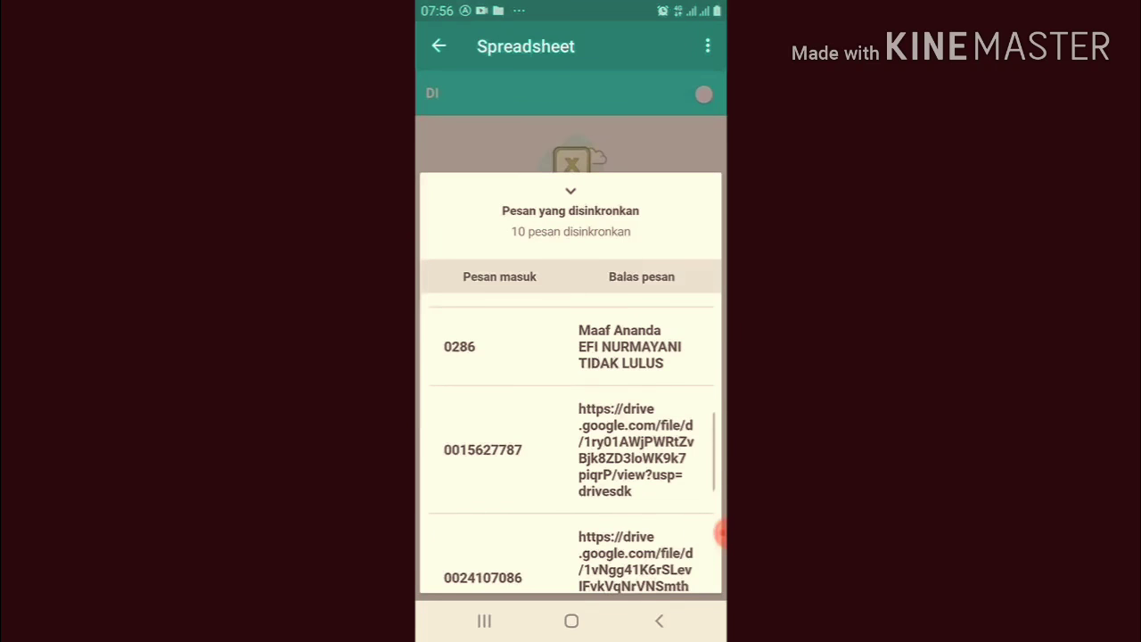
scroll(570, 446, "down", 1)
scroll(570, 446, "up", 1)
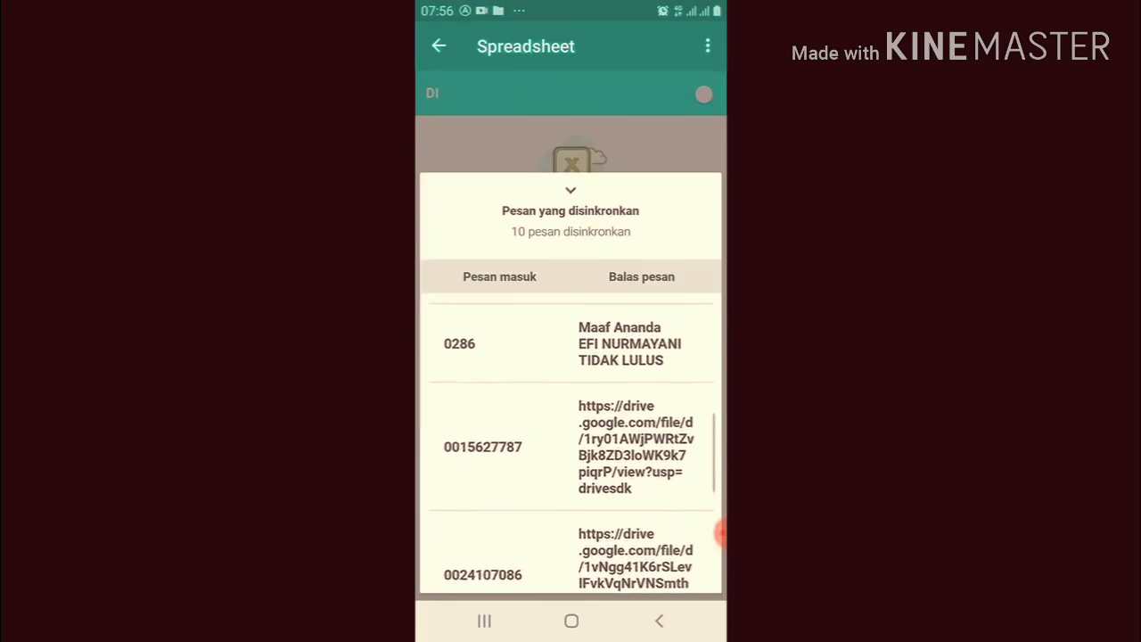
scroll(571, 446, "down", 5)
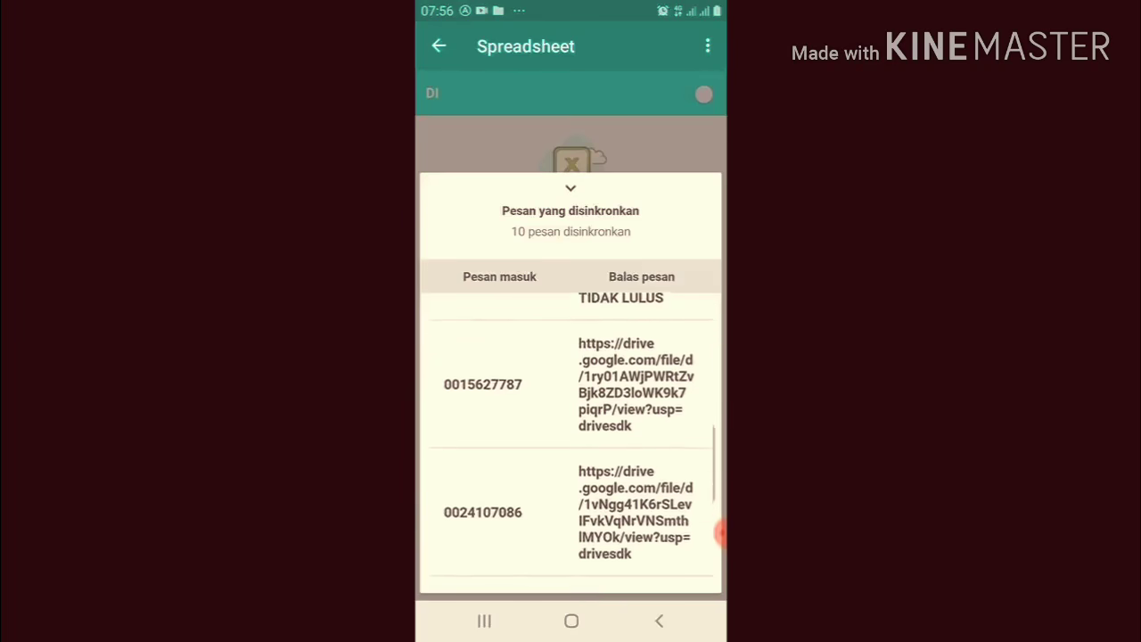
scroll(571, 446, "down", 1)
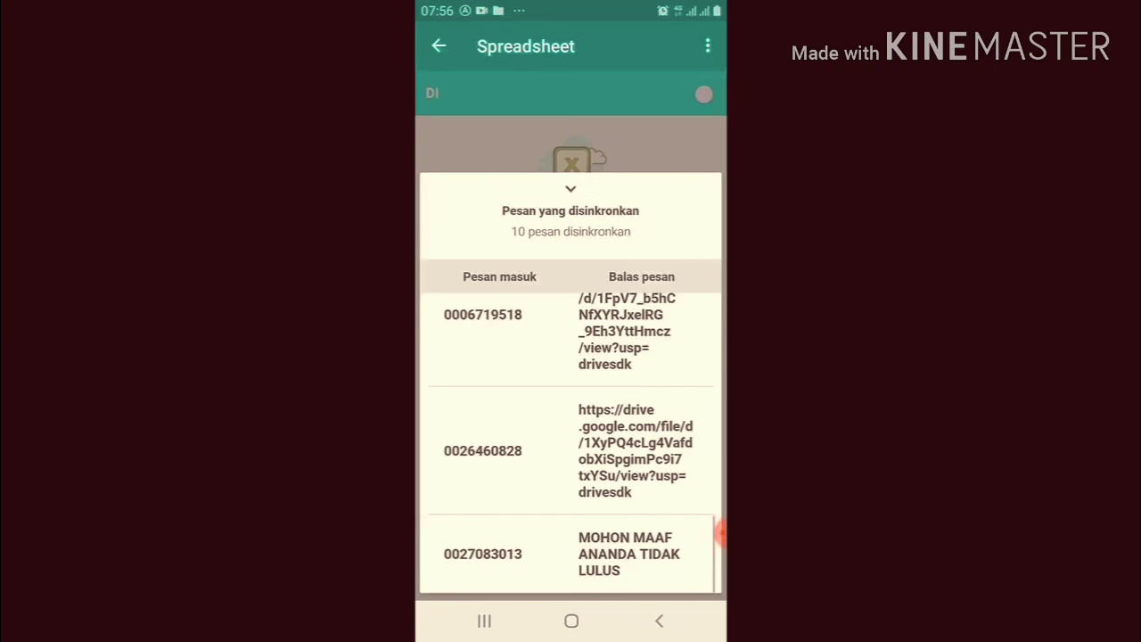
left_click(571, 191)
left_click_drag(721, 534, 658, 156)
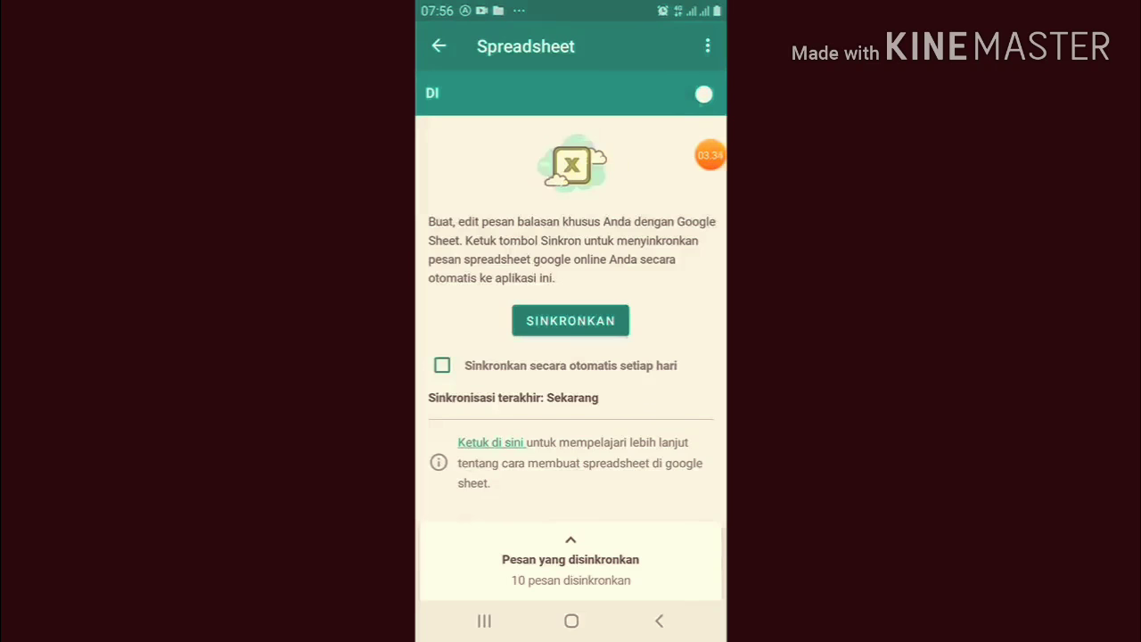
Turn Spreadsheet replies off and back on (DI), then return to the reply text screen
left_click(703, 95)
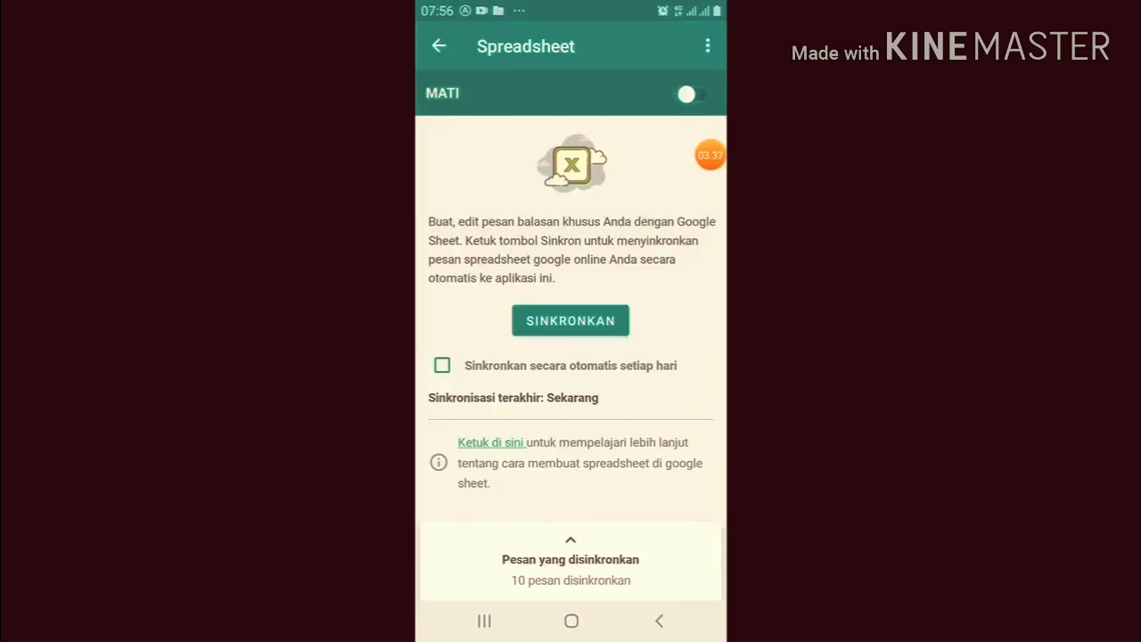
left_click(691, 95)
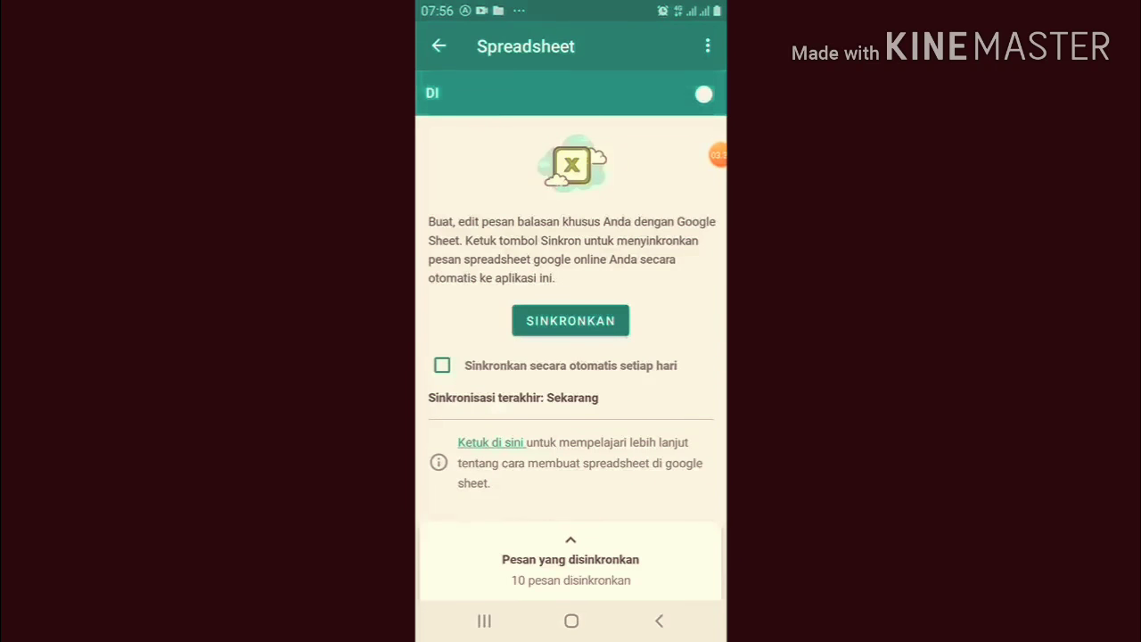
left_click(439, 45)
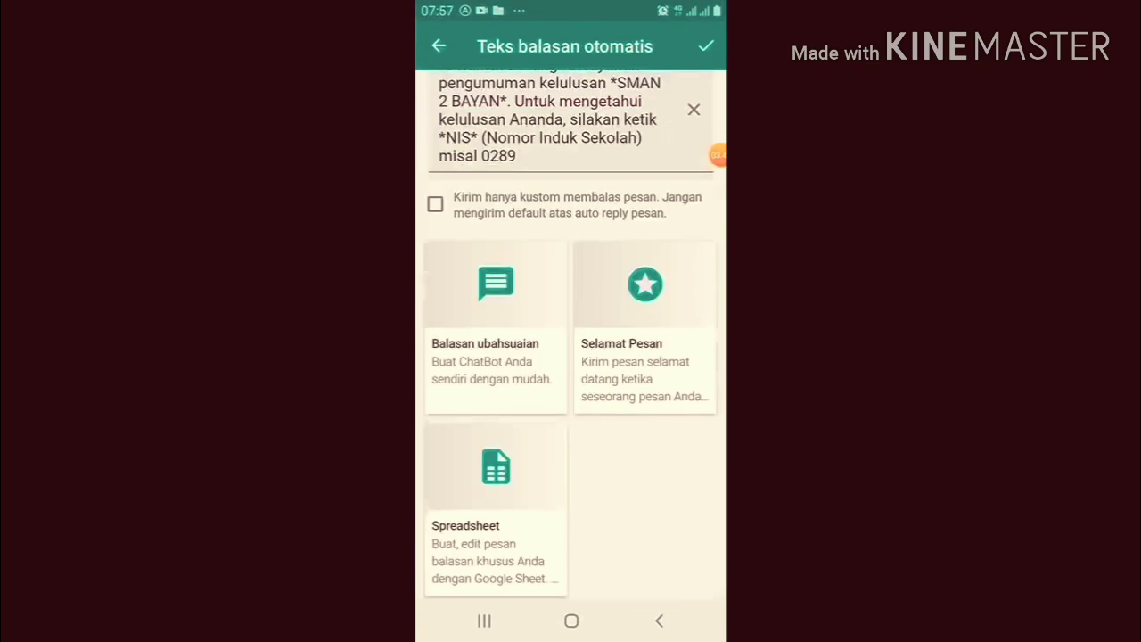
Save the automatic reply settings and exit WhatsAuto to the phone's app list
scroll(570, 356, "up", 1)
left_click(706, 45)
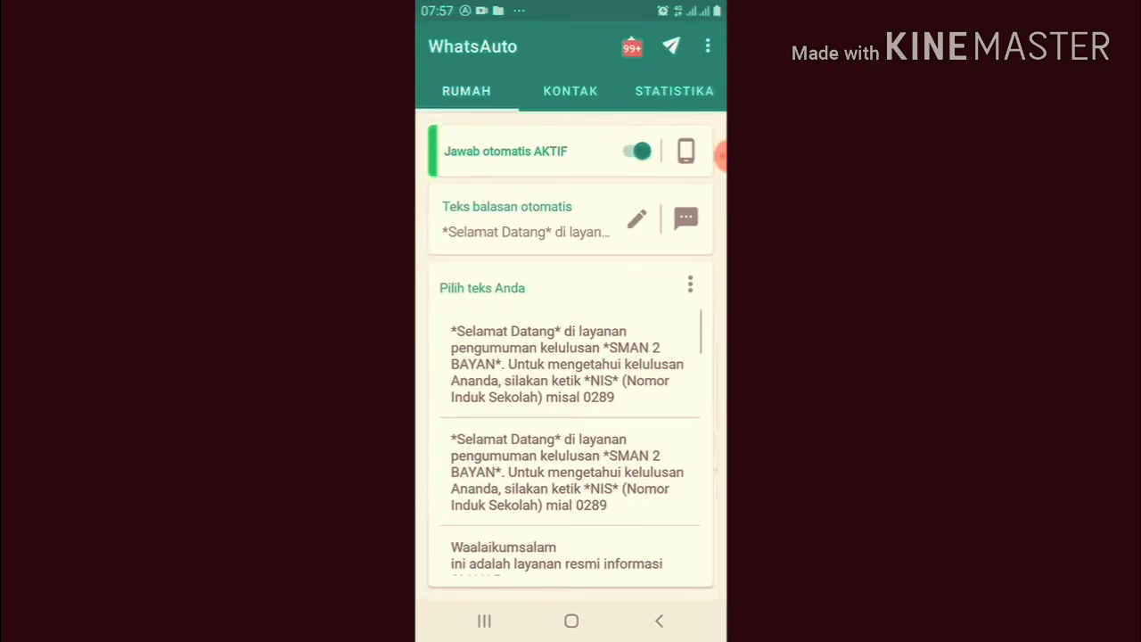
scroll(570, 445, "up", 1)
scroll(571, 446, "down", 1)
scroll(571, 445, "up", 1)
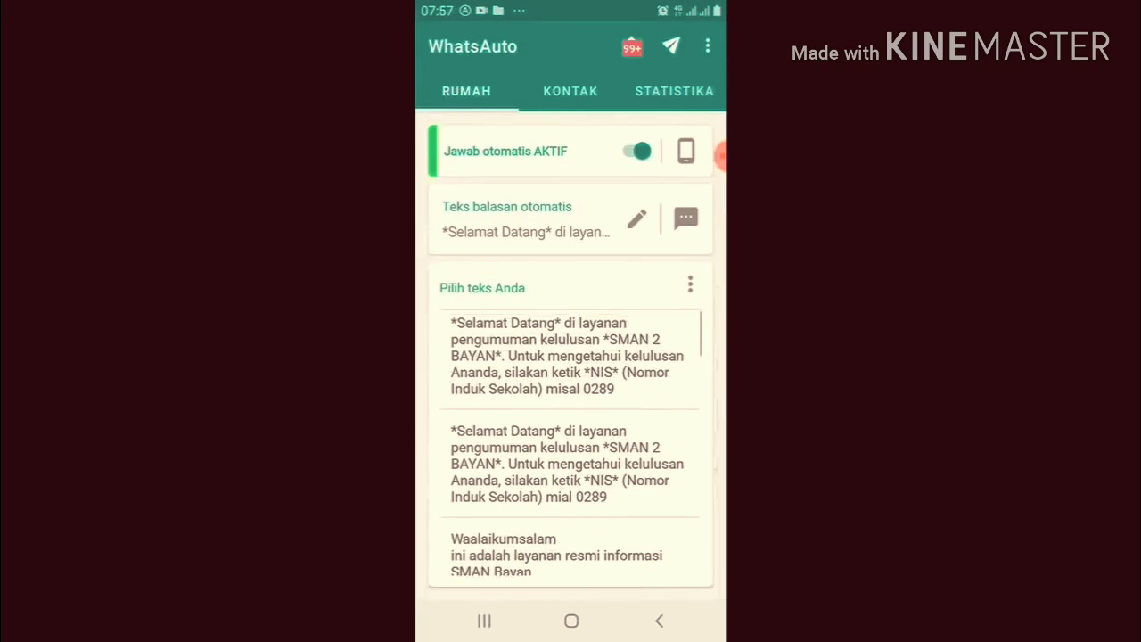
scroll(571, 443, "up", 1)
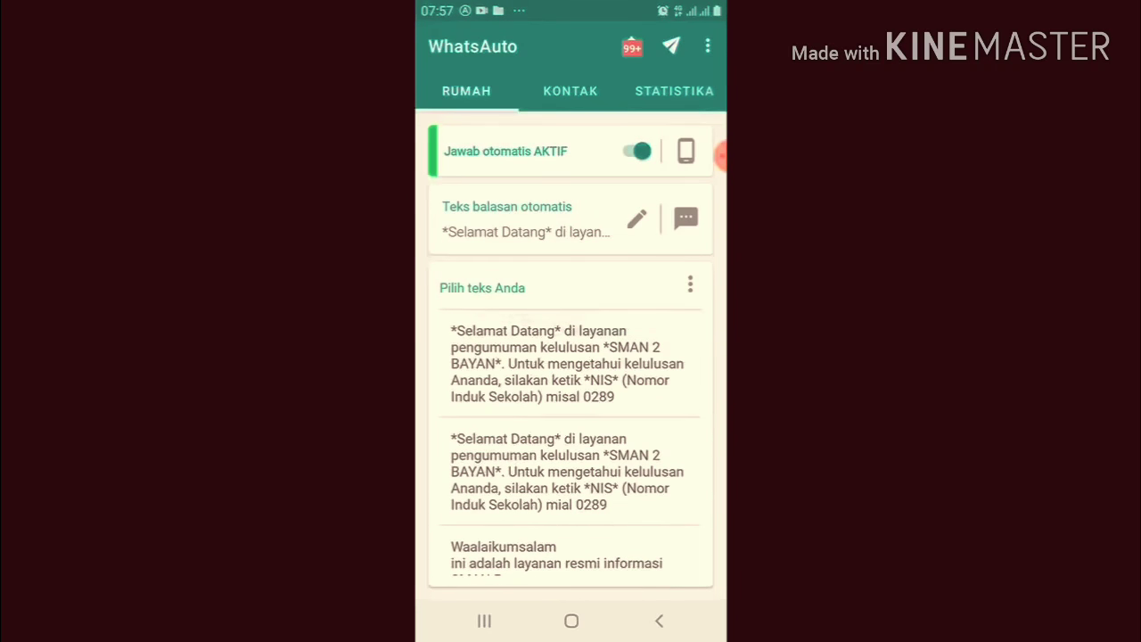
left_click(720, 156)
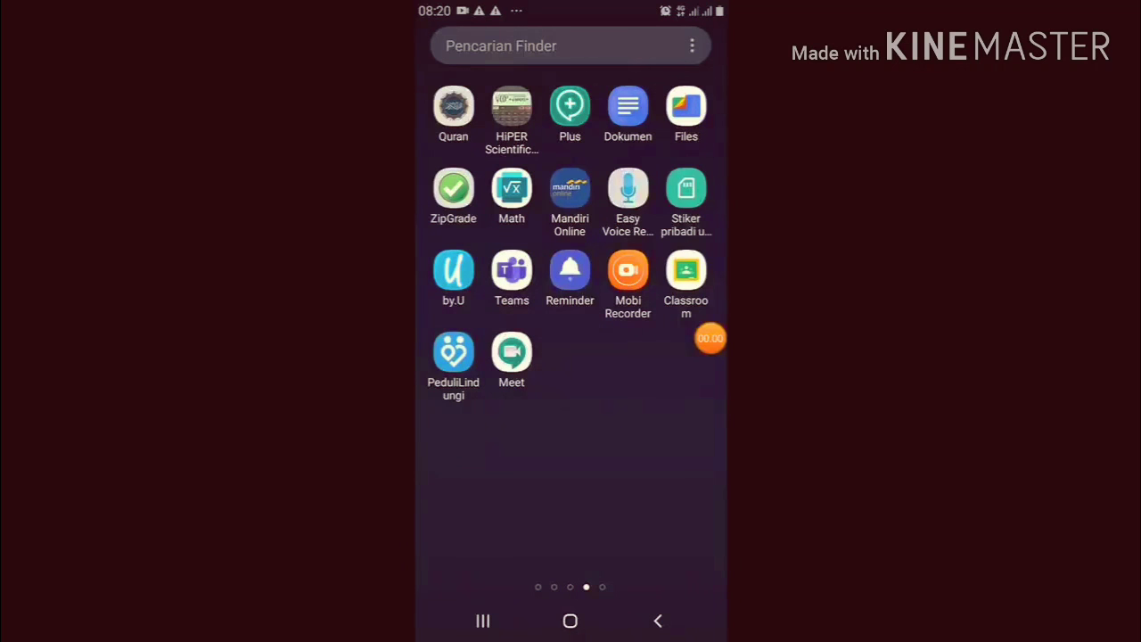
Open WhatsApp's SMAN 2 BAYAN chat from the home-screen folder
left_click(570, 620)
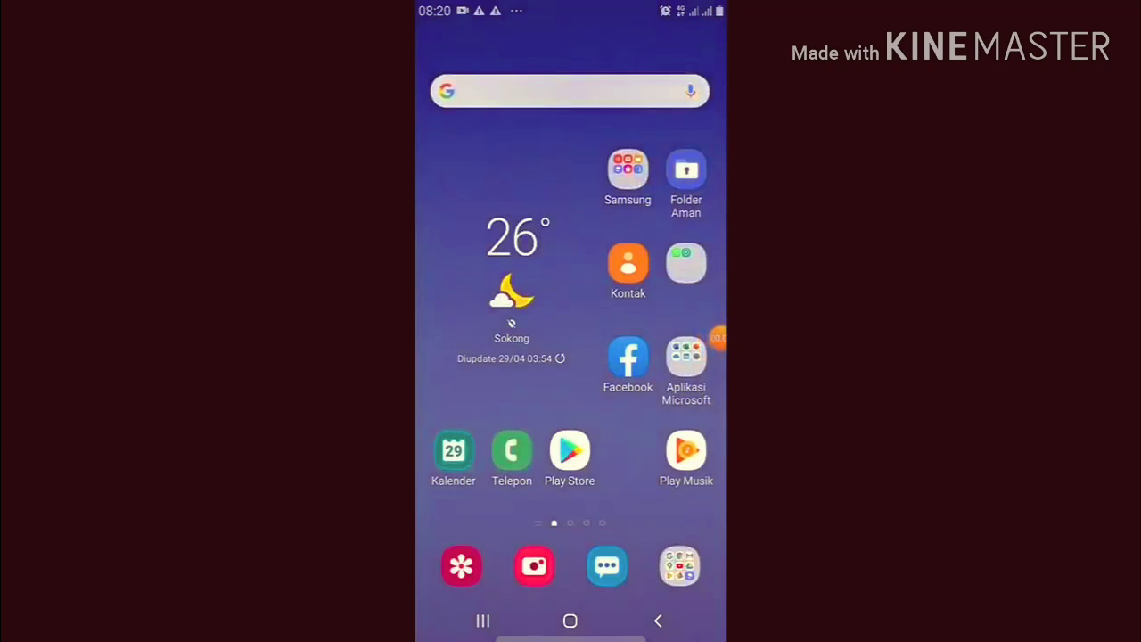
left_click(686, 263)
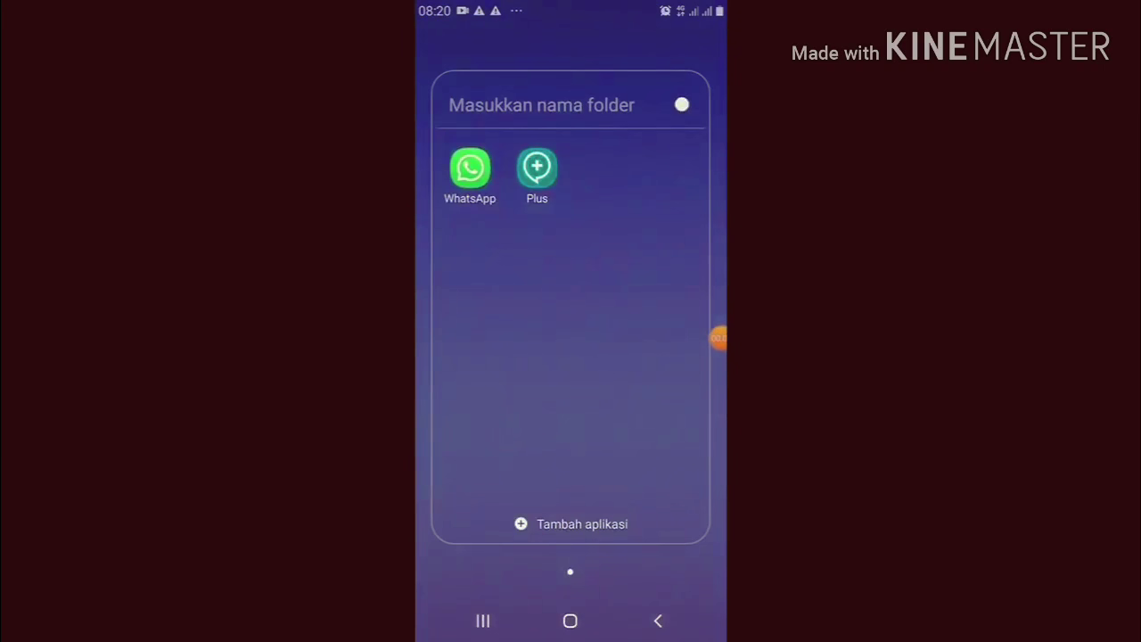
left_click(470, 167)
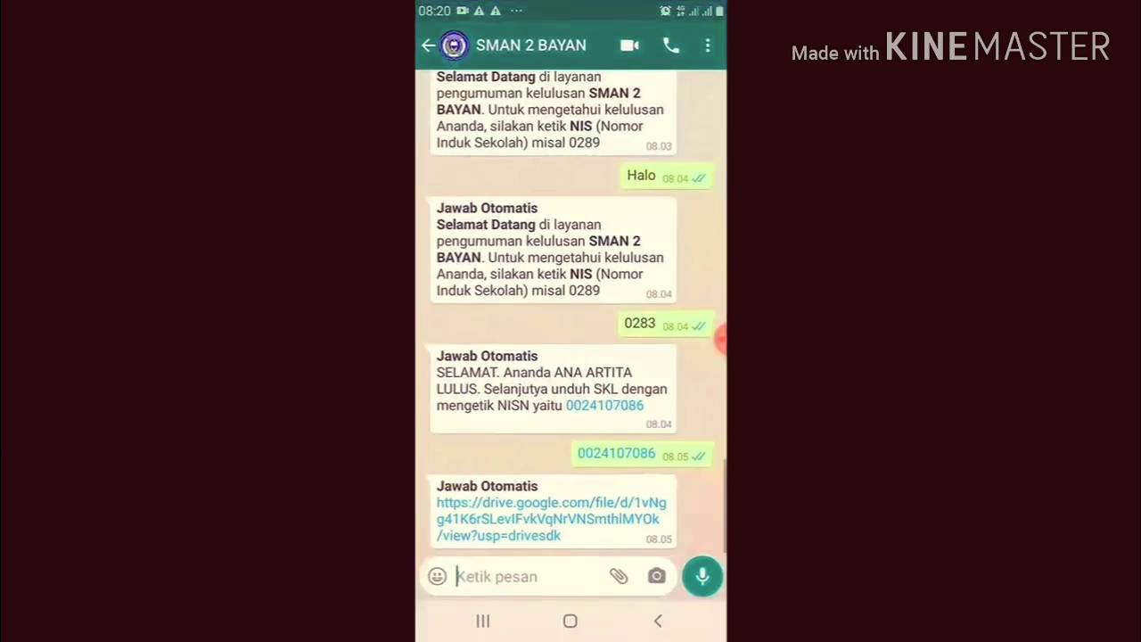
Send 'Halo' to receive the Selamat Datang auto-reply asking for the NIS
left_click(481, 576)
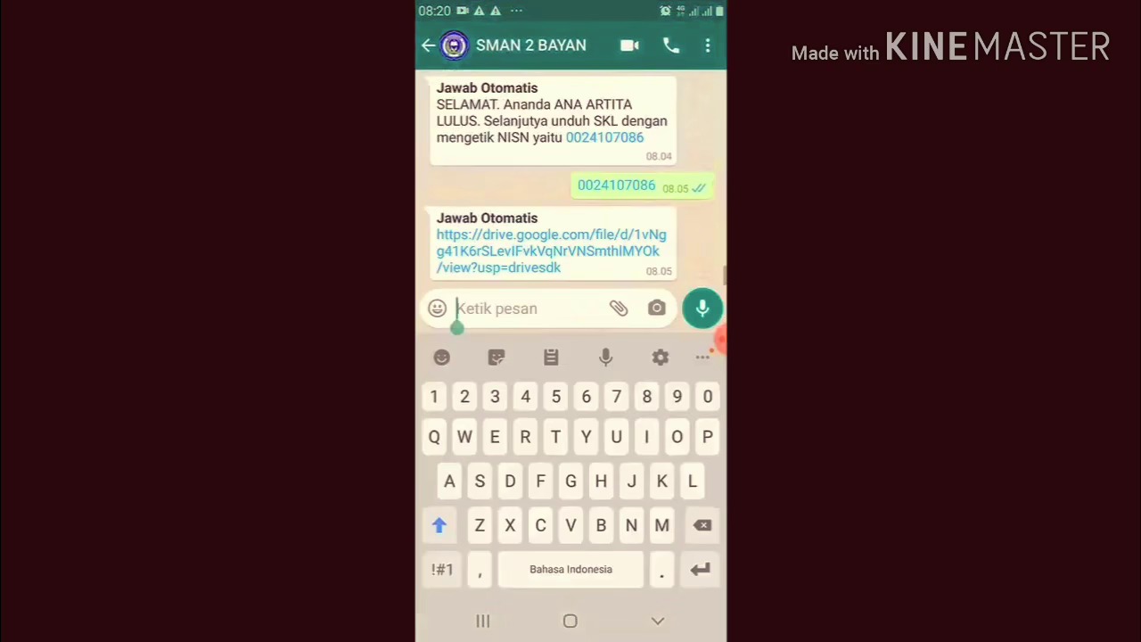
type("Halo")
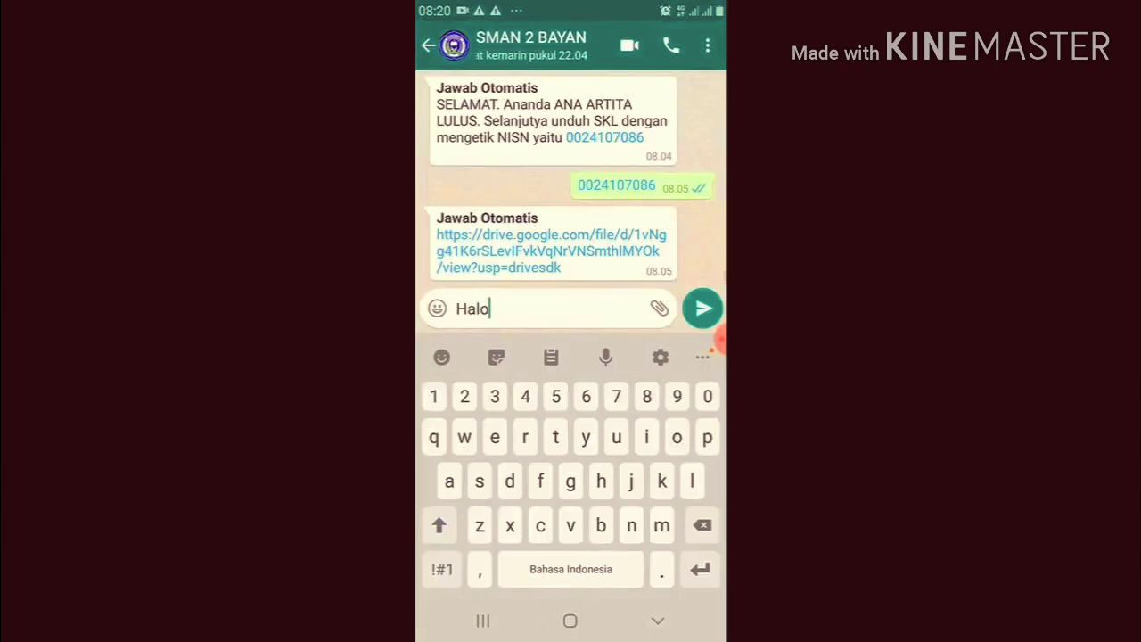
left_click(703, 308)
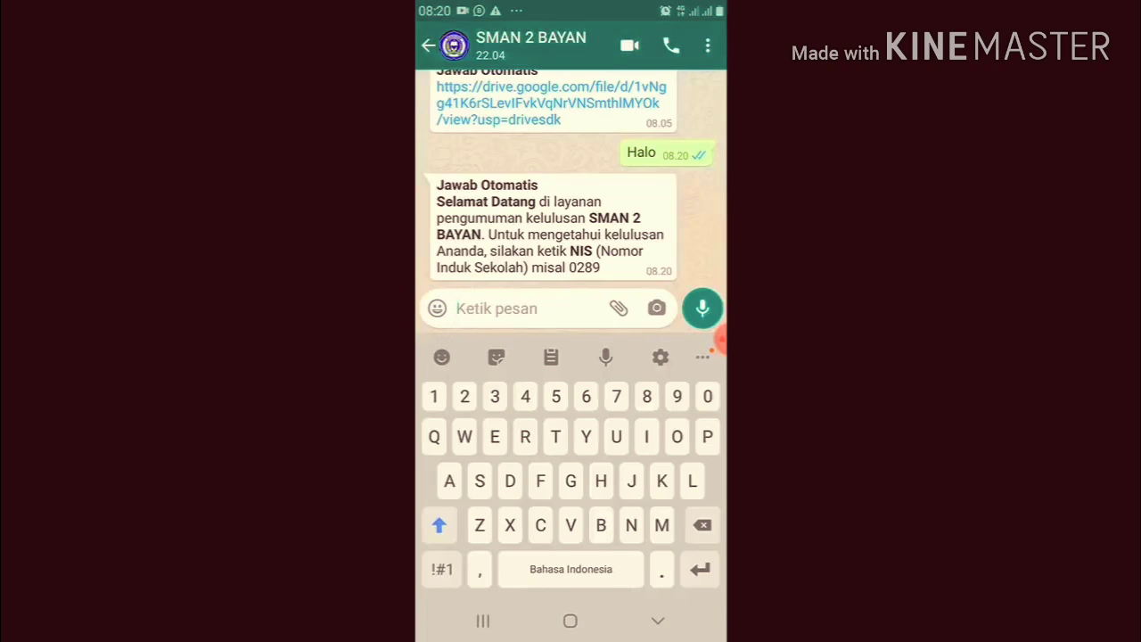
Send the student's NIS for the LULUS notice, then their NISN for the SKL Drive link
left_click(457, 309)
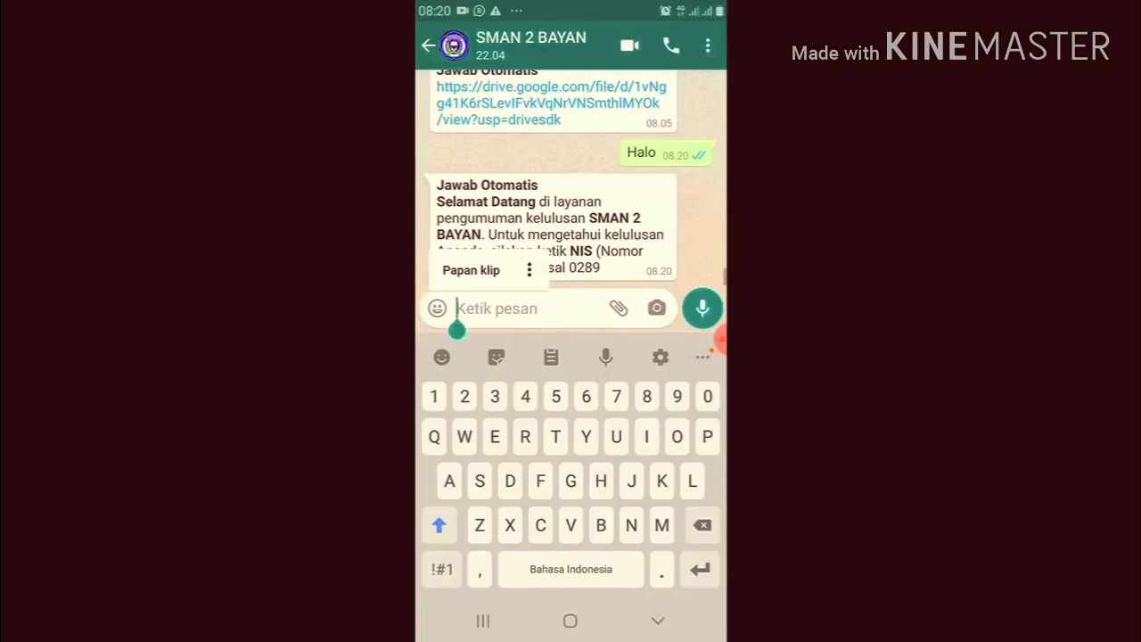
type("028")
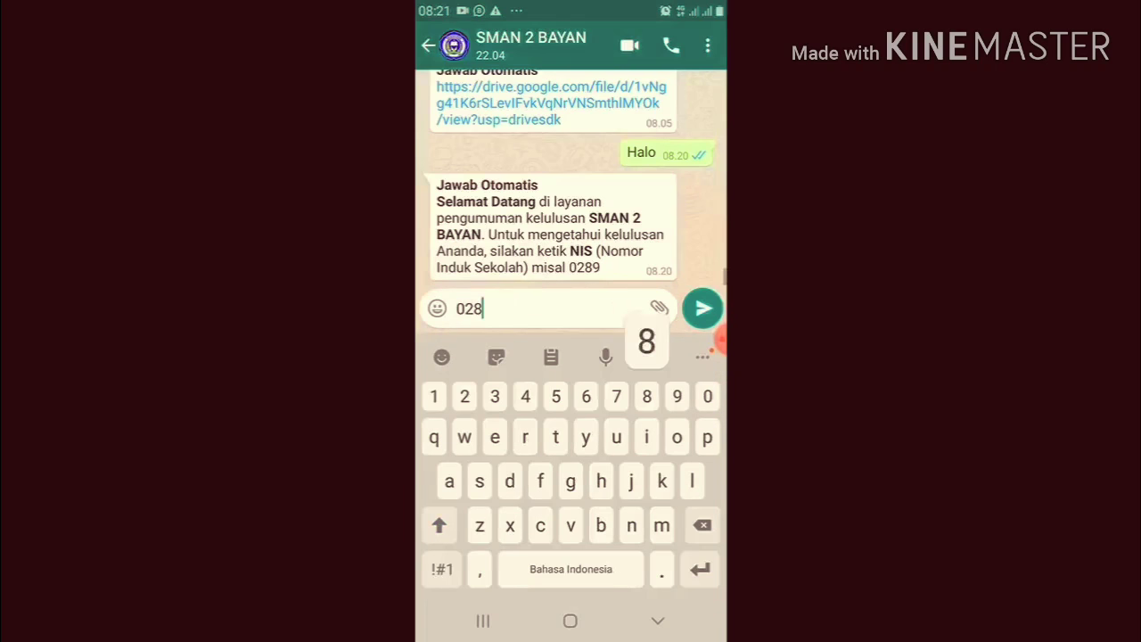
type("2")
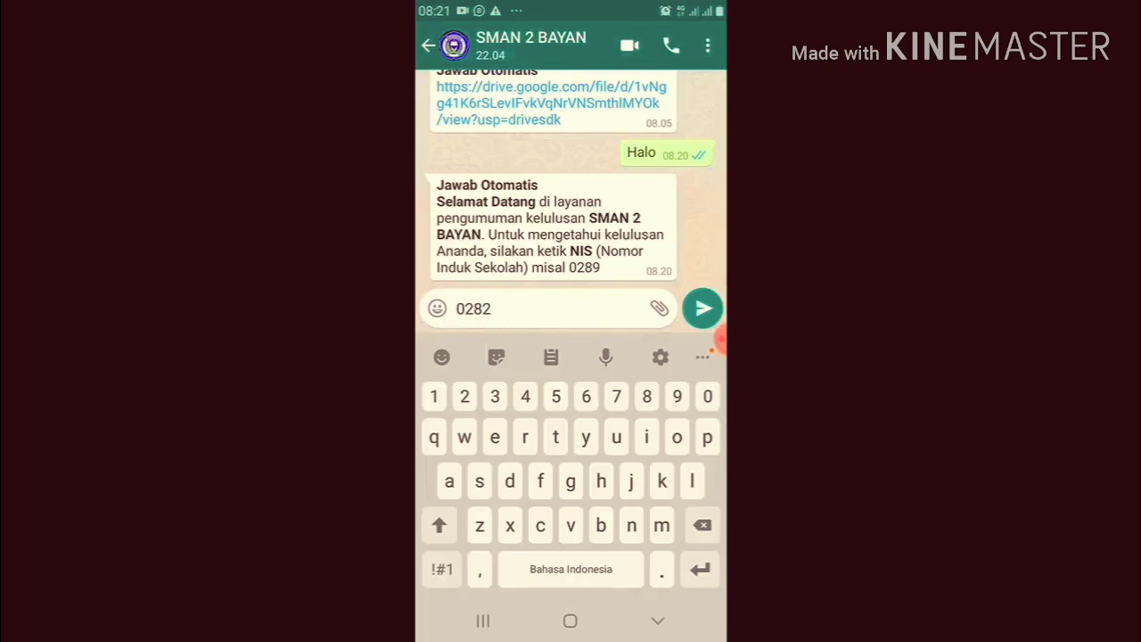
left_click(702, 308)
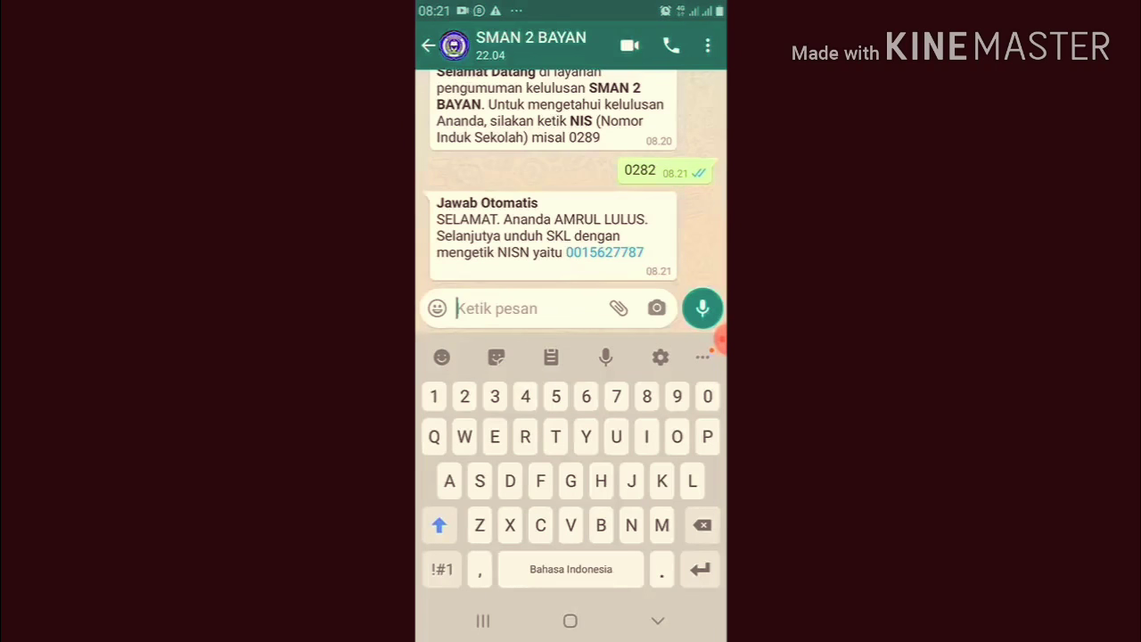
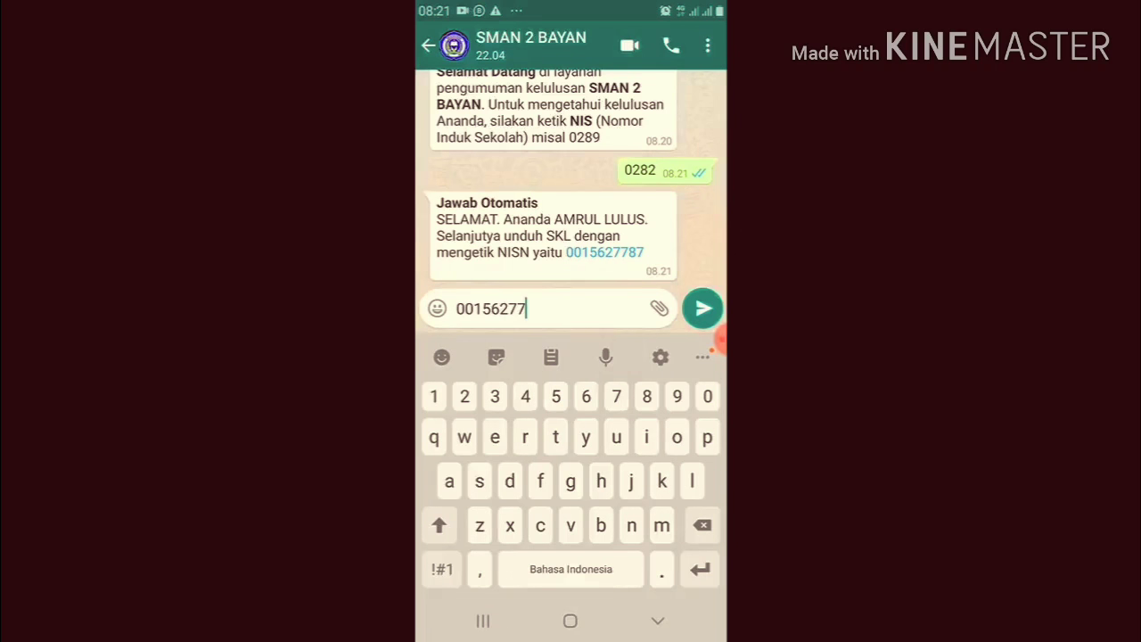
left_click(704, 308)
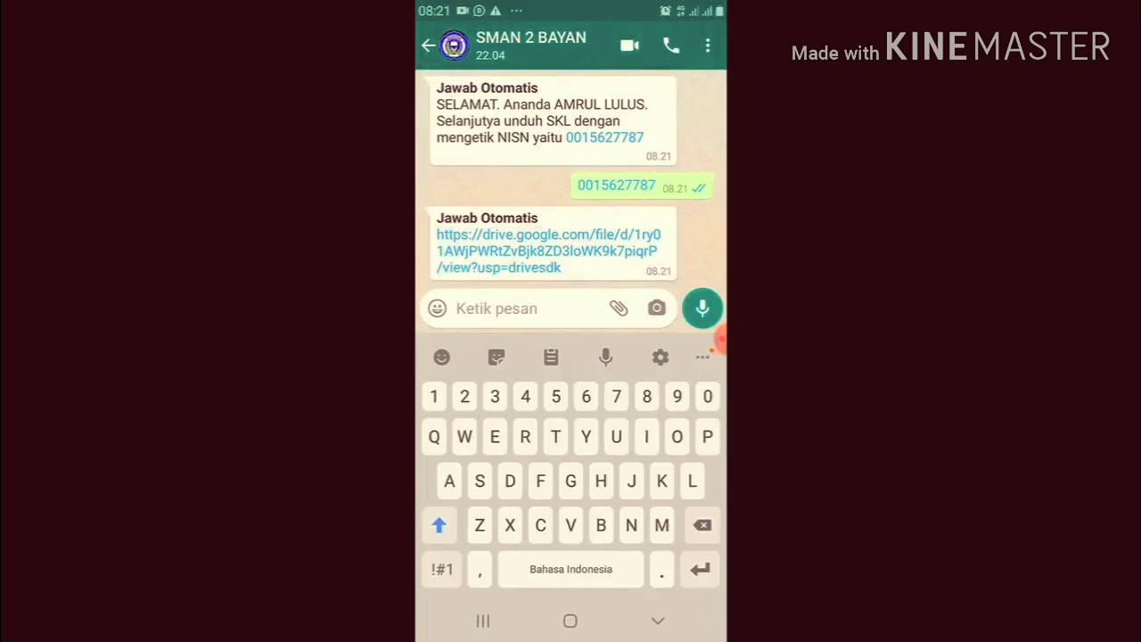
Open the auto-reply's SKL link in Google Drive with the chosen account and view the PDF
left_click(548, 251)
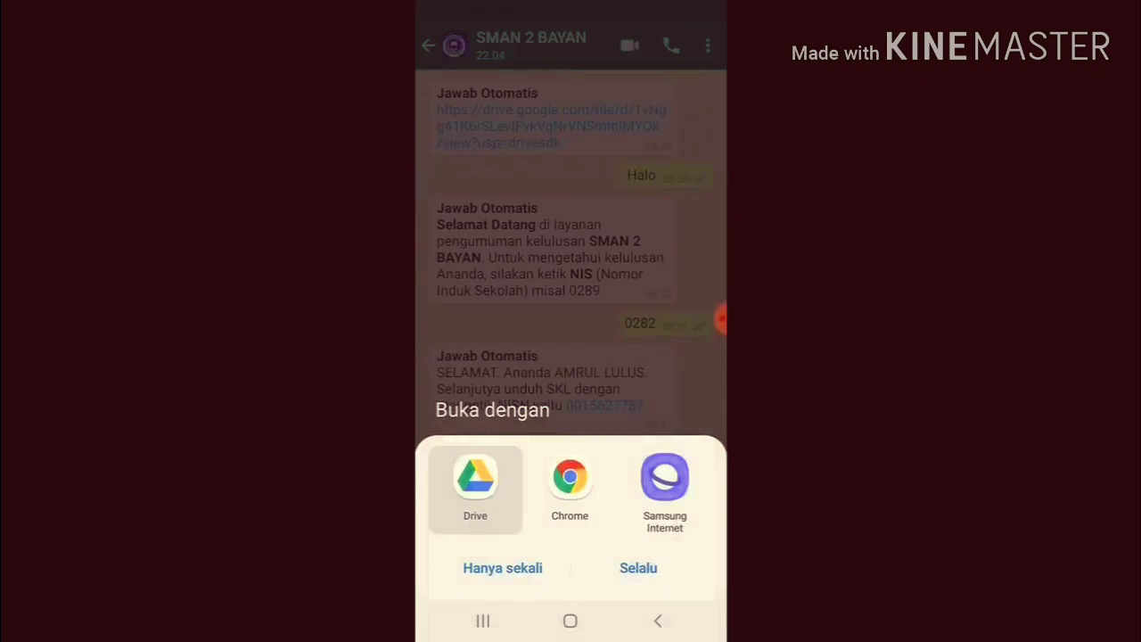
left_click(503, 568)
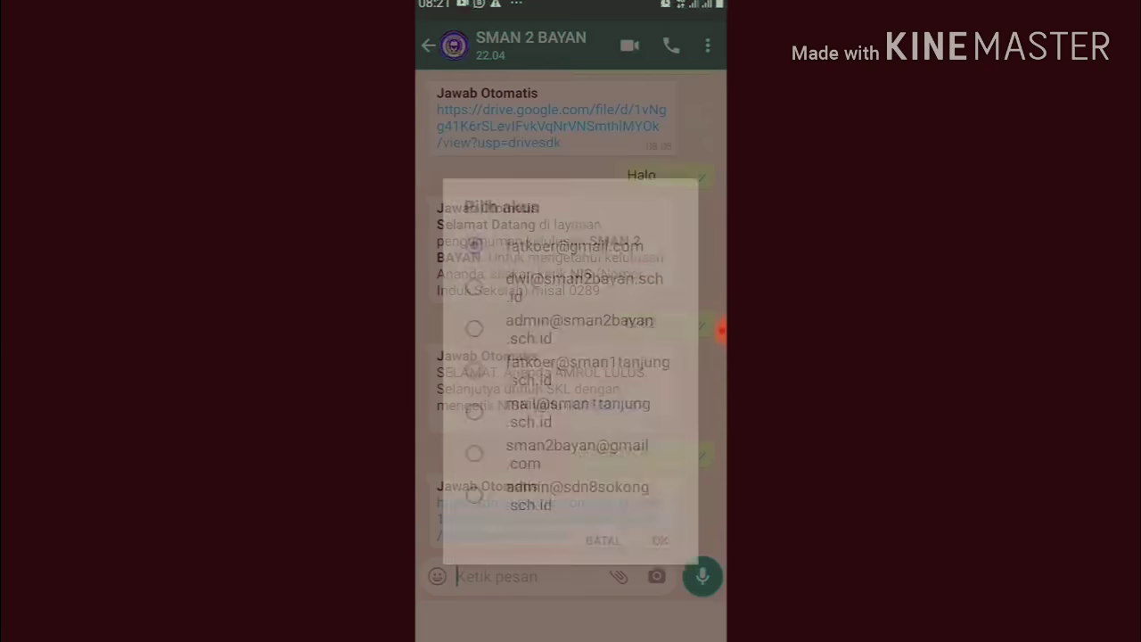
left_click(660, 480)
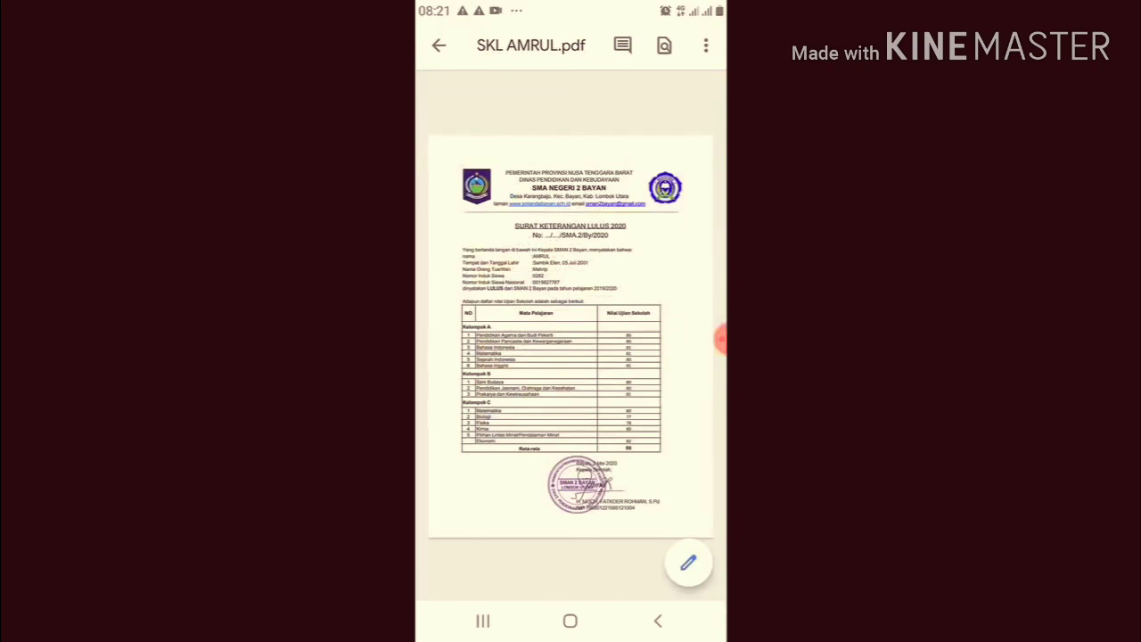
scroll(571, 335, "up", 3)
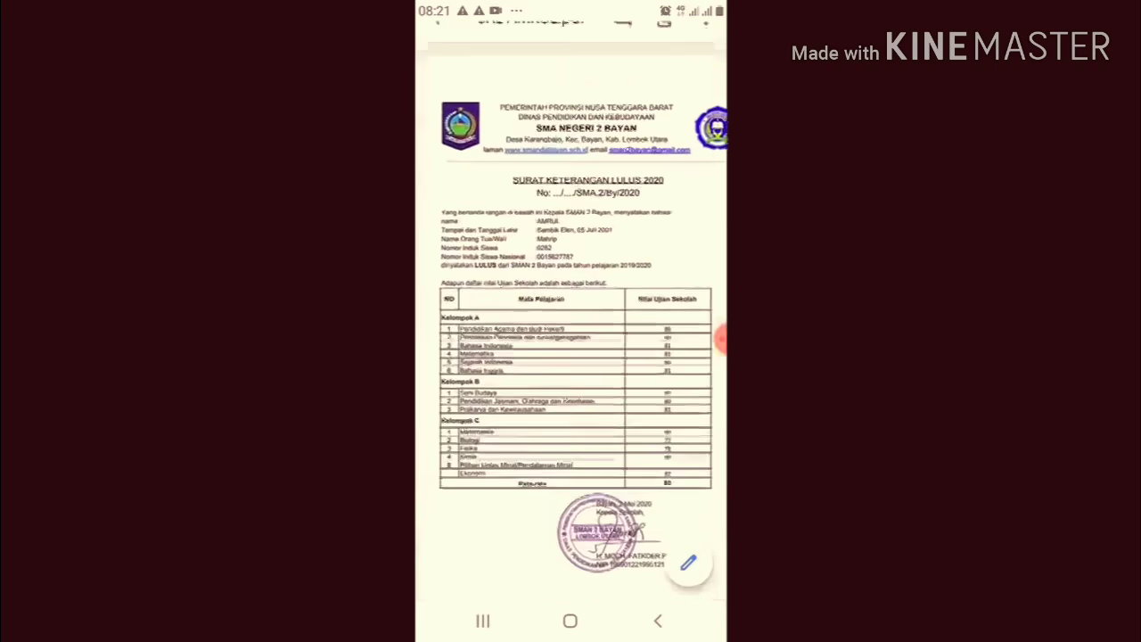
scroll(571, 335, "down", 2)
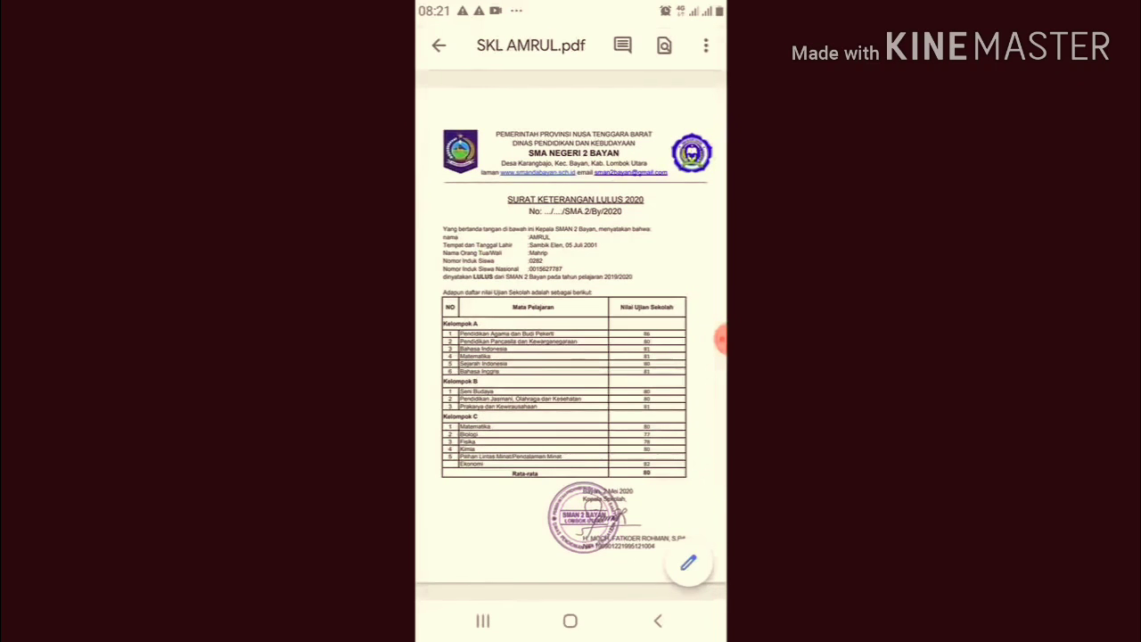
Switch back to WhatsApp via Recents and return to the SMAN 2 BAYAN chat
left_click(570, 621)
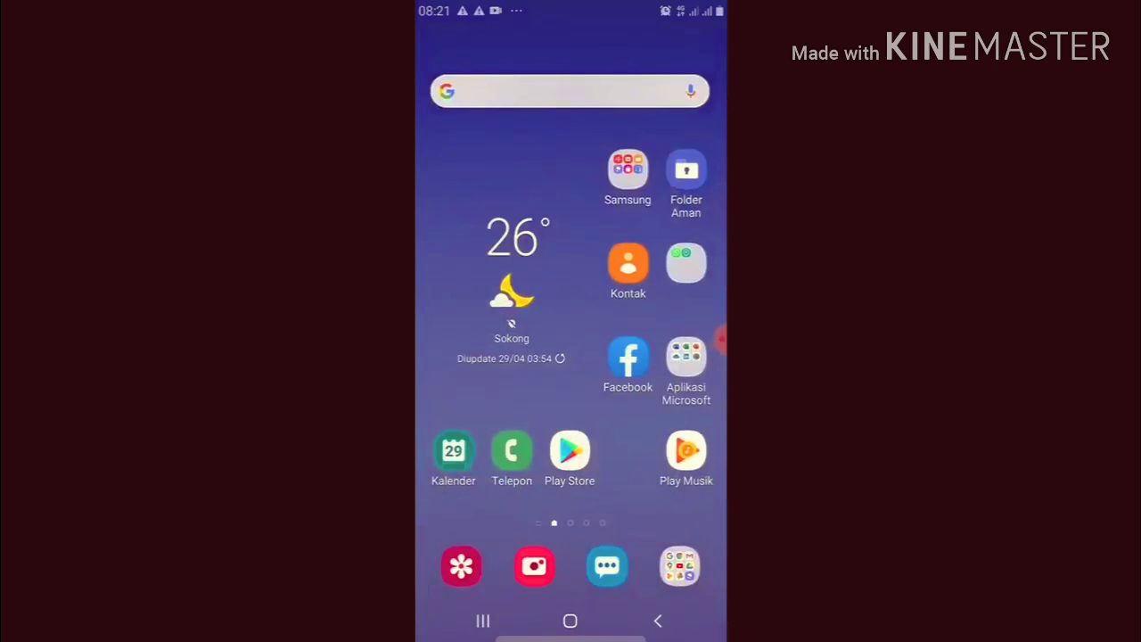
left_click(482, 620)
left_click_drag(509, 294, 703, 295)
left_click_drag(615, 294, 482, 294)
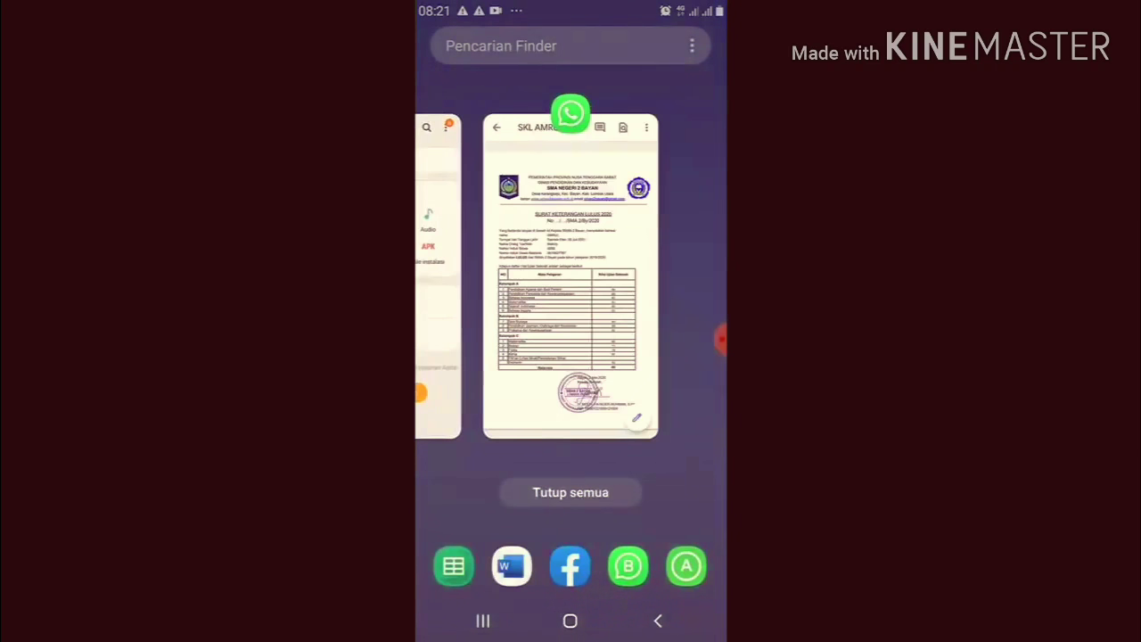
left_click(570, 277)
left_click(438, 44)
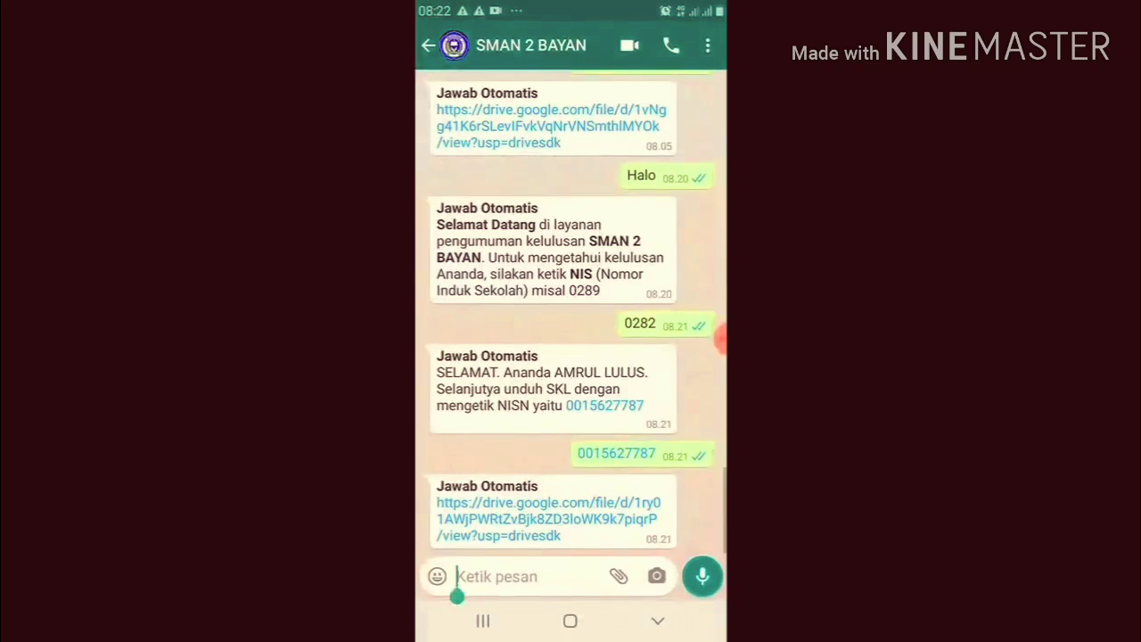
Send the fifth student's NIS and check the 'Maaf Ananda … TIDAK LULUS' auto-reply
left_click(500, 576)
left_click(458, 308)
type("0")
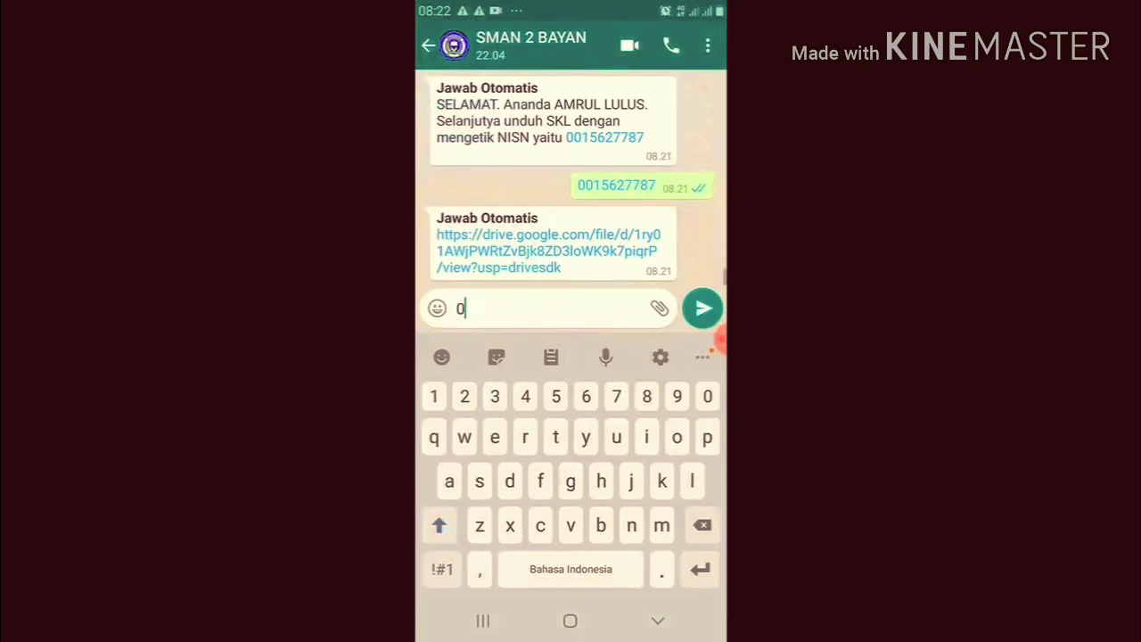
type("286")
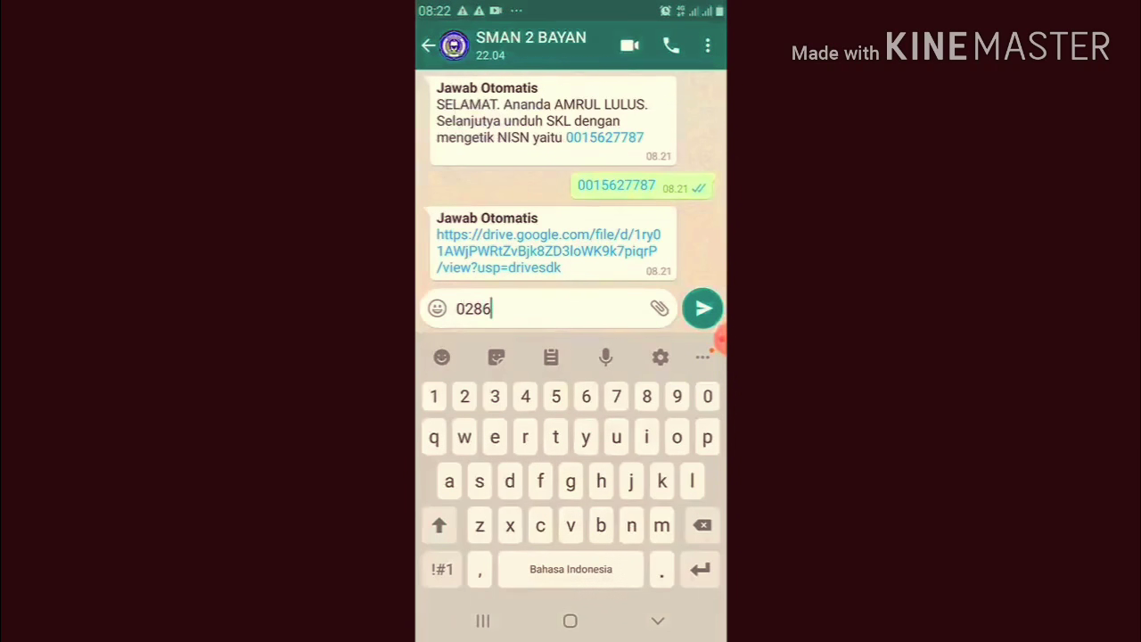
left_click(703, 308)
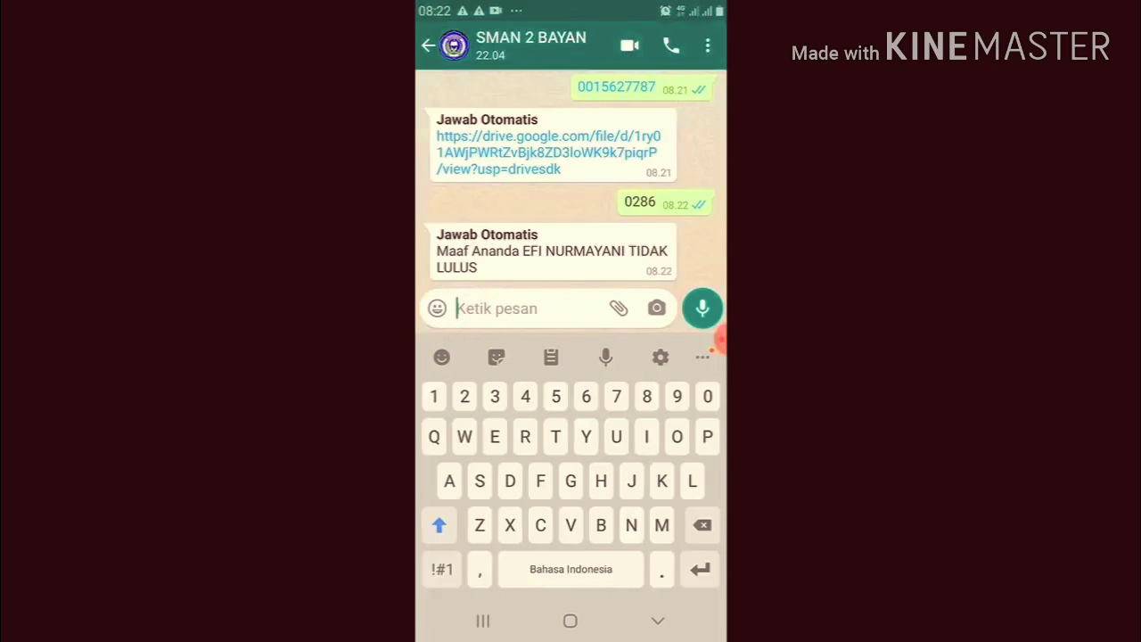
scroll(571, 178, "up", 1)
scroll(572, 178, "down", 1)
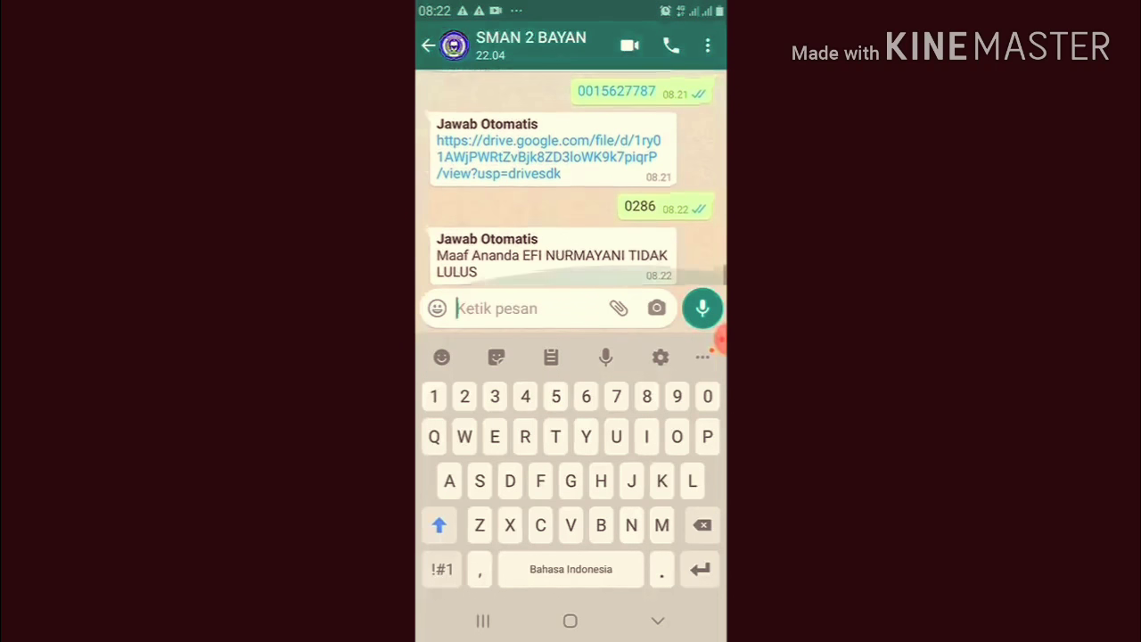
scroll(571, 178, "up", 1)
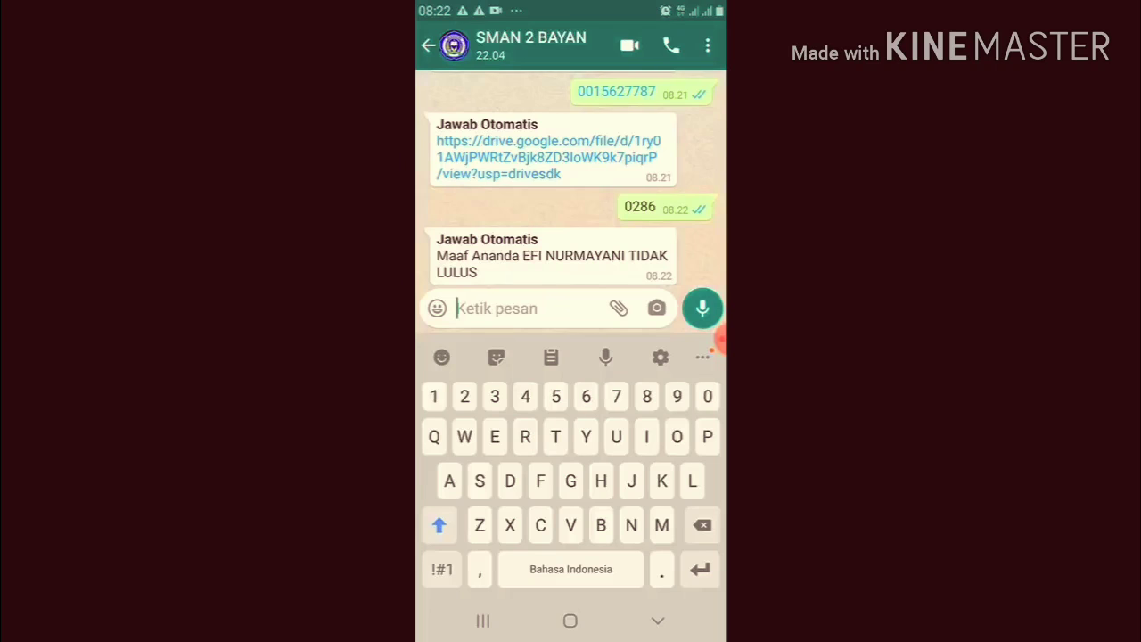
left_click(720, 340)
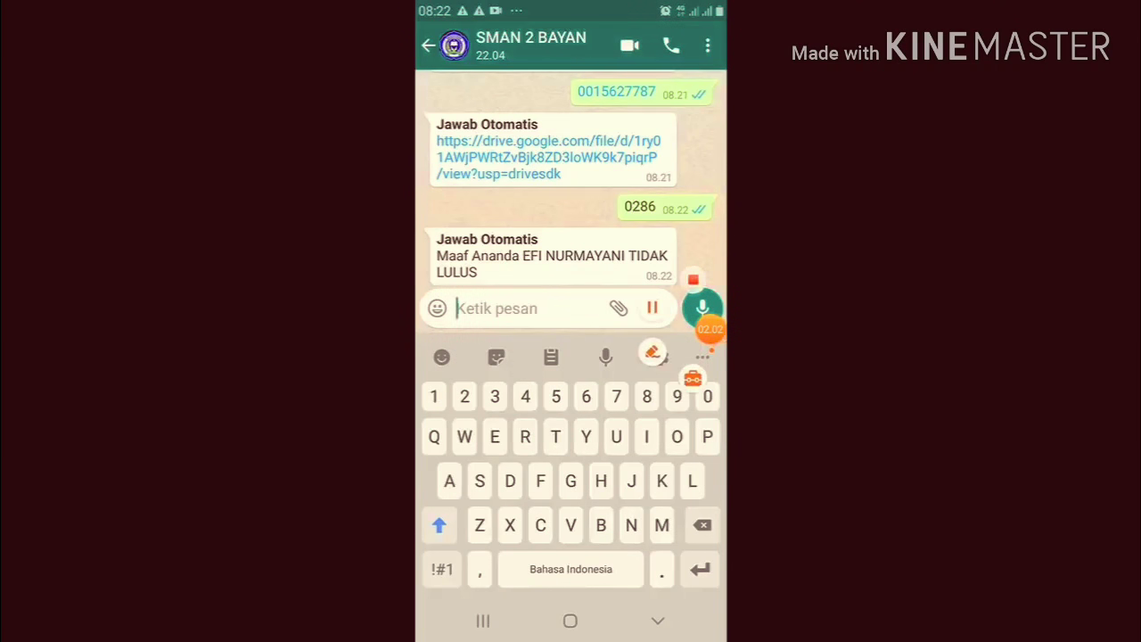